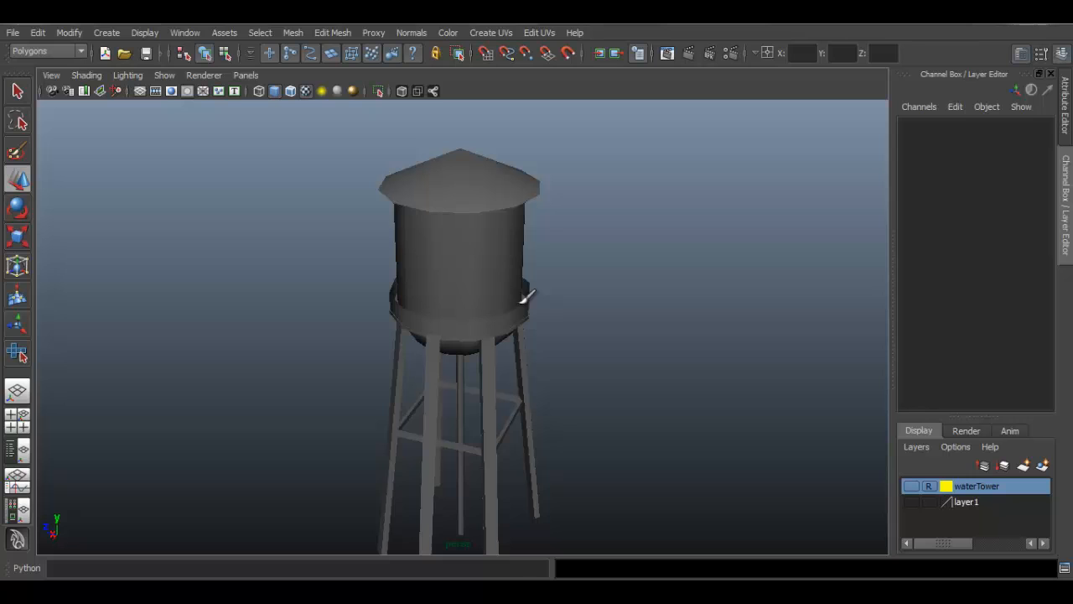
Step: Select the water tower's tank body with its conical roof and isolate it in the viewport
alt+drag(527, 295, 440, 338)
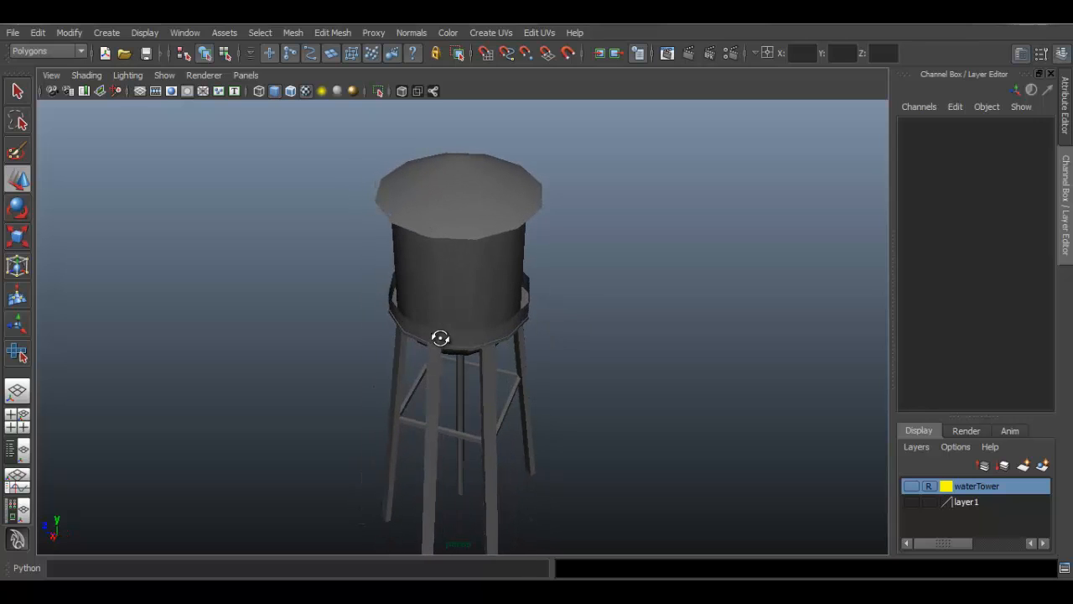
alt+drag(508, 350, 654, 298)
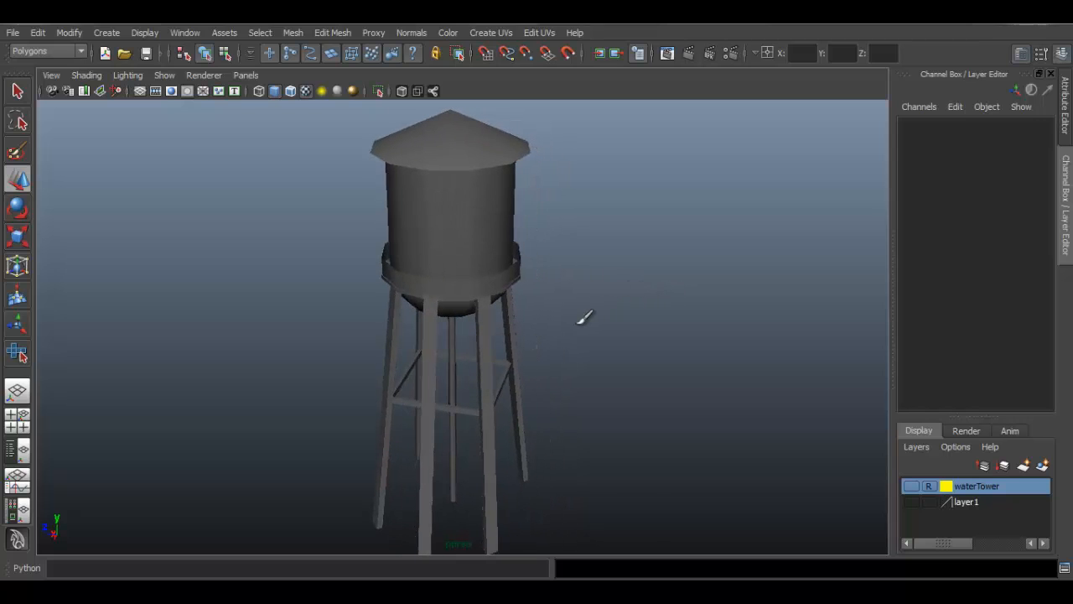
alt+middle_drag(561, 283, 576, 360)
alt+right_drag(478, 283, 593, 330)
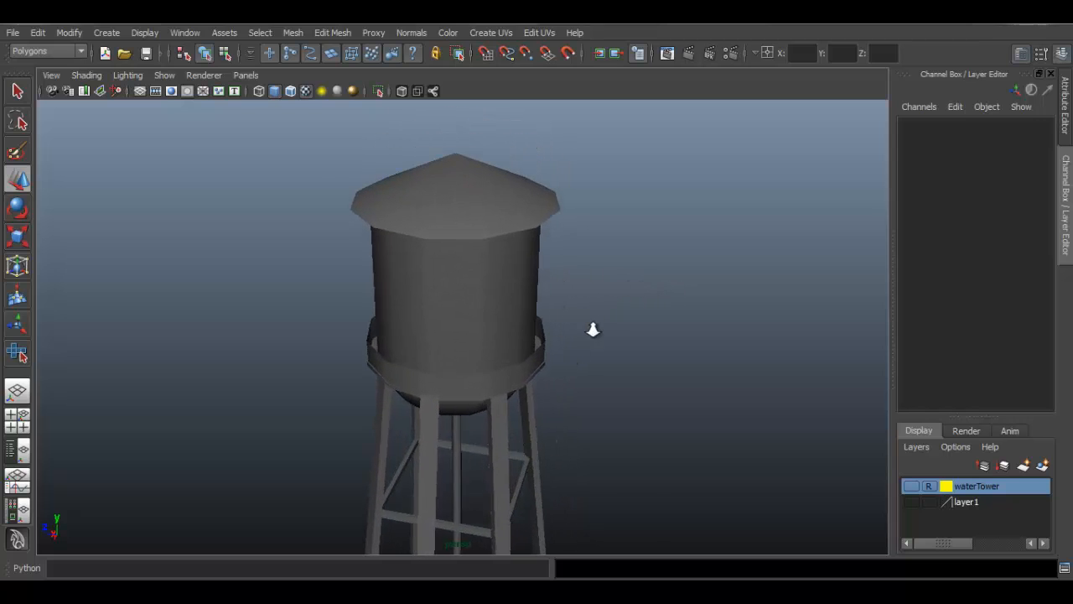
alt+drag(592, 329, 508, 309)
alt+drag(515, 247, 535, 305)
click(447, 212)
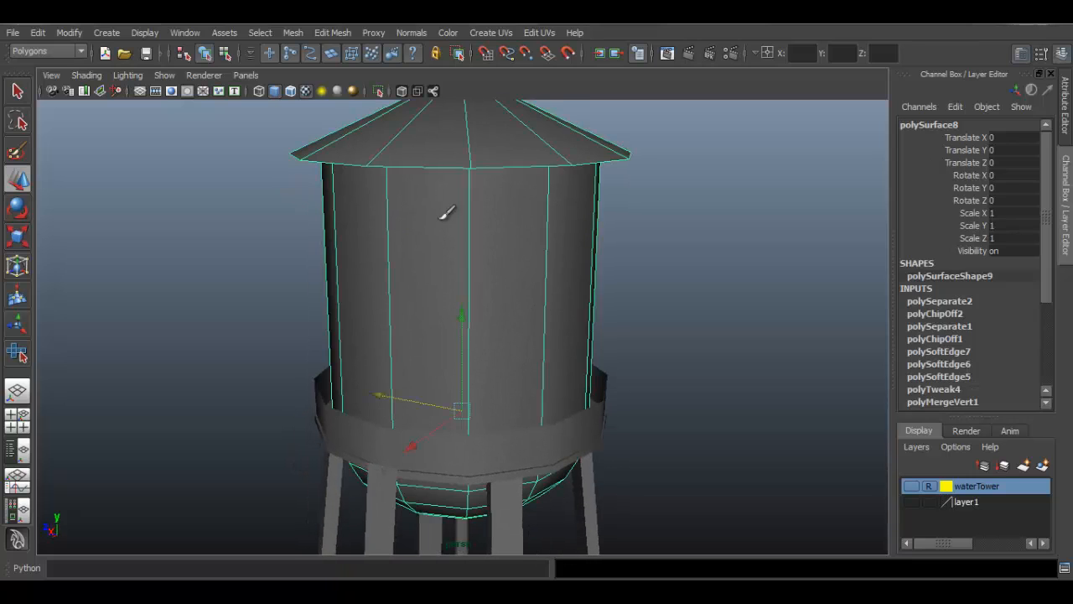
alt+drag(567, 243, 510, 238)
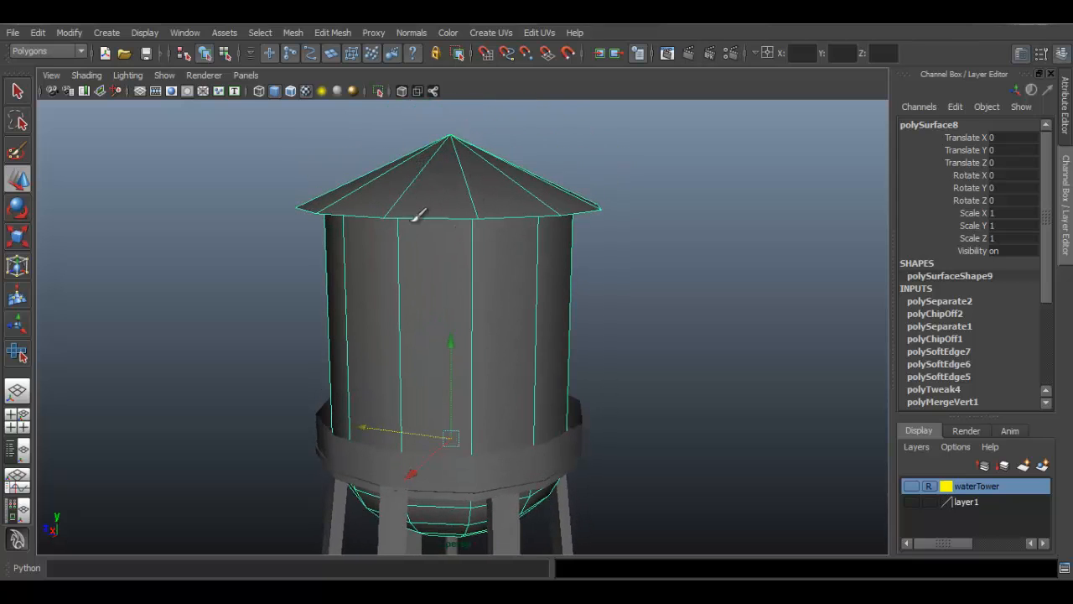
click(378, 92)
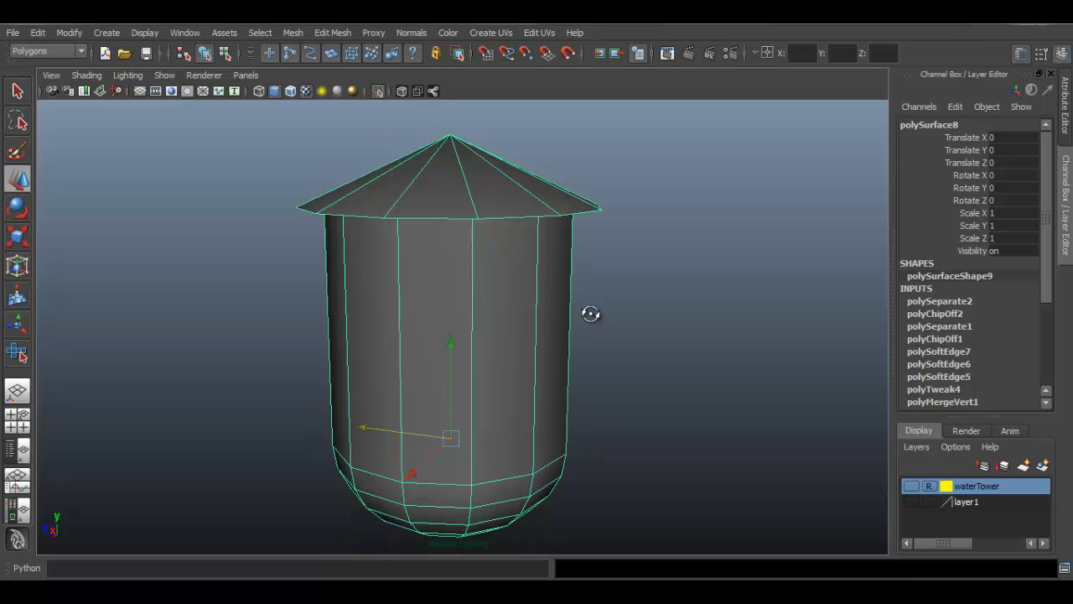
Step: Select the full ring of tall wall faces around the tank's cylindrical section
alt+drag(589, 313, 437, 195)
right_drag(430, 200, 433, 235)
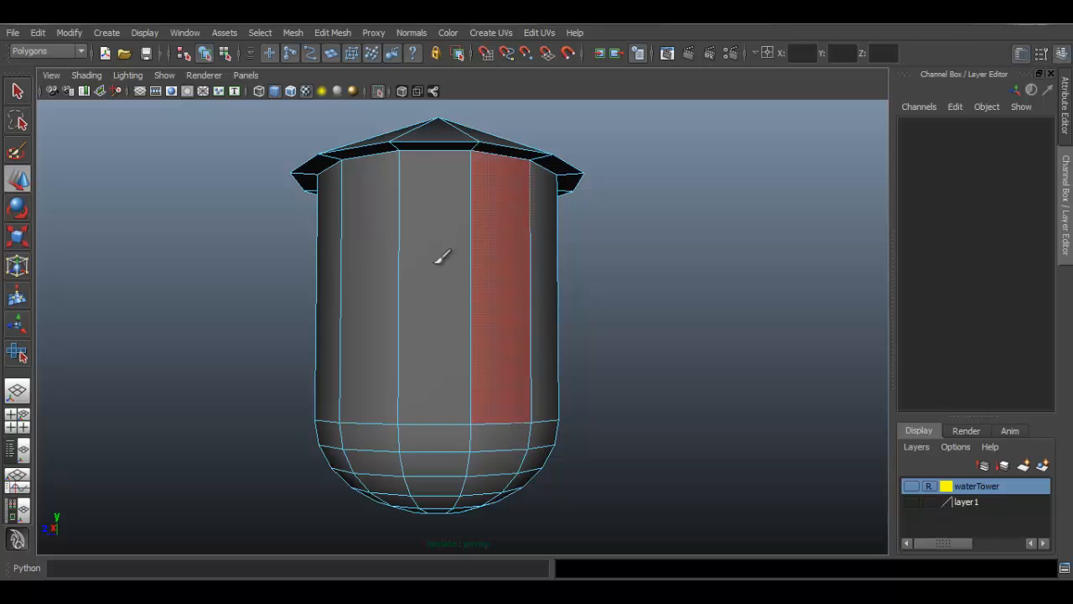
alt+drag(439, 257, 450, 258)
click(446, 234)
alt+drag(522, 232, 505, 232)
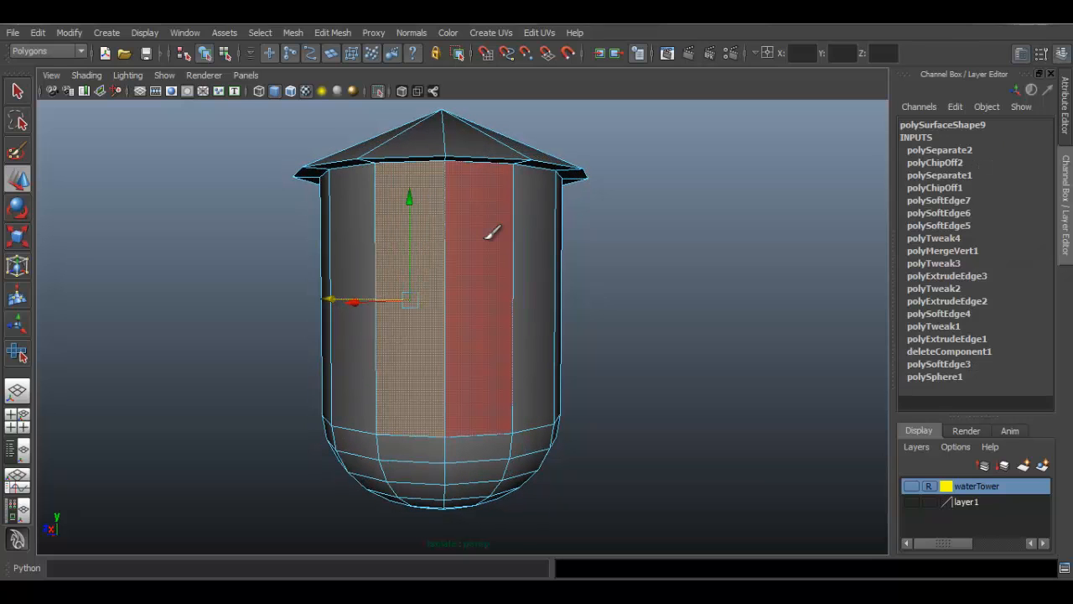
shift+click(492, 233)
key(shift+period)
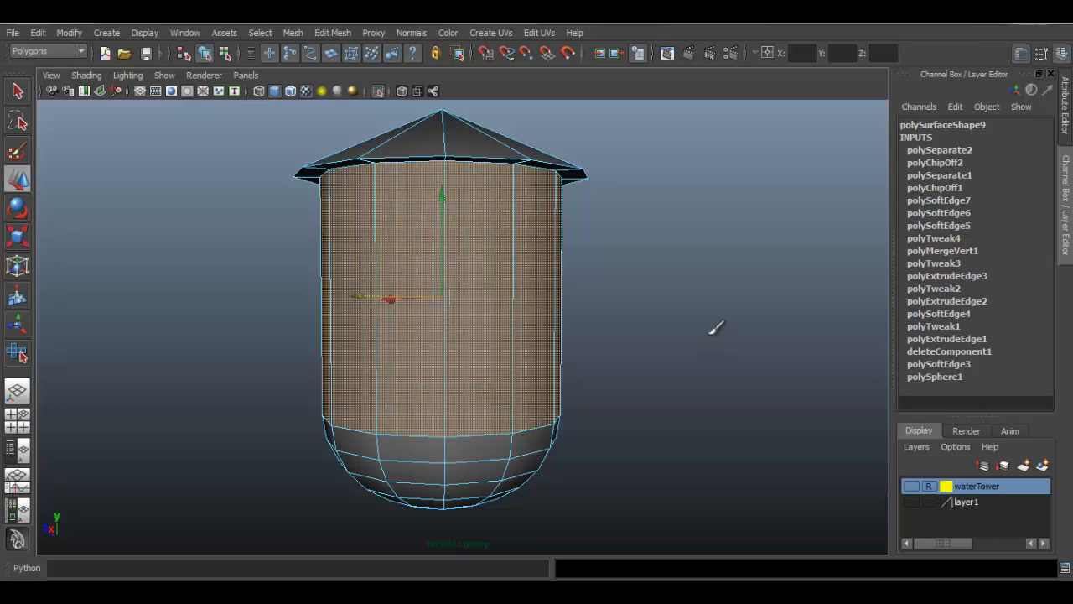
Step: Open the UV Texture Editor for the selected wall faces and toggle its shaded UV display off and on
mouse_move(623, 333)
alt+mouse_down()
mouse_move(307, 336)
mouse_move(491, 319)
mouse_move(595, 277)
mouse_move(587, 336)
mouse_move(606, 322)
alt+mouse_up()
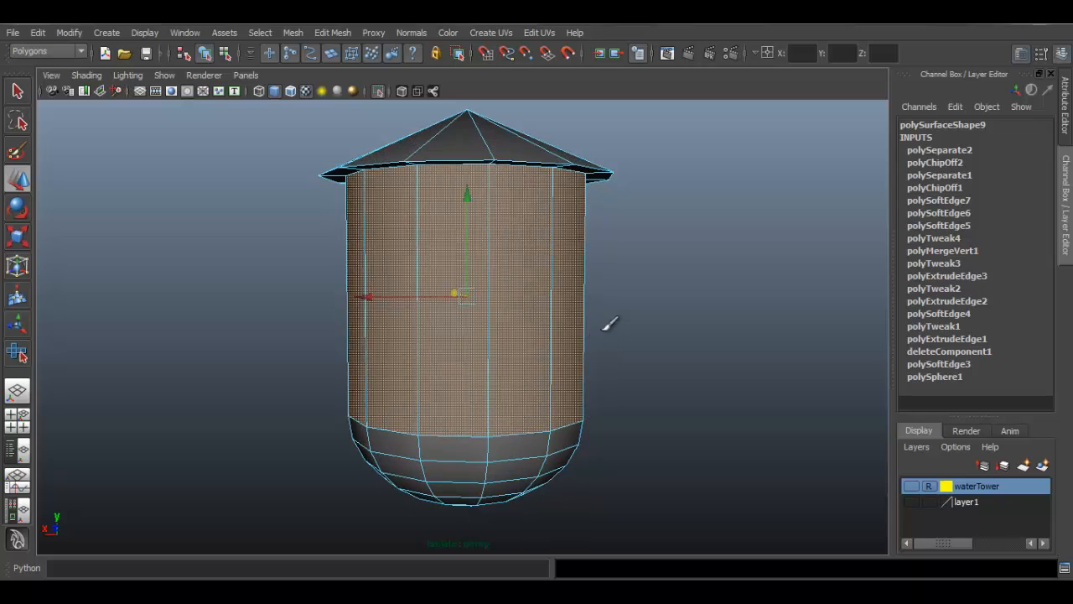
alt+drag(533, 211, 527, 167)
click(502, 33)
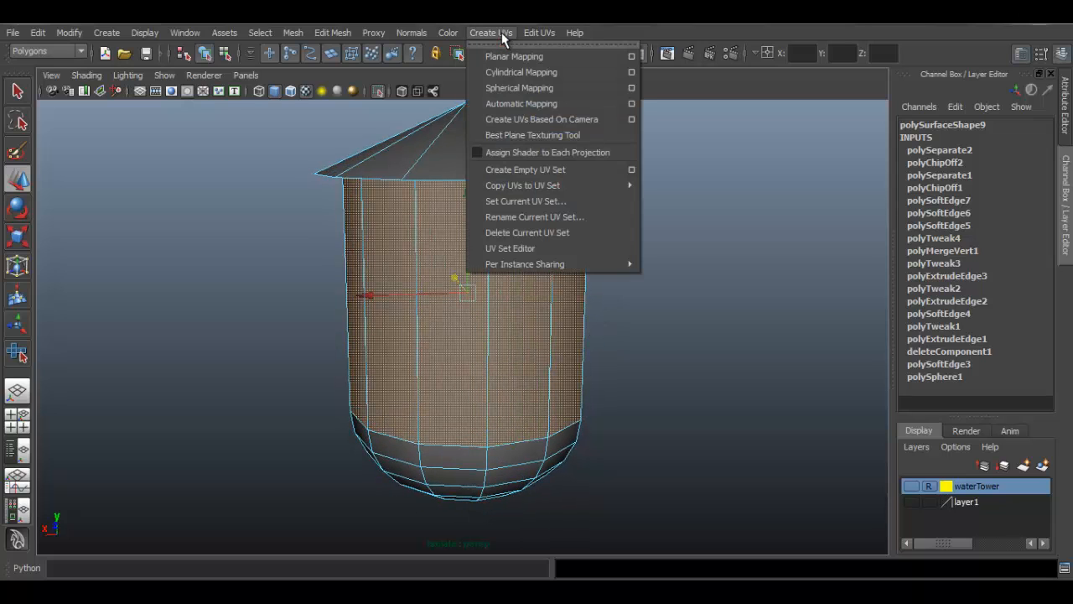
mouse_move(531, 32)
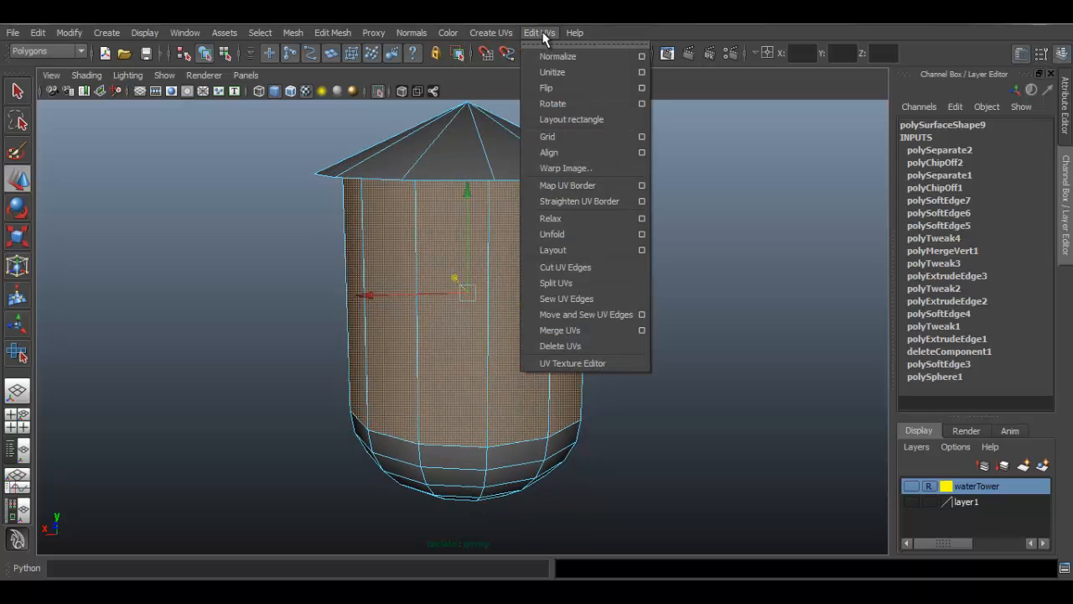
click(610, 367)
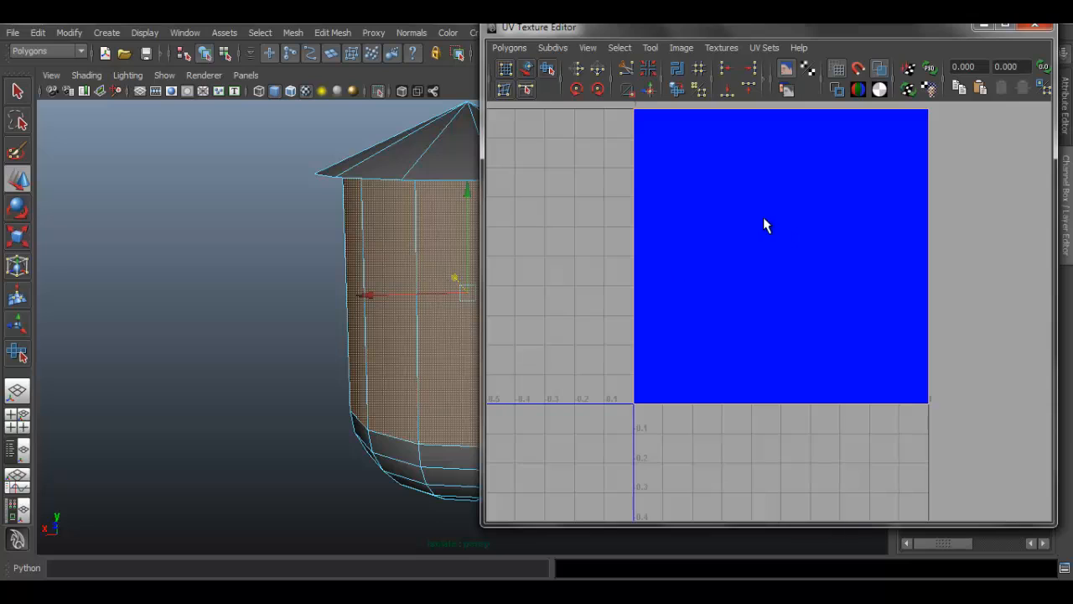
alt+middle_drag(812, 207, 800, 234)
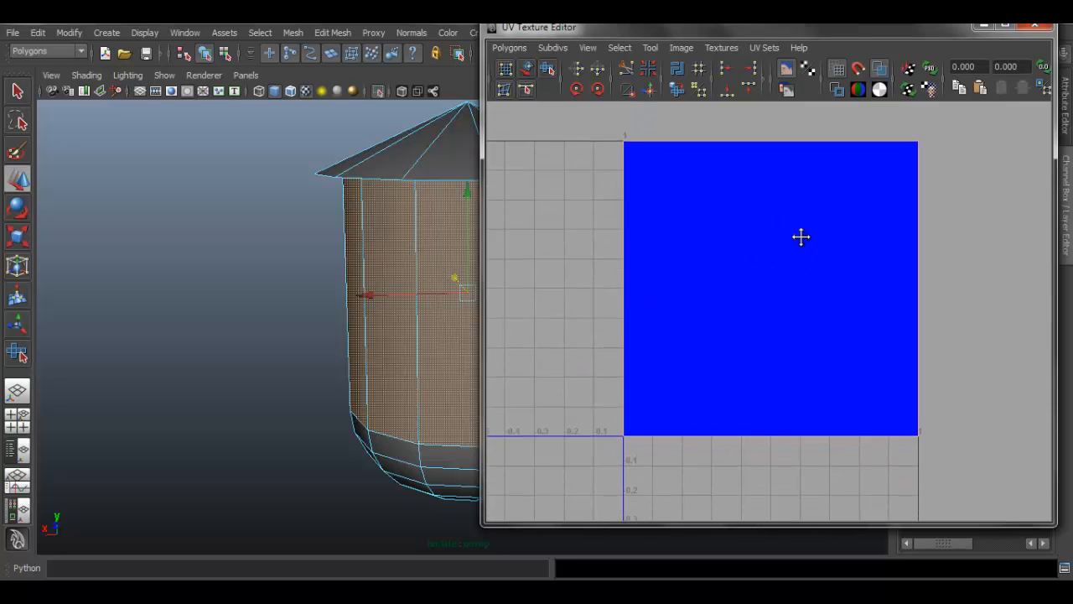
click(884, 71)
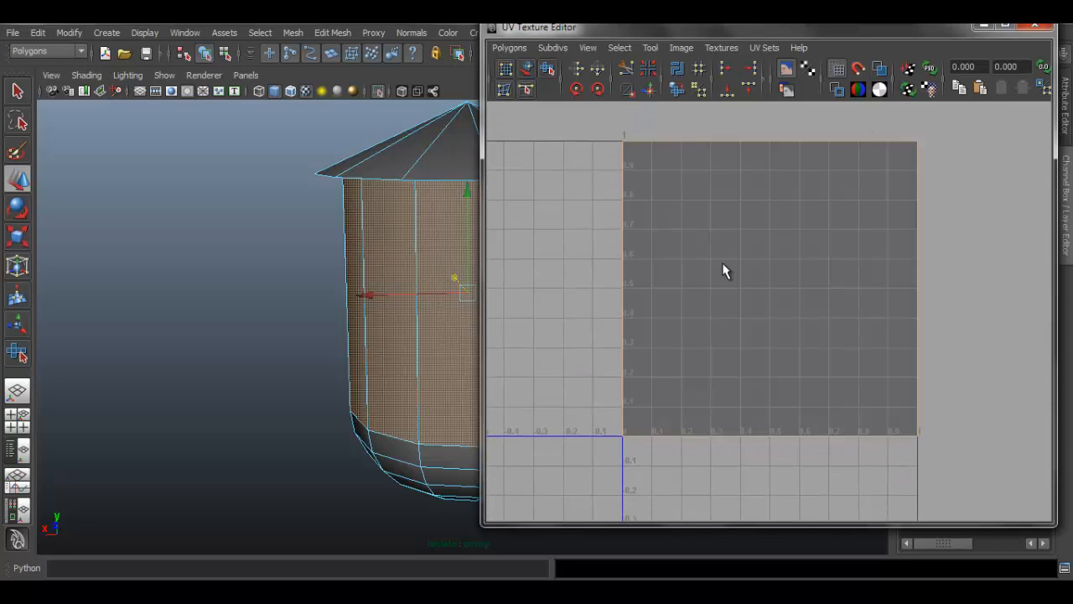
click(878, 71)
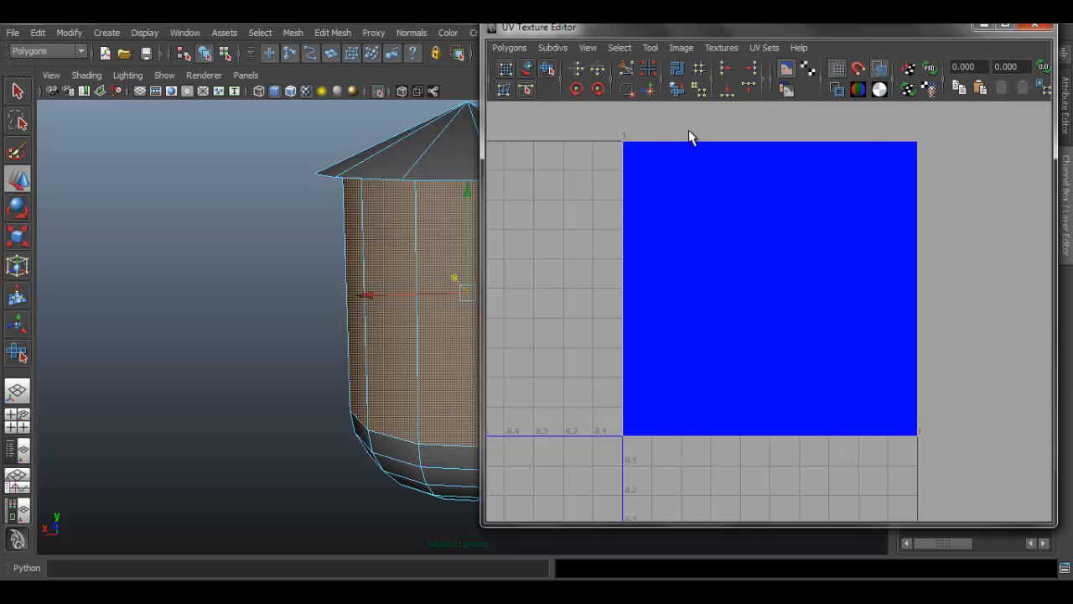
Step: Arrange and resize the UV Texture Editor window so that it sits beside the tank in the viewport
alt+middle_drag(354, 224, 219, 250)
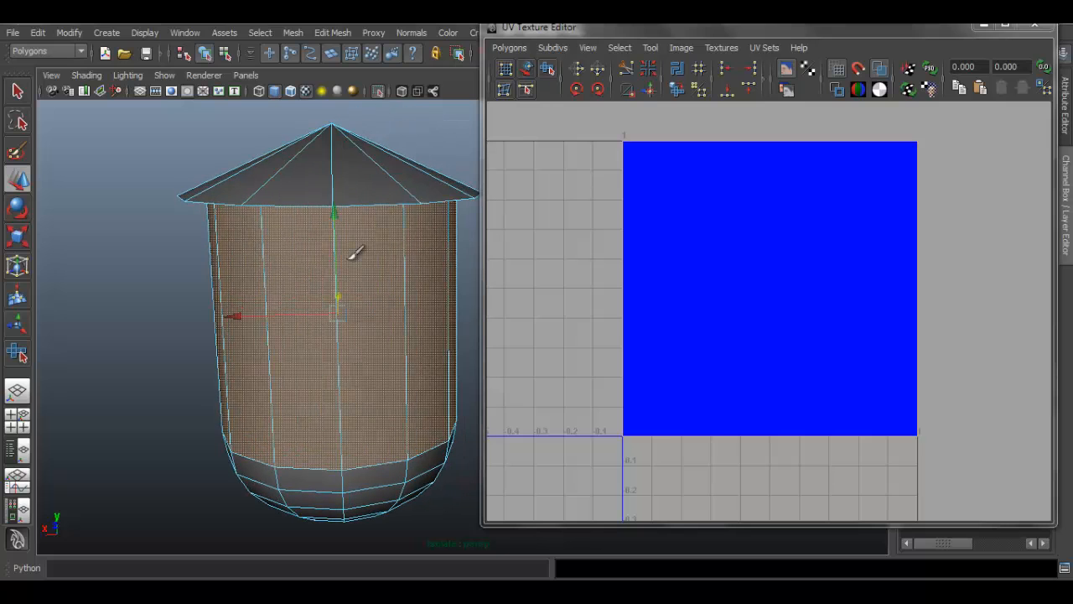
alt+drag(415, 169, 435, 156)
drag(532, 32, 559, 35)
alt+drag(435, 222, 539, 288)
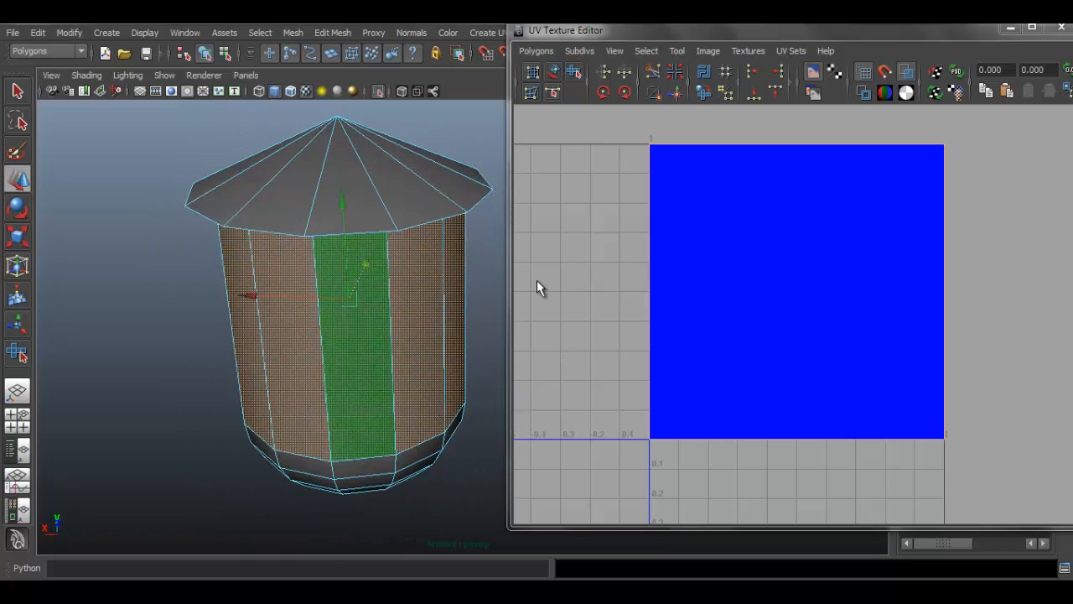
drag(512, 527, 555, 541)
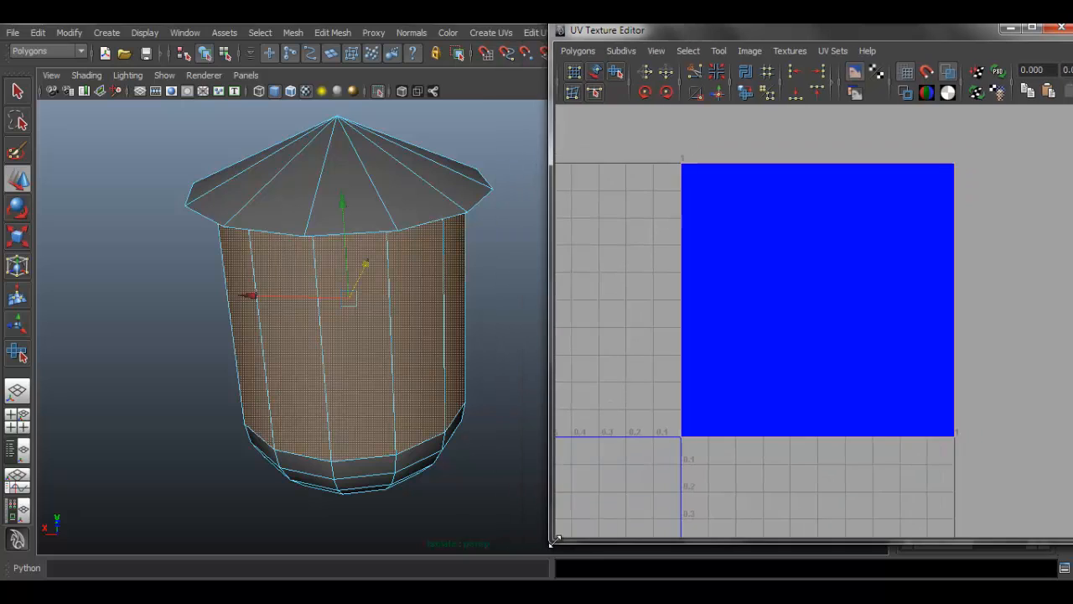
alt+middle_drag(422, 243, 423, 258)
alt+drag(426, 253, 433, 232)
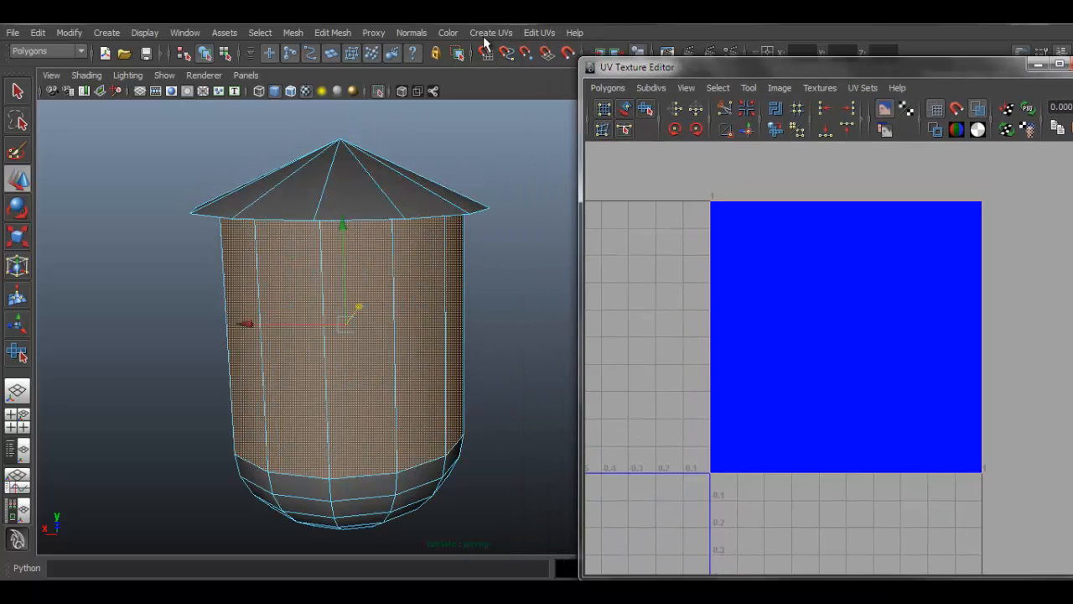
Step: Apply Cylindrical Mapping to the tank's selected wall faces and reposition the UV Texture Editor to show the UV layout
click(491, 33)
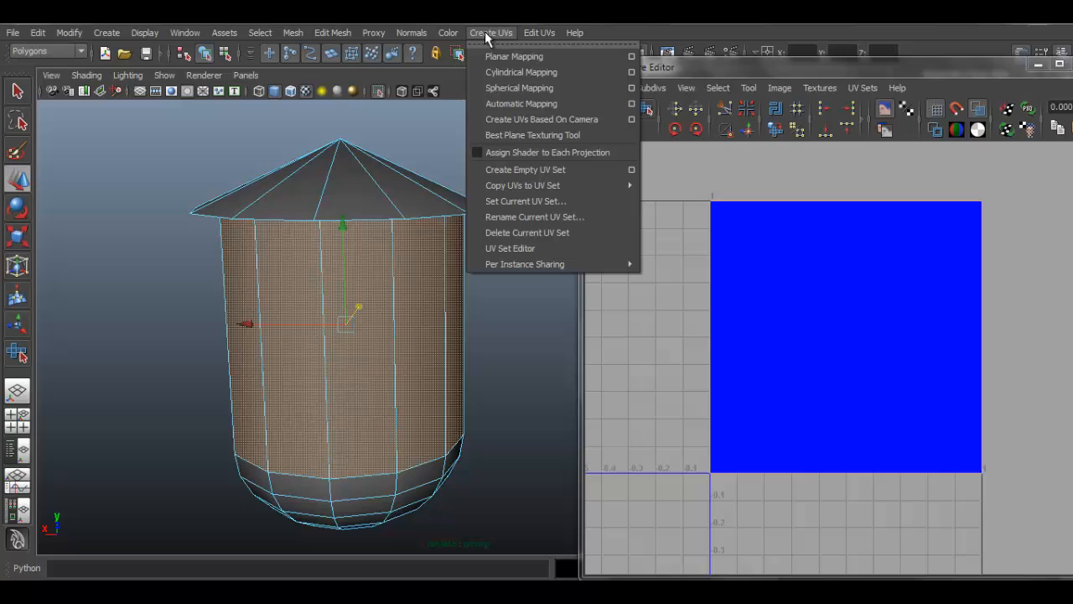
click(550, 74)
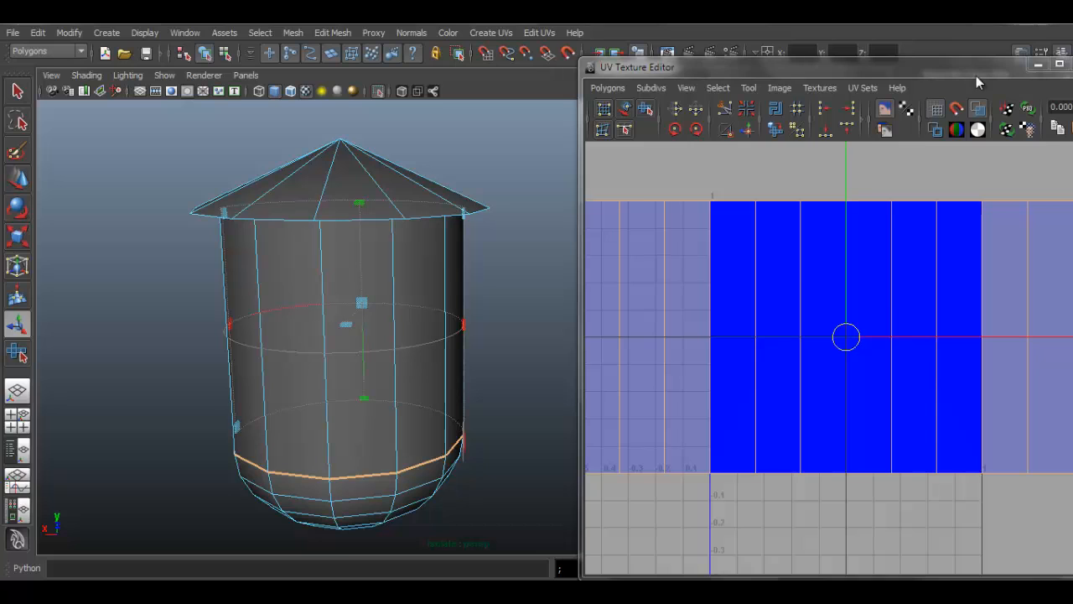
drag(870, 74, 832, 65)
alt+drag(444, 206, 493, 184)
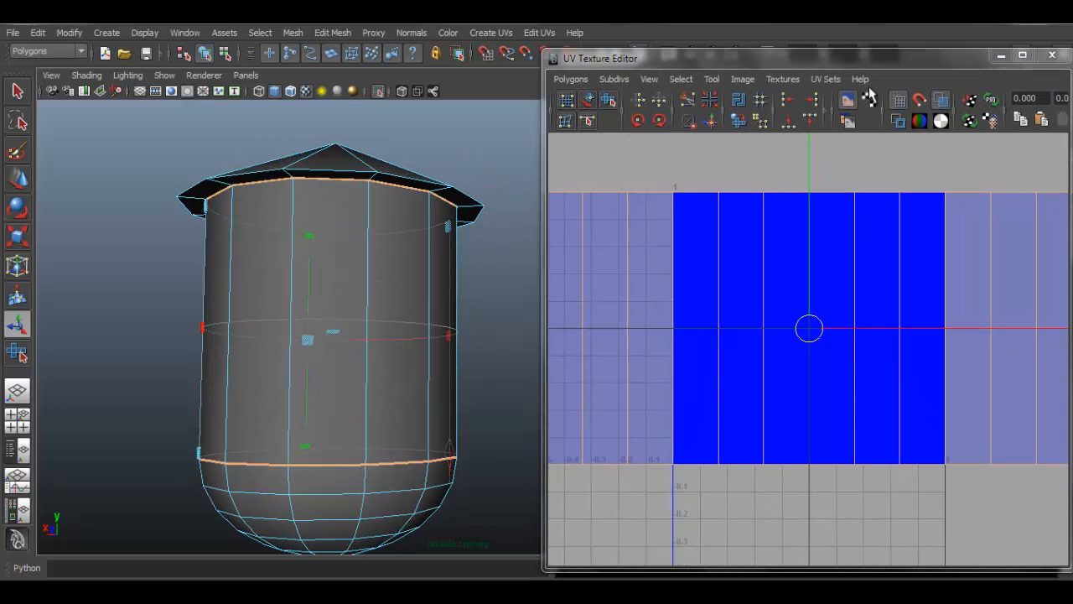
Step: Minimise the UV Texture Editor, return the tank to object mode and clear the selection
click(996, 53)
alt+drag(500, 232, 400, 185)
right_click(398, 184)
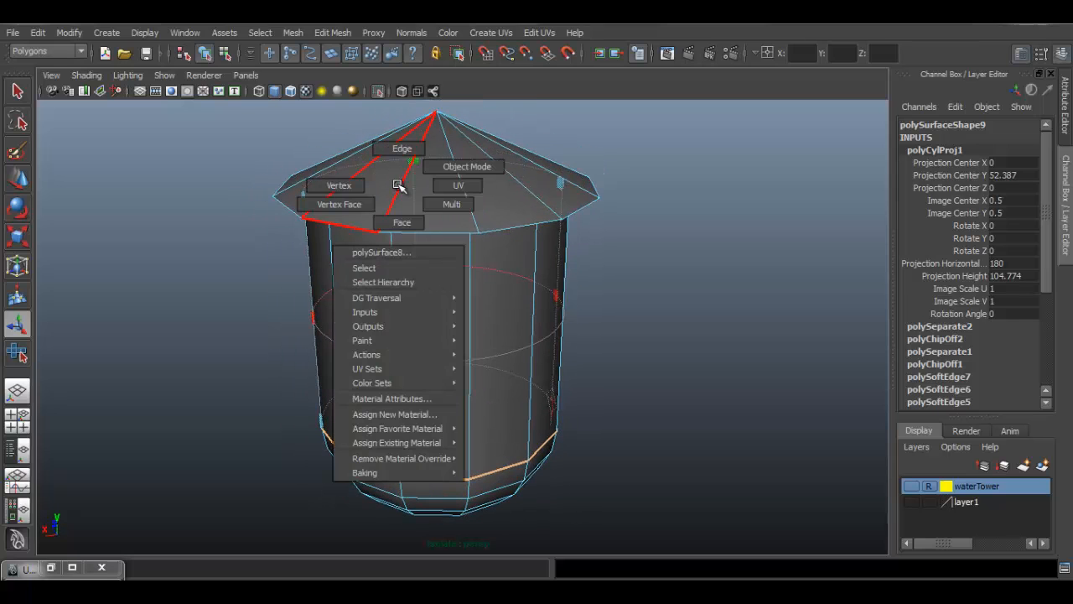
click(467, 166)
click(714, 175)
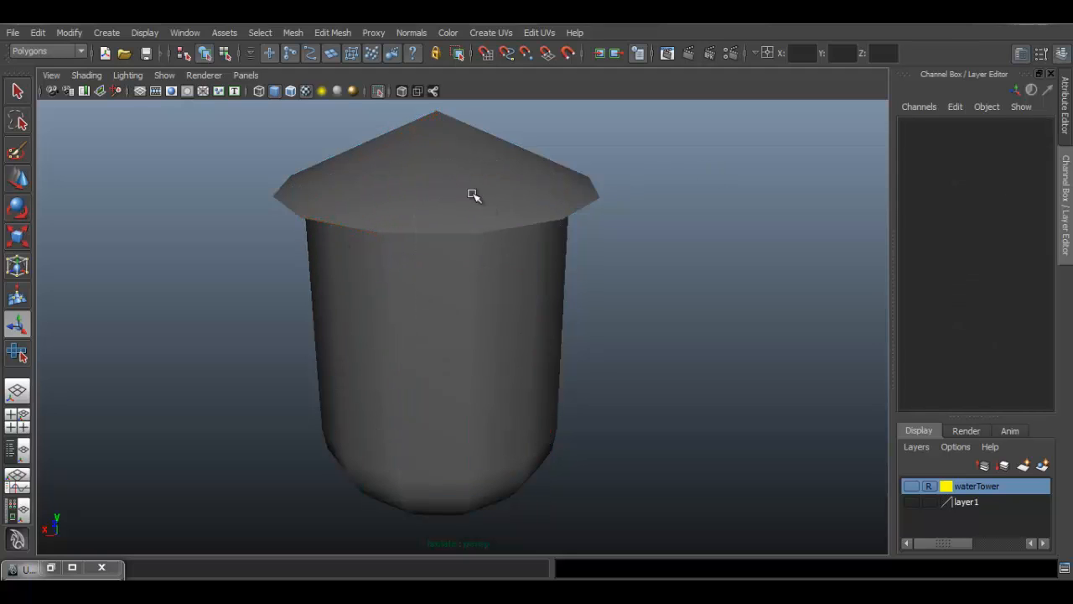
Step: Select the tank and assign a new Lambert material to it
click(441, 179)
alt+drag(444, 179, 401, 175)
right_click(401, 175)
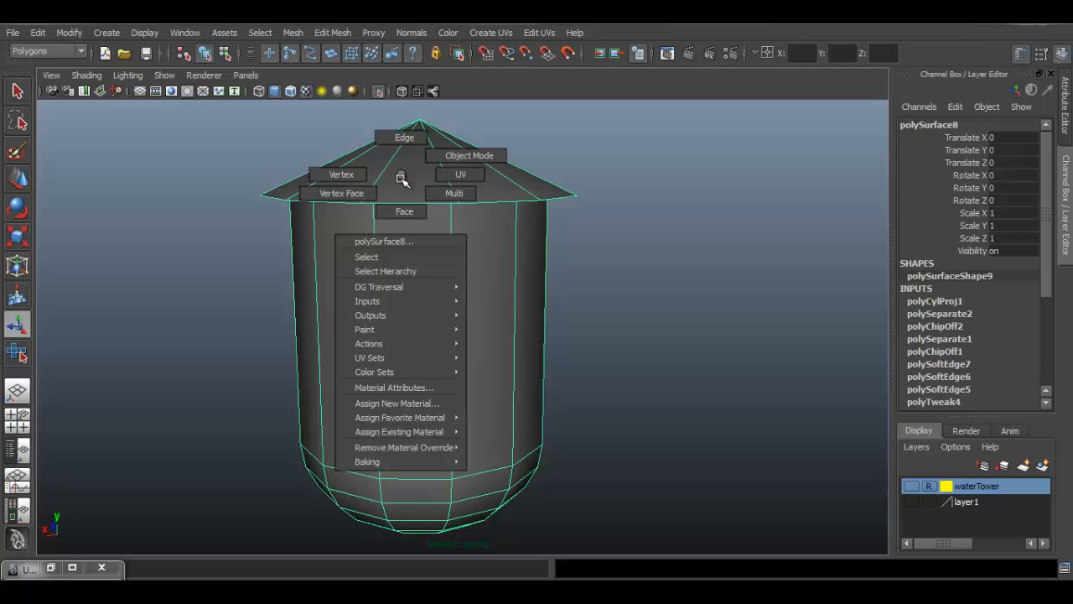
mouse_move(395, 411)
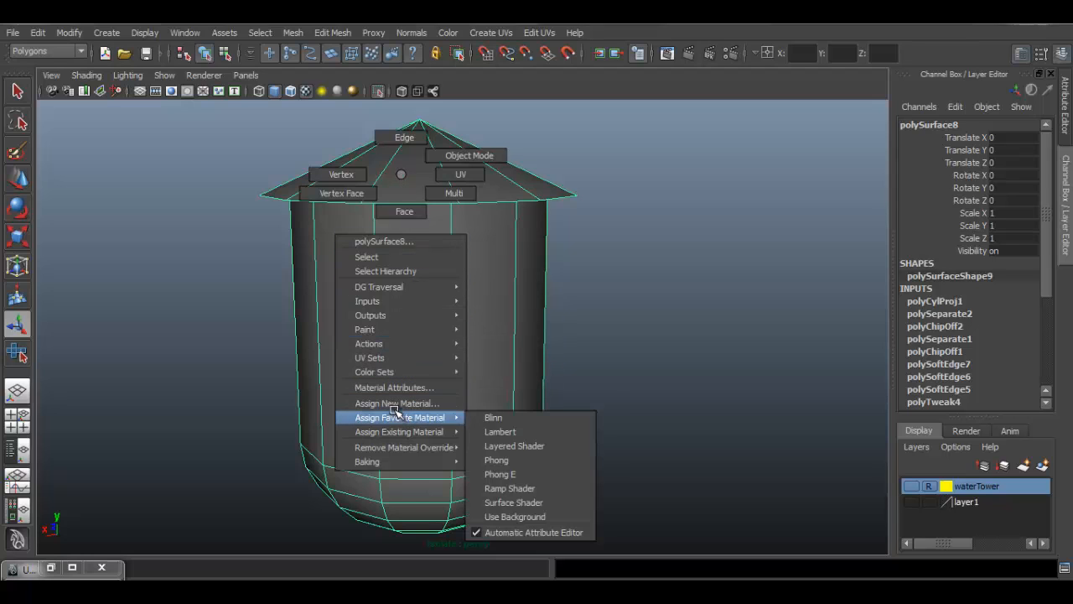
click(454, 404)
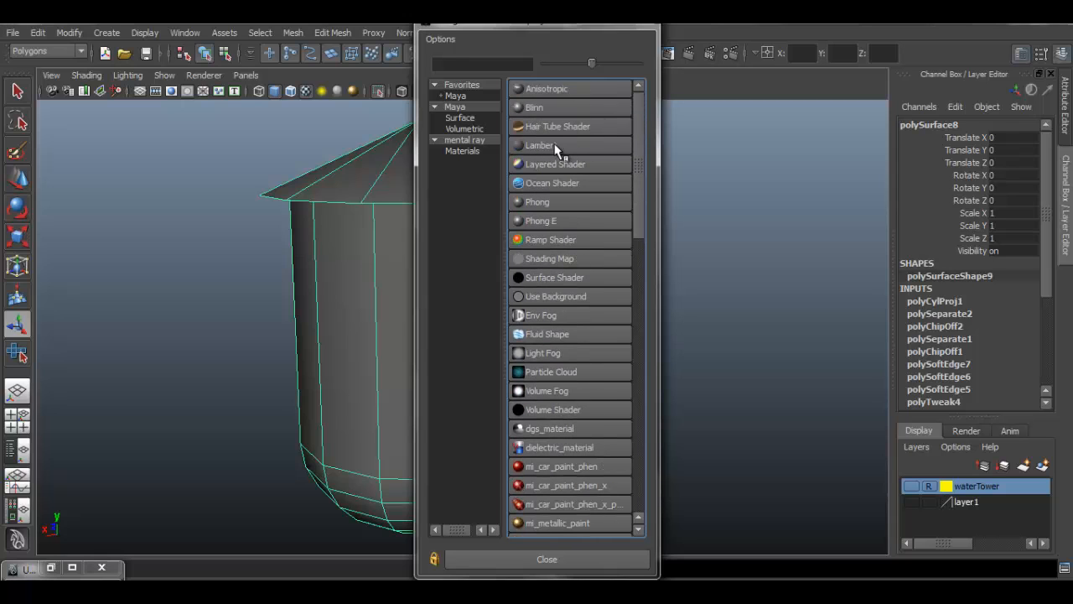
click(556, 145)
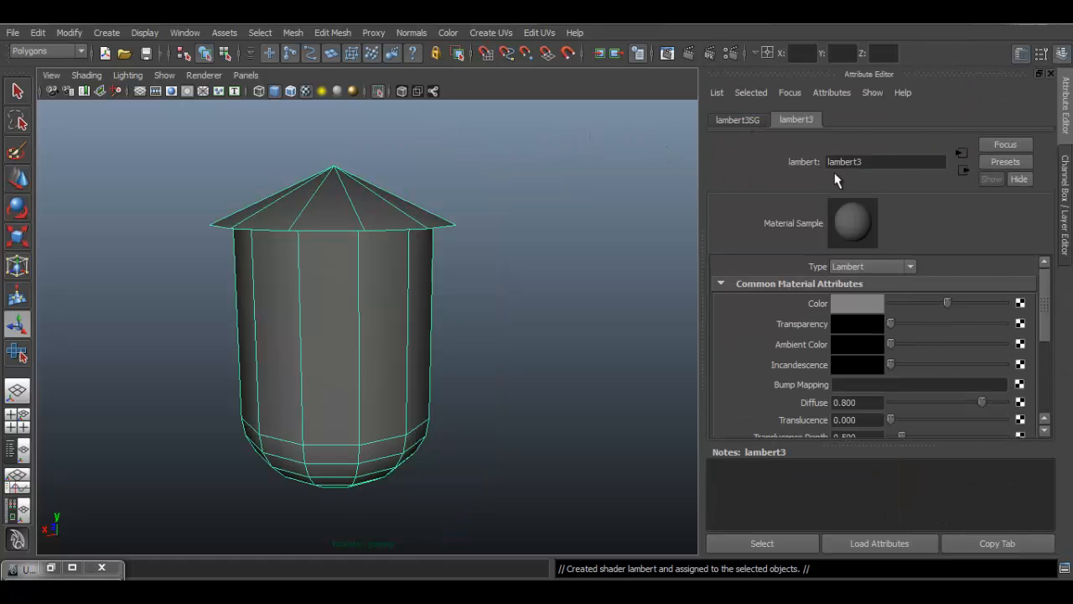
Step: Rename the tank's new Lambert material as uvMat
double_click(882, 161)
text(uvMAt)
key(Return)
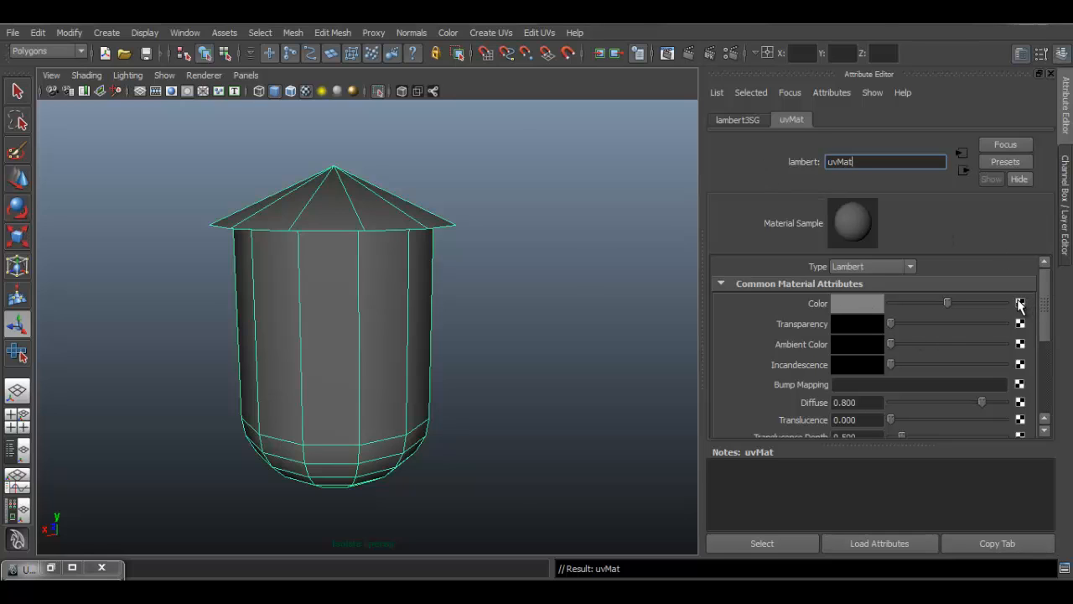
Step: Connect a File texture to uvMat's Color and load UVW_texture1024x1024.jpg as its image
click(1020, 303)
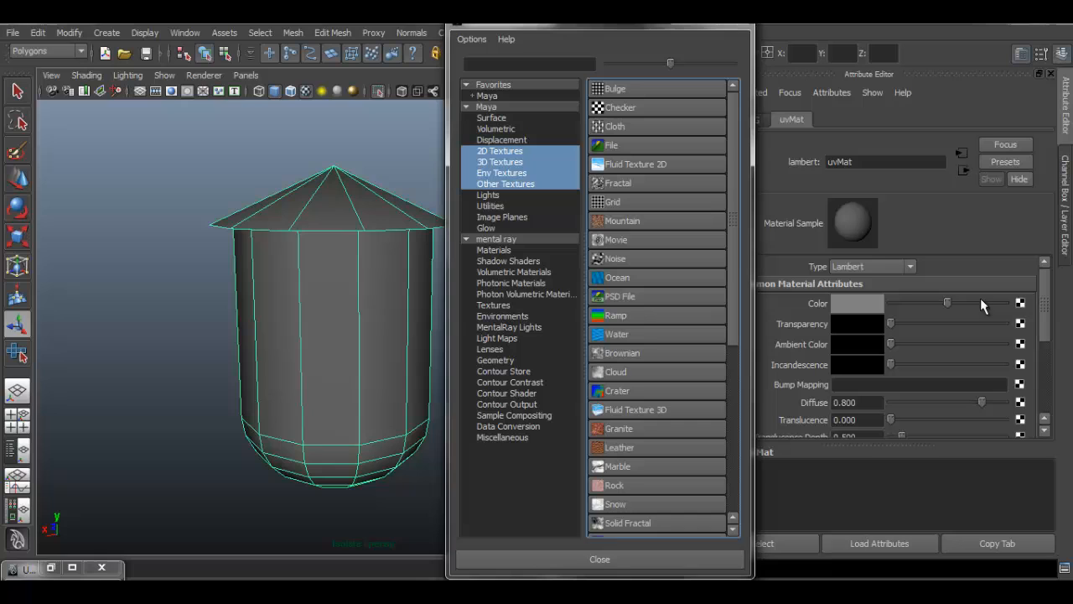
click(619, 145)
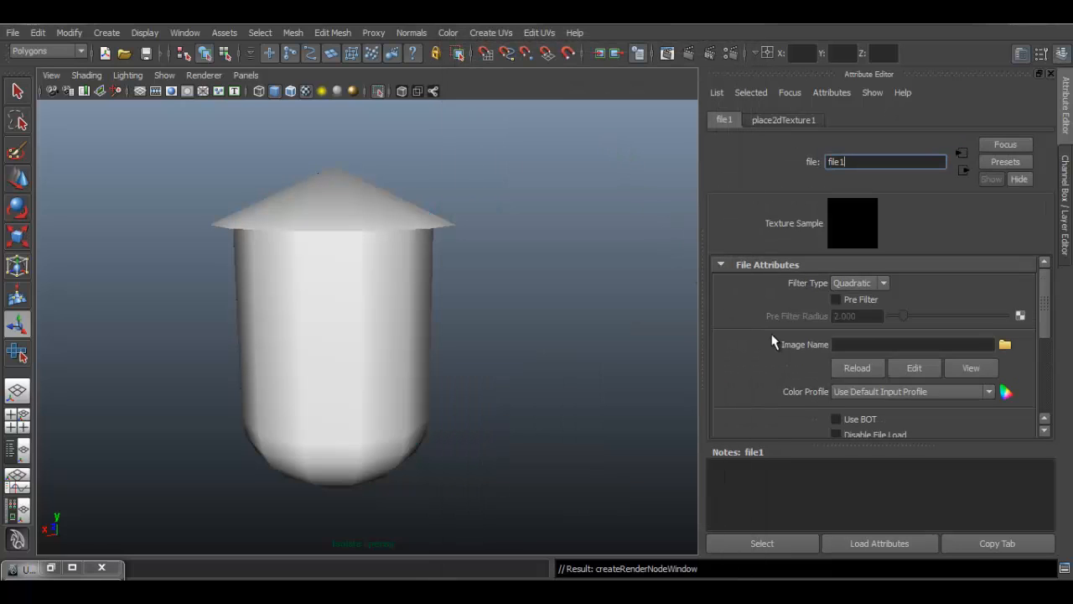
click(1004, 345)
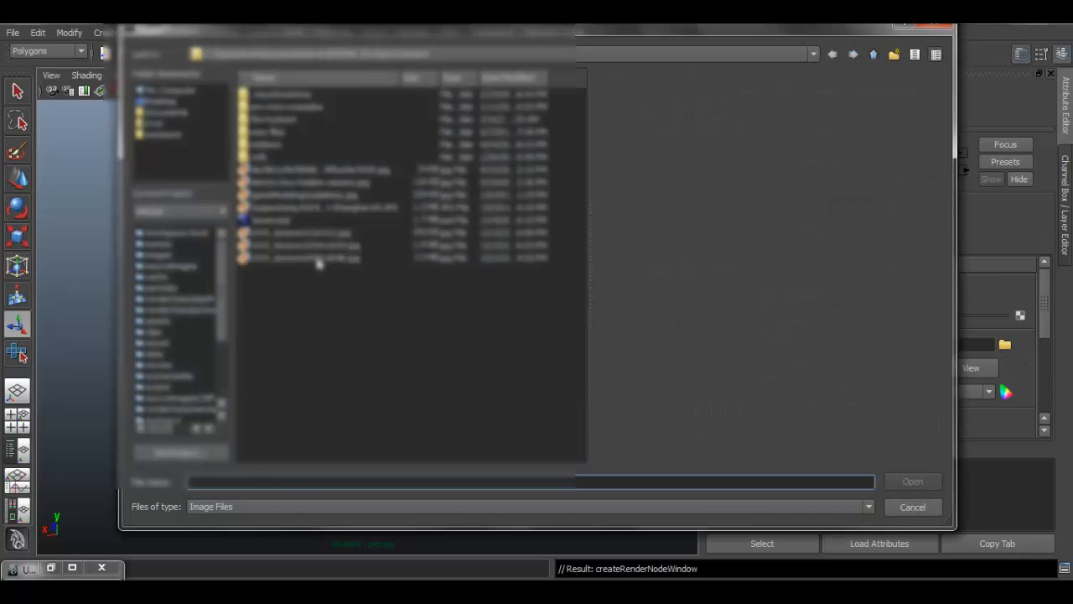
click(318, 260)
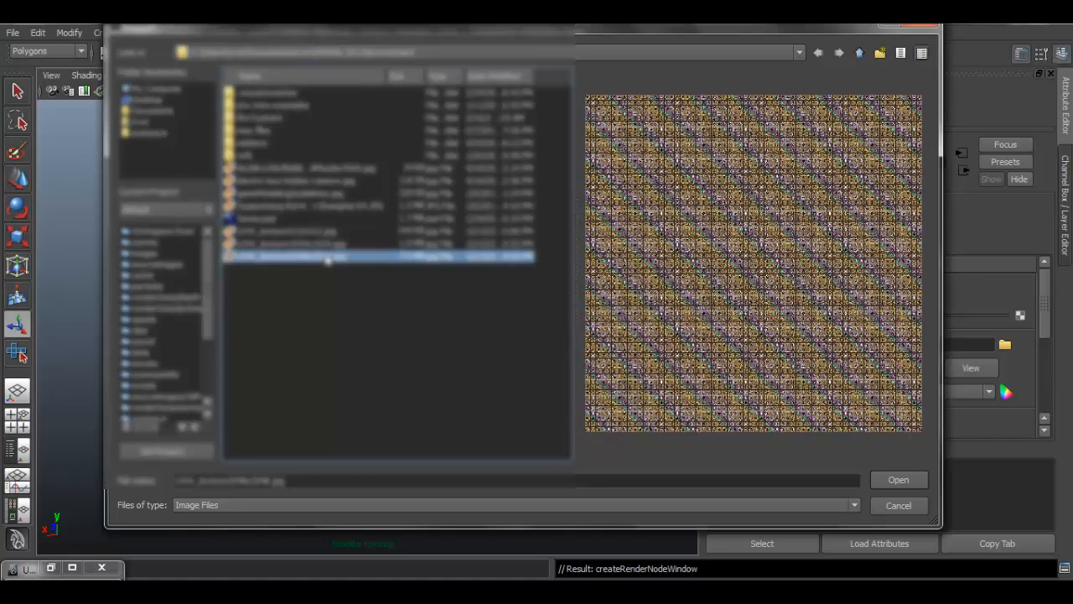
click(307, 244)
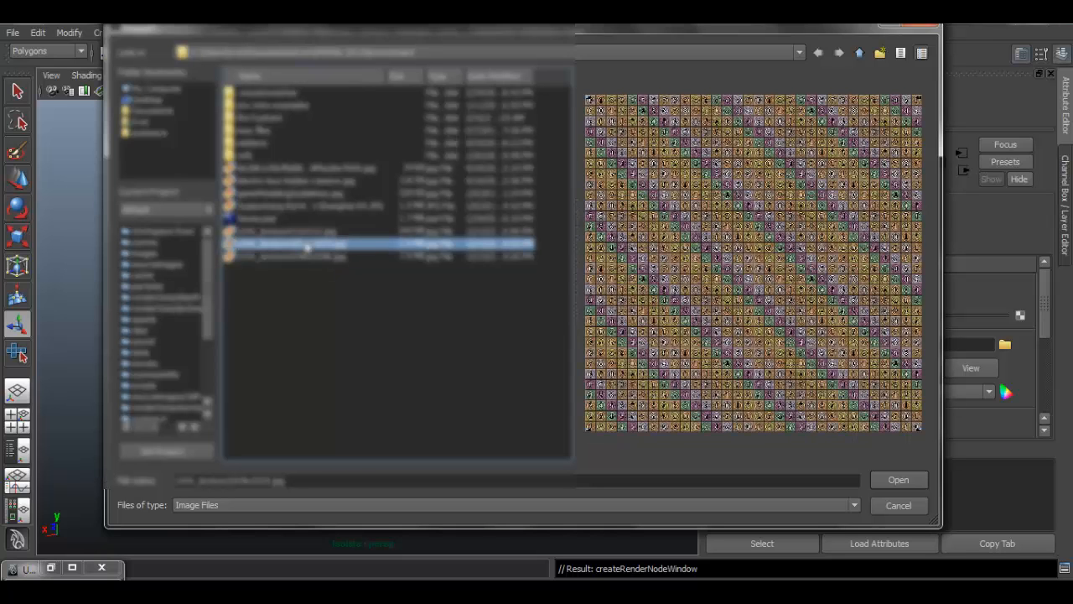
click(899, 477)
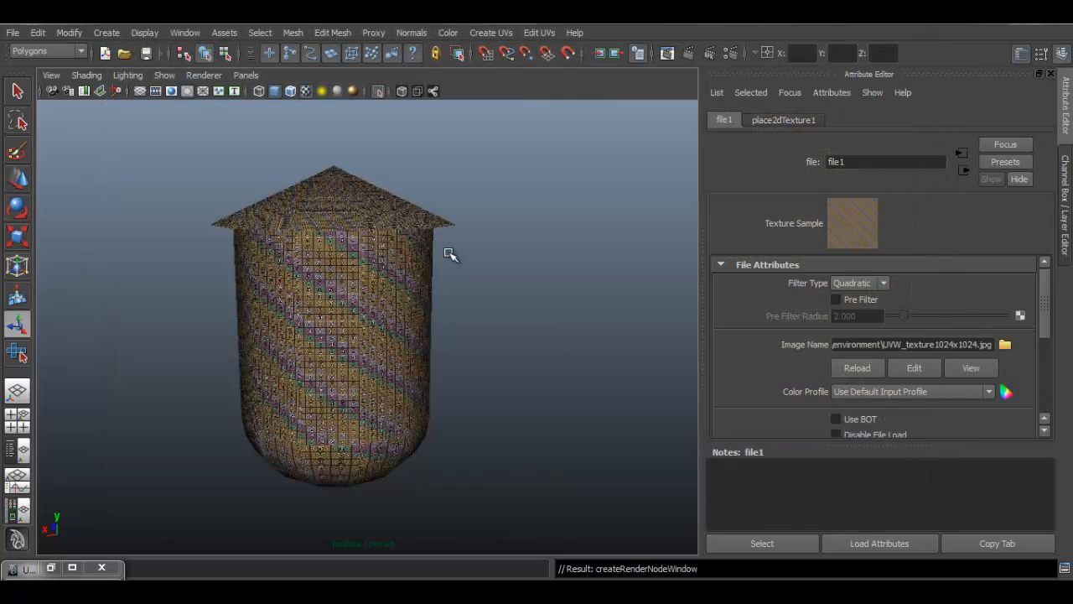
Step: Compare the tank in plain shaded display with textured display, ending in textured display
alt+drag(422, 269, 343, 53)
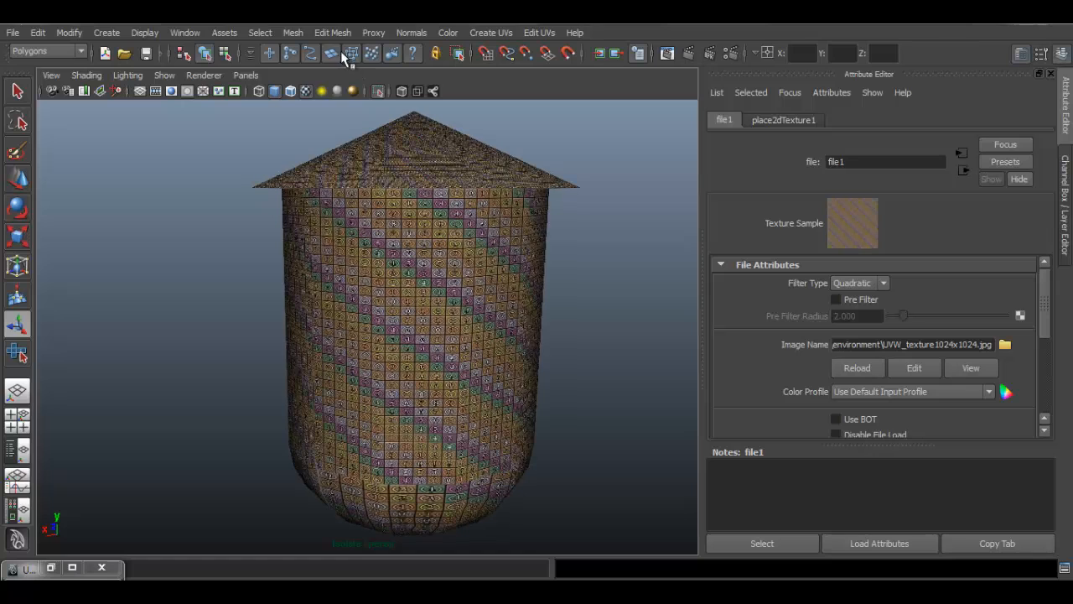
key(5)
mouse_move(571, 303)
alt+mouse_down()
mouse_move(578, 271)
mouse_move(567, 314)
alt+mouse_up()
key(6)
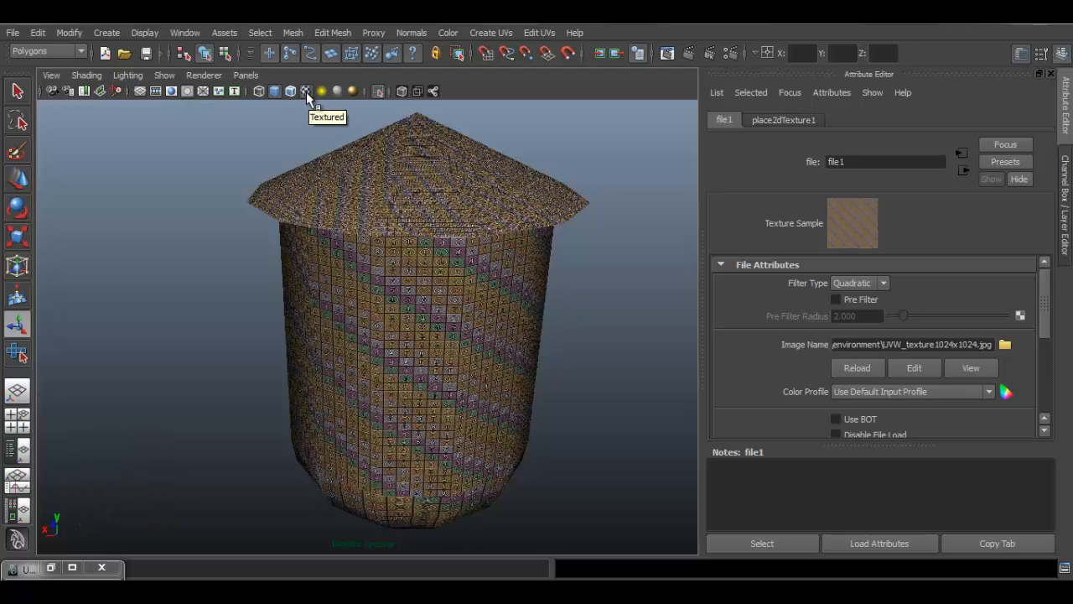
Step: Show the Channel Box, select the textured tank and restore the minimised UV Texture Editor
click(1066, 224)
scroll(730, 348, up, 6)
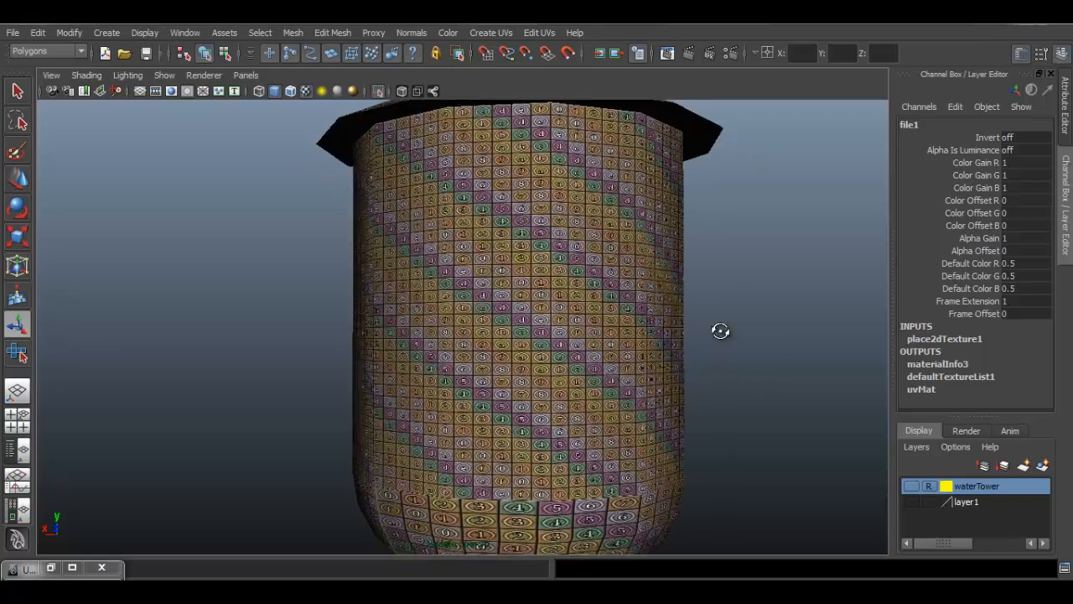
alt+right_drag(527, 265, 599, 252)
click(598, 251)
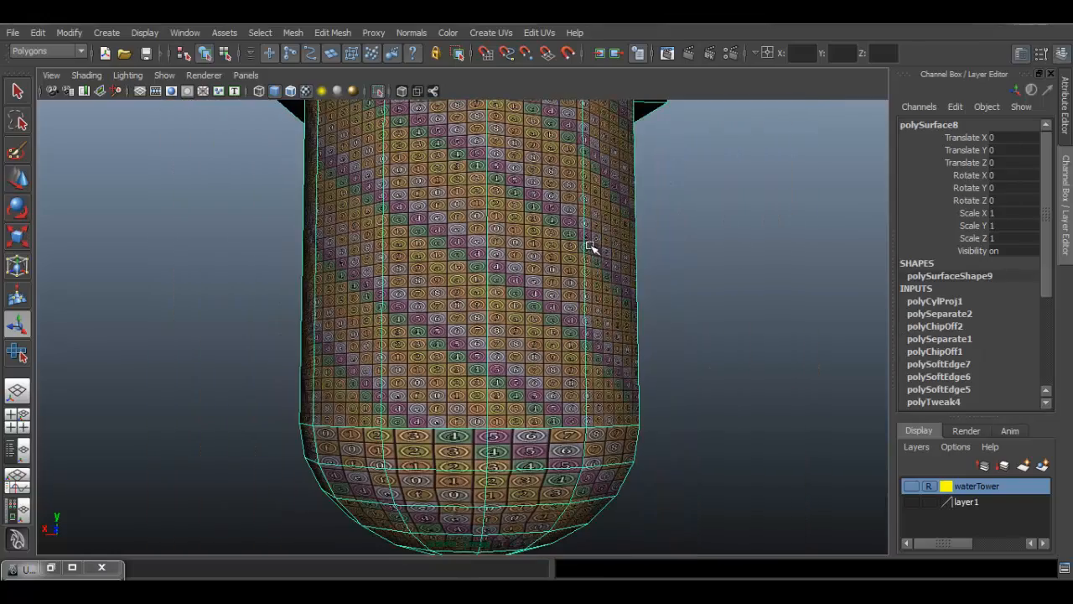
click(50, 567)
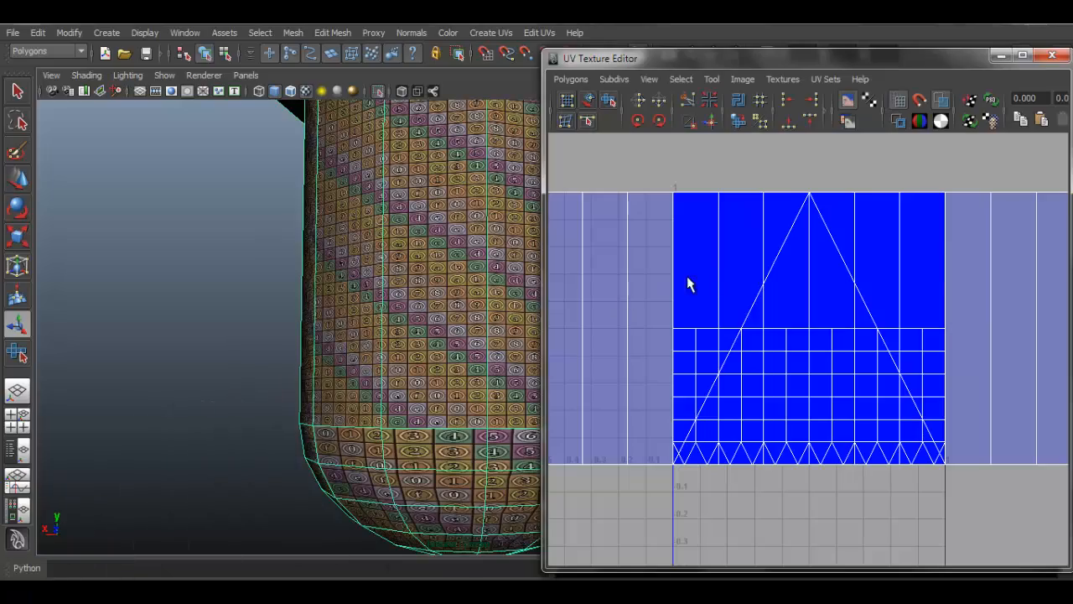
Step: Examine the test texture's numbered squares on the tank wall for stretching and compare them with the UV layout
alt+middle_drag(423, 272, 314, 295)
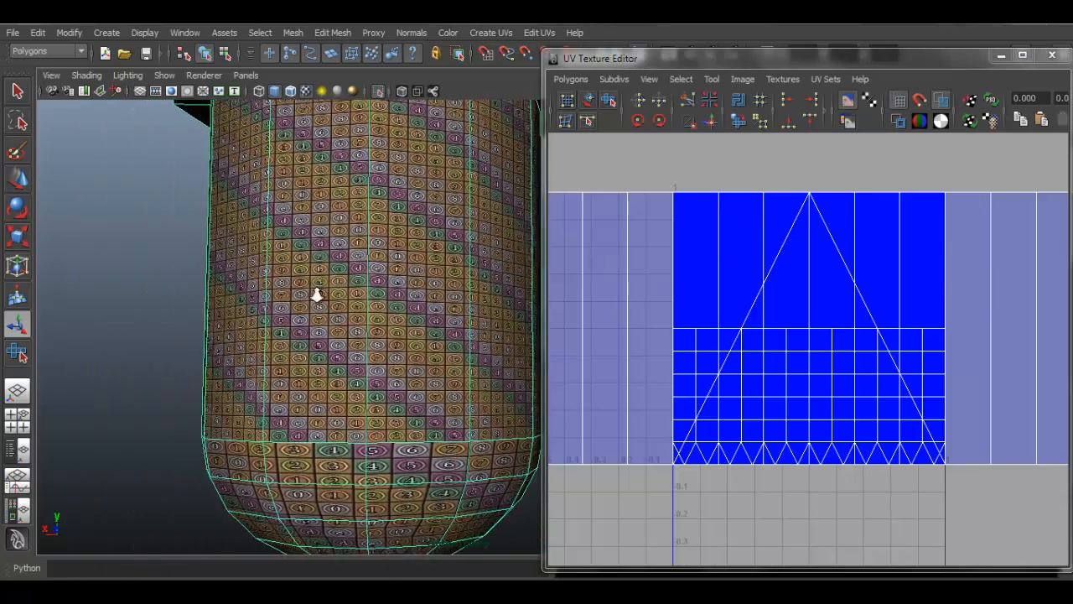
alt+right_drag(315, 294, 491, 353)
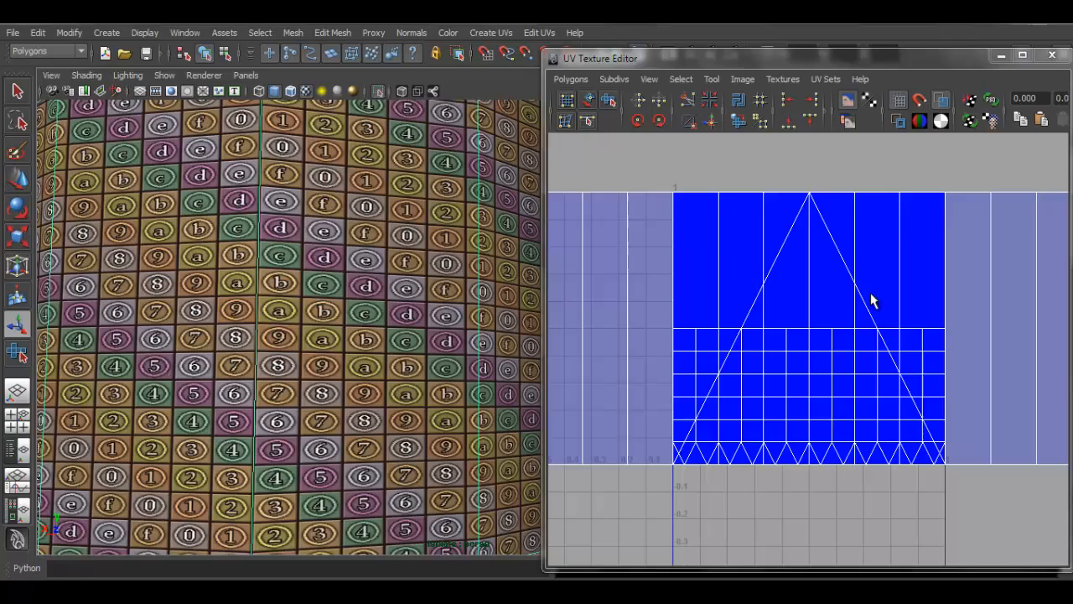
alt+right_drag(871, 293, 797, 289)
alt+drag(418, 268, 402, 231)
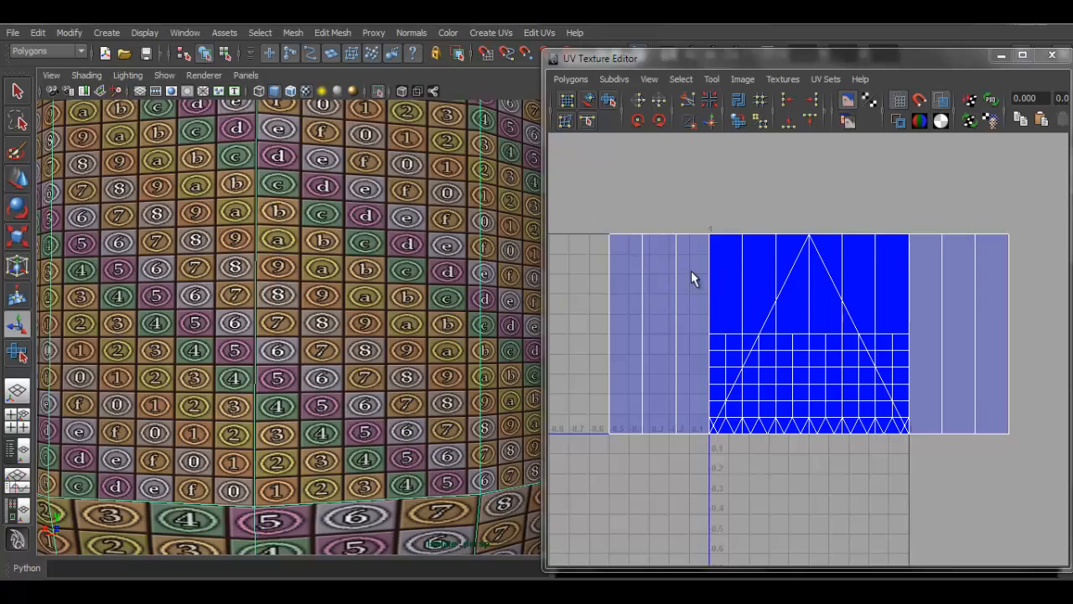
alt+right_drag(353, 204, 319, 183)
alt+middle_drag(319, 183, 381, 269)
alt+right_drag(380, 246, 325, 245)
alt+middle_drag(326, 245, 370, 249)
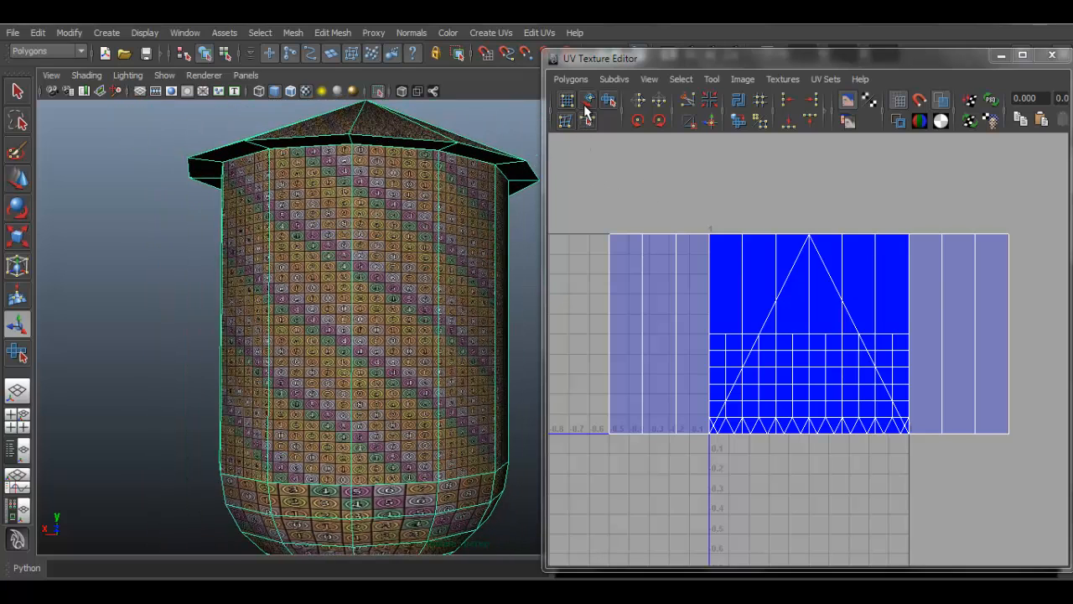
Step: Select two UVs on the wall's layout in UV mode and expand the selection to the whole wall shell
right_click(641, 251)
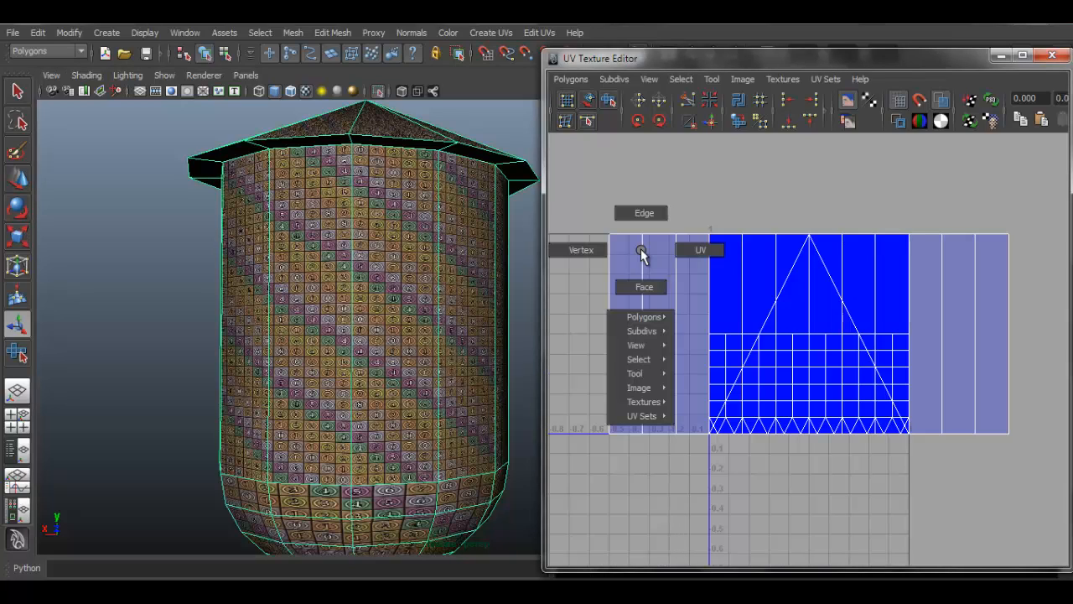
right_drag(649, 249, 717, 260)
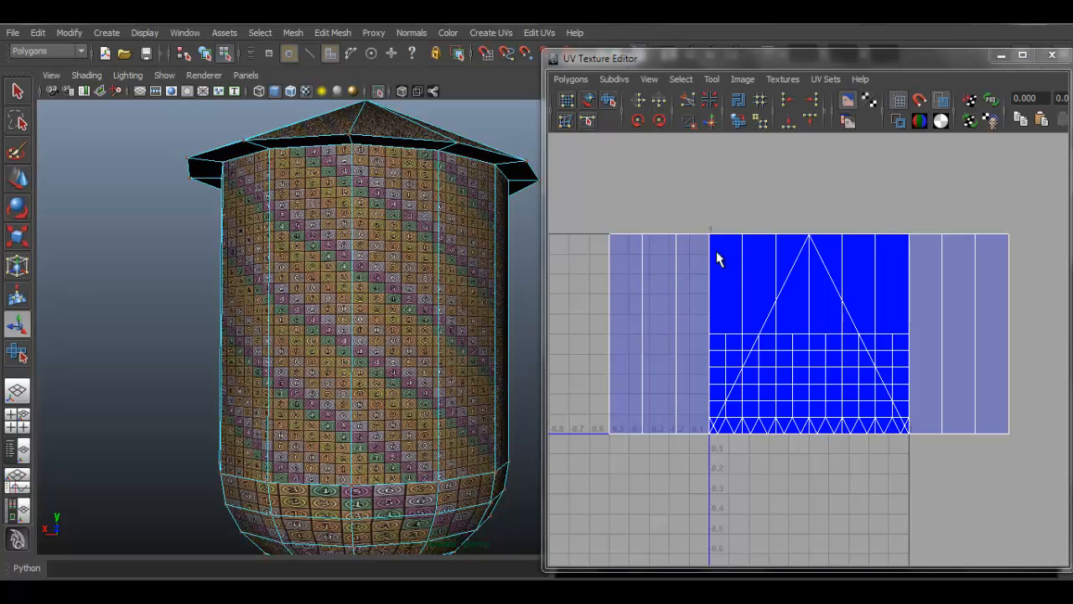
drag(597, 216, 621, 254)
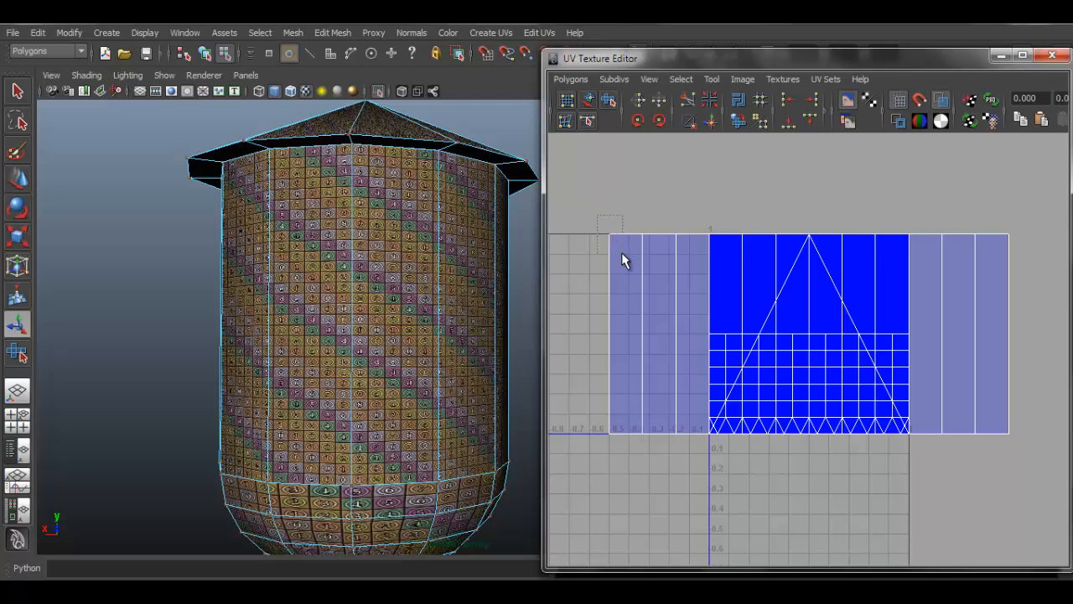
drag(596, 215, 663, 259)
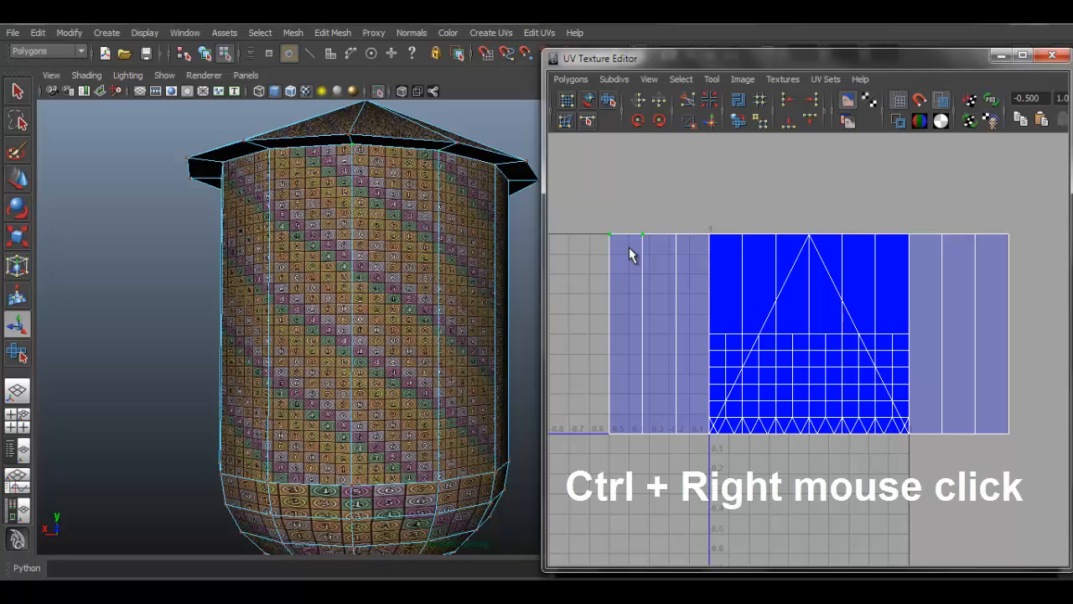
ctrl+right_click(629, 247)
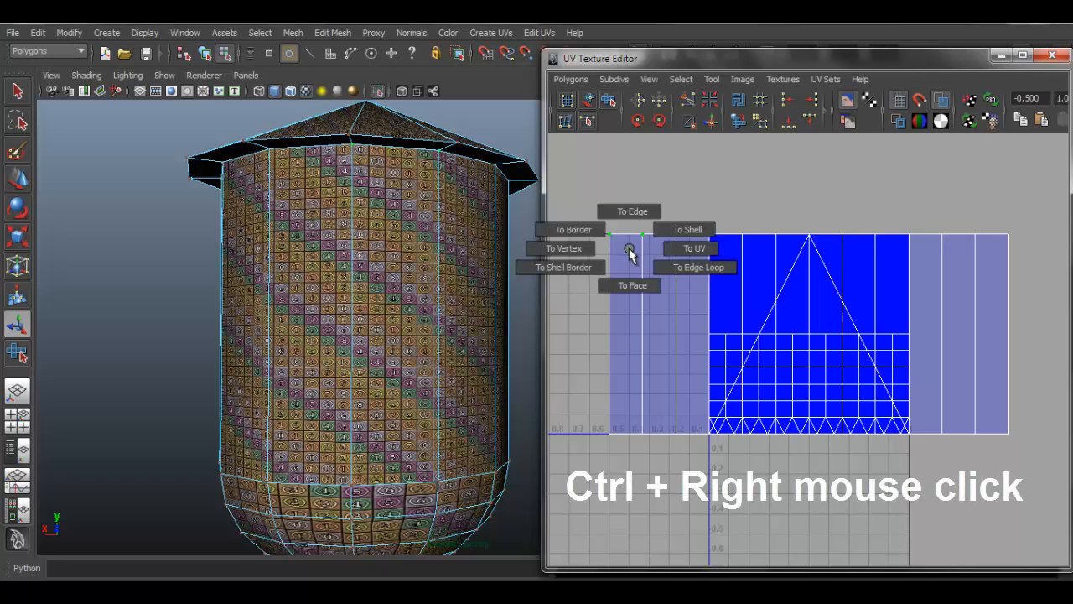
click(686, 230)
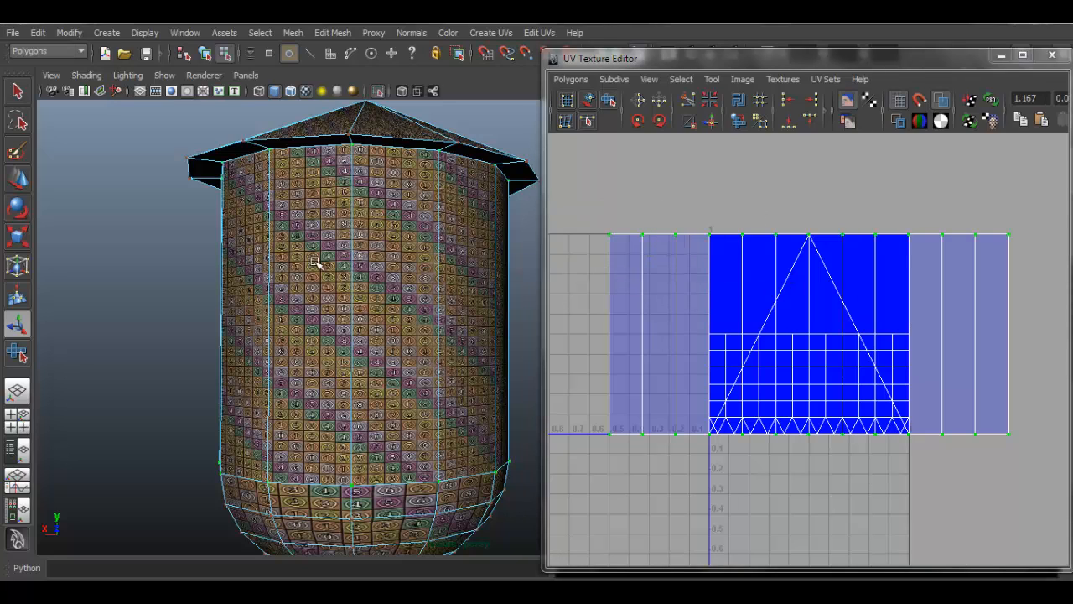
Step: Move the wall's UV shell up out of the 0–1 texture square, clear of the remaining UVs
scroll(789, 285, down, 3)
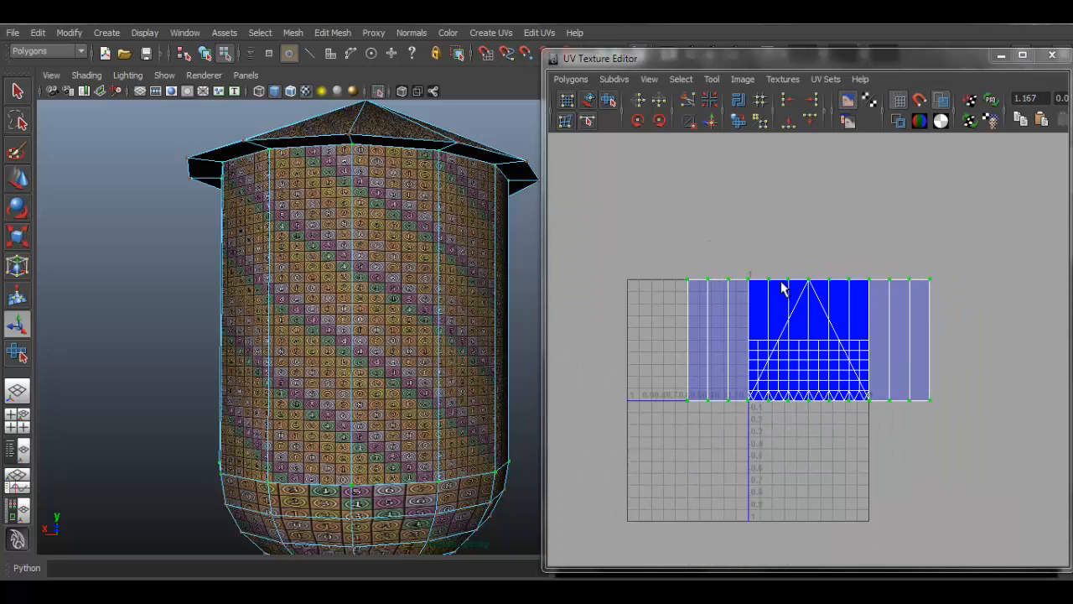
scroll(782, 286, up, 1)
key(w)
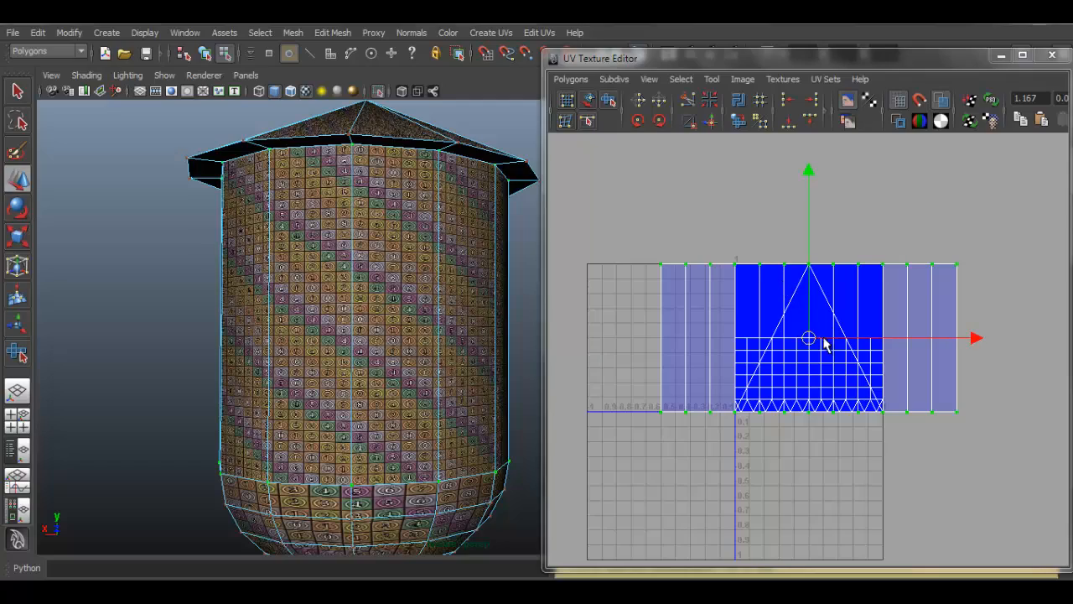
drag(809, 342, 763, 182)
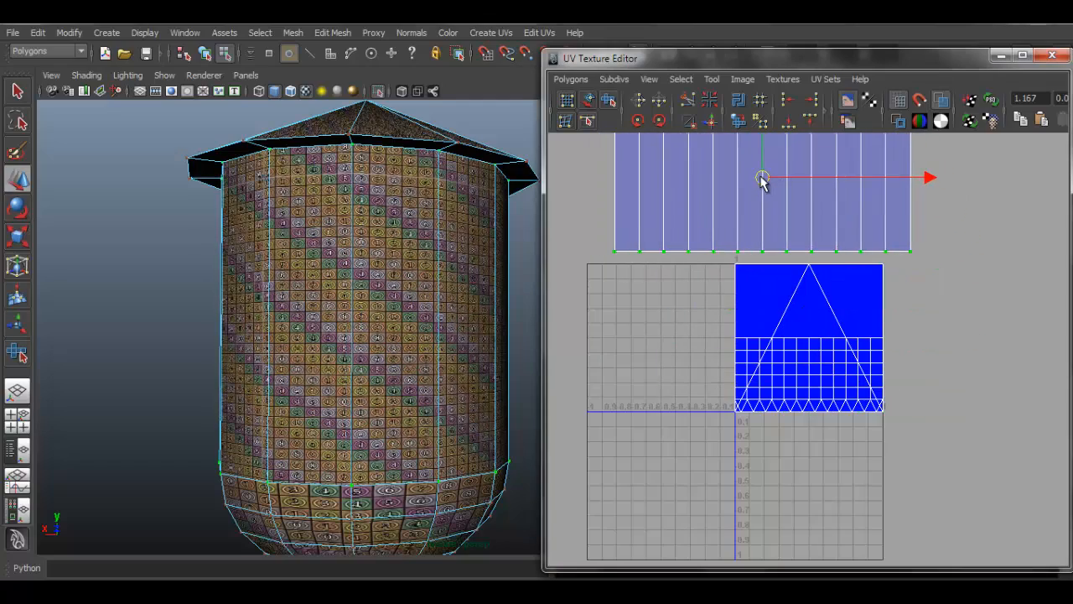
alt+middle_drag(732, 295, 728, 376)
scroll(760, 353, up, 1)
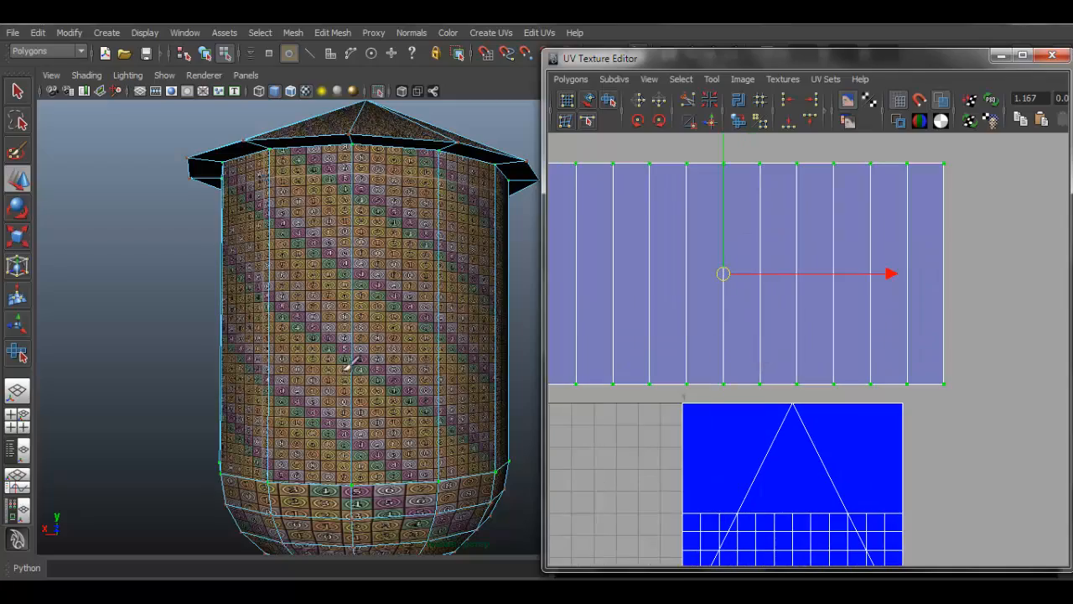
Step: Scale the wall's UV shell horizontally to about three times its height so the test pattern's cells look square
scroll(395, 373, up, 1)
scroll(395, 372, up, 8)
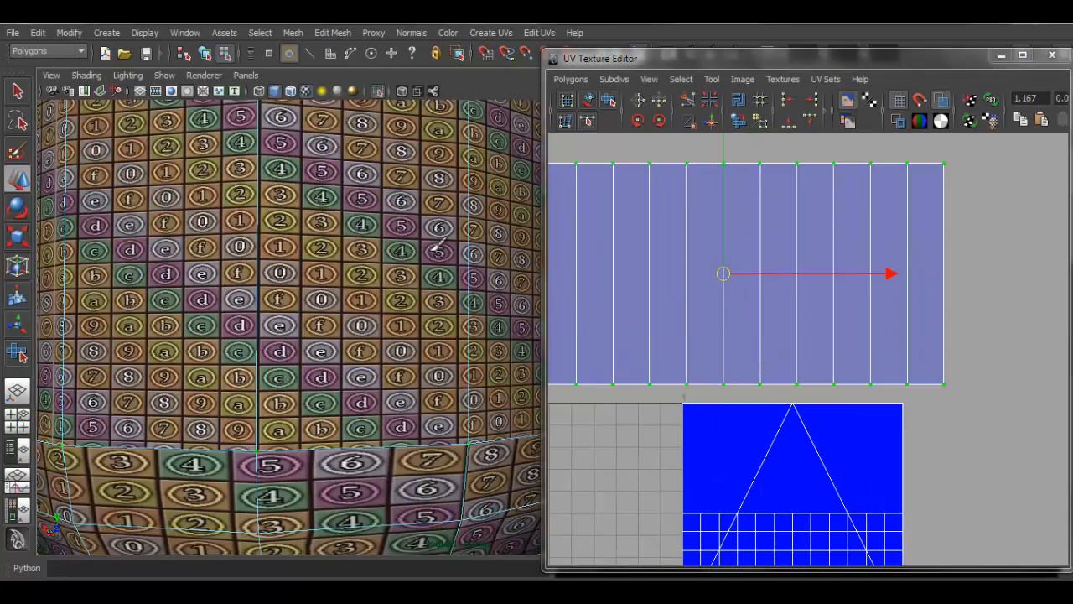
scroll(386, 295, up, 6)
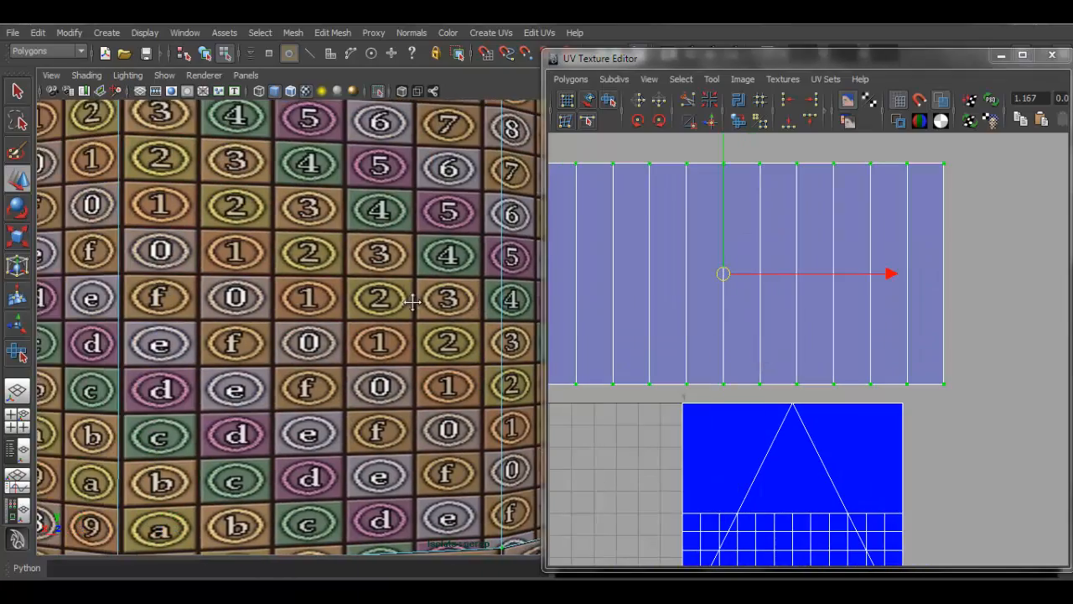
scroll(307, 301, up, 6)
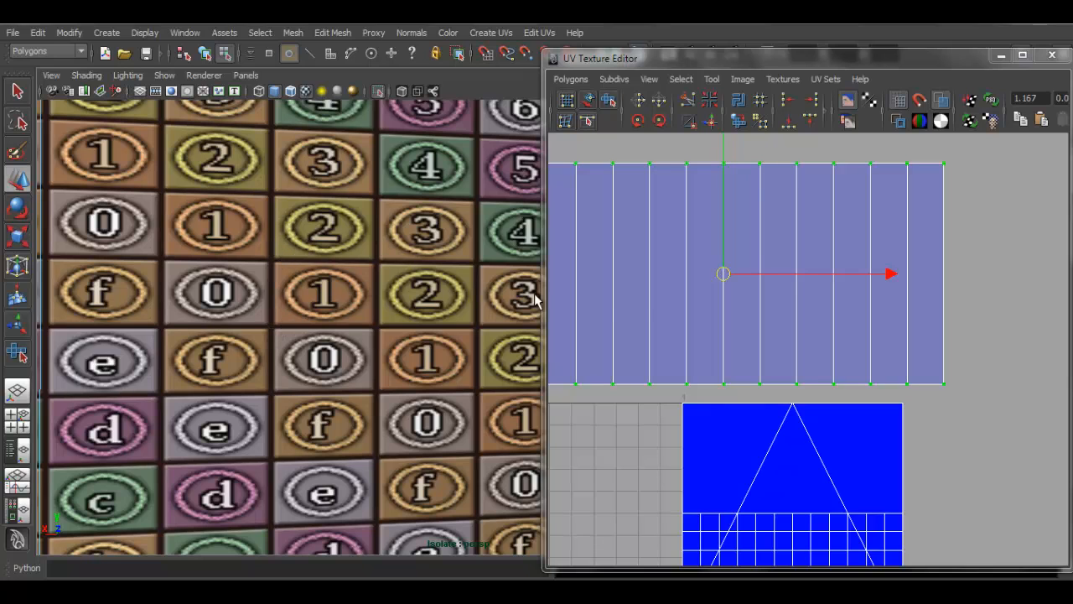
alt+right_drag(714, 312, 712, 210)
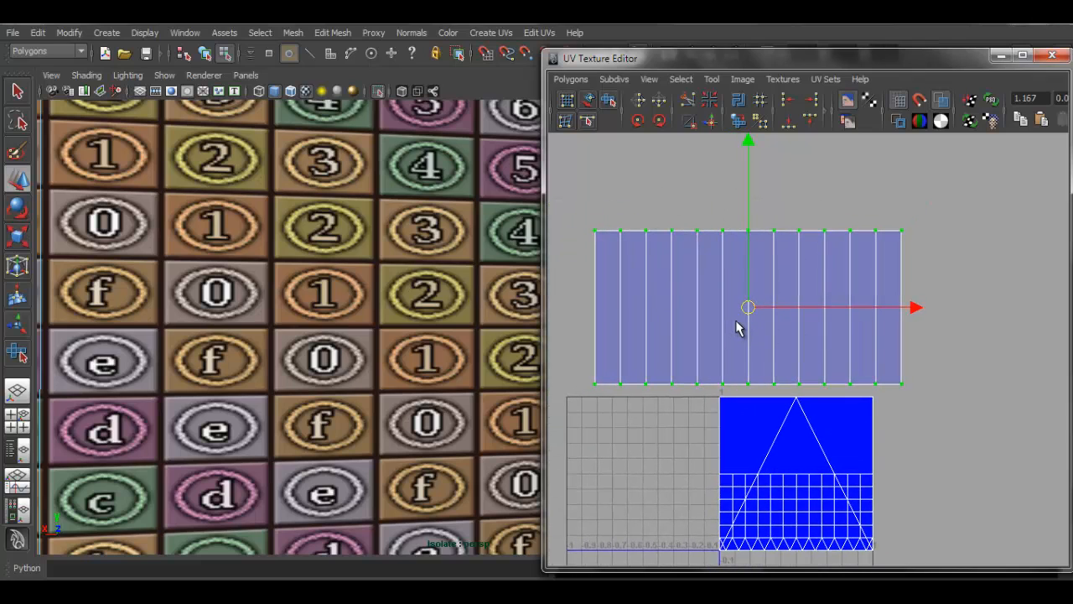
key(r)
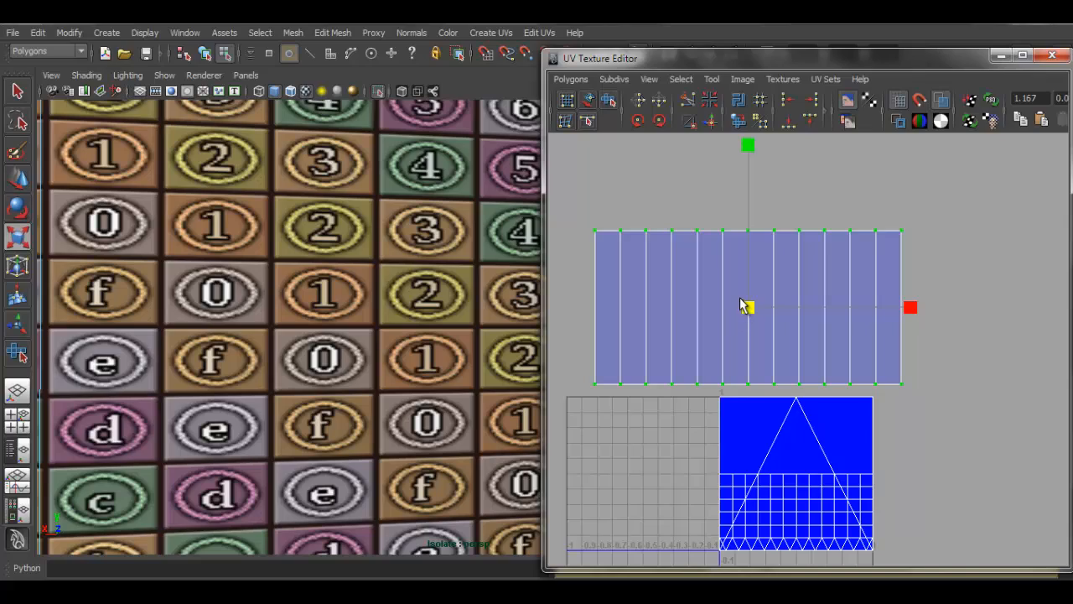
drag(913, 309, 946, 319)
scroll(894, 345, down, 2)
scroll(275, 223, down, 5)
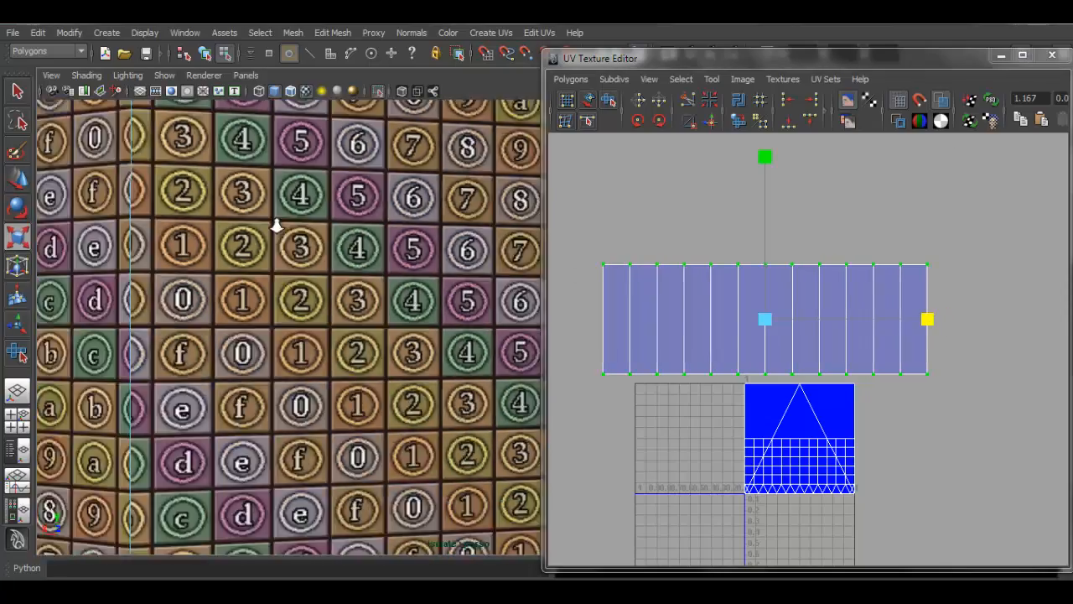
Step: Examine the test texture around the tank's wall, beneath the roof's rim and across the top of the roof
alt+drag(275, 223, 460, 222)
scroll(395, 311, down, 3)
alt+right_drag(459, 222, 404, 168)
alt+middle_drag(405, 167, 355, 266)
alt+right_drag(355, 266, 487, 305)
alt+drag(487, 304, 408, 148)
alt+middle_drag(408, 148, 453, 309)
alt+right_drag(453, 308, 468, 353)
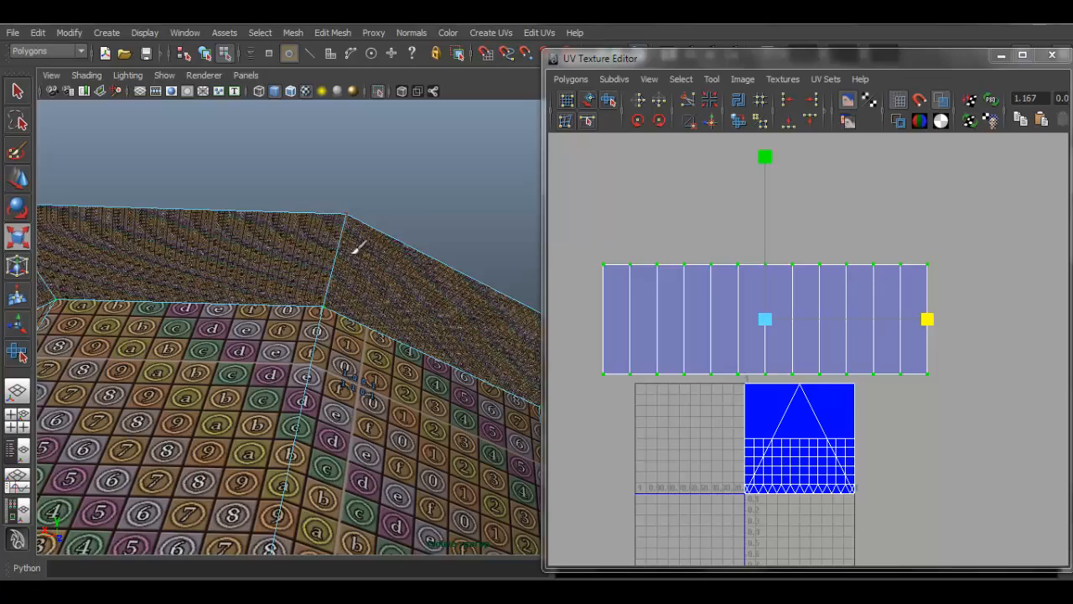
alt+right_drag(354, 273, 312, 273)
alt+drag(311, 273, 400, 346)
alt+right_drag(400, 345, 271, 236)
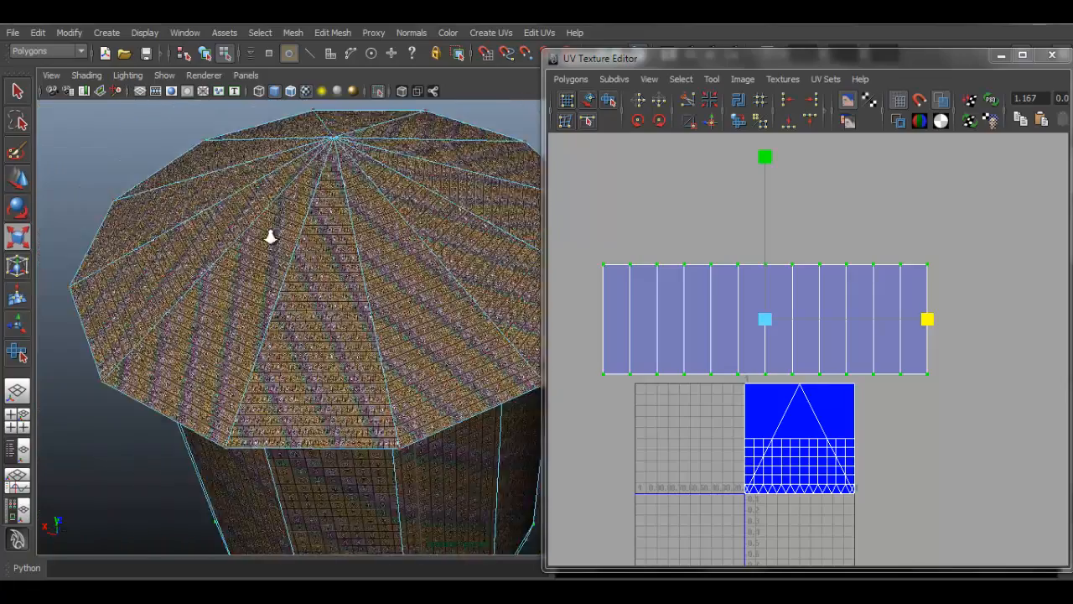
Step: Switch the tank to face selection and select the faces of its conical roof
alt+drag(271, 236, 355, 229)
right_click(355, 229)
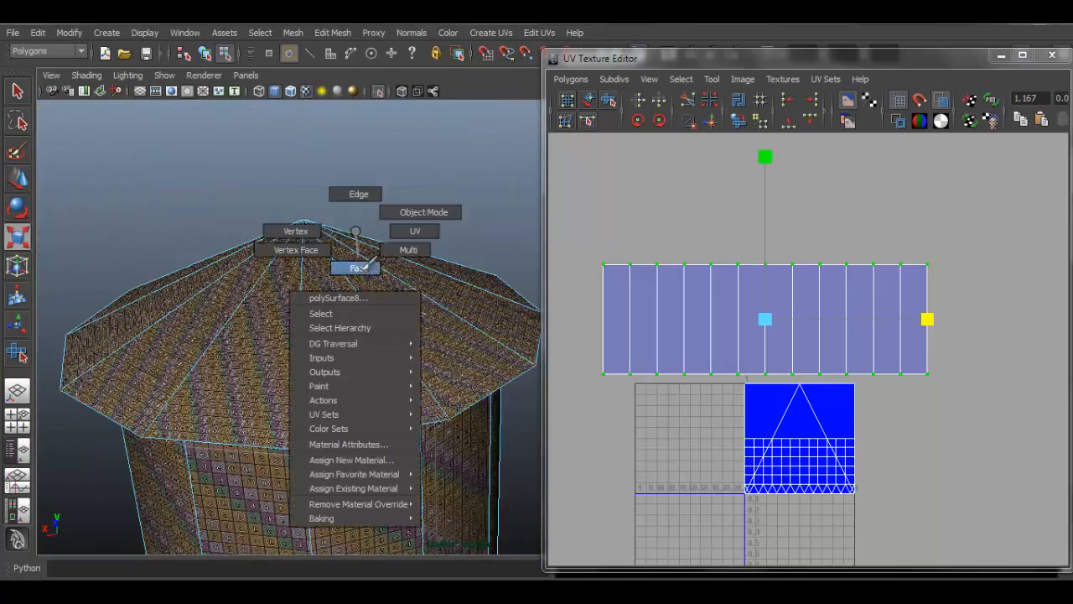
right_drag(355, 231, 364, 268)
drag(406, 262, 238, 247)
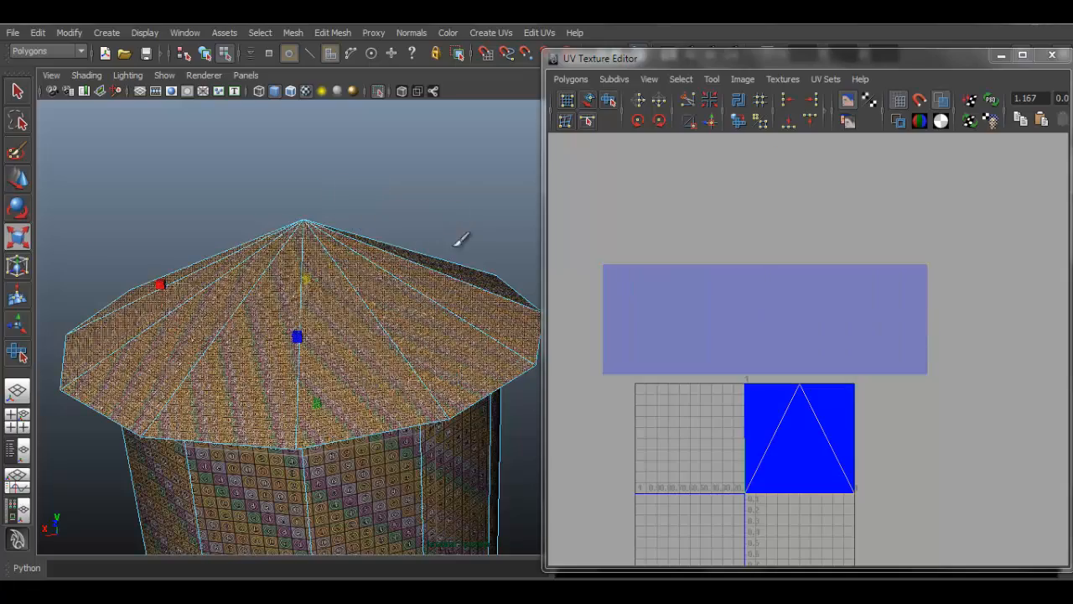
Step: Apply a planar mapping to the selected roof faces, fitting the projection to the best plane
alt+drag(455, 268, 411, 230)
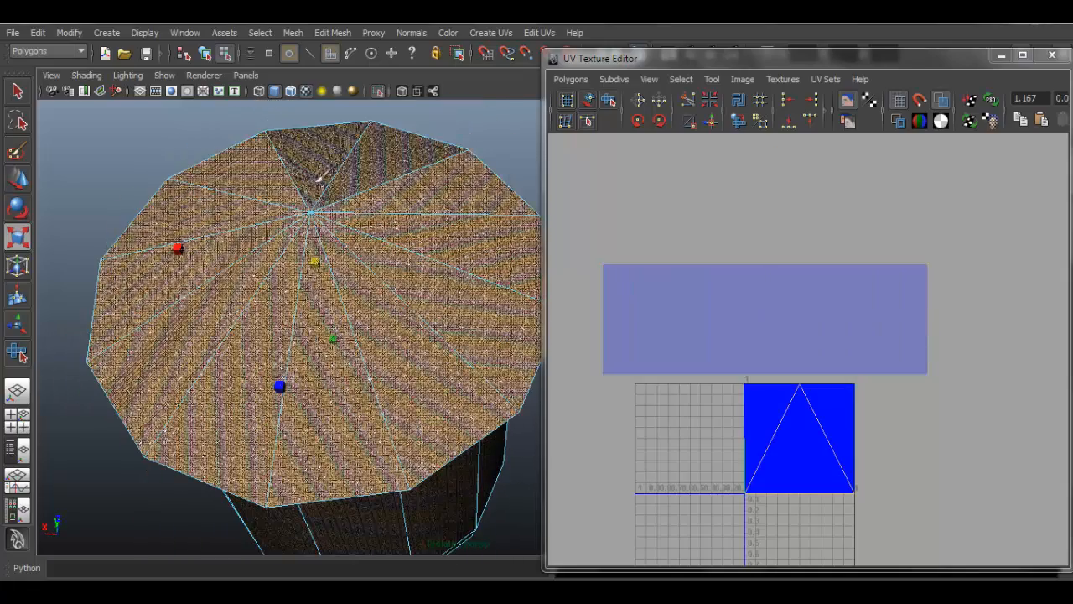
alt+drag(472, 378, 416, 294)
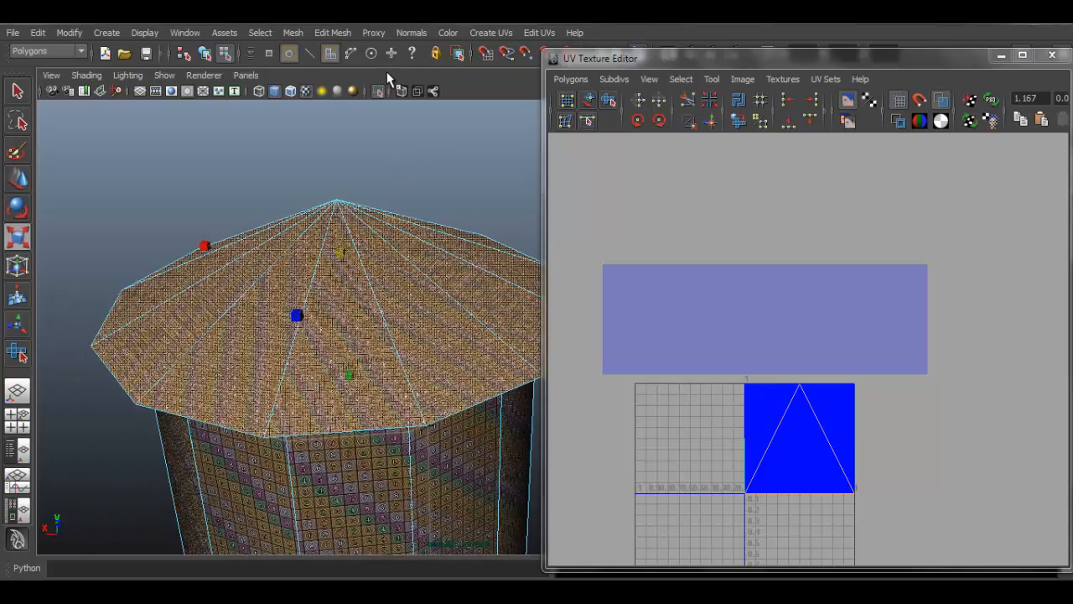
click(494, 33)
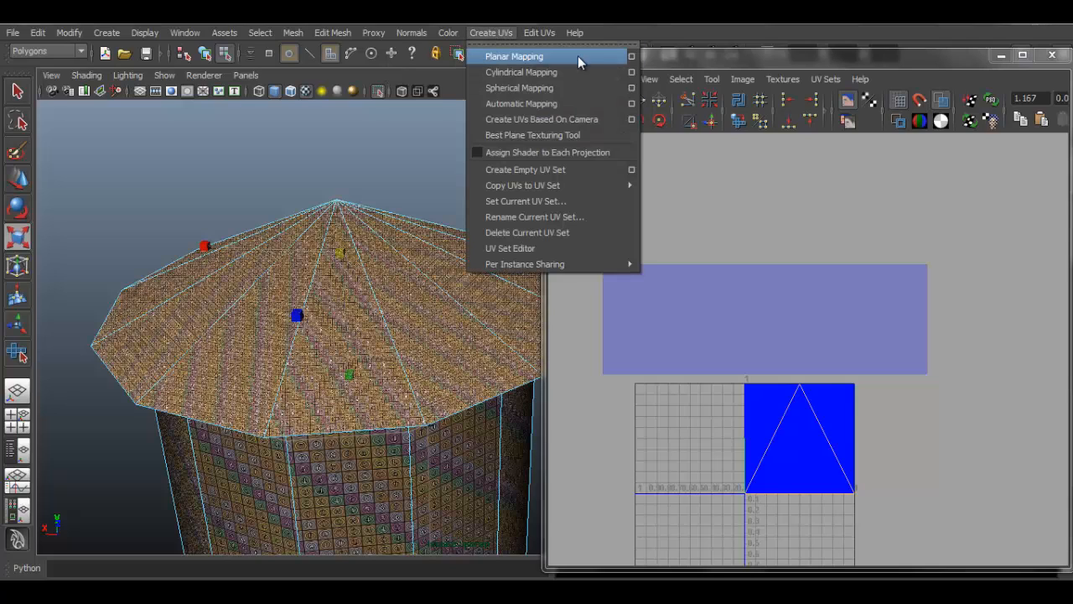
click(634, 56)
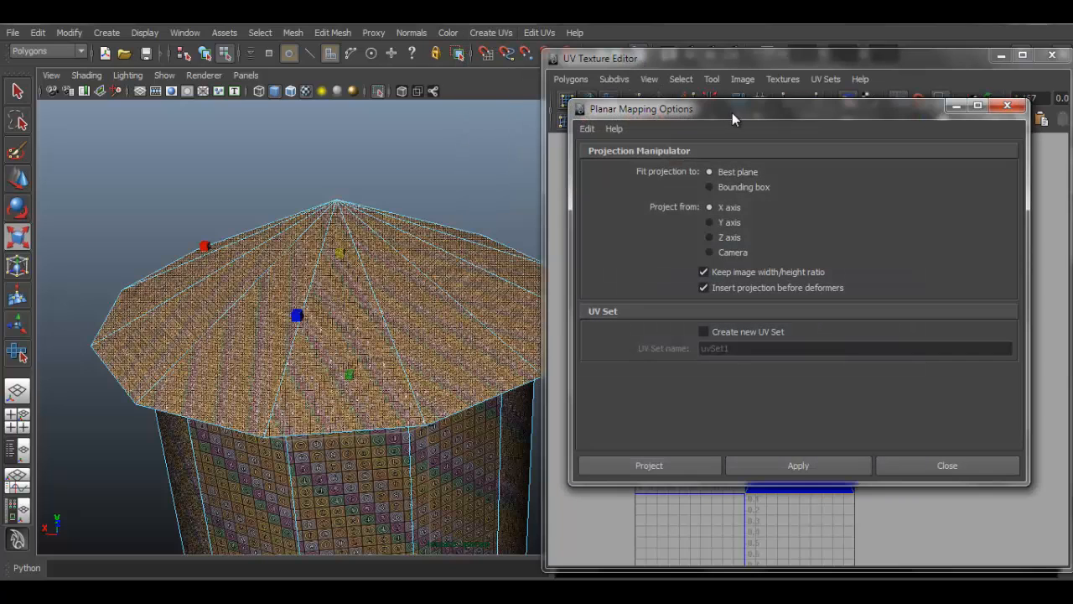
drag(732, 112, 597, 107)
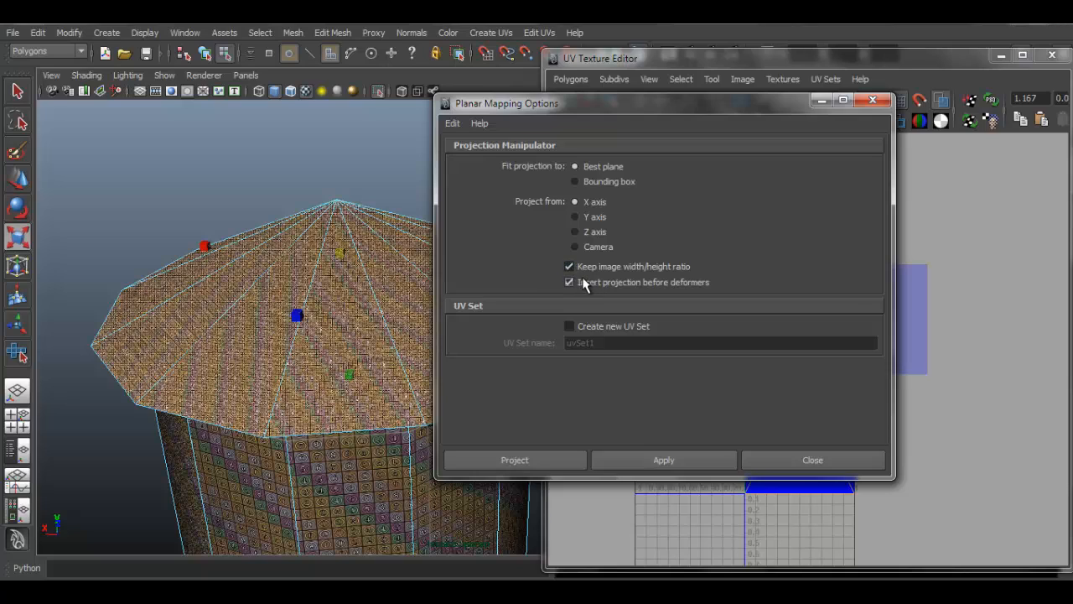
click(576, 167)
click(518, 460)
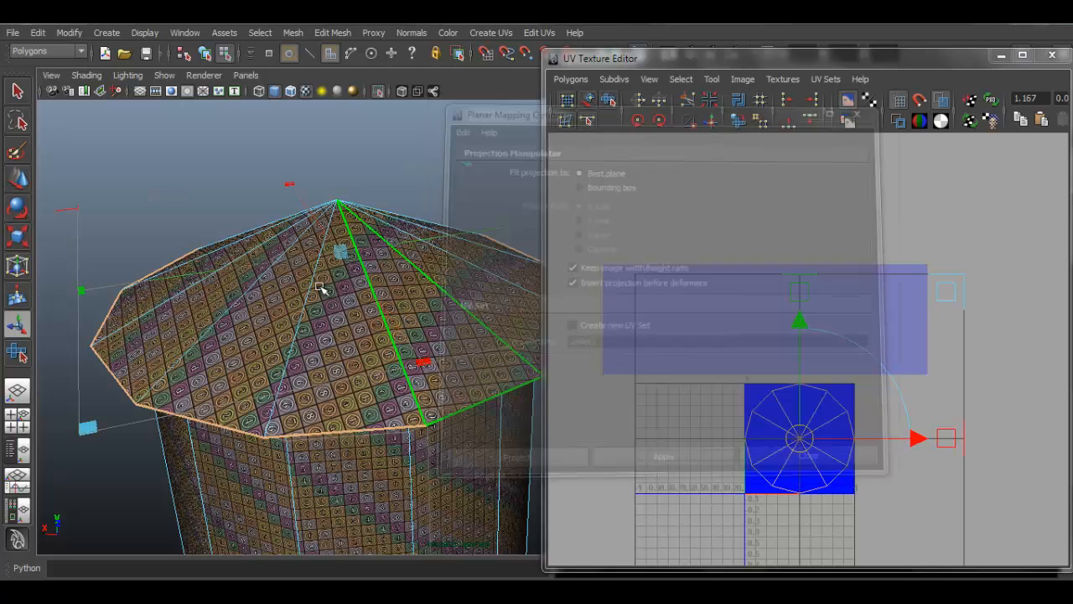
Step: Move the roof's circular UV shell horizontally out of the 0–1 texture square, to the side opposite positive U
alt+drag(402, 304, 422, 313)
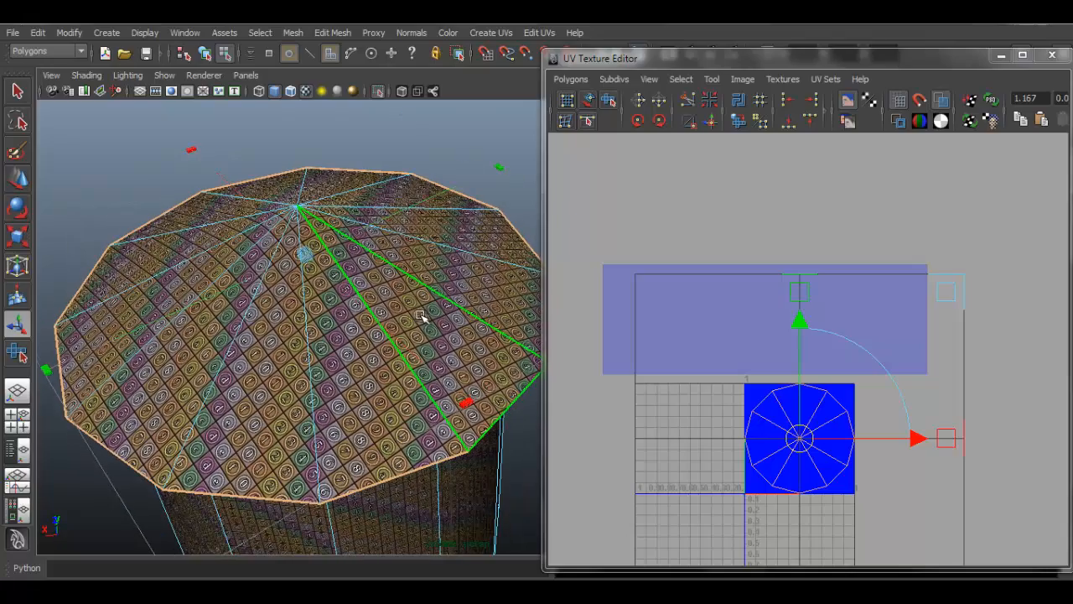
alt+middle_drag(813, 453, 798, 367)
scroll(798, 369, up, 5)
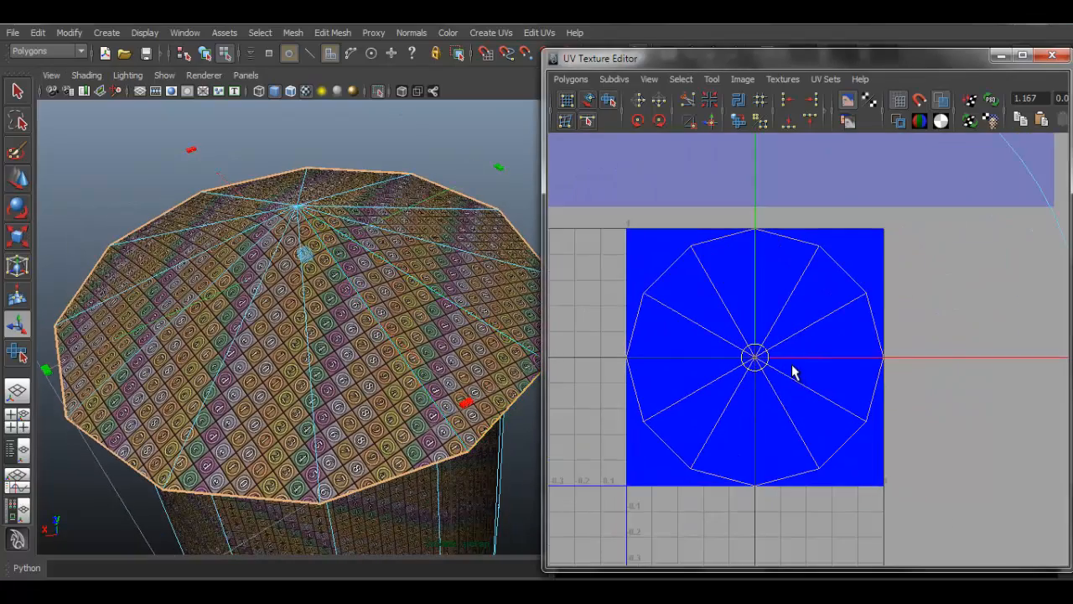
scroll(789, 365, down, 2)
scroll(797, 367, down, 2)
drag(937, 355, 766, 355)
alt+middle_drag(670, 401, 800, 402)
scroll(754, 338, up, 4)
Step: Examine the test texture on the roof up close and against the wall, and deselect the roof's UVs
scroll(407, 328, up, 10)
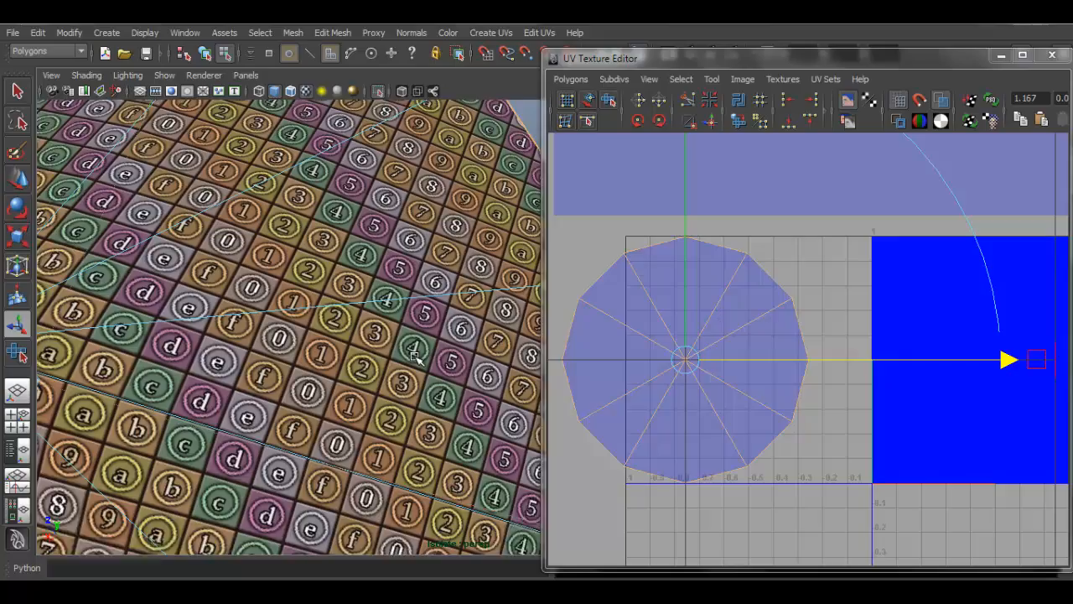
alt+right_drag(415, 357, 235, 290)
alt+drag(390, 325, 419, 292)
alt+right_drag(429, 317, 537, 378)
alt+right_drag(314, 318, 253, 292)
alt+drag(253, 291, 459, 336)
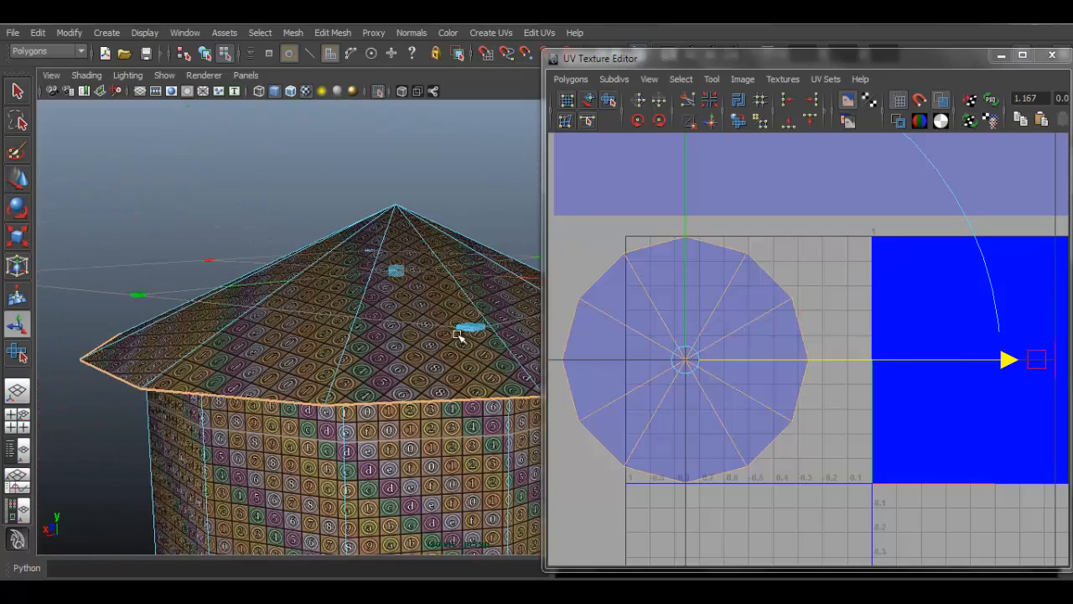
click(827, 295)
scroll(873, 327, down, 3)
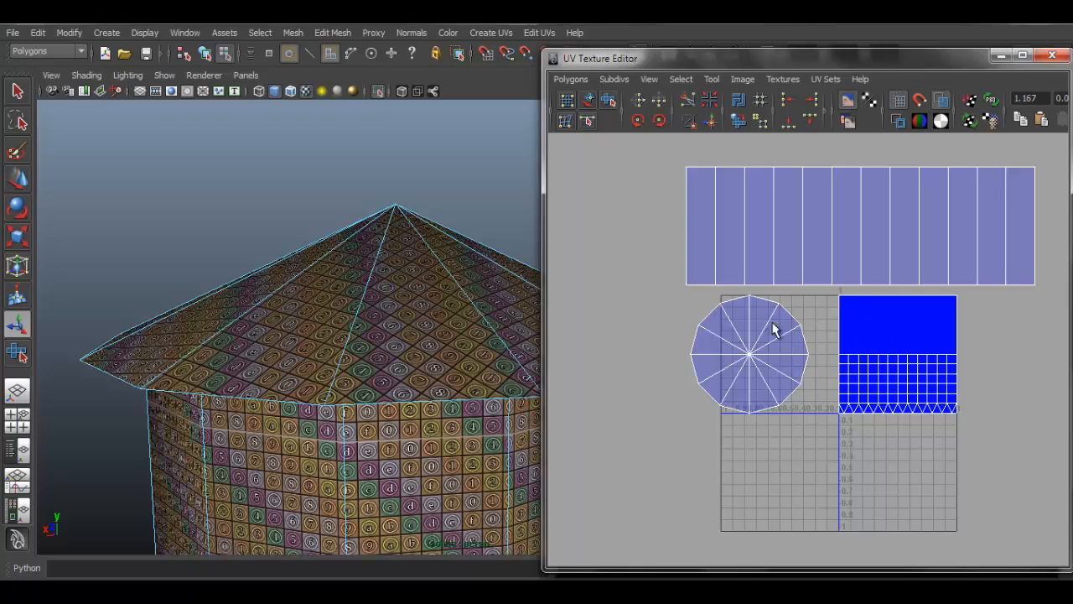
Step: Select the ring of faces beneath the roof's overhang and display the tank shaded without its texture
alt+drag(512, 306, 302, 208)
alt+drag(434, 237, 355, 249)
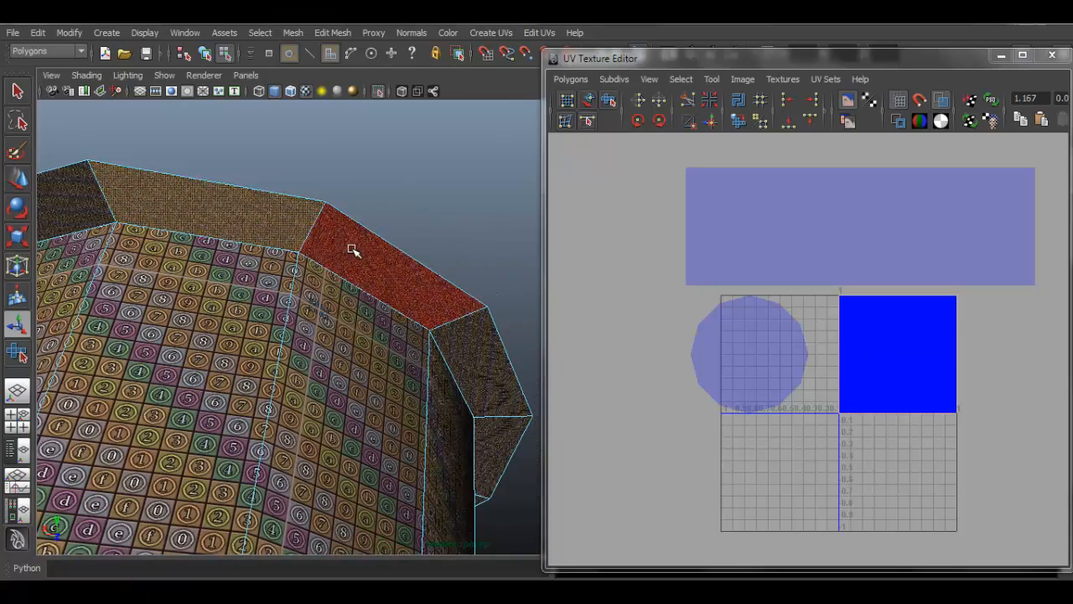
shift+double_click(352, 249)
mouse_move(433, 317)
alt+mouse_down()
mouse_move(314, 300)
mouse_move(492, 319)
mouse_move(373, 320)
mouse_move(471, 295)
alt+mouse_up()
key(5)
alt+middle_drag(379, 282, 396, 286)
alt+drag(395, 287, 391, 244)
Step: Planar map the overhang's underside ring, show the texture again and move the ring's UV shell left past the roof's shell
click(488, 34)
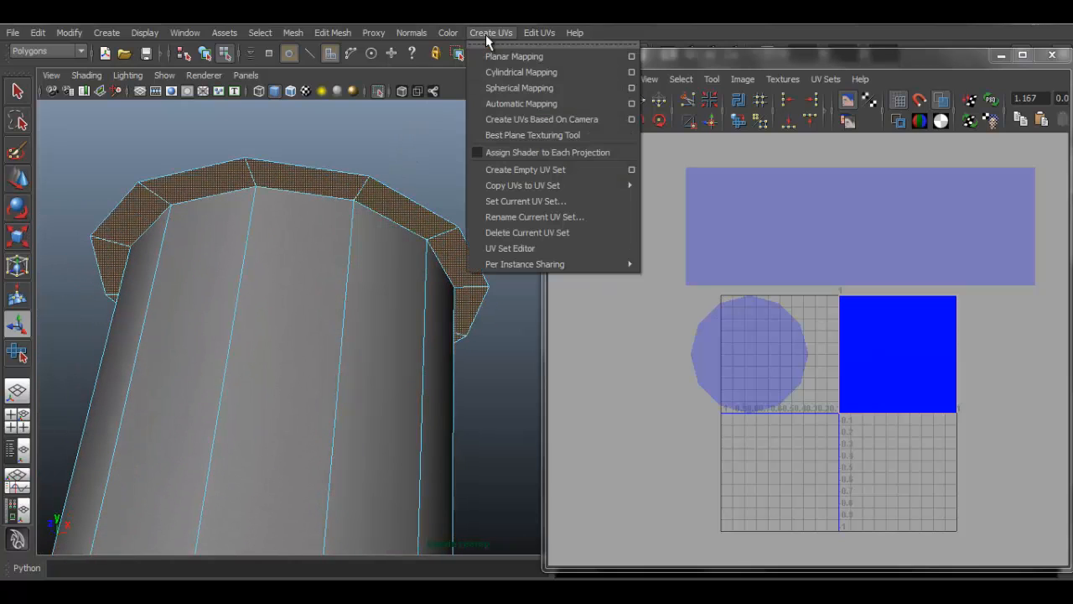
click(514, 56)
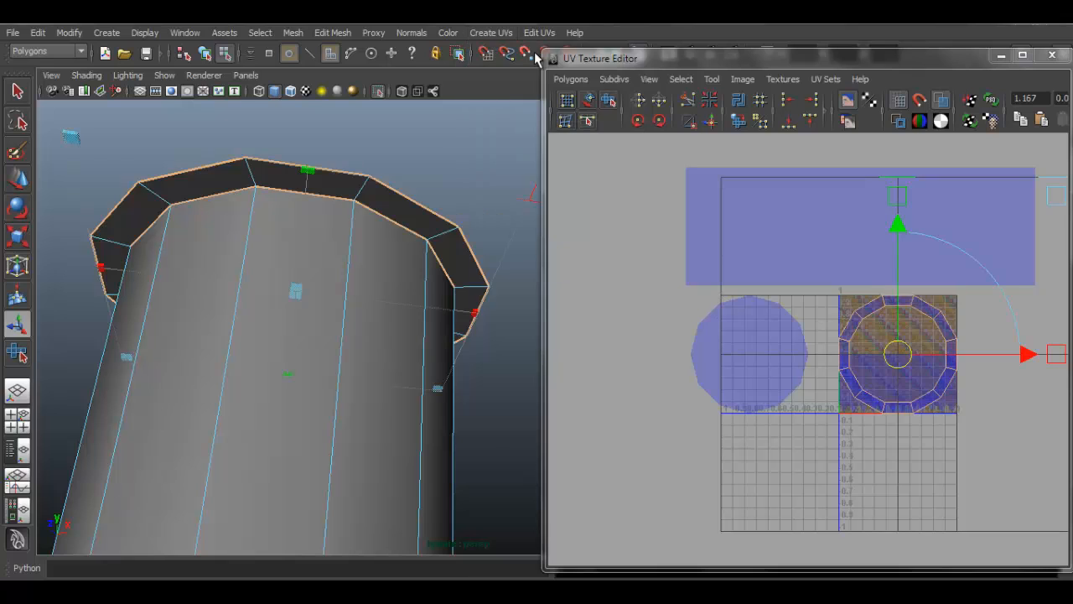
key(6)
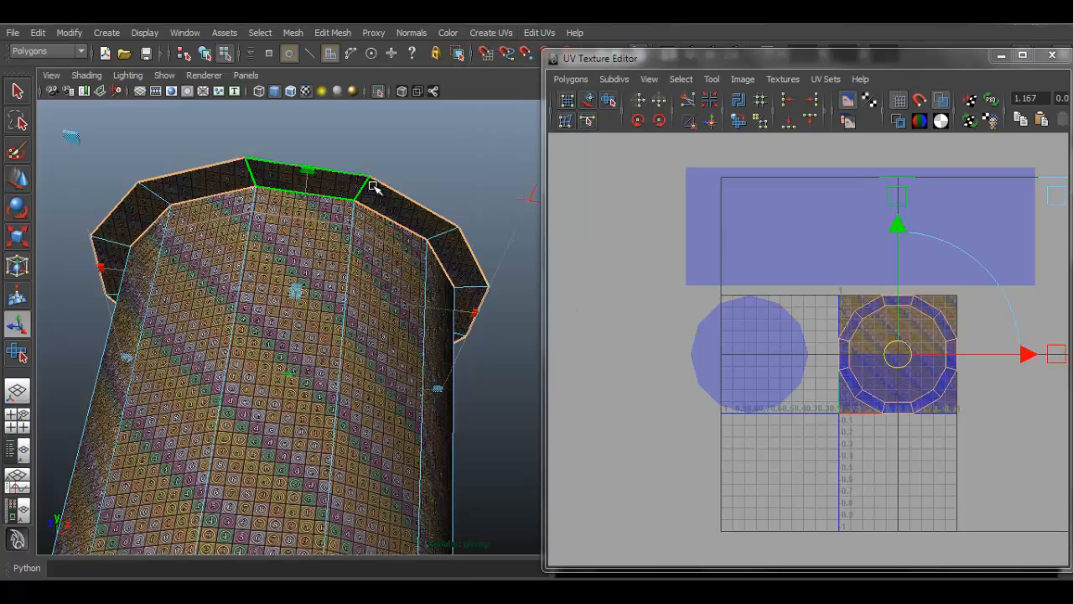
drag(1028, 355, 722, 343)
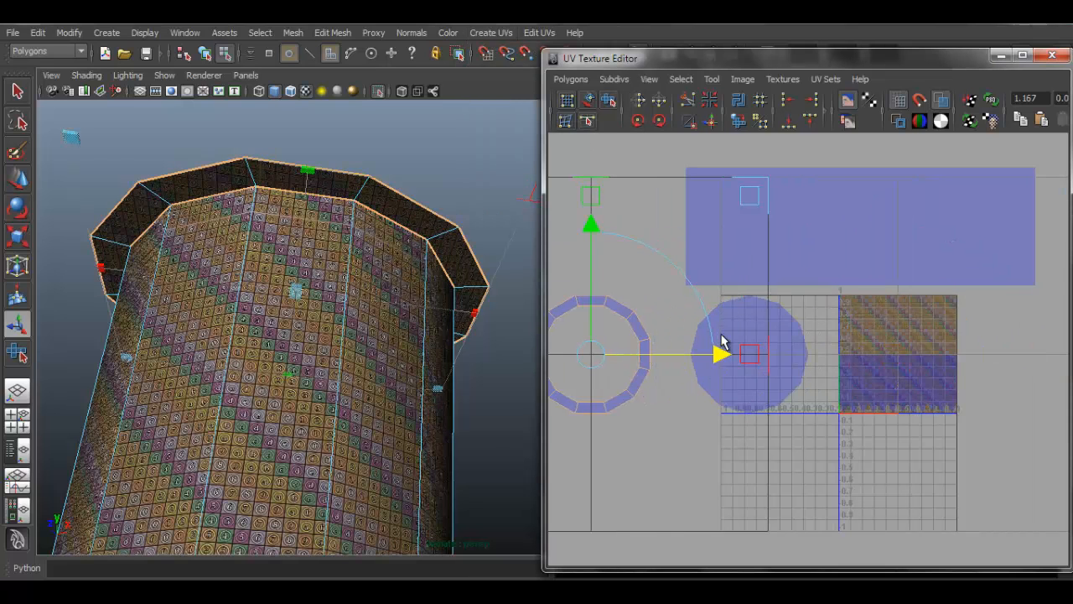
Step: Compare the test texture on the overhang's underside with that on the wall and inspect the ring's UV shell
alt+middle_drag(295, 215, 327, 291)
alt+right_drag(326, 291, 431, 311)
alt+middle_drag(431, 311, 371, 290)
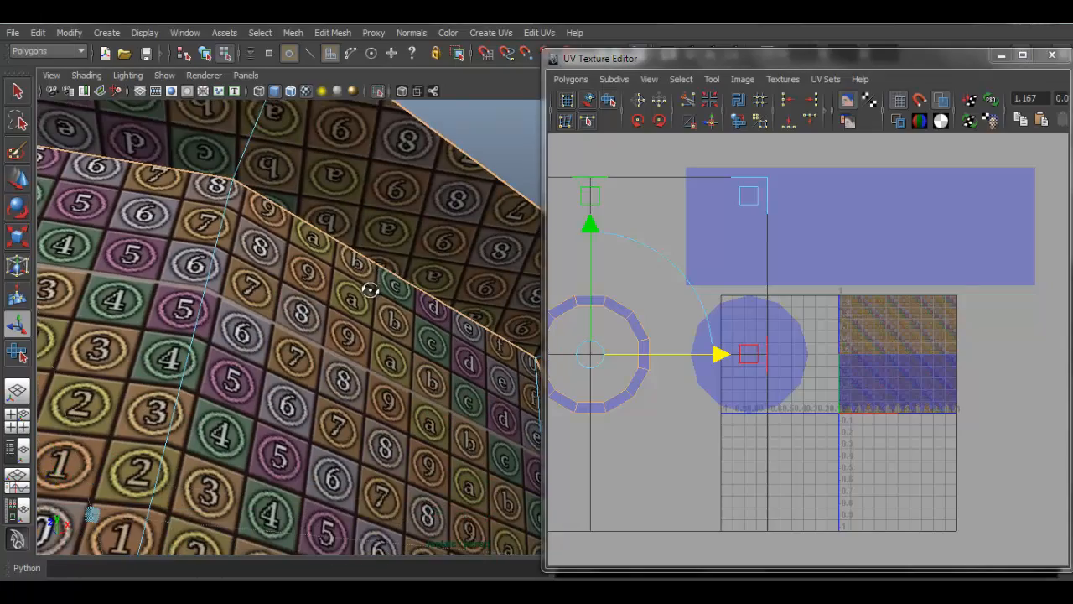
alt+right_drag(443, 256, 197, 211)
alt+middle_drag(197, 211, 294, 213)
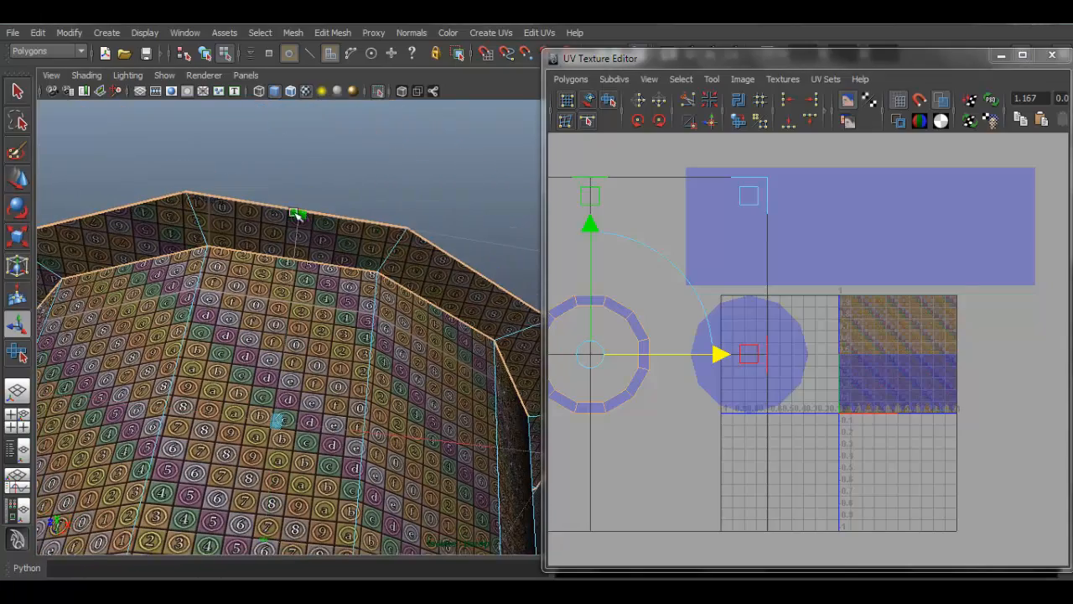
alt+middle_drag(709, 345, 829, 344)
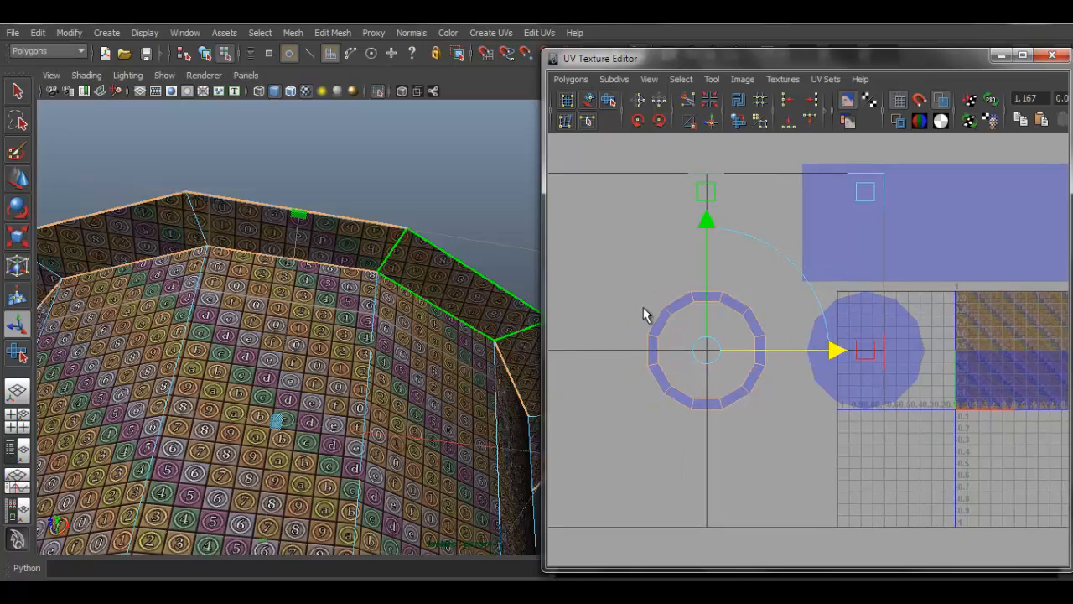
scroll(643, 308, up, 2)
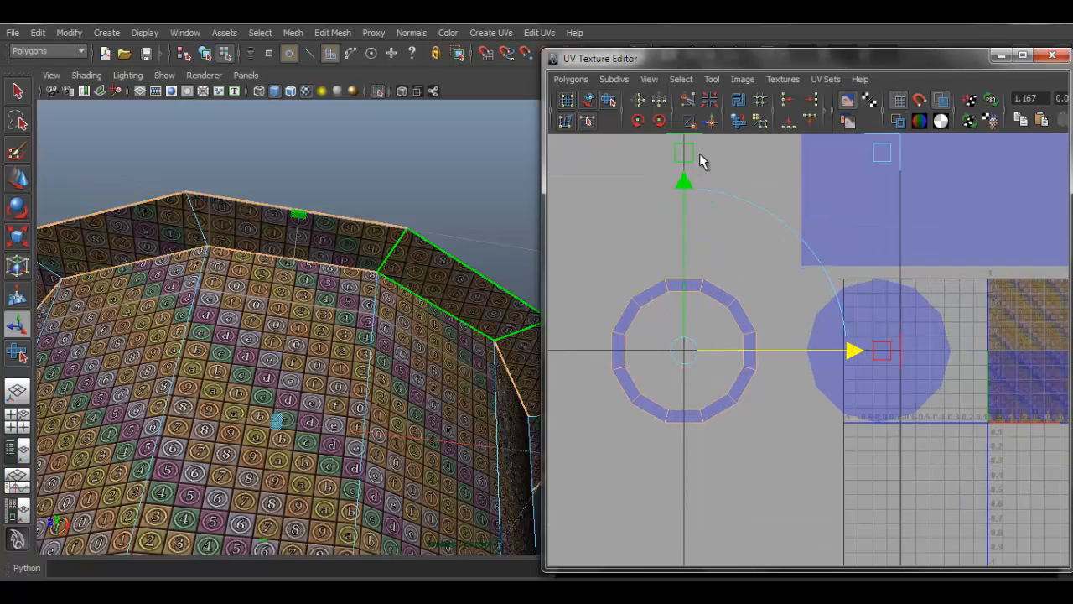
alt+right_drag(775, 344, 680, 208)
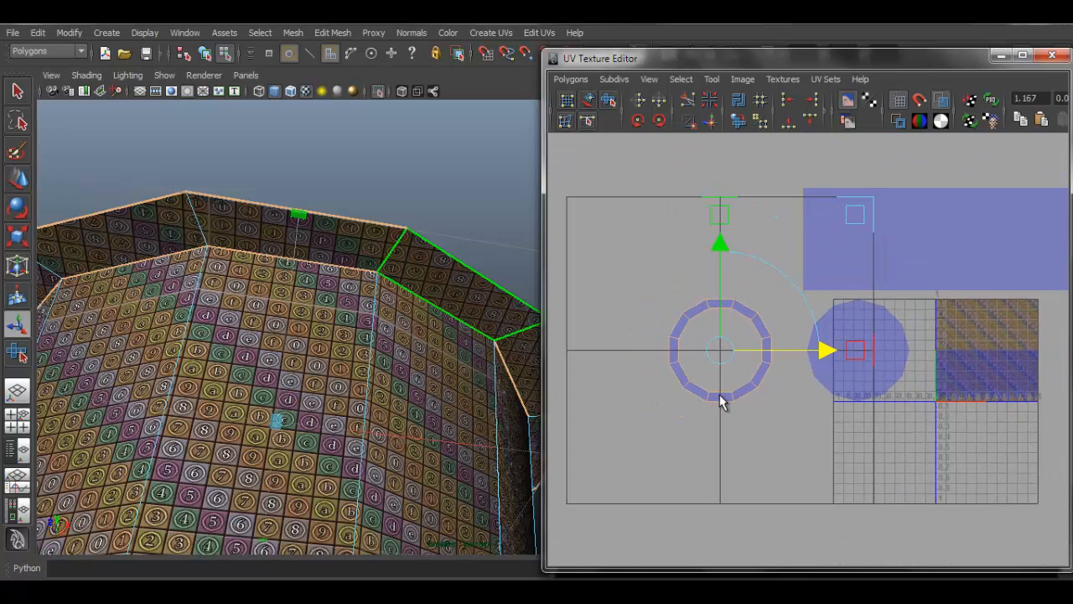
Step: Select the UV shell of the tank's rounded bottom as one piece and shift it slightly up and right across the 0–1 square's edge
alt+drag(349, 284, 415, 321)
alt+middle_drag(895, 379, 740, 341)
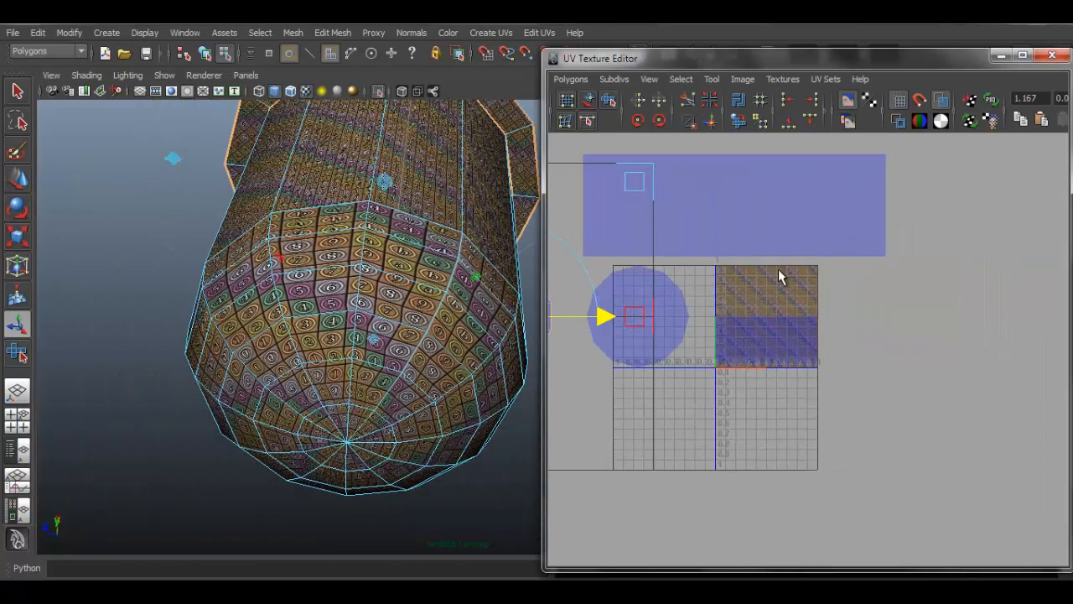
scroll(780, 273, up, 4)
click(590, 100)
click(715, 314)
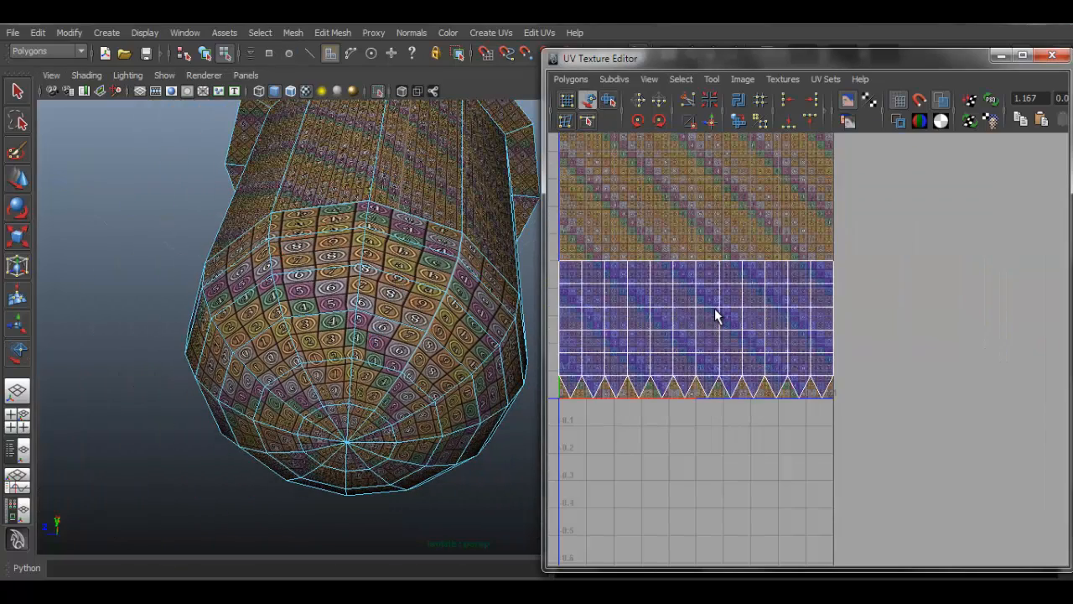
key(w)
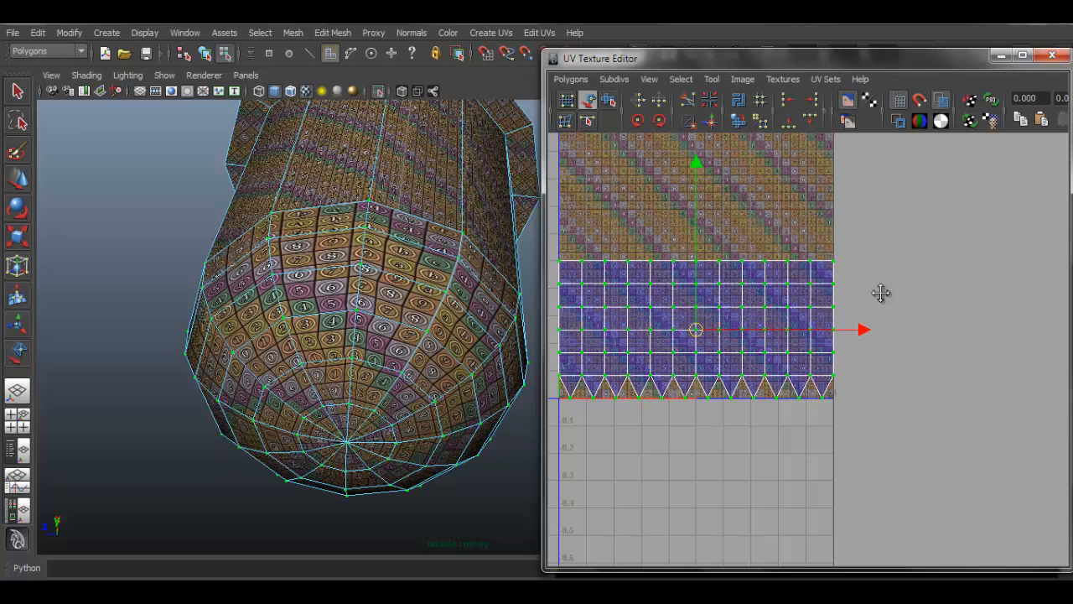
alt+middle_drag(880, 292, 941, 362)
alt+right_drag(911, 307, 827, 264)
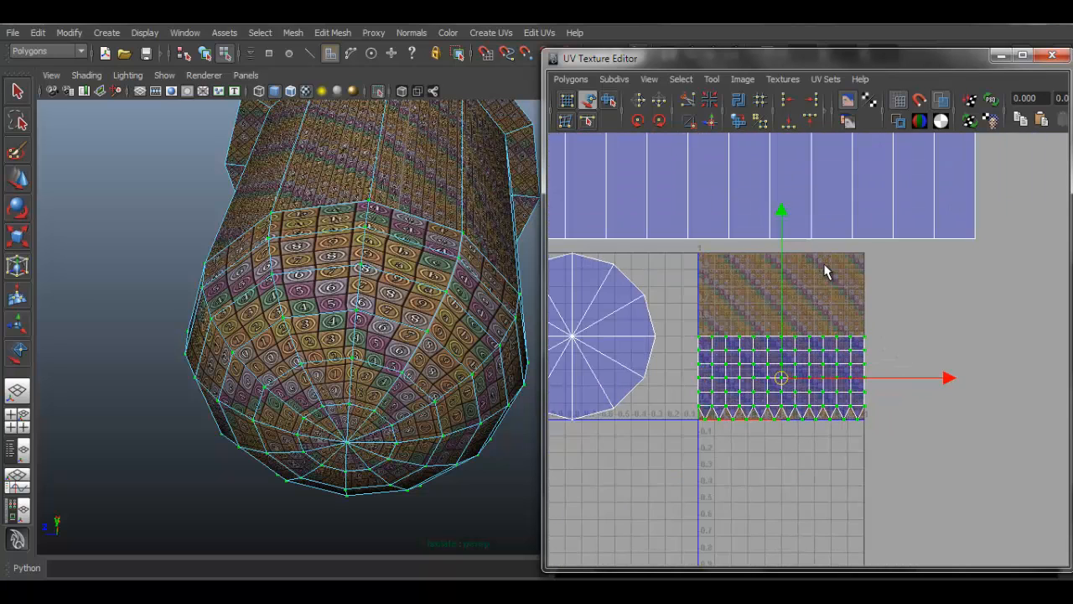
alt+right_drag(871, 364, 812, 386)
key(q)
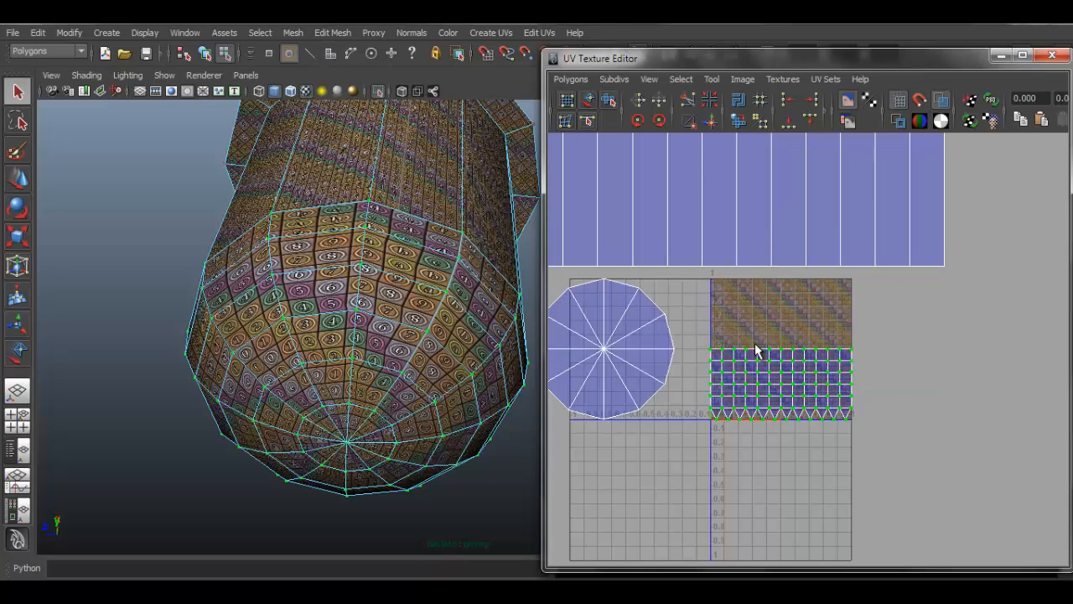
click(588, 101)
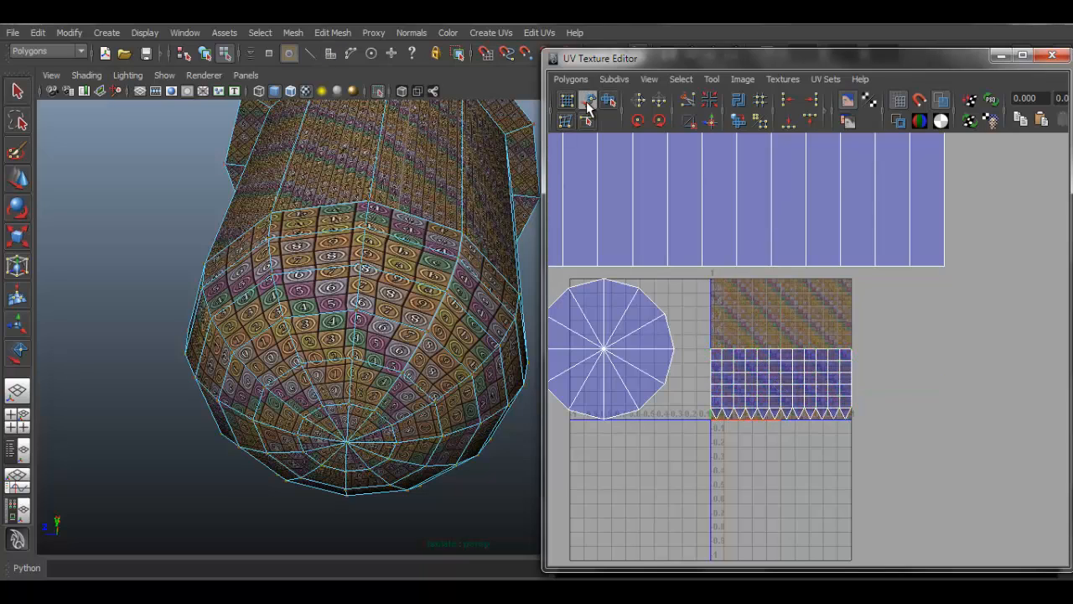
click(769, 388)
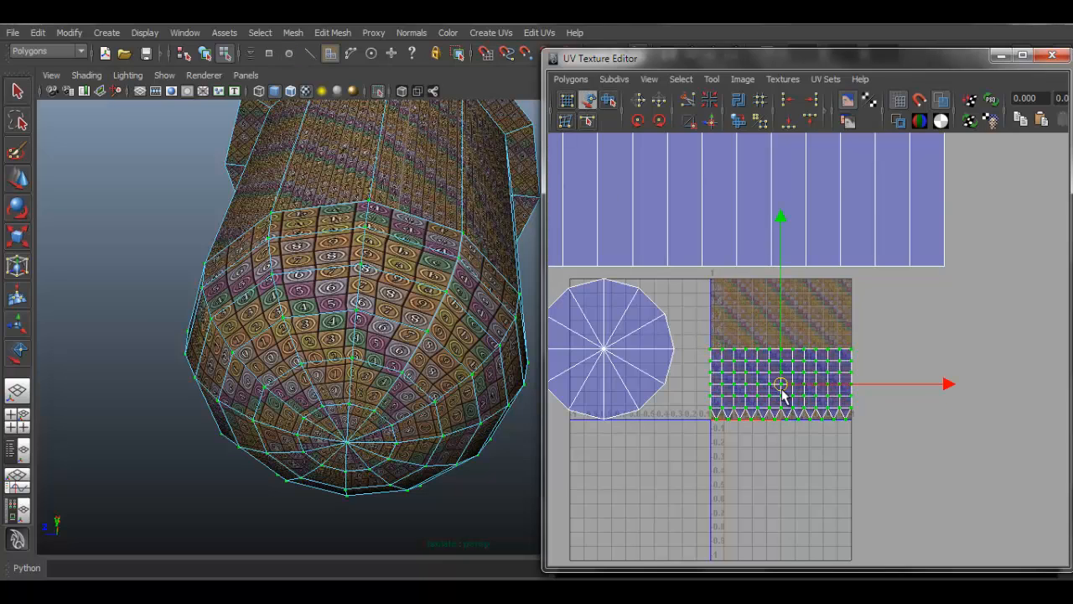
key(w)
drag(781, 386, 812, 358)
scroll(755, 327, down, 5)
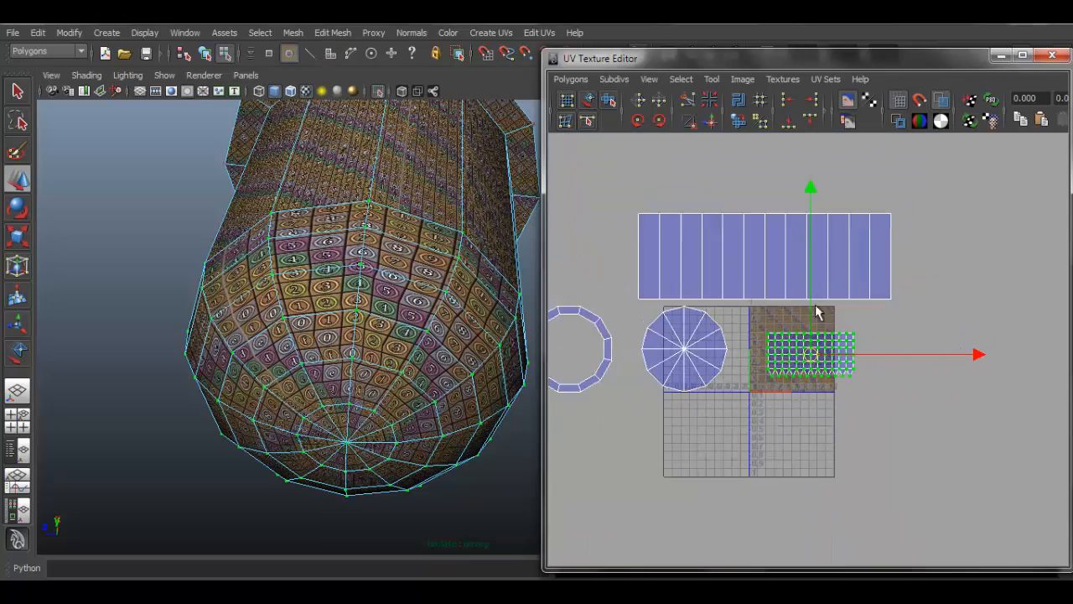
Step: Examine the test texture across the tank's rounded bottom for stretching and compare its cells with those on the wall
alt+right_drag(356, 347, 417, 353)
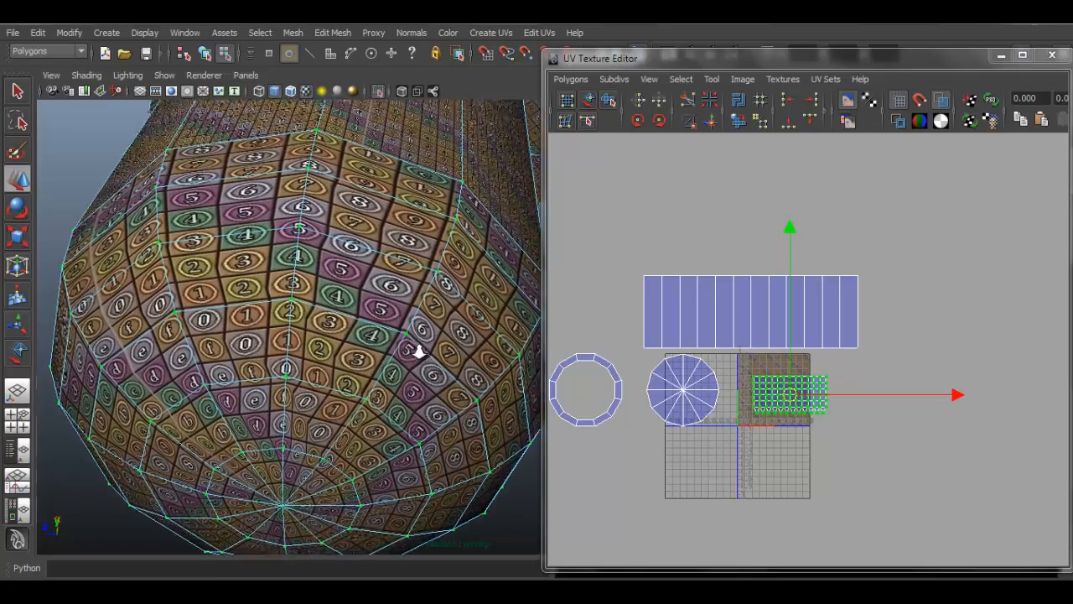
alt+drag(415, 291, 426, 322)
alt+drag(540, 295, 540, 220)
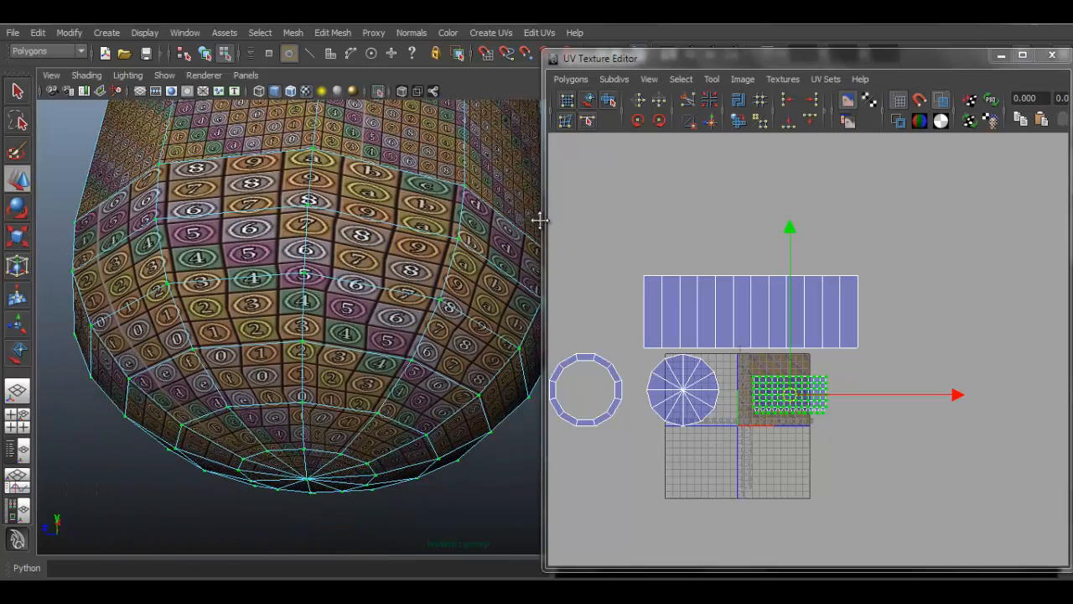
scroll(917, 396, up, 4)
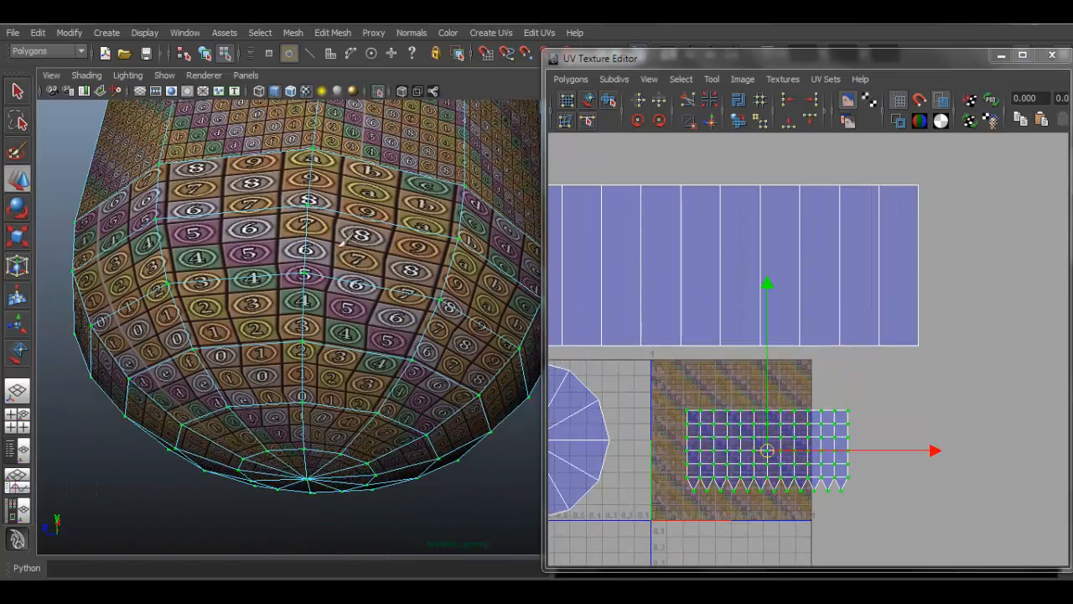
alt+drag(367, 245, 359, 290)
alt+right_drag(270, 270, 307, 265)
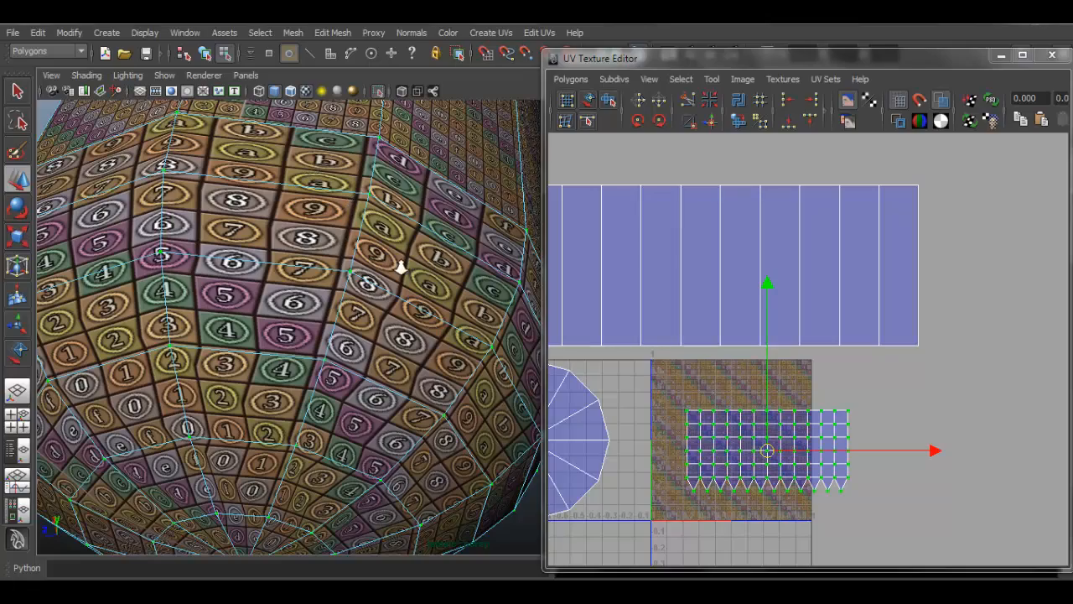
alt+right_drag(401, 267, 349, 235)
alt+drag(349, 235, 446, 393)
Step: Switch to the concept art in Windows Live Photo Gallery and examine the water tower's tank and rounded bottom
key(alt+Tab)
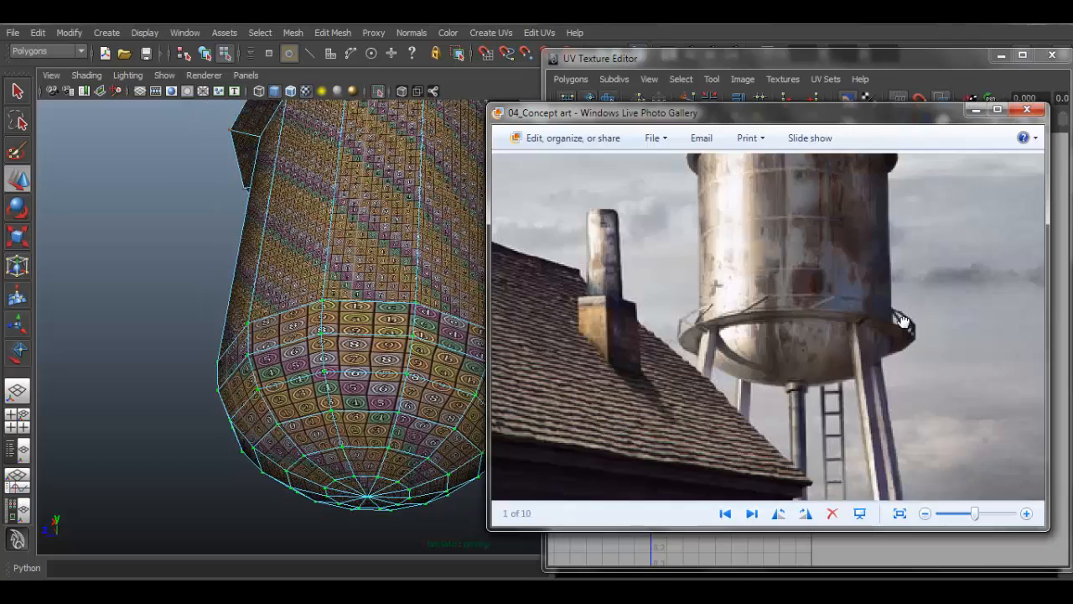
drag(902, 321, 892, 379)
scroll(884, 344, up, 1)
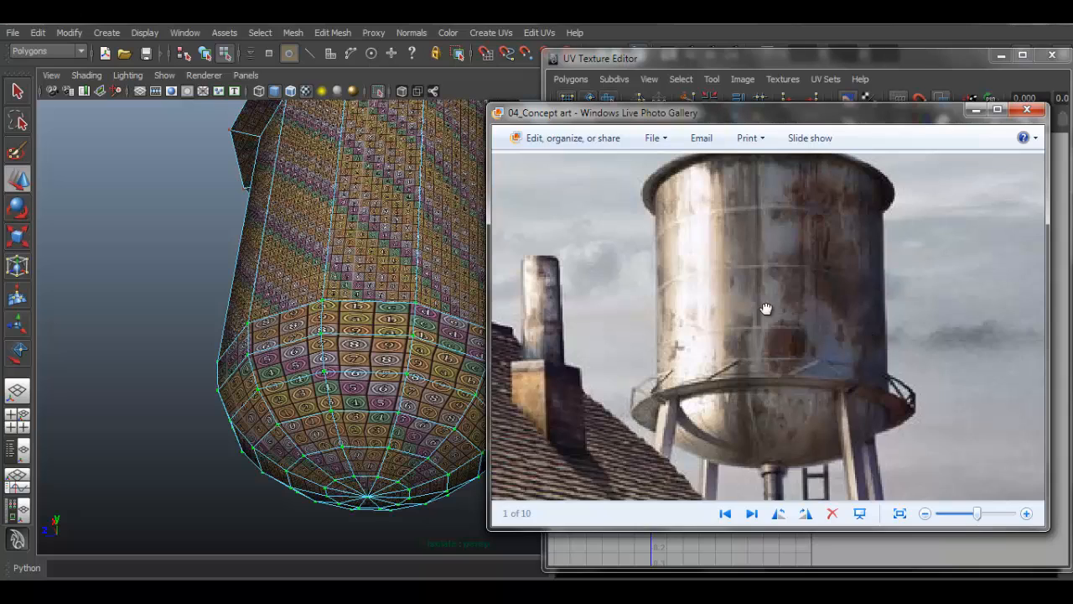
Step: Leave the concept art for Maya and shift the rounded bottom's UV shell slightly up within the 0–1 square
drag(766, 307, 785, 293)
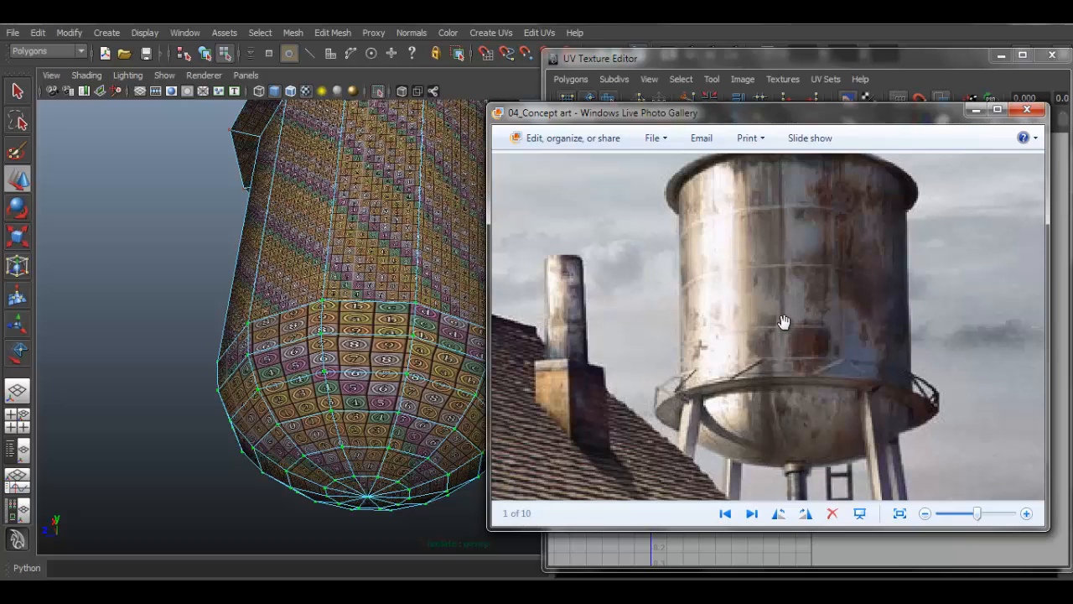
click(976, 110)
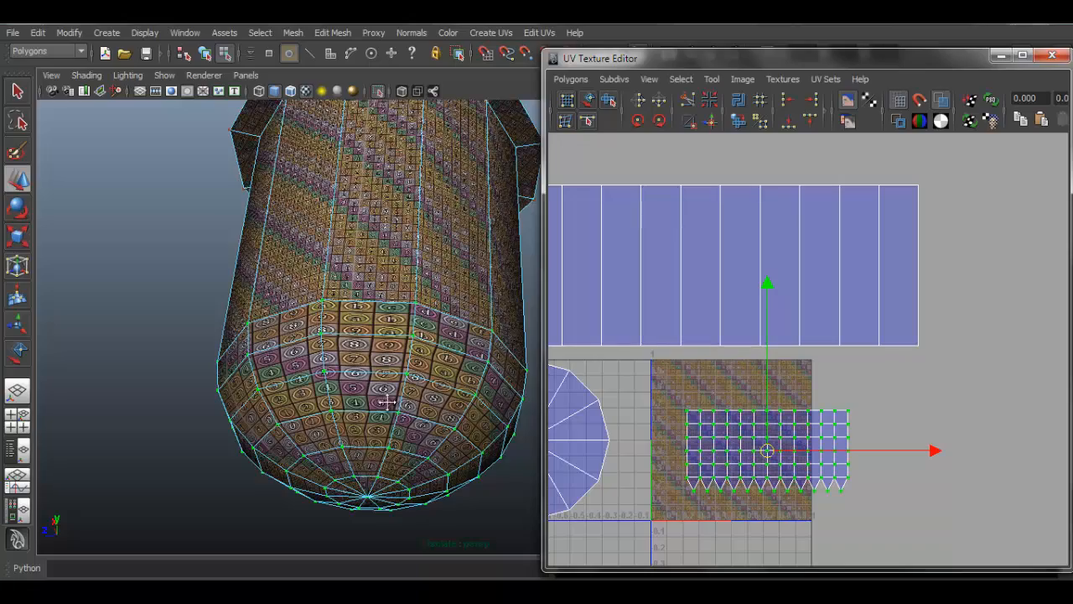
alt+right_drag(492, 355, 445, 357)
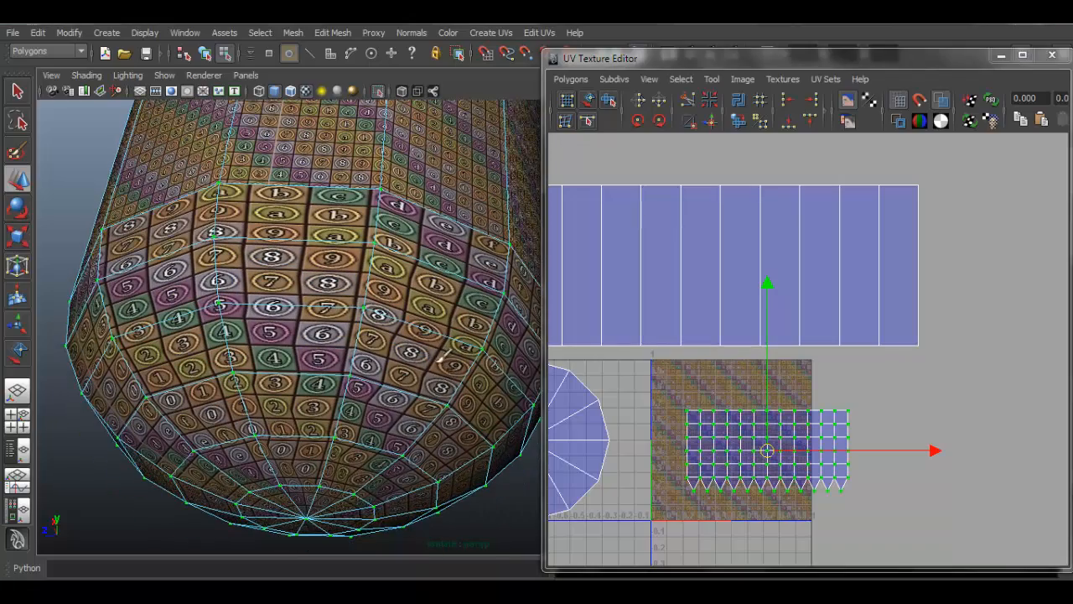
drag(761, 443, 766, 434)
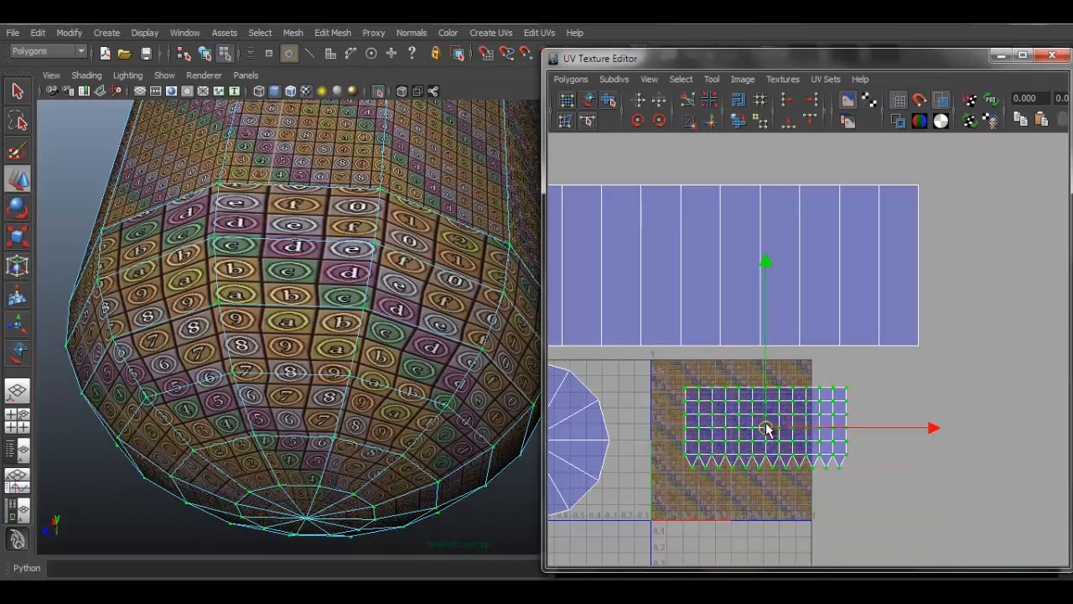
Step: Scale the wall's UV shell down uniformly to about half size and move it directly above the rounded bottom's shell
scroll(767, 434, down, 3)
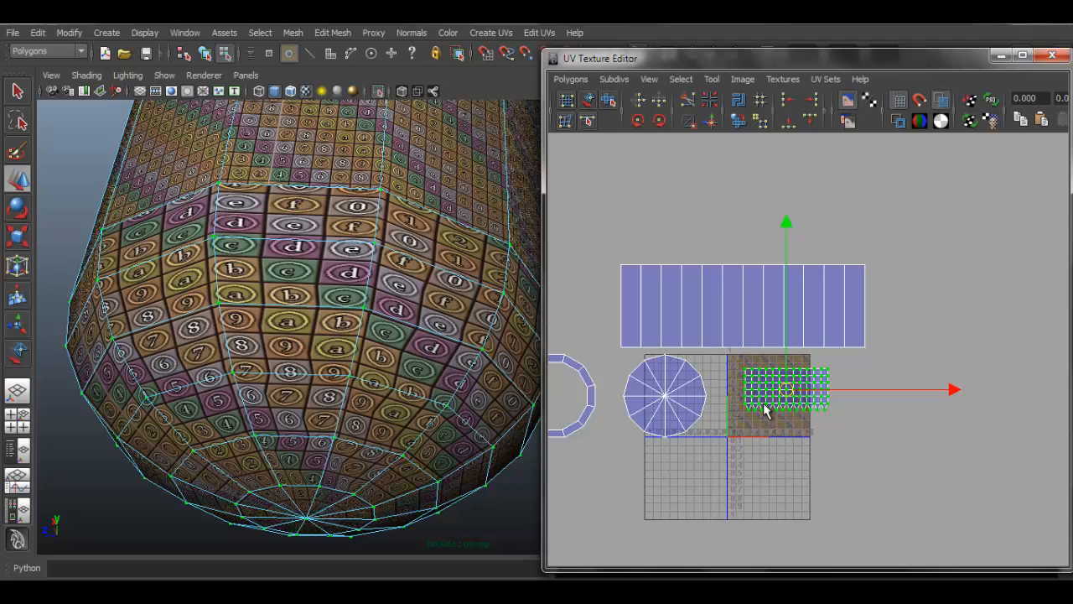
click(739, 309)
key(r)
drag(743, 307, 657, 294)
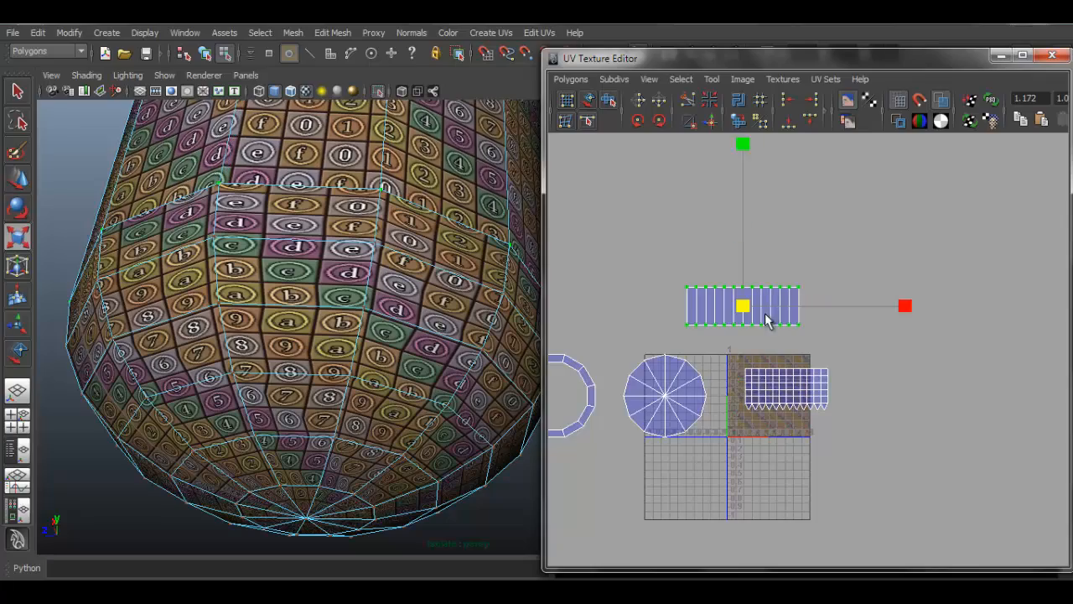
key(w)
drag(743, 305, 787, 345)
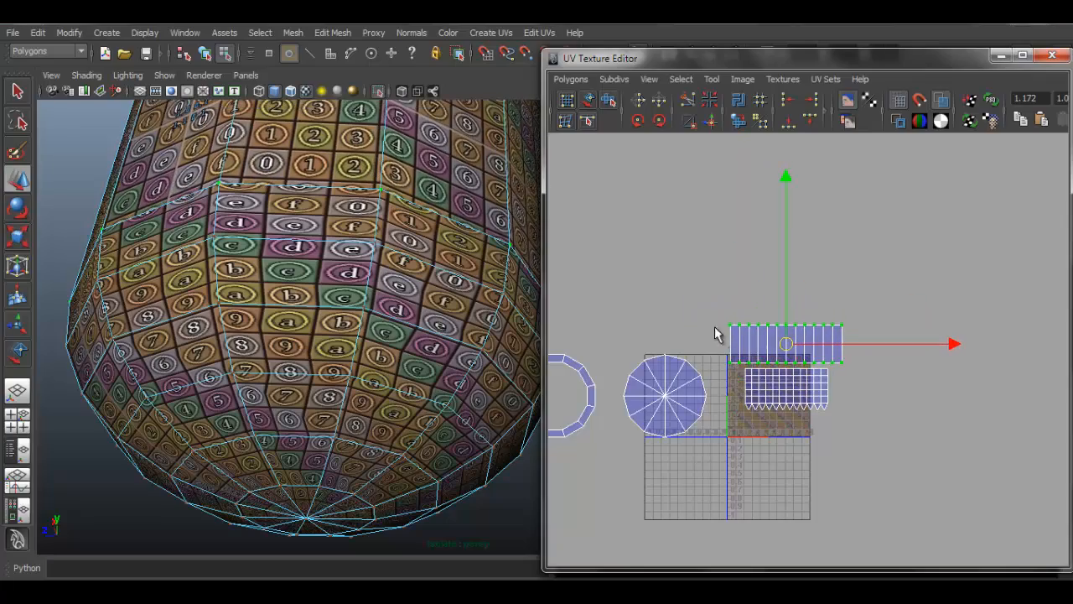
Step: Scale the wall's UV shell down further until it is about as wide as the rounded bottom's shell
alt+drag(407, 260, 373, 340)
scroll(778, 409, up, 2)
scroll(789, 369, up, 4)
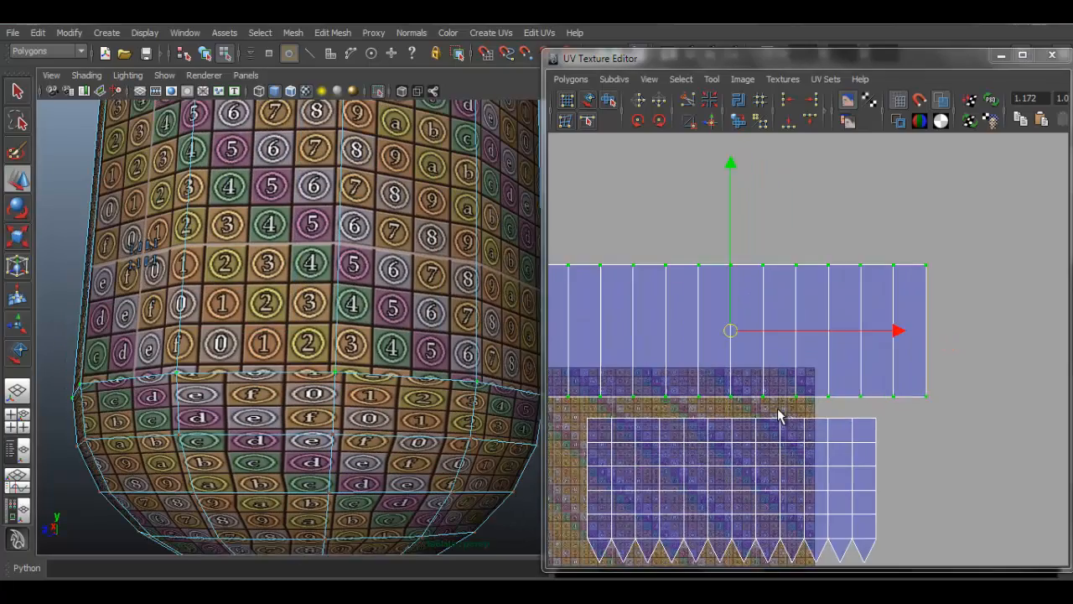
key(r)
drag(750, 304, 714, 287)
Step: Compare the wall's vertical edges and test texture with those of the rounded bottom, using edge selection to locate matching UV columns
right_click(387, 280)
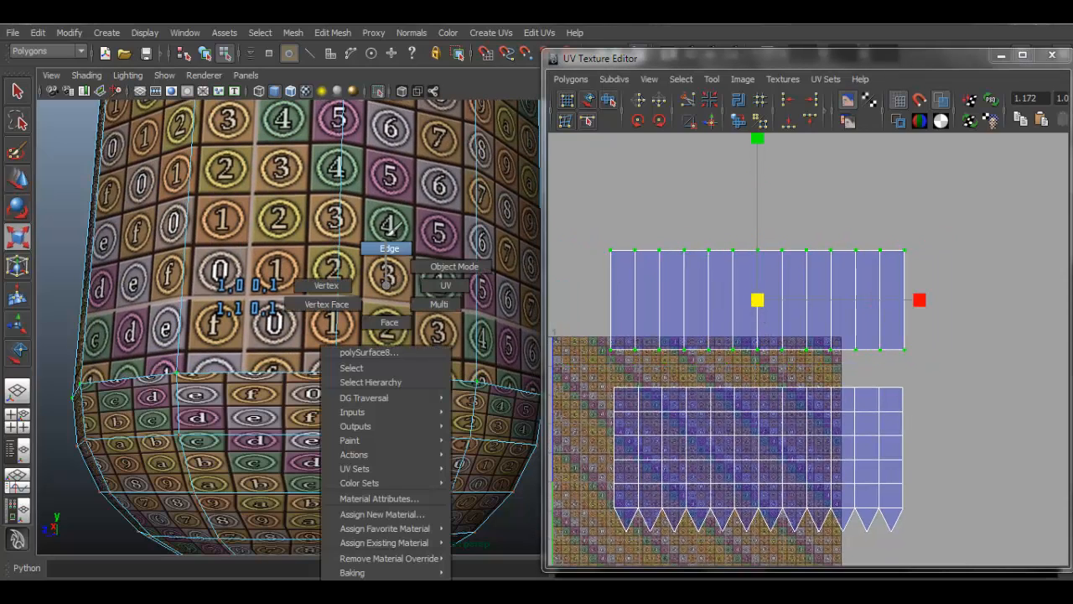
click(386, 249)
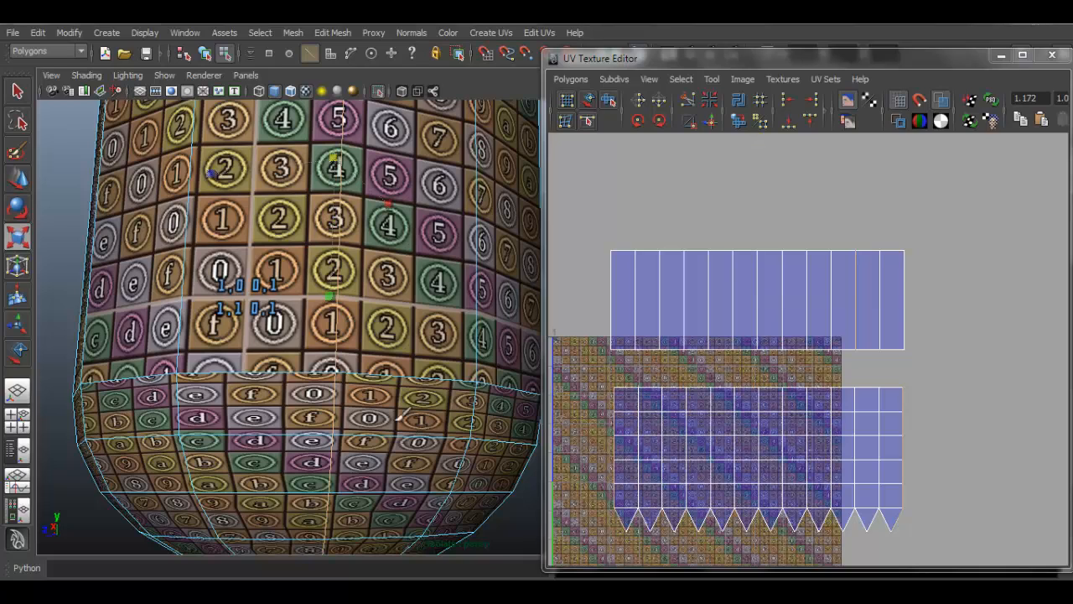
alt+drag(399, 415, 393, 323)
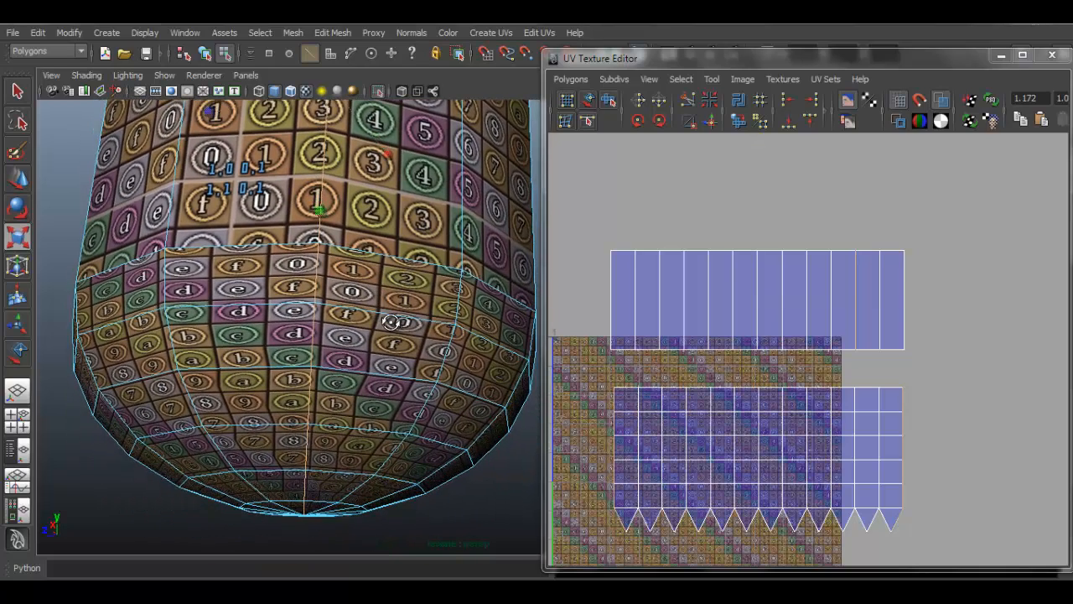
alt+middle_drag(378, 283, 370, 327)
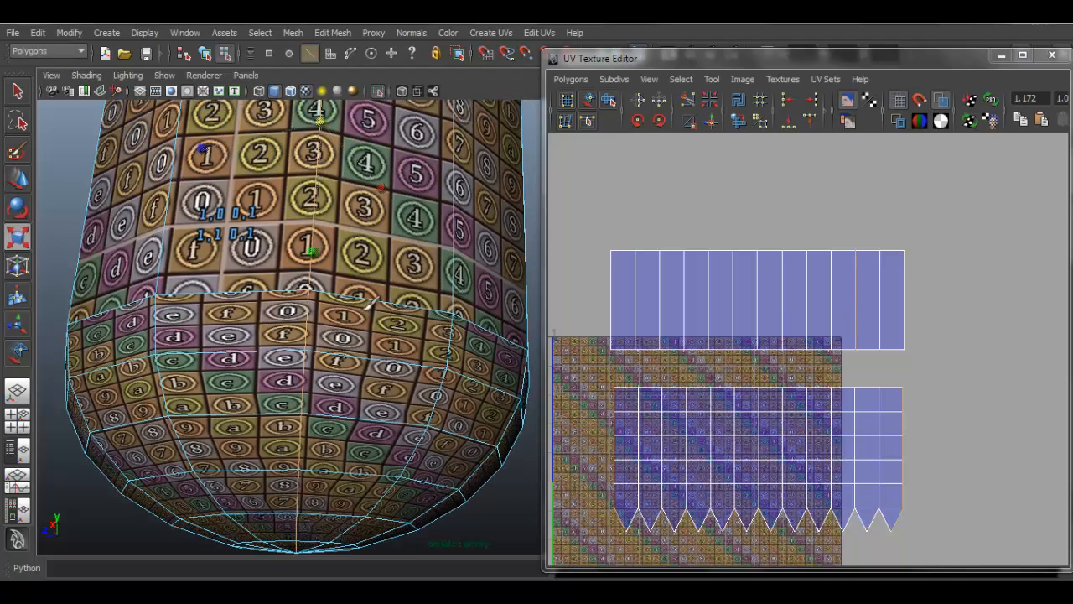
alt+drag(412, 319, 411, 315)
alt+middle_drag(936, 407, 931, 383)
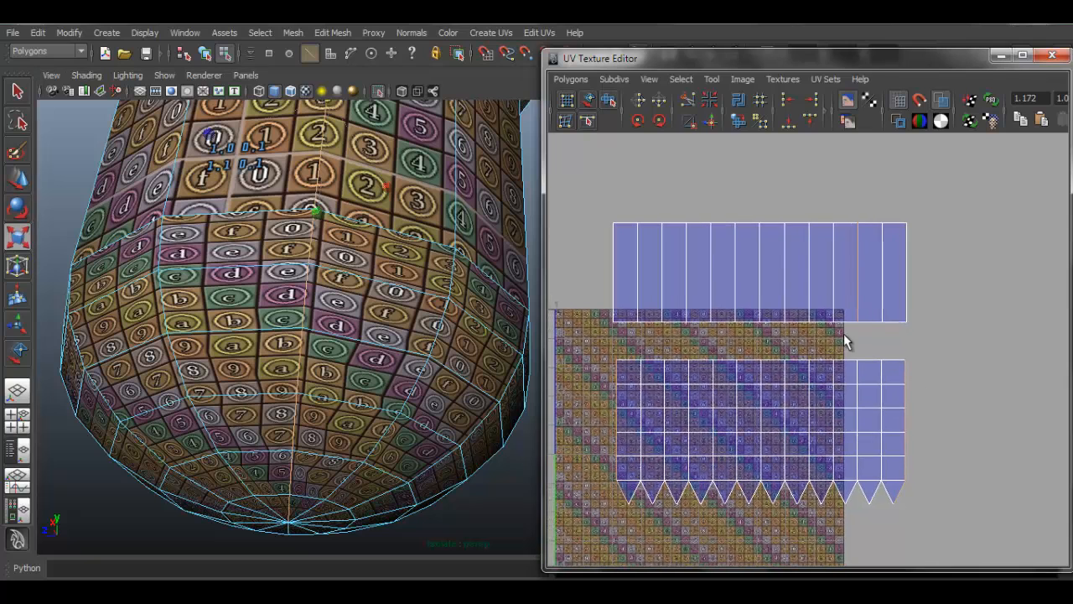
scroll(844, 334, up, 2)
alt+drag(409, 321, 420, 313)
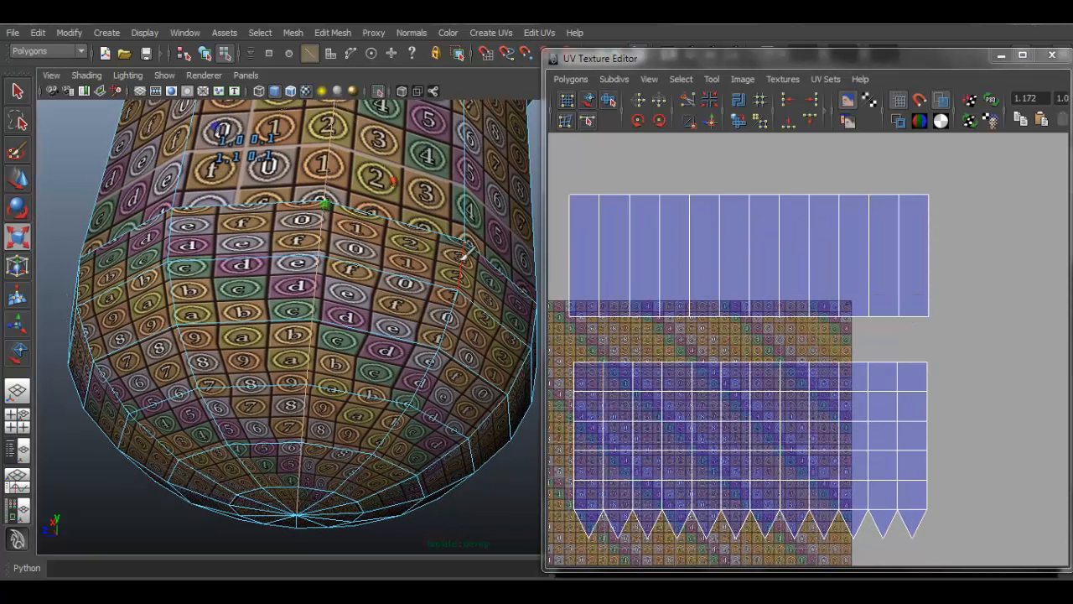
Step: Select the vertical wall edge one panel in from the UV shell's right end and cut the UVs along it
alt+drag(469, 251, 472, 260)
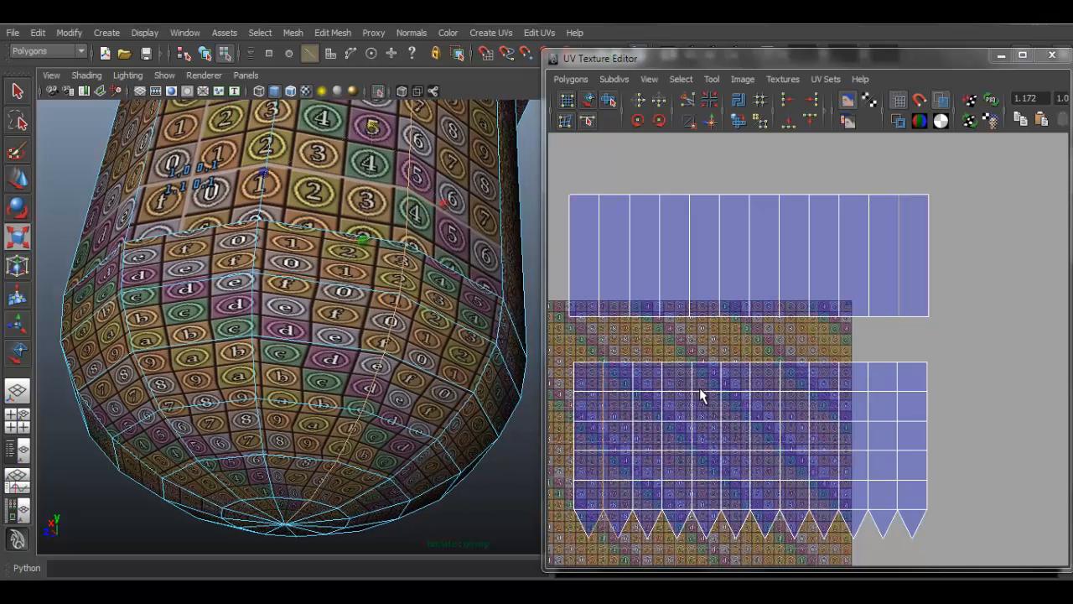
alt+middle_drag(678, 370, 712, 370)
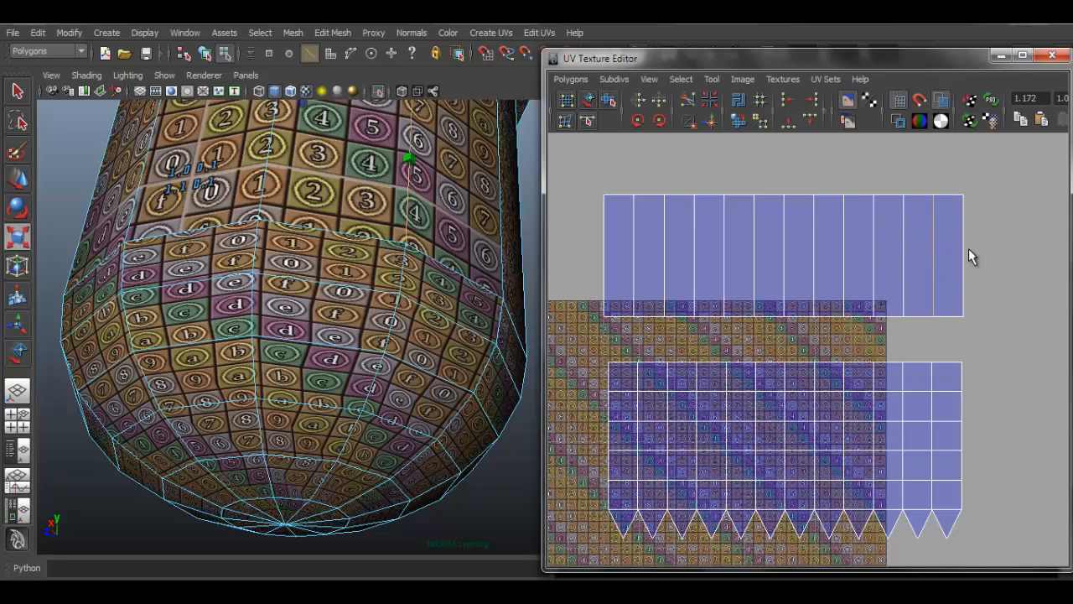
right_drag(932, 238, 931, 209)
click(571, 79)
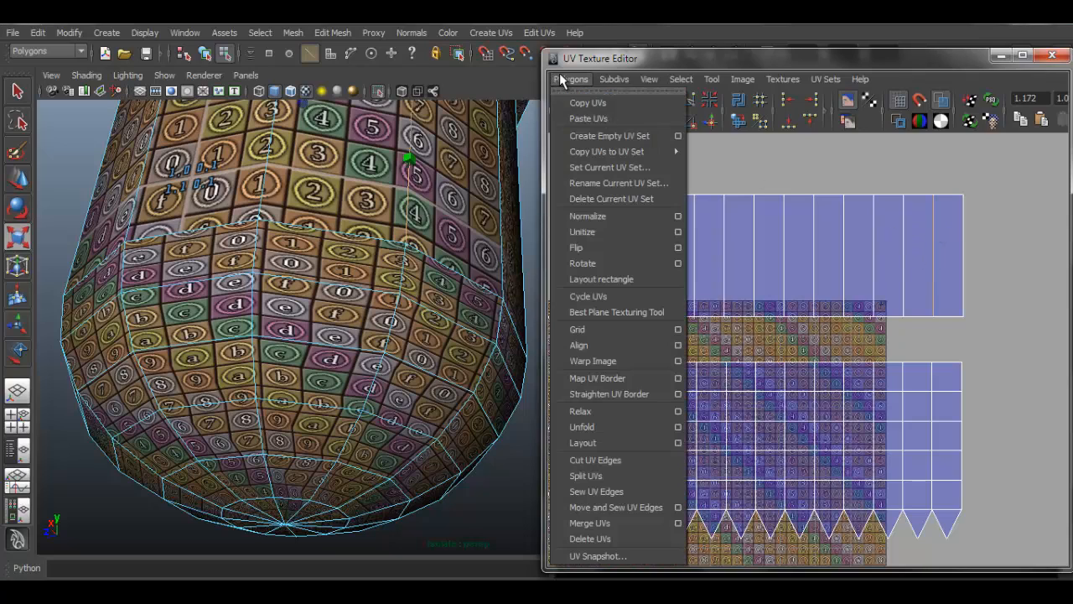
click(627, 462)
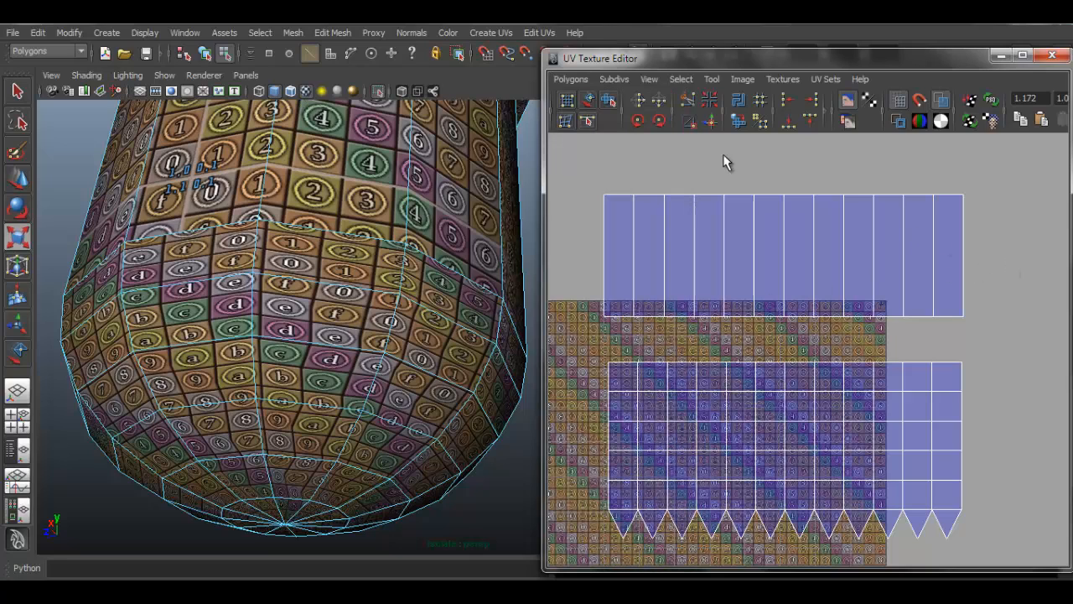
Step: Select the larger piece of the wall's UVs as a shell and shift it slightly left, away from the cut-off panel
right_drag(693, 209, 768, 188)
drag(723, 173, 794, 219)
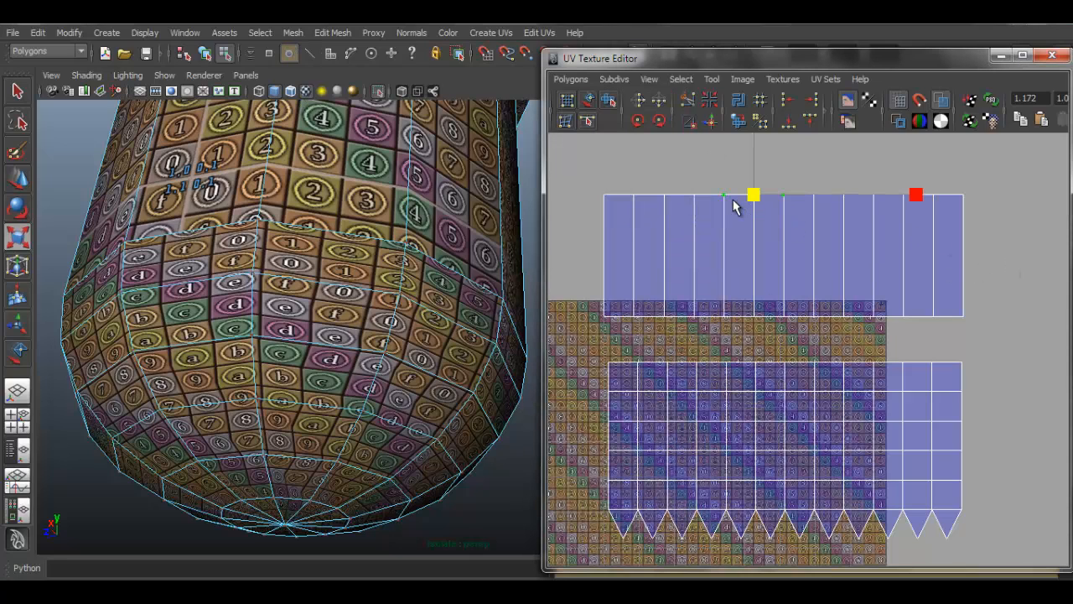
ctrl+right_click(733, 201)
click(794, 184)
key(w)
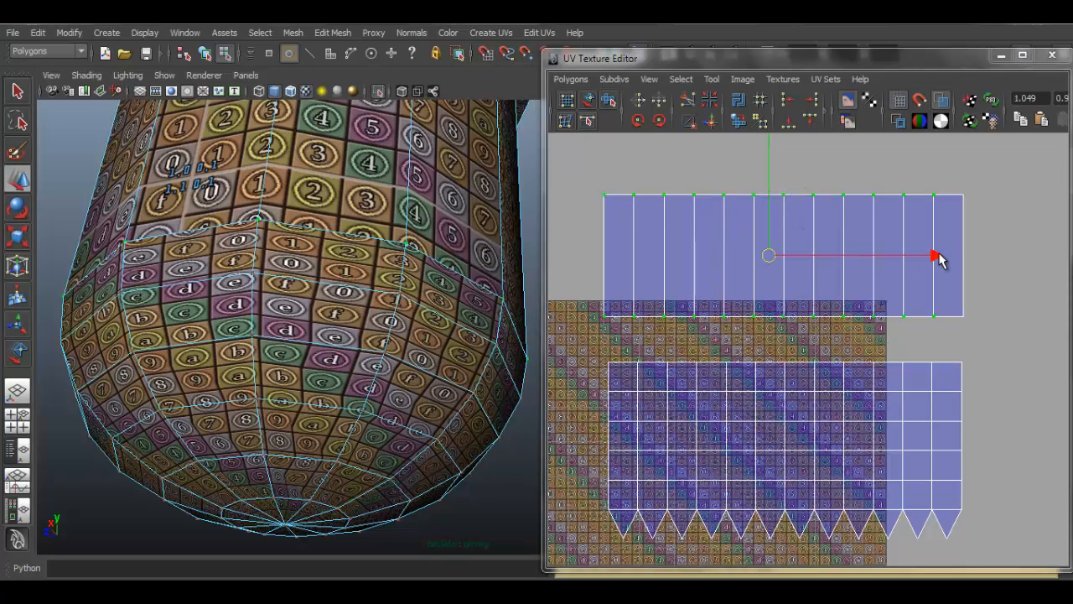
drag(940, 258, 926, 257)
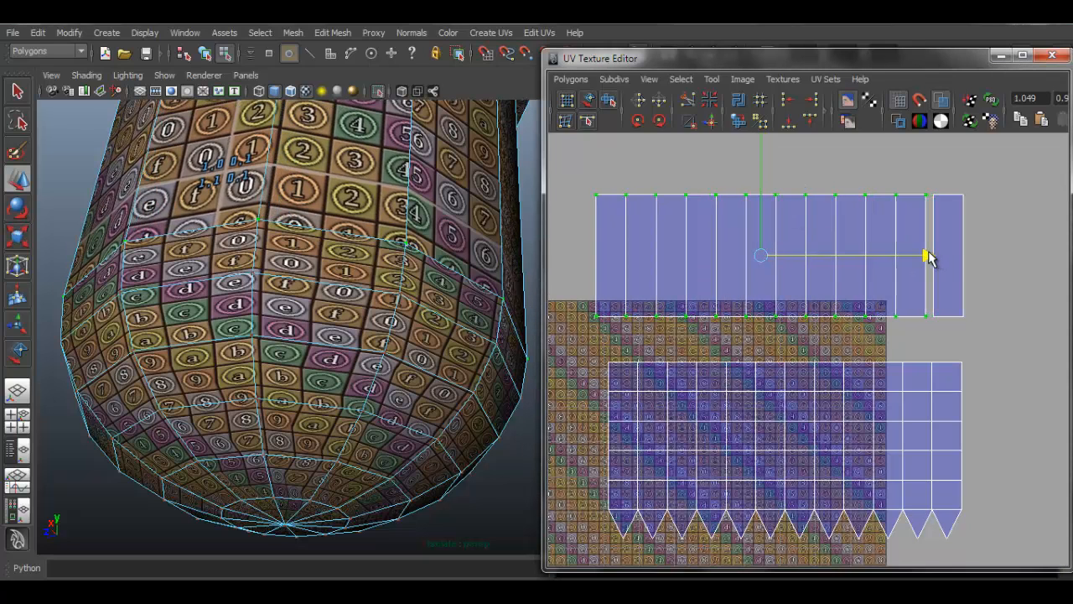
key(q)
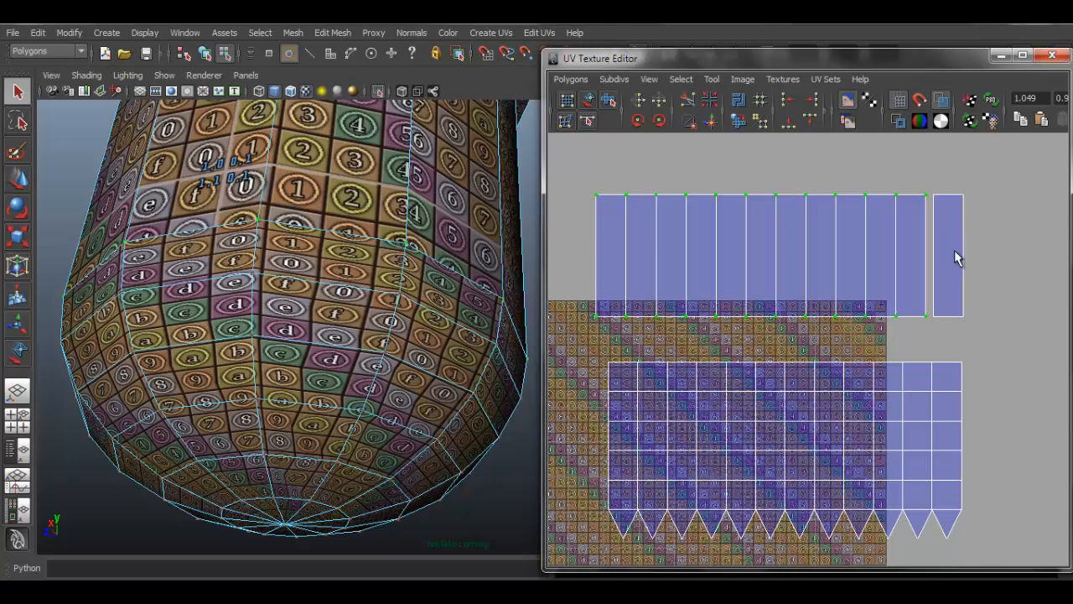
Step: Select the outer edge of the cut-off wall panel and use Move and Sew to attach it to the wall shell's opposite end
alt+middle_drag(873, 307, 911, 304)
alt+right_drag(911, 305, 853, 207)
drag(970, 243, 992, 266)
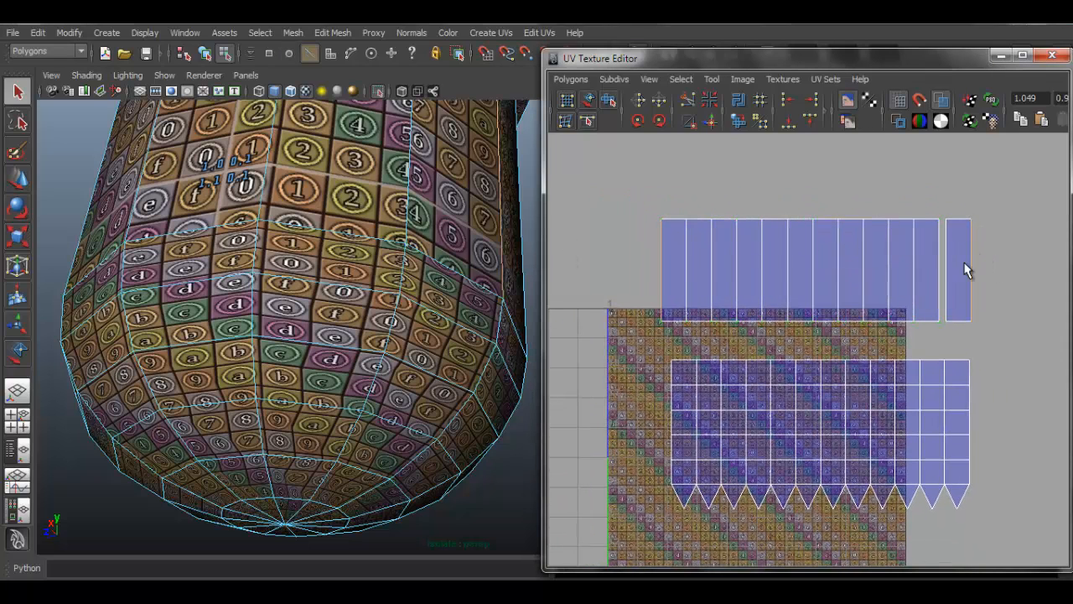
click(571, 79)
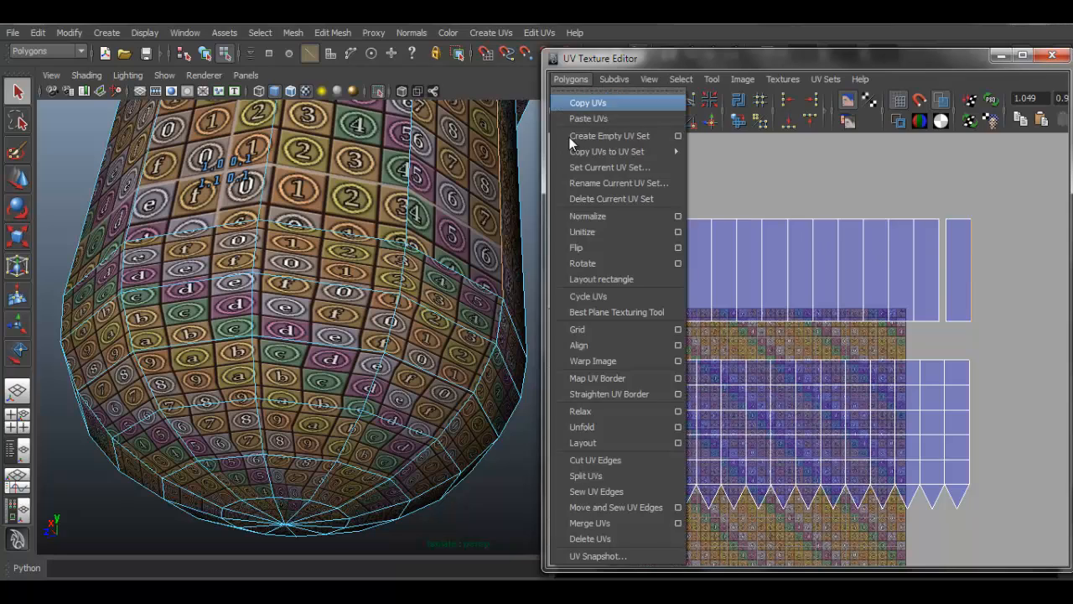
click(645, 509)
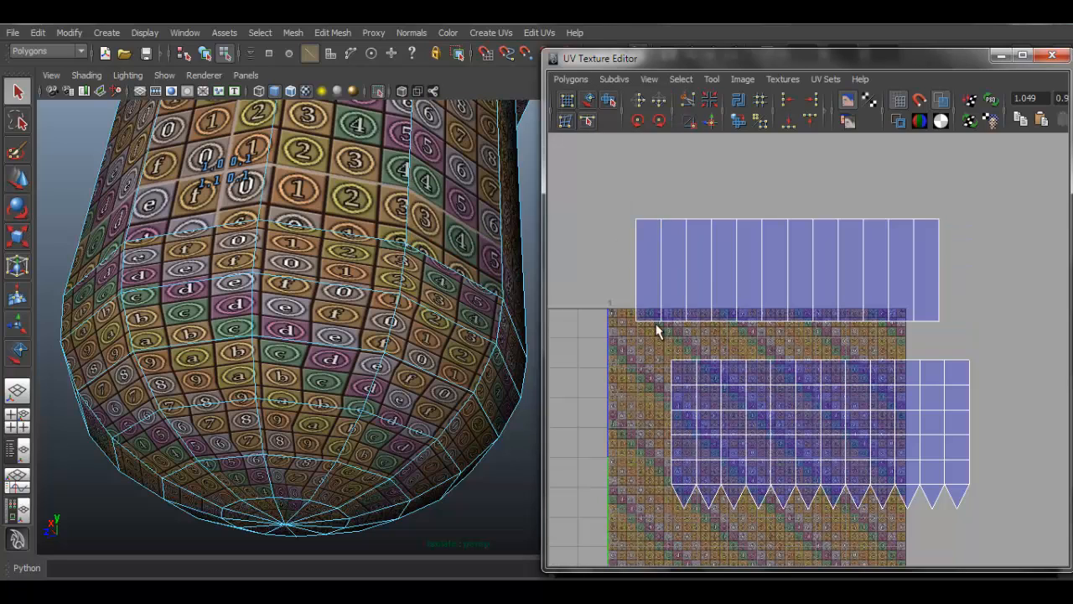
Step: Select the whole wall UV shell, move it just above the rounded bottom's shell with their columns aligned, and check the texture across the seam
right_drag(696, 246, 749, 247)
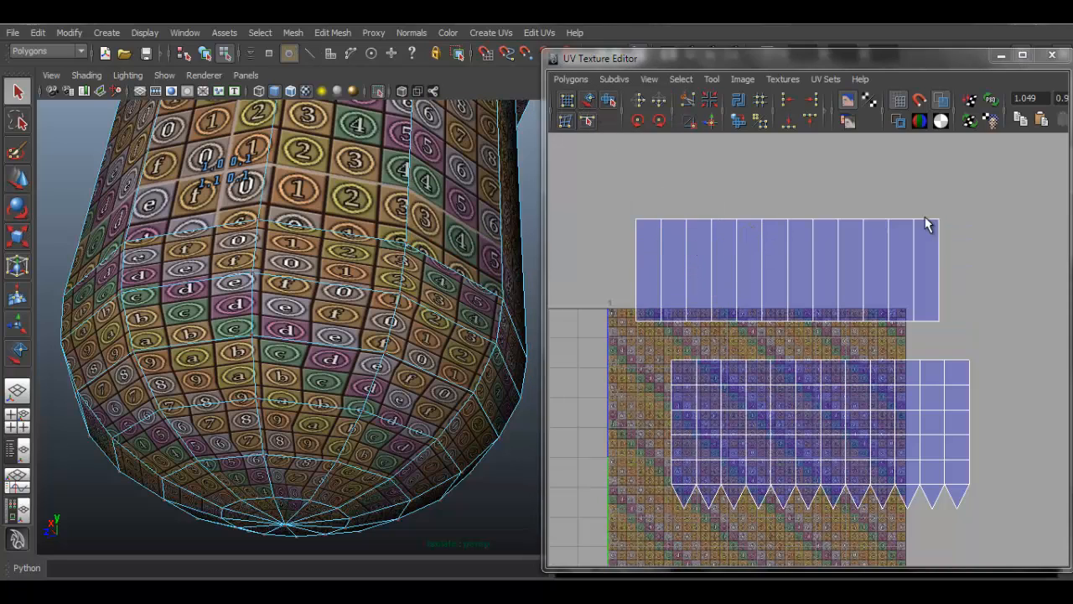
drag(842, 189, 874, 250)
right_drag(857, 215, 923, 191)
key(w)
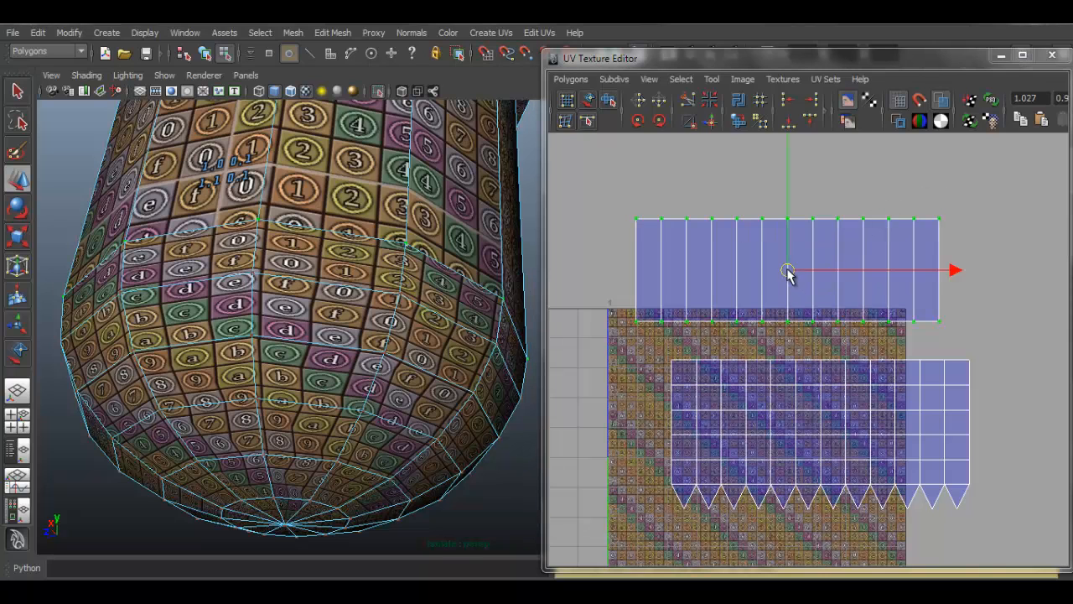
drag(790, 272, 826, 305)
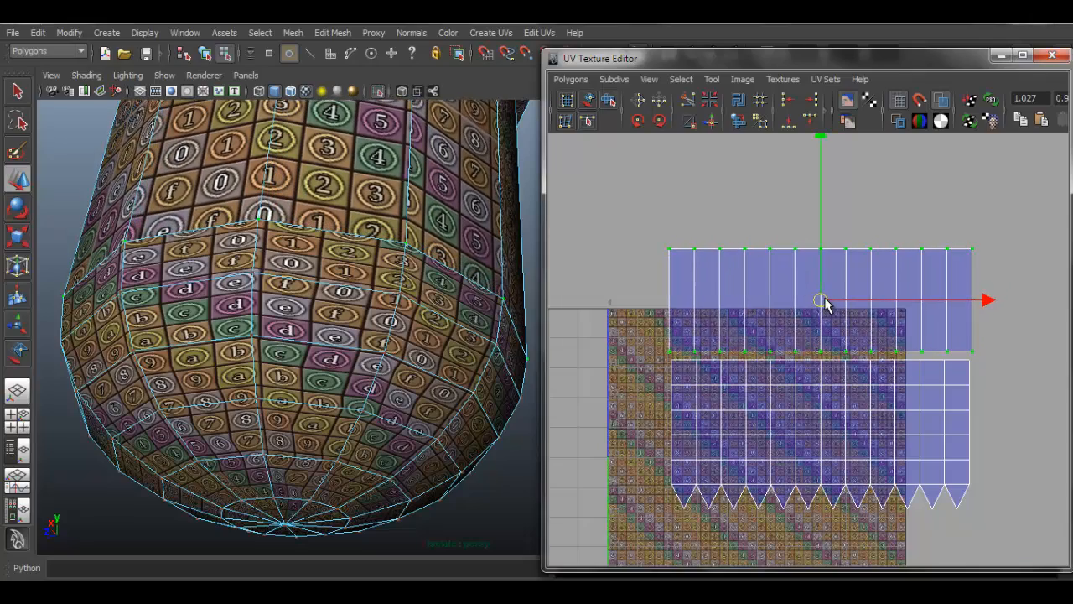
alt+drag(394, 251, 428, 336)
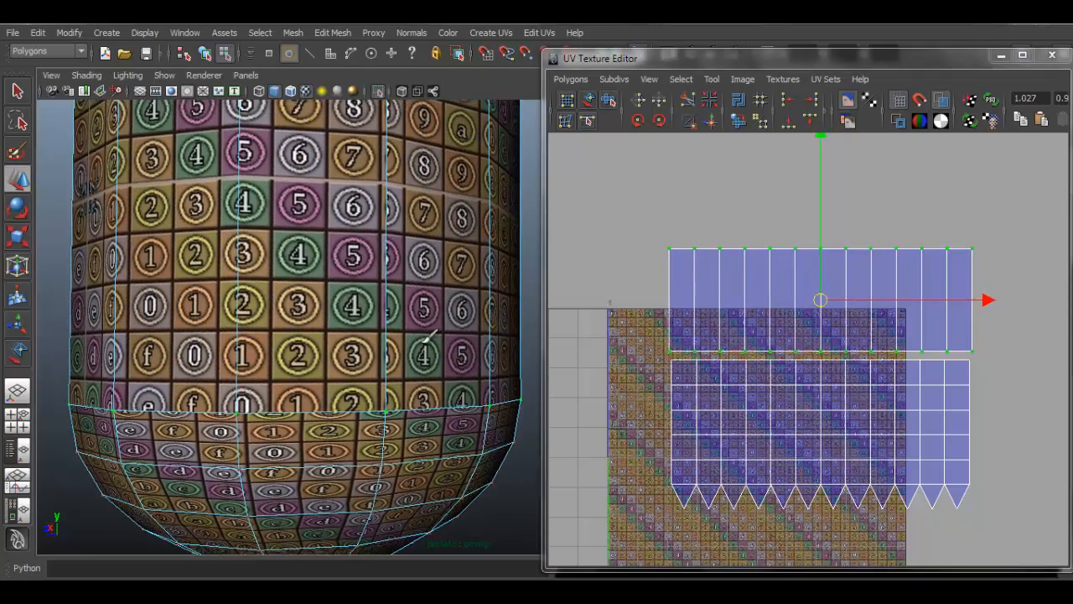
alt+middle_drag(811, 363, 793, 297)
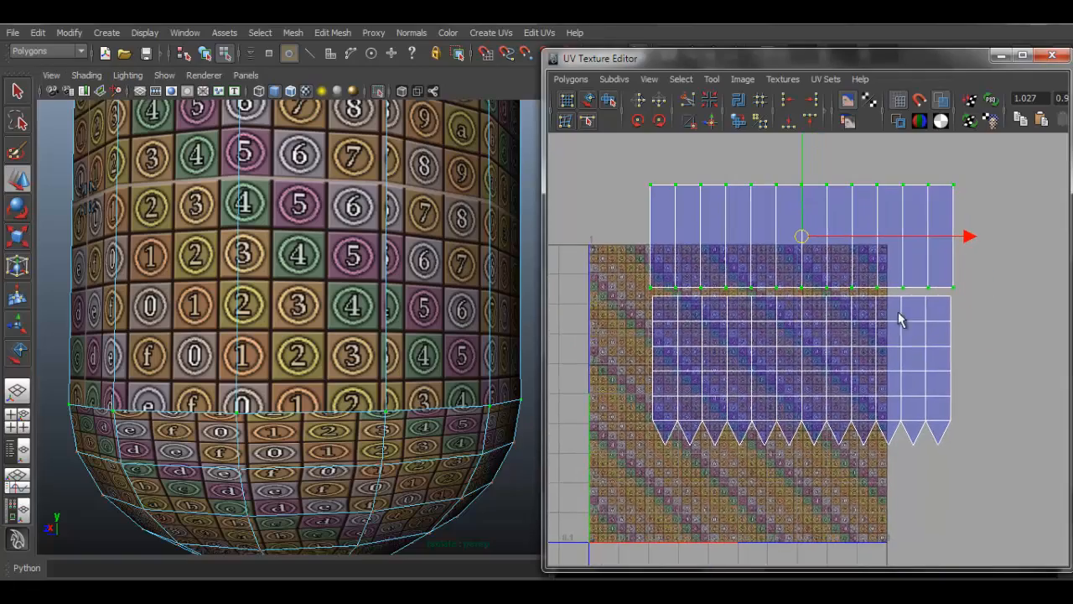
Step: Scale the wall's UV shell slightly down to match the rounded bottom's width and lower it, leaving only a narrow gap between the shells
scroll(911, 306, up, 2)
alt+drag(395, 294, 420, 257)
alt+middle_drag(369, 290, 377, 261)
alt+right_drag(350, 277, 369, 176)
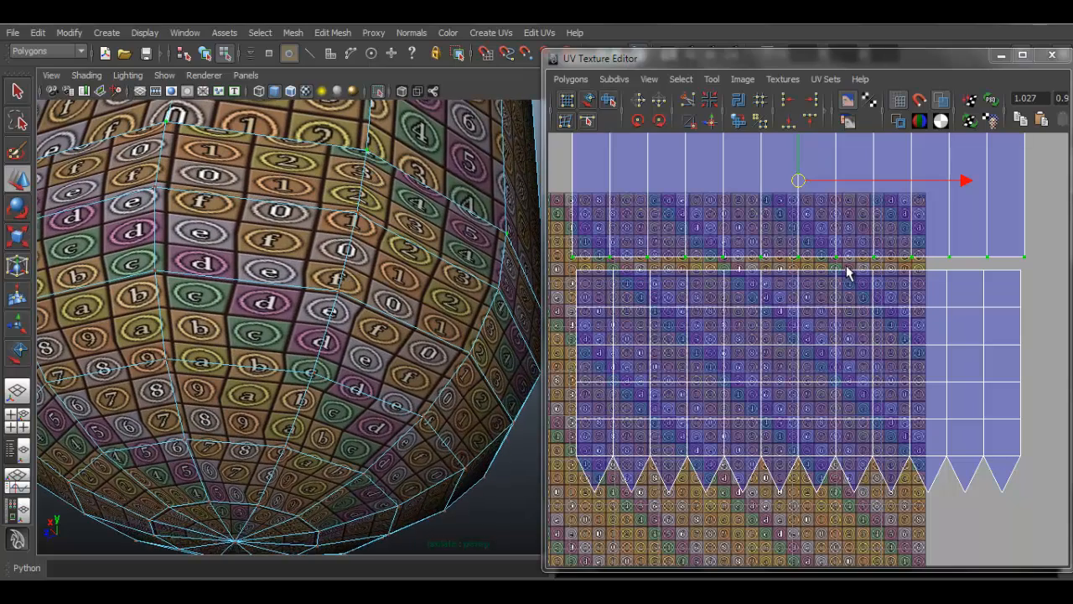
key(r)
drag(798, 185, 795, 190)
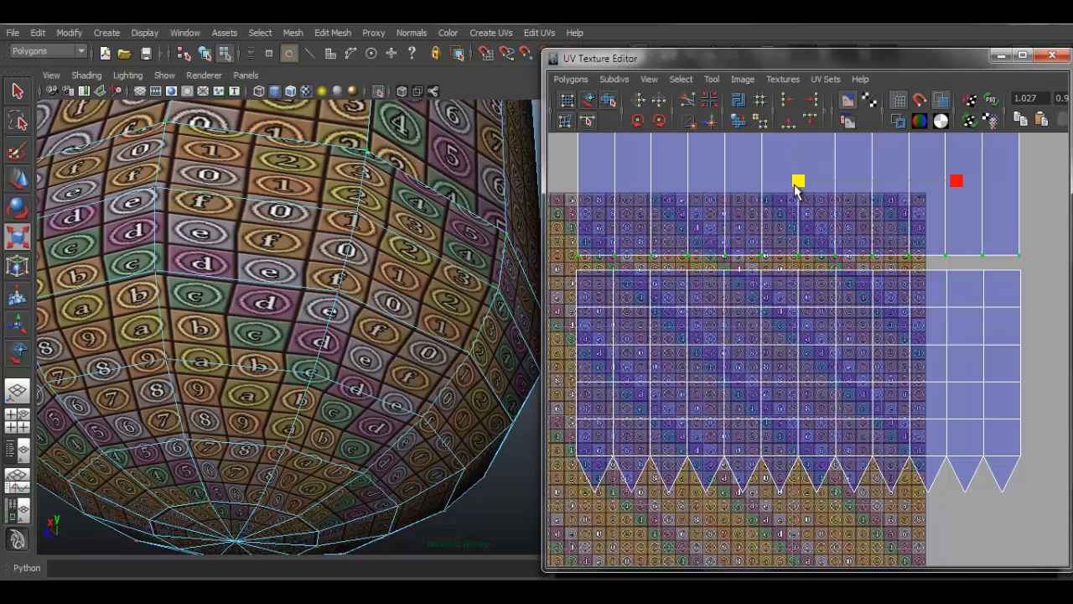
key(w)
drag(798, 190, 797, 197)
key(r)
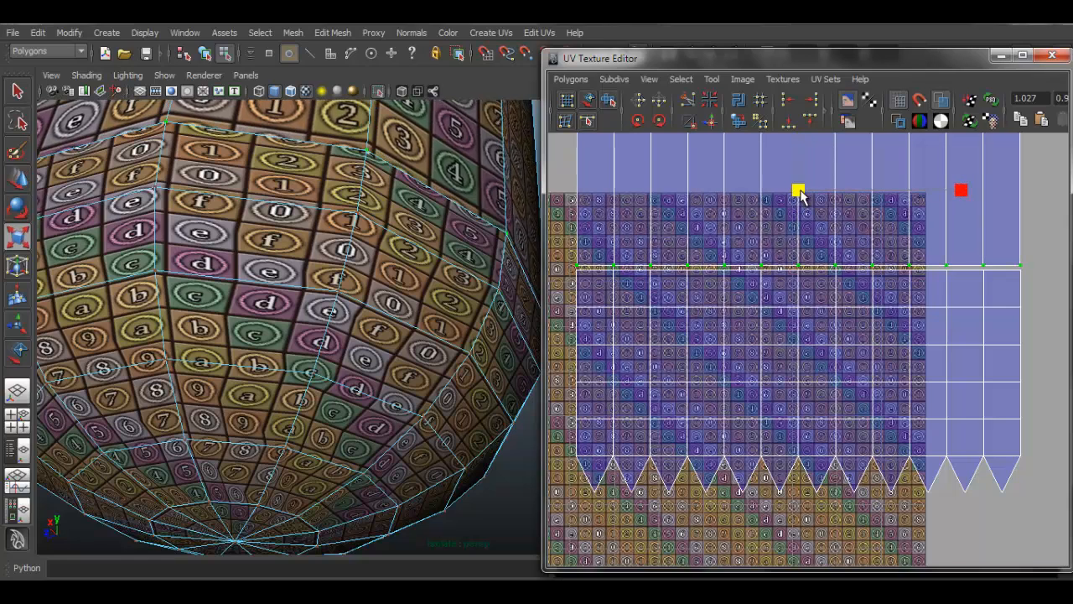
click(1032, 226)
scroll(825, 285, down, 5)
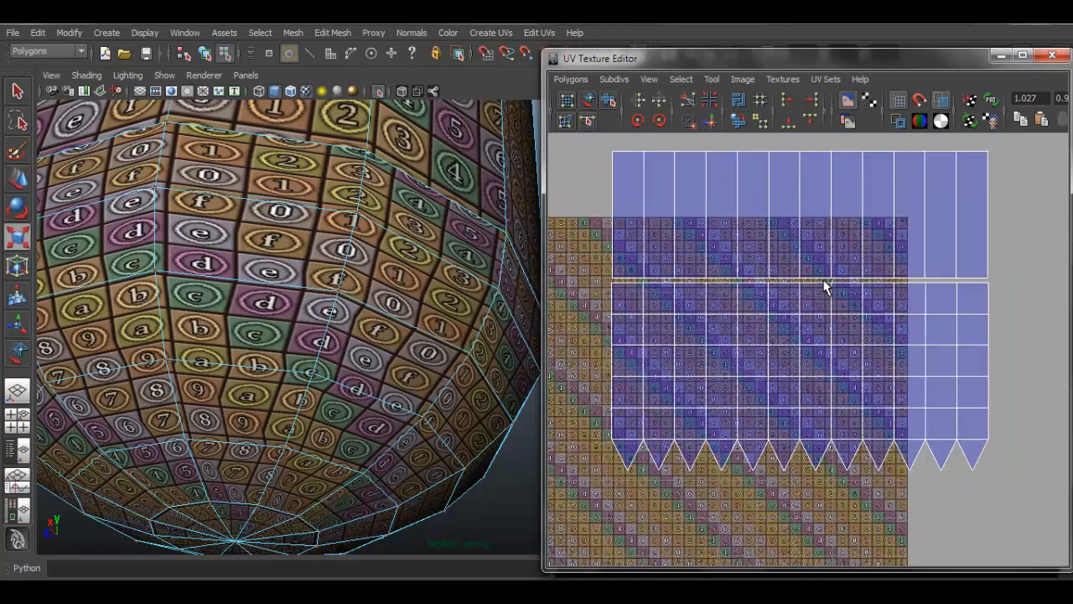
scroll(837, 323, up, 5)
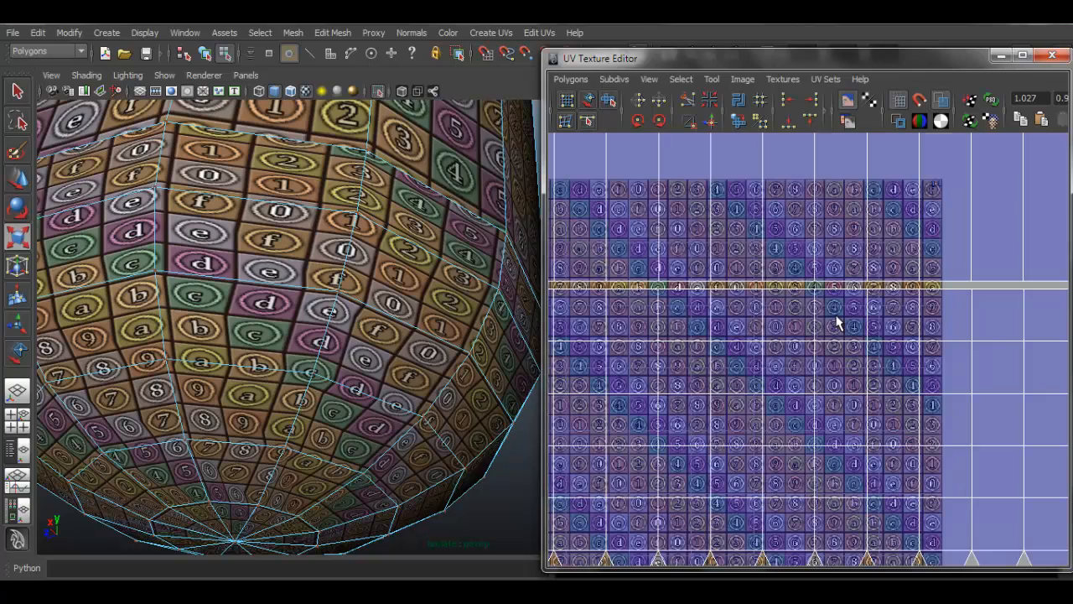
Step: Examine the test texture across the tank's wall, rounded bottom and roof, return to object mode and review all the tank's UV shells
scroll(836, 322, down, 5)
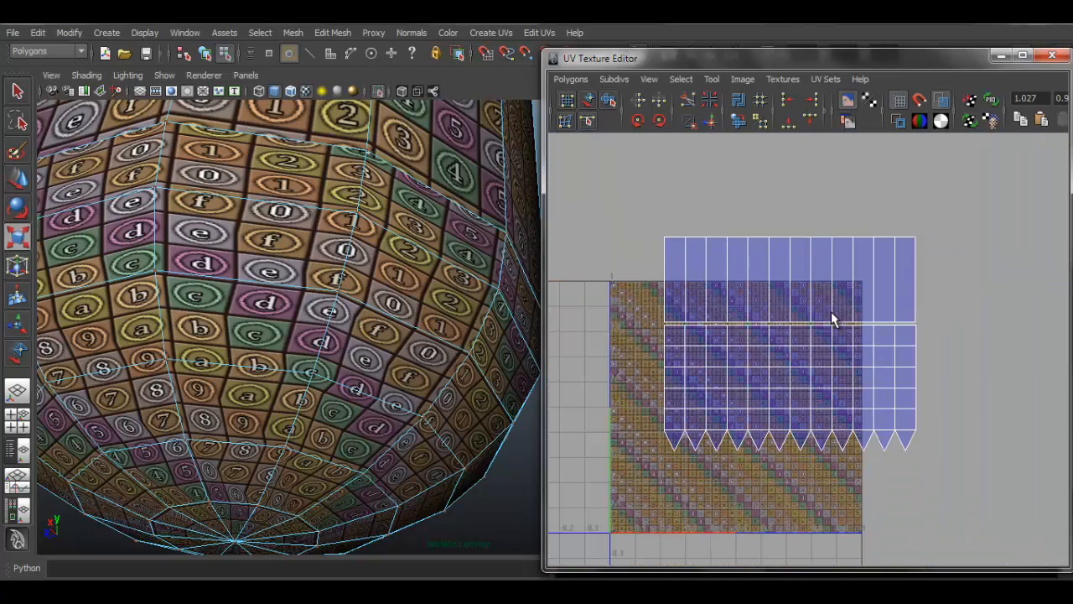
scroll(361, 241, up, 3)
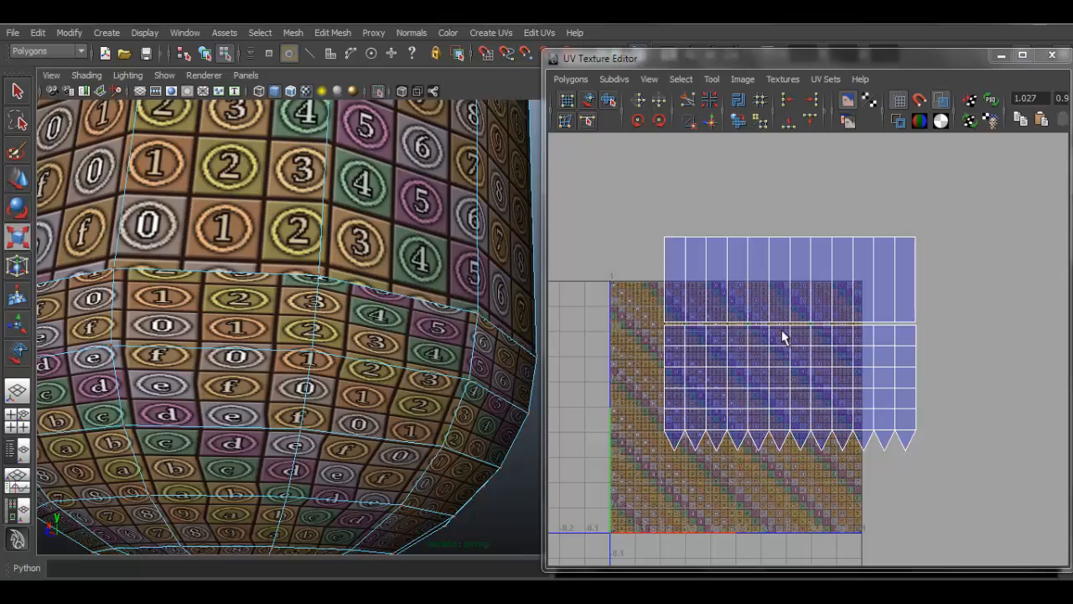
alt+right_drag(394, 267, 201, 167)
alt+drag(462, 210, 438, 170)
alt+right_drag(306, 306, 444, 384)
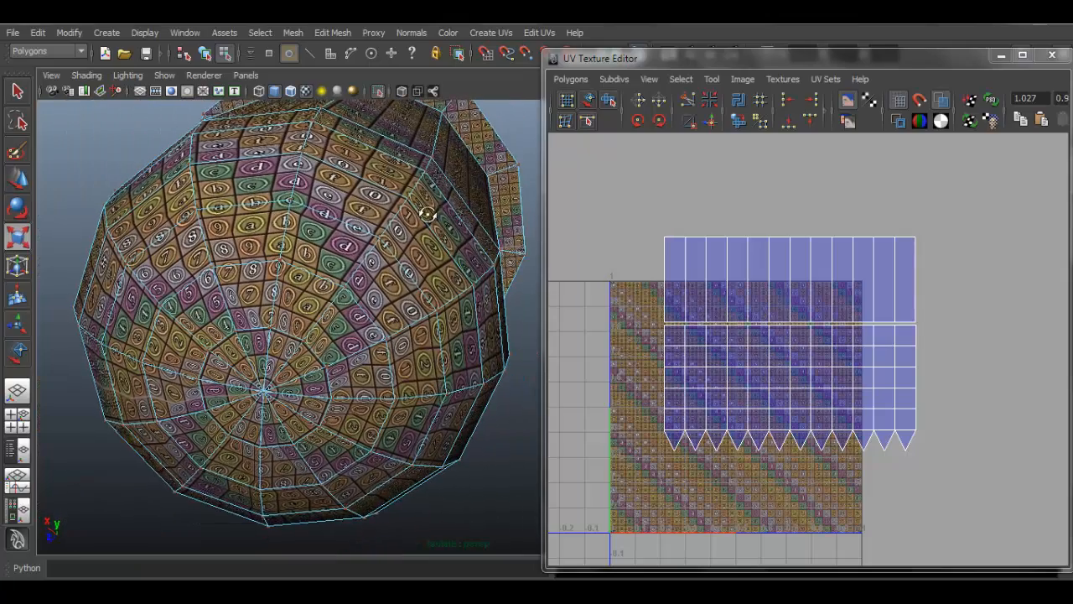
alt+drag(431, 215, 424, 329)
alt+right_drag(407, 243, 401, 182)
alt+drag(401, 182, 403, 210)
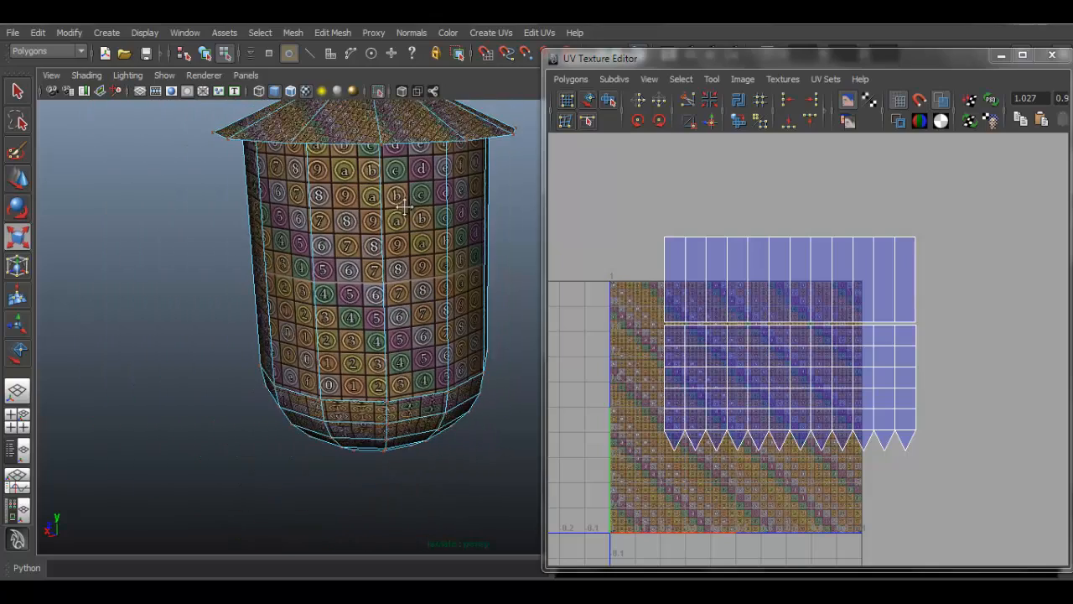
alt+middle_drag(344, 151, 354, 225)
right_drag(349, 226, 411, 211)
click(491, 127)
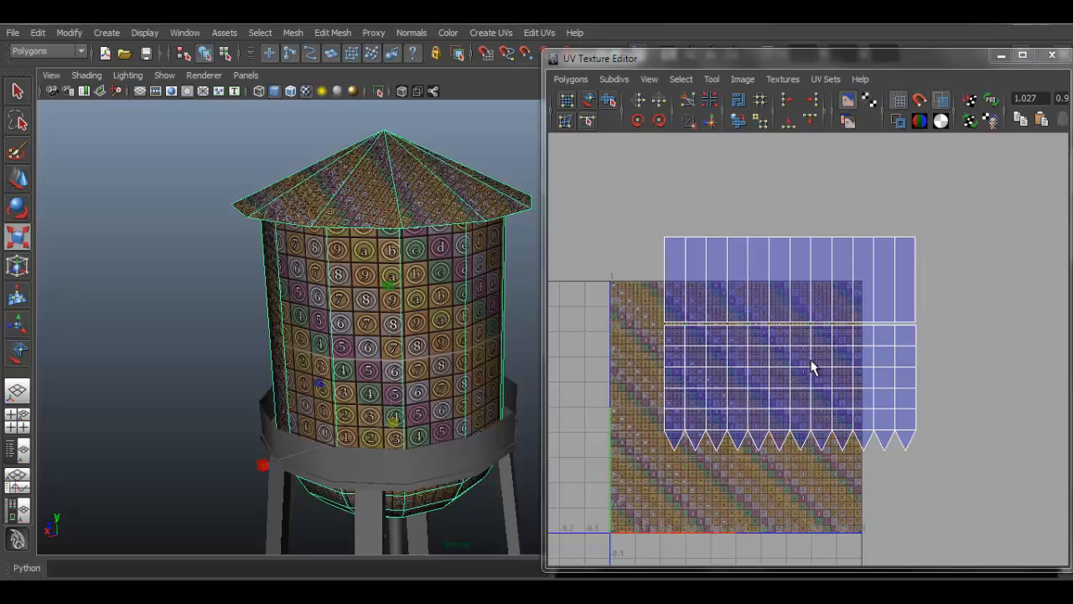
scroll(719, 354, down, 3)
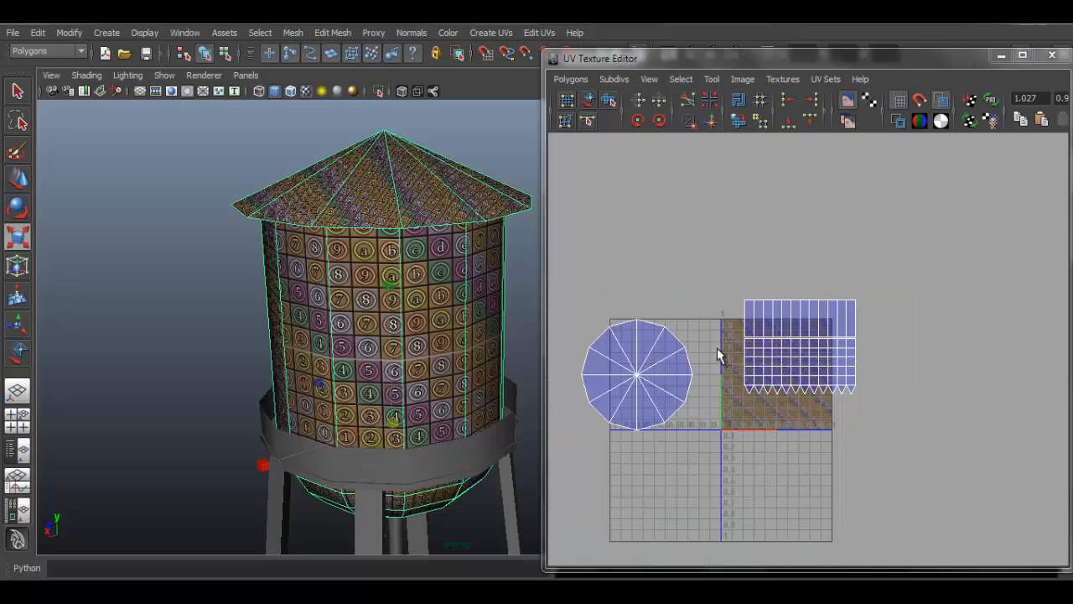
scroll(768, 300, down, 2)
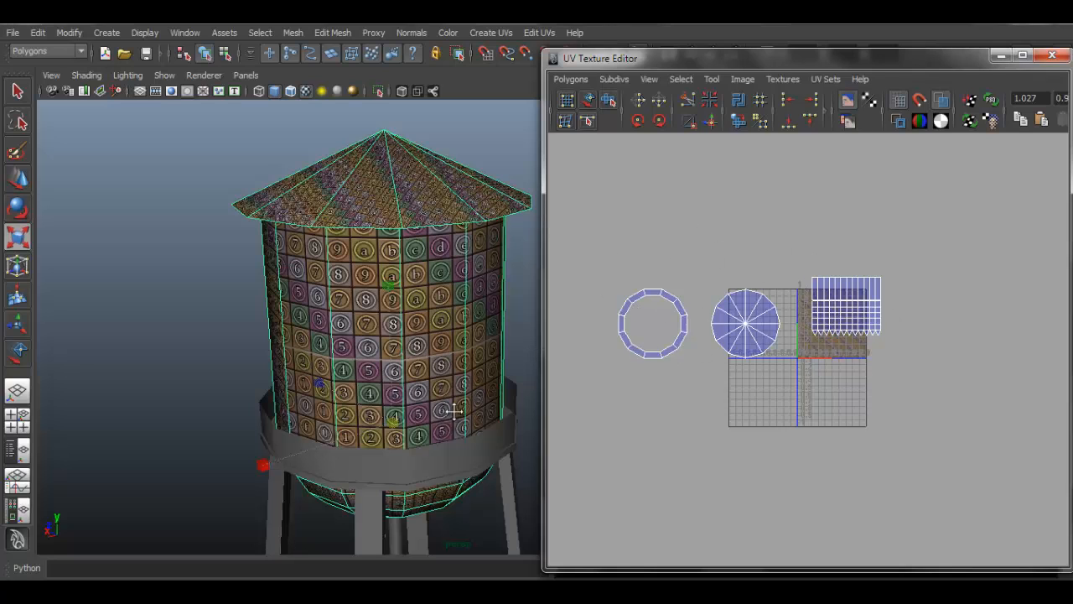
Step: Select the tall band around the tank's lower wall and assign it the existing uvMat material
alt+middle_drag(454, 411, 454, 300)
alt+right_drag(418, 389, 587, 414)
click(500, 361)
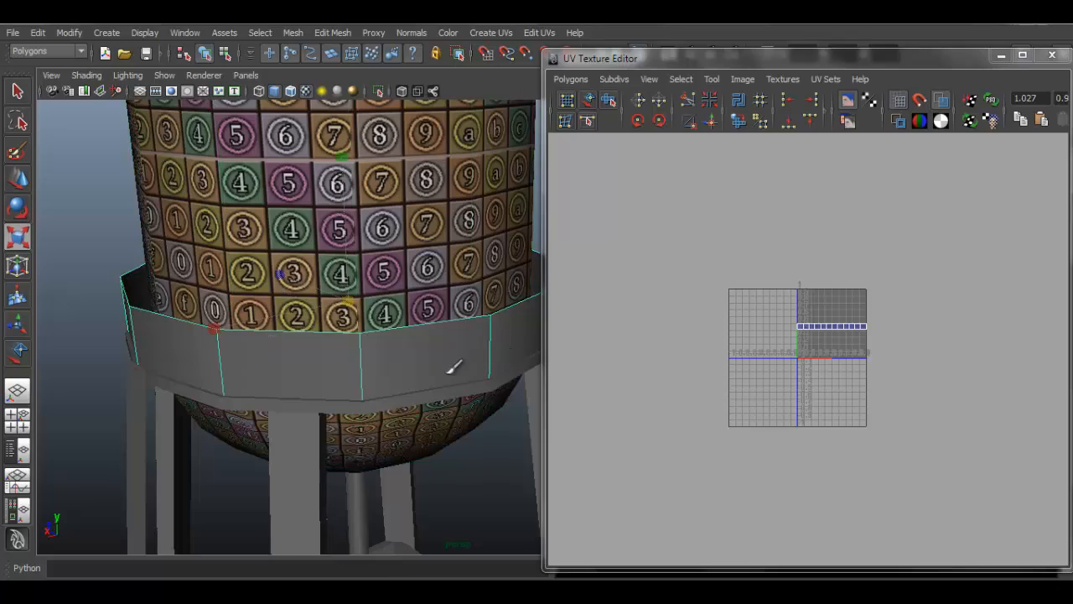
alt+middle_drag(494, 392, 454, 361)
mouse_move(460, 397)
alt+mouse_down()
mouse_move(458, 408)
mouse_move(462, 374)
mouse_move(463, 394)
alt+mouse_up()
scroll(906, 338, up, 8)
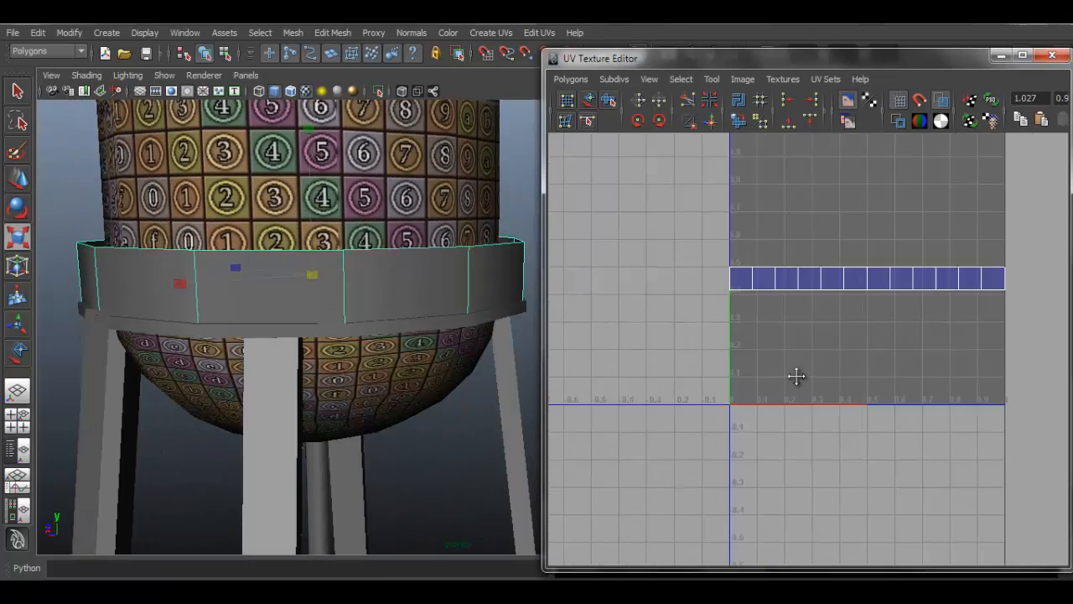
alt+middle_drag(797, 376, 788, 365)
scroll(837, 351, up, 3)
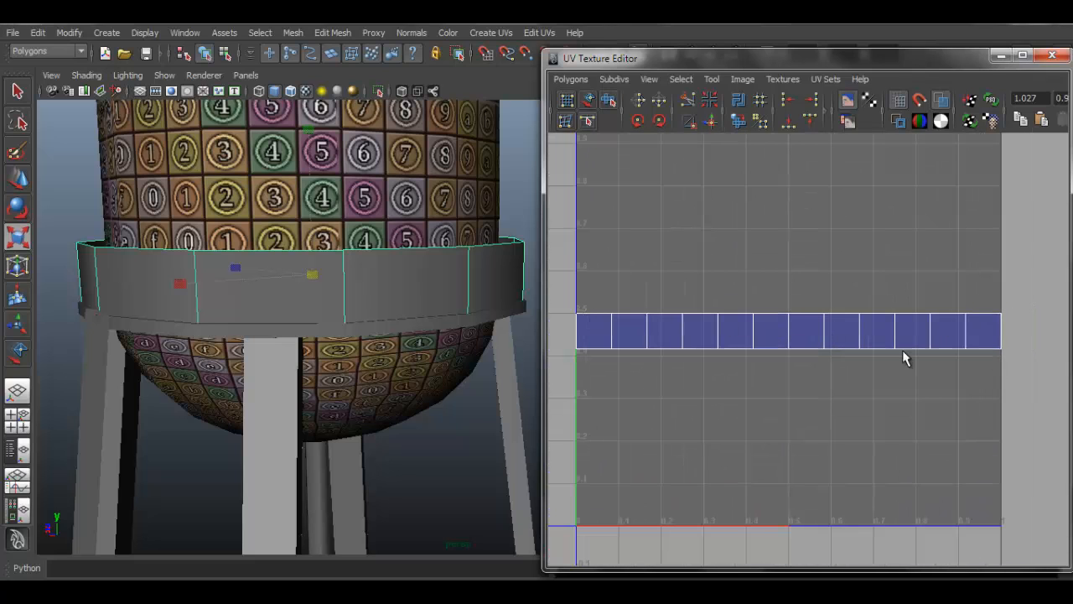
alt+drag(379, 285, 360, 297)
right_click(420, 271)
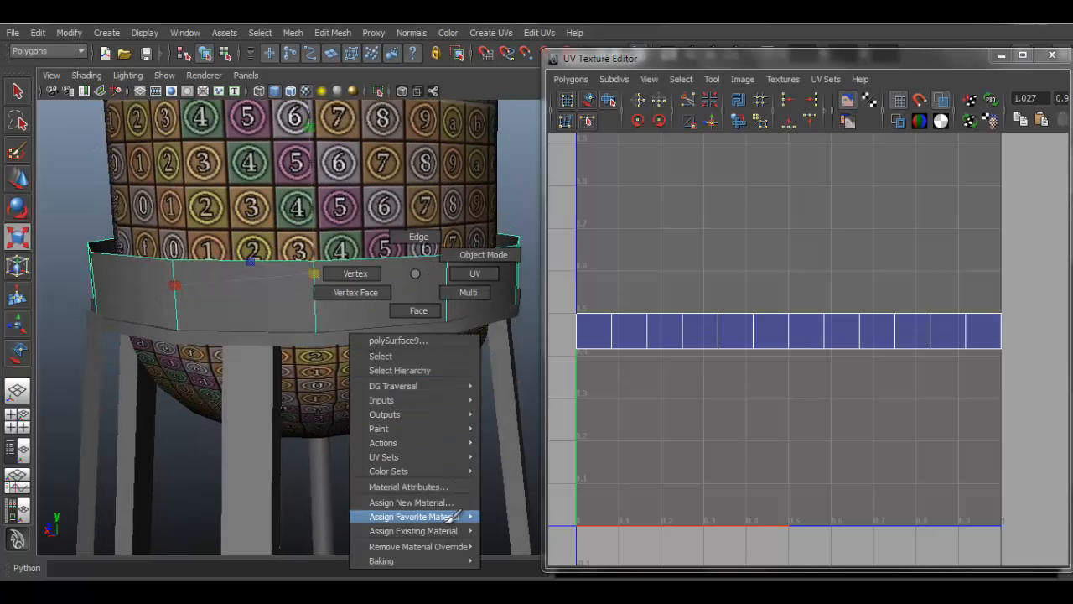
mouse_move(453, 528)
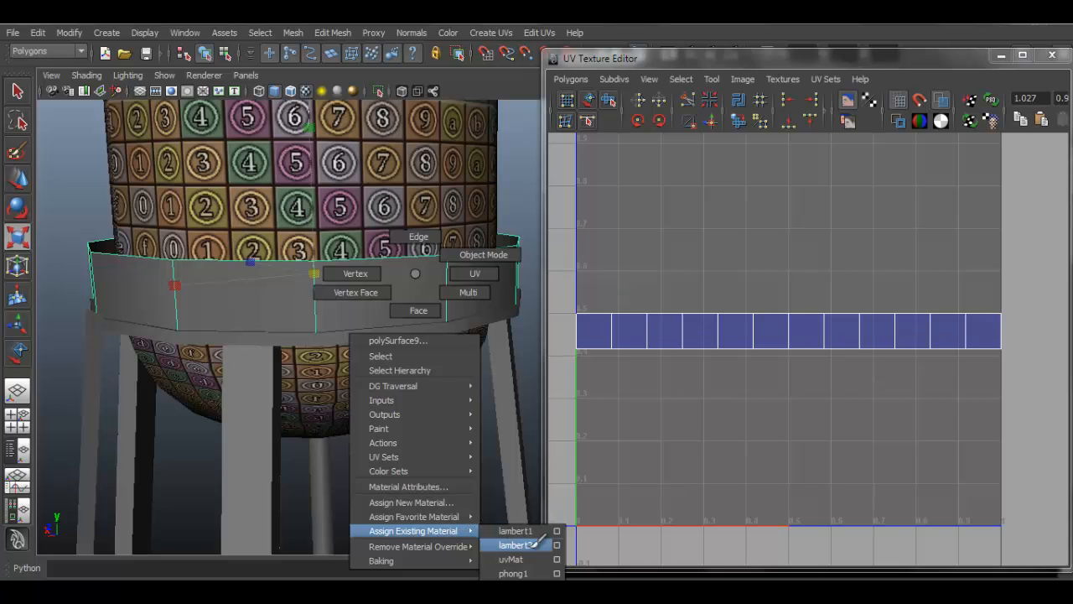
click(526, 560)
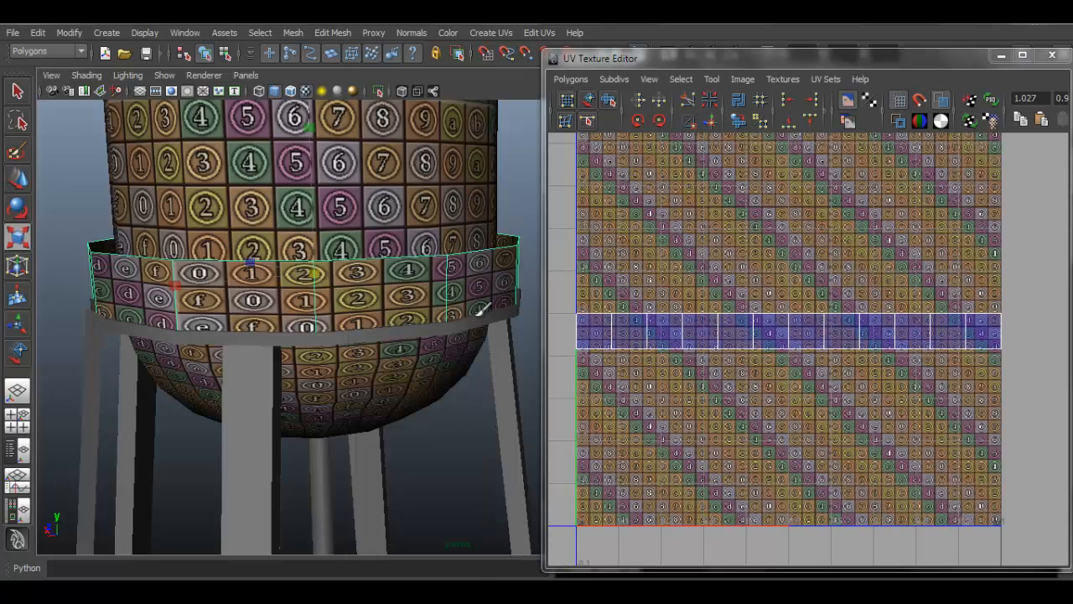
Step: Convert the band's selection to UVs and scale them down vertically until the test texture's cells look square
scroll(470, 318, up, 5)
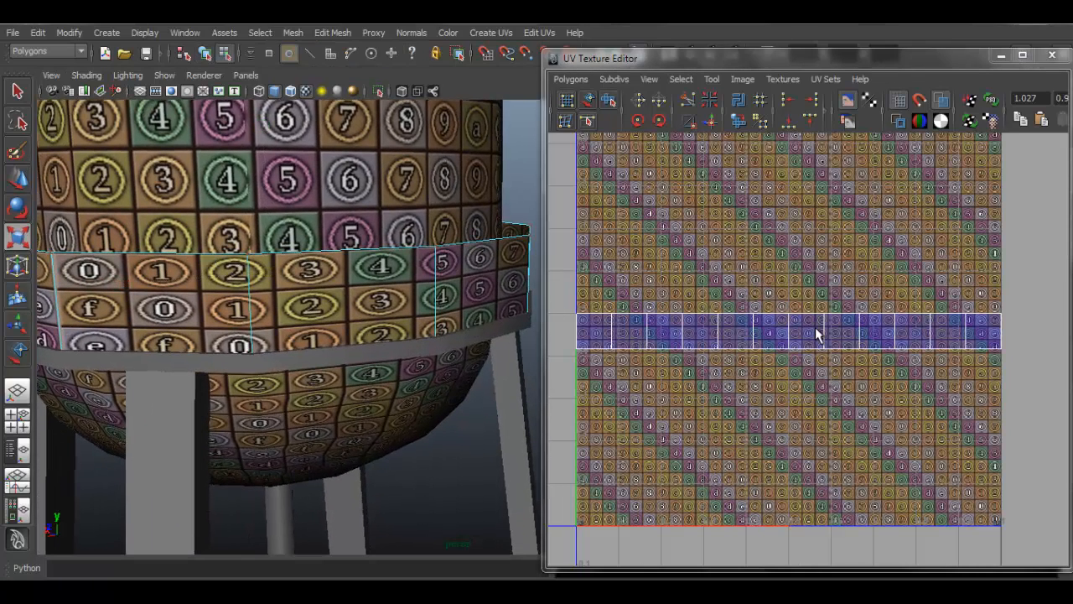
key(r)
ctrl+right_drag(799, 321, 834, 302)
drag(787, 216, 809, 247)
click(910, 272)
scroll(866, 367, down, 4)
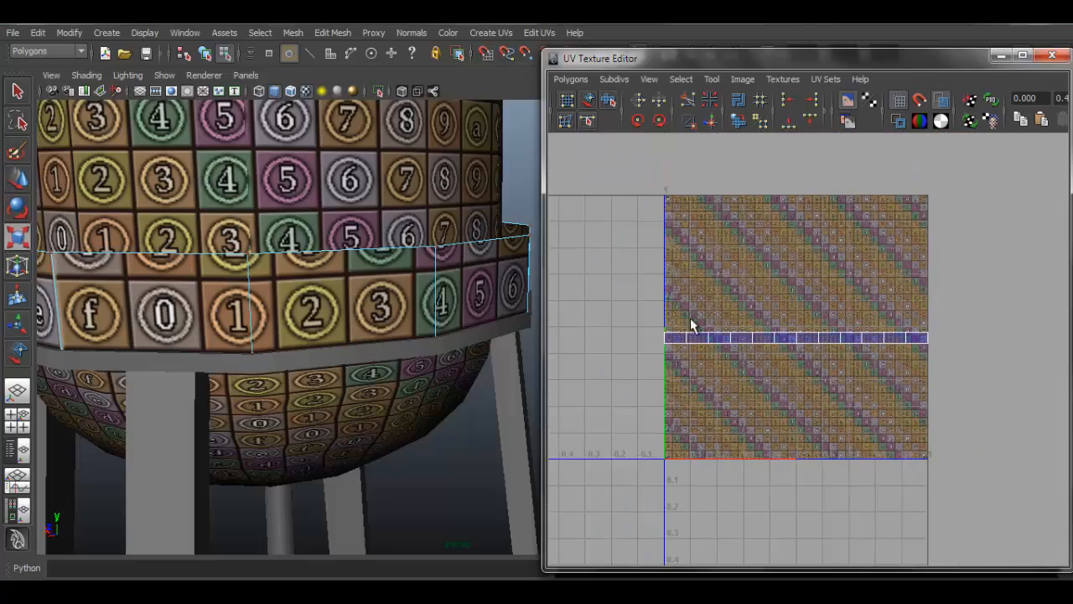
Step: Isolate the thin ring beneath the band in the view and assign it the existing uvMat material
alt+drag(378, 288, 398, 257)
right_drag(418, 283, 519, 226)
click(441, 326)
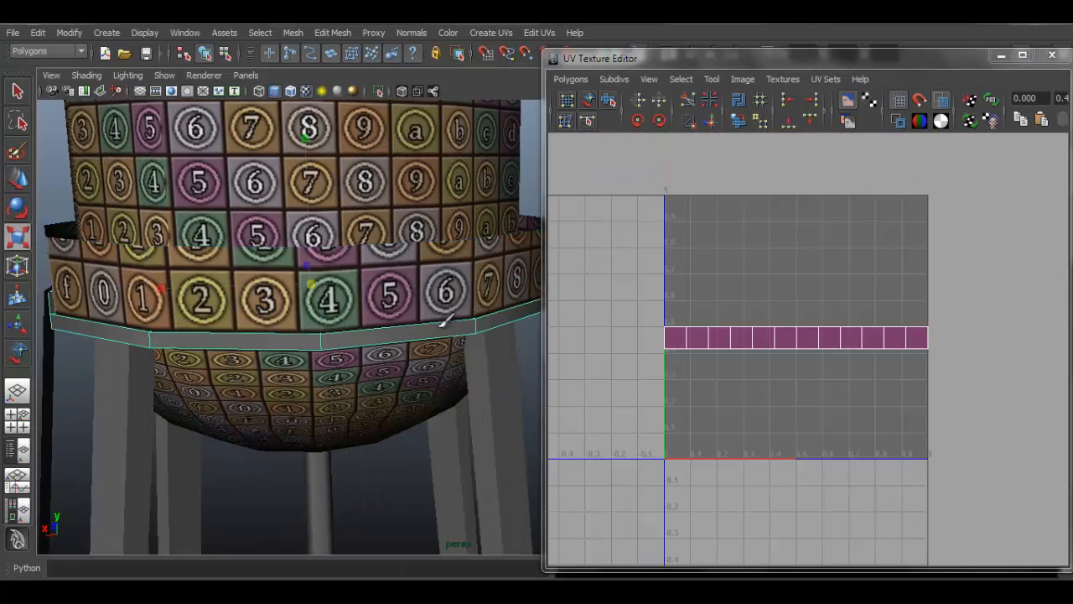
alt+right_drag(475, 326, 364, 242)
alt+drag(364, 241, 440, 256)
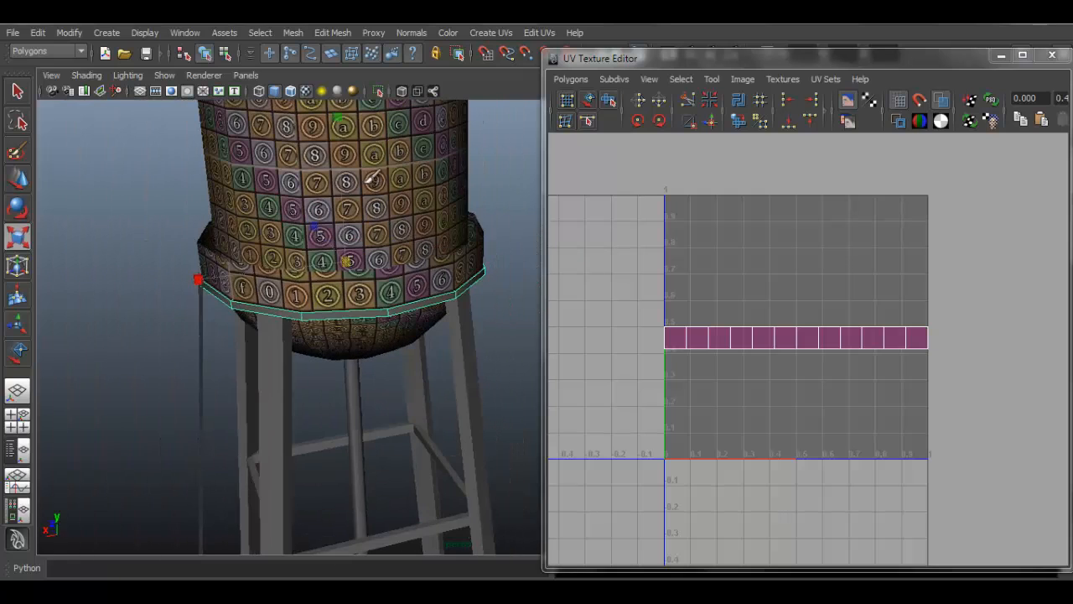
click(378, 91)
alt+drag(456, 292, 472, 328)
alt+middle_drag(473, 329, 479, 338)
alt+right_drag(472, 316, 557, 333)
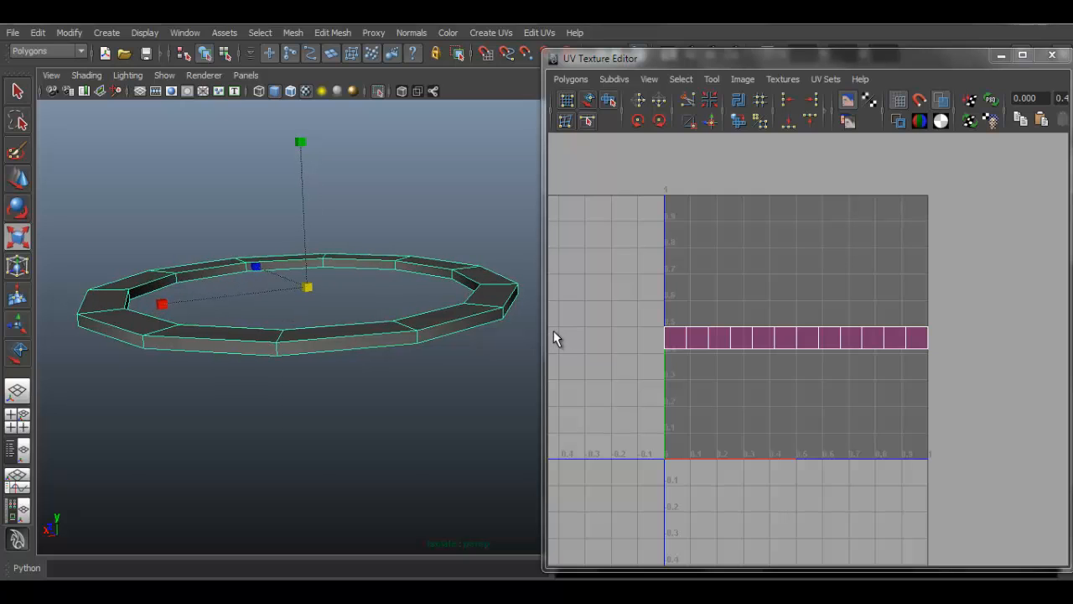
alt+drag(490, 286, 489, 313)
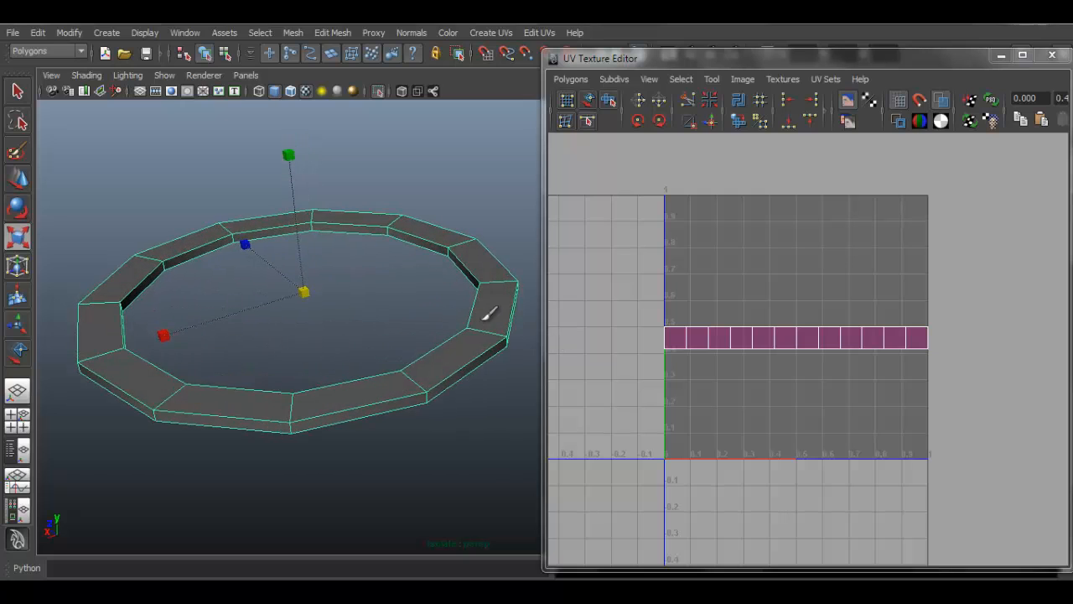
right_drag(480, 274, 580, 560)
Step: Select the complete loop of faces on the ring's top side and apply Planar Mapping to it
alt+drag(520, 305, 501, 286)
right_drag(501, 286, 503, 320)
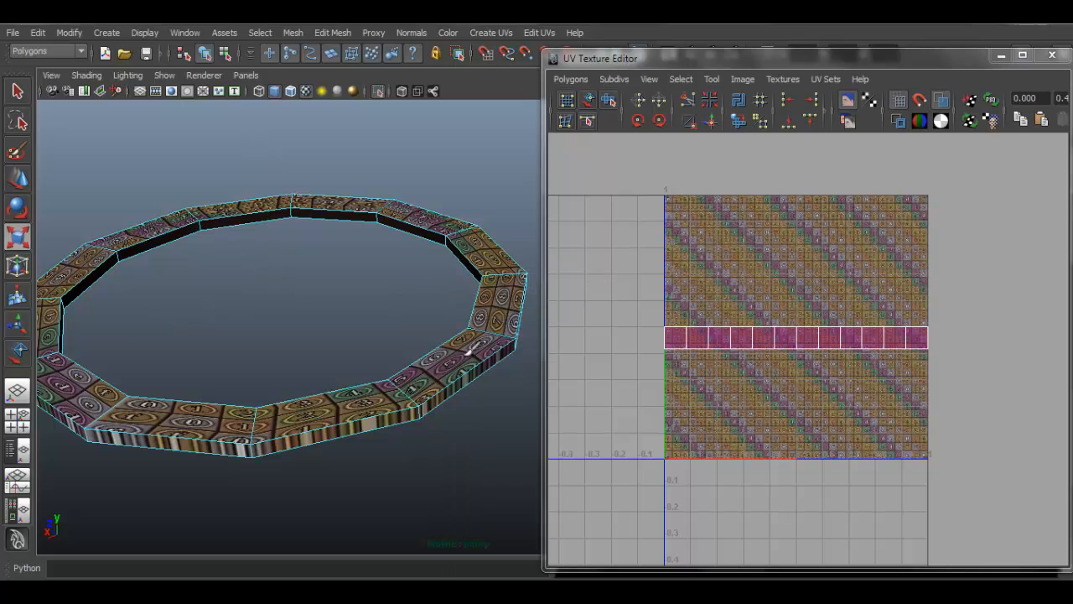
alt+drag(427, 376, 447, 363)
click(456, 369)
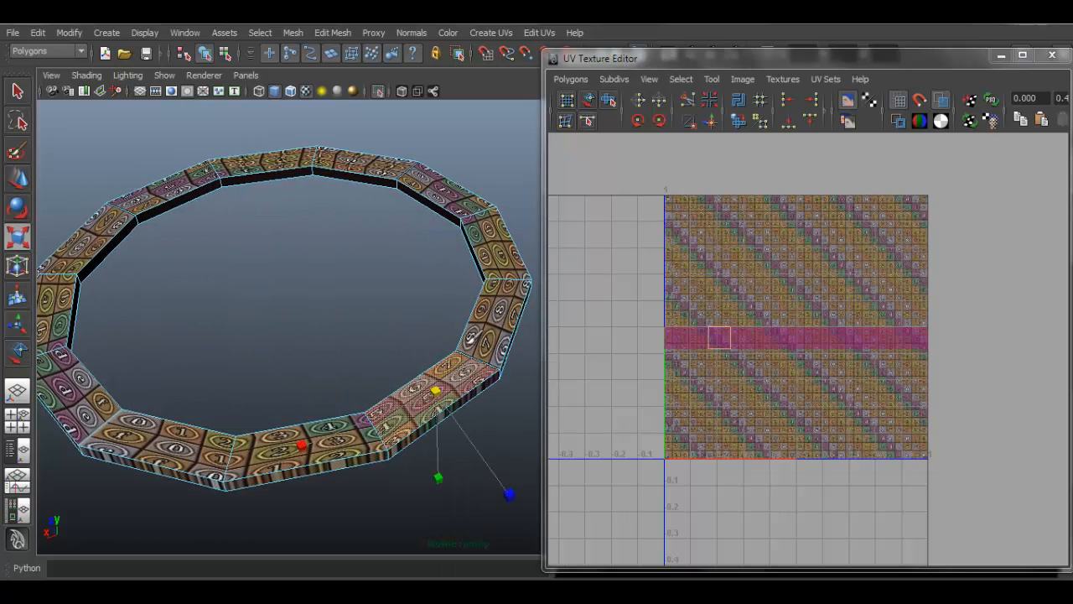
shift+double_click(499, 306)
alt+drag(466, 286, 416, 252)
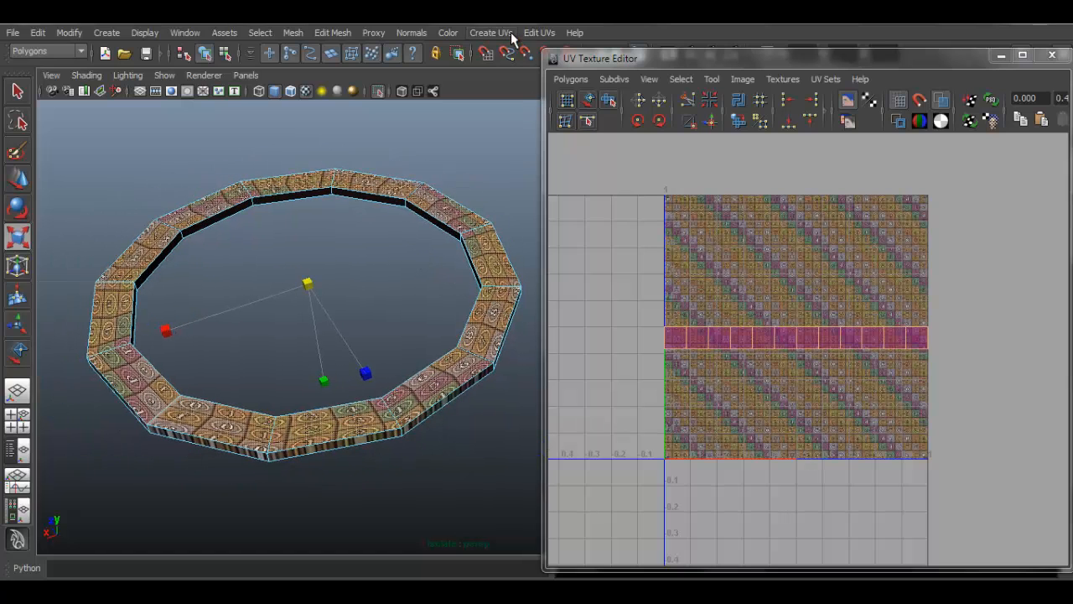
click(506, 33)
click(520, 56)
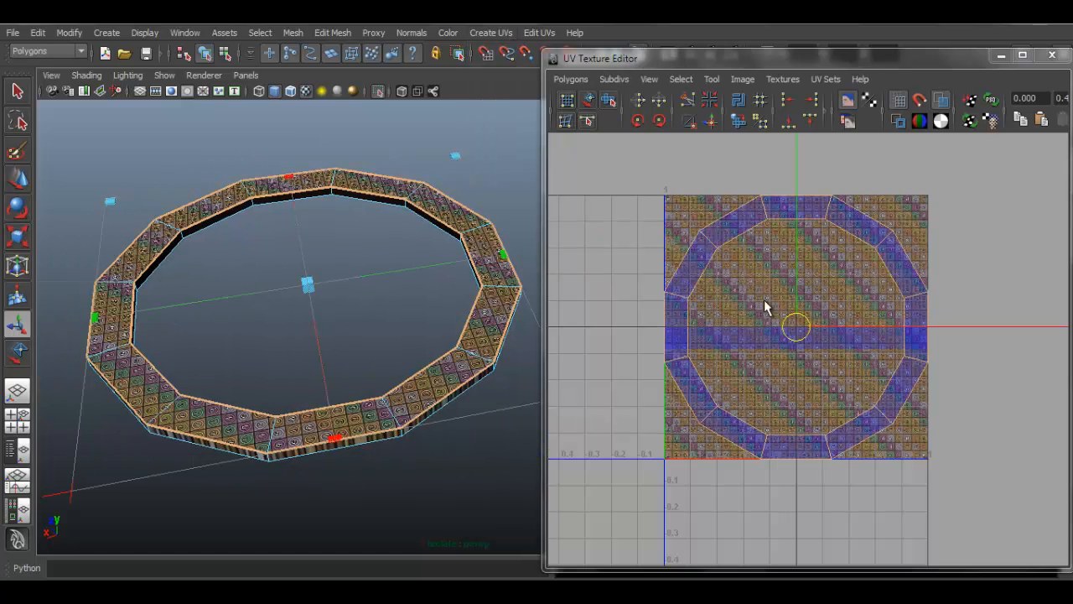
Step: Select the complete loop of faces on the ring's underside and apply Planar Mapping to it
alt+drag(415, 340, 403, 273)
click(423, 212)
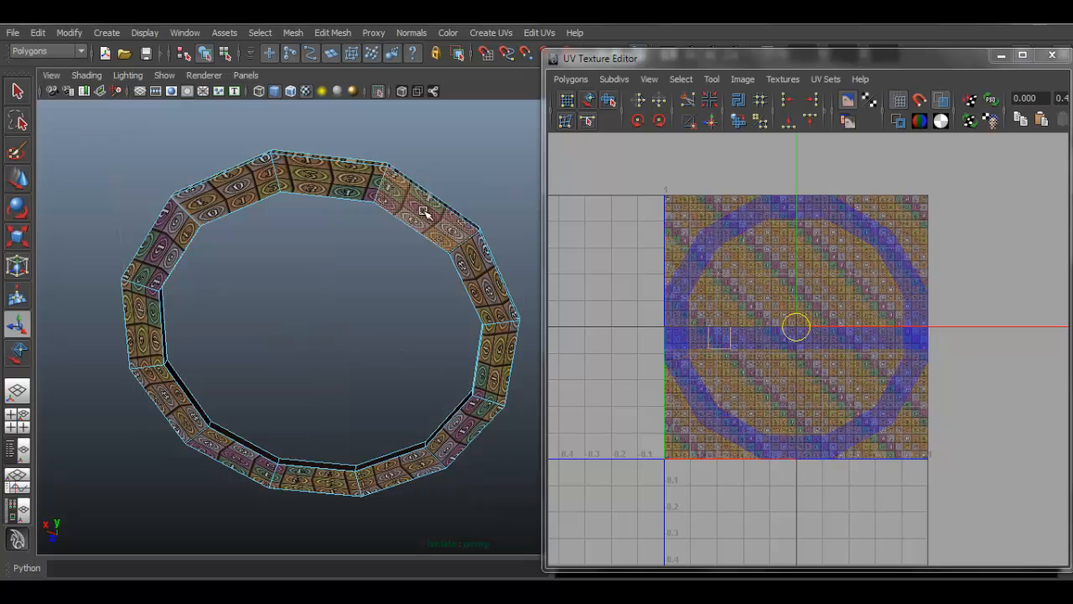
double_click(354, 189)
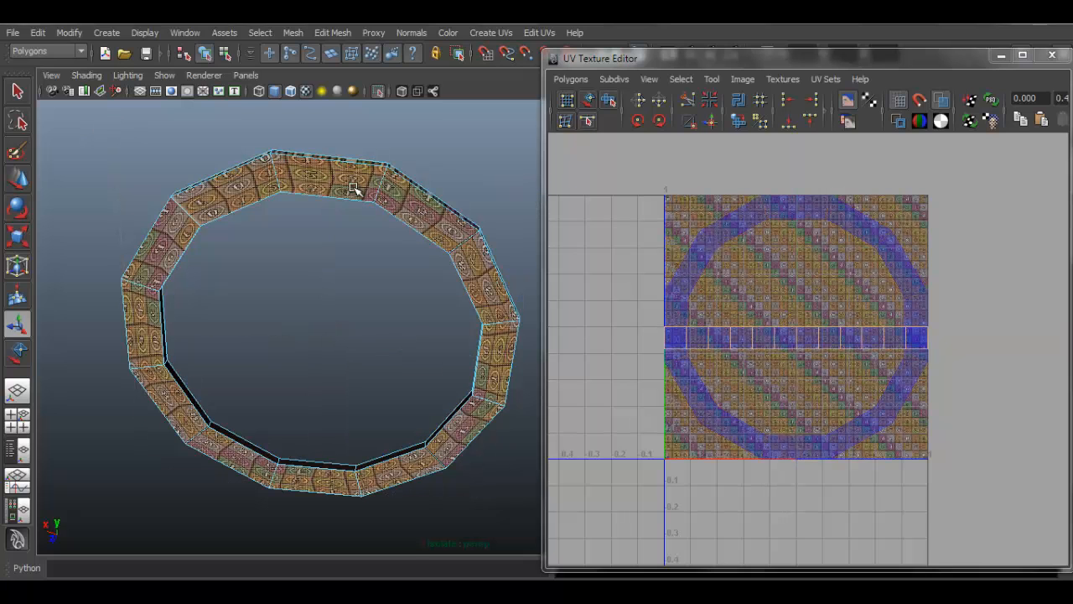
click(489, 33)
click(506, 53)
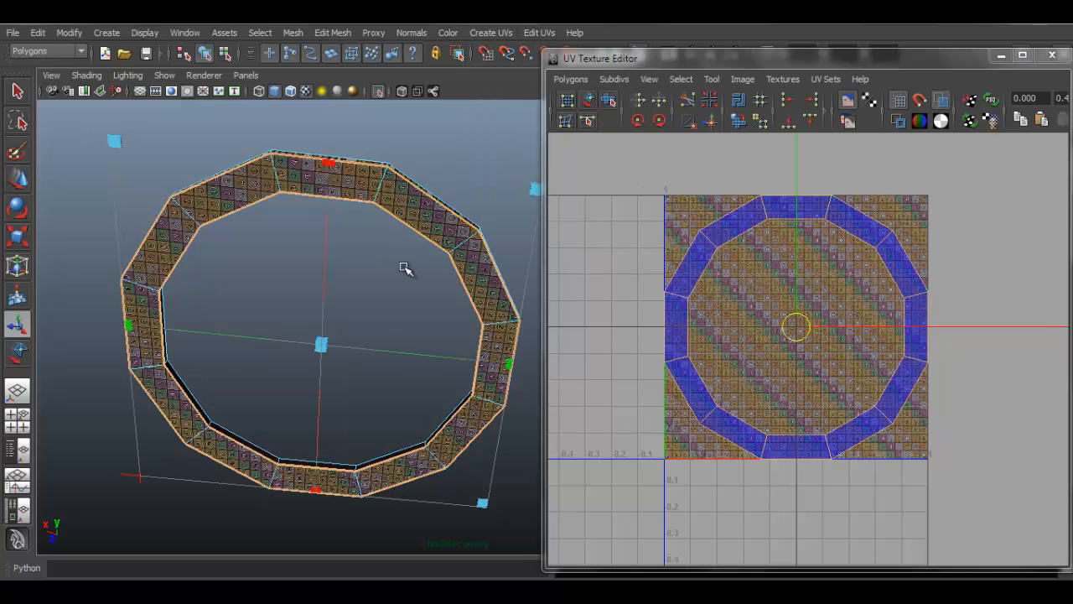
Step: Select the loop of faces on the ring's outer side, apply Cylindrical Mapping, and check the texture on the side faces
alt+drag(405, 268, 385, 278)
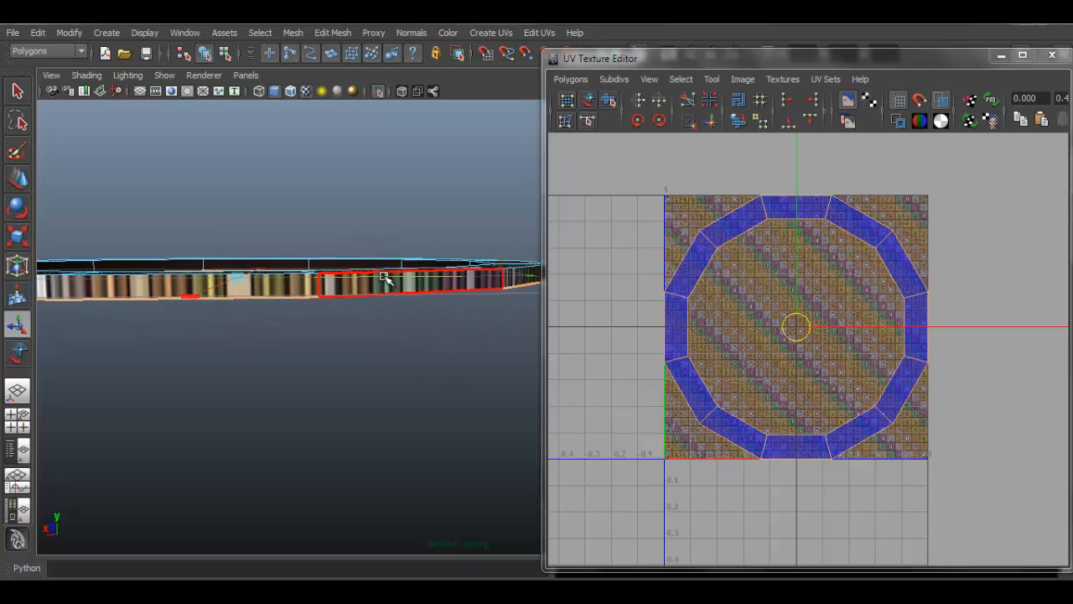
alt+drag(350, 359, 437, 364)
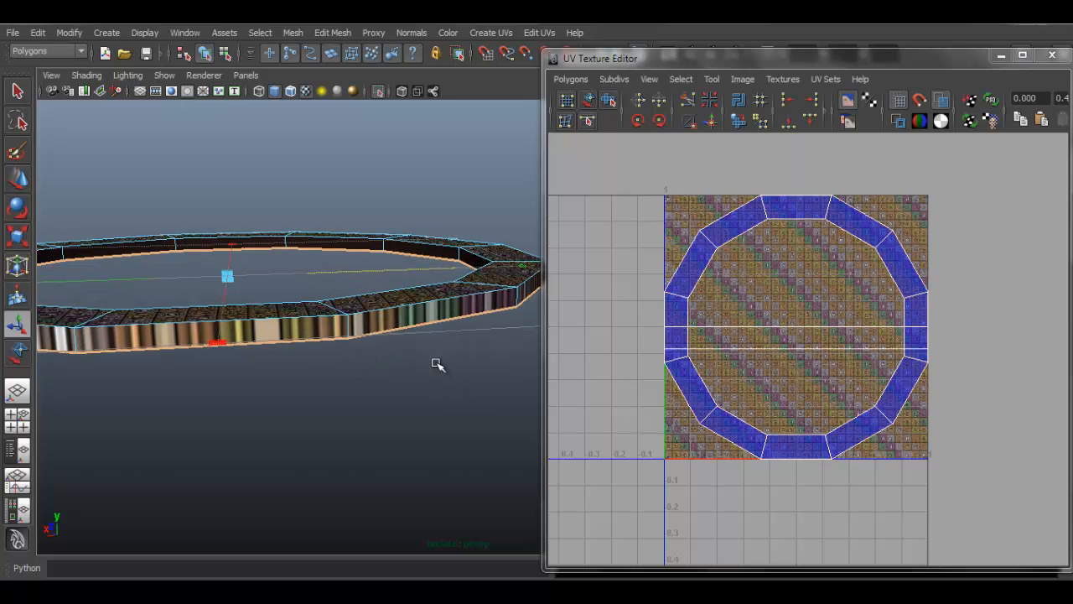
click(397, 320)
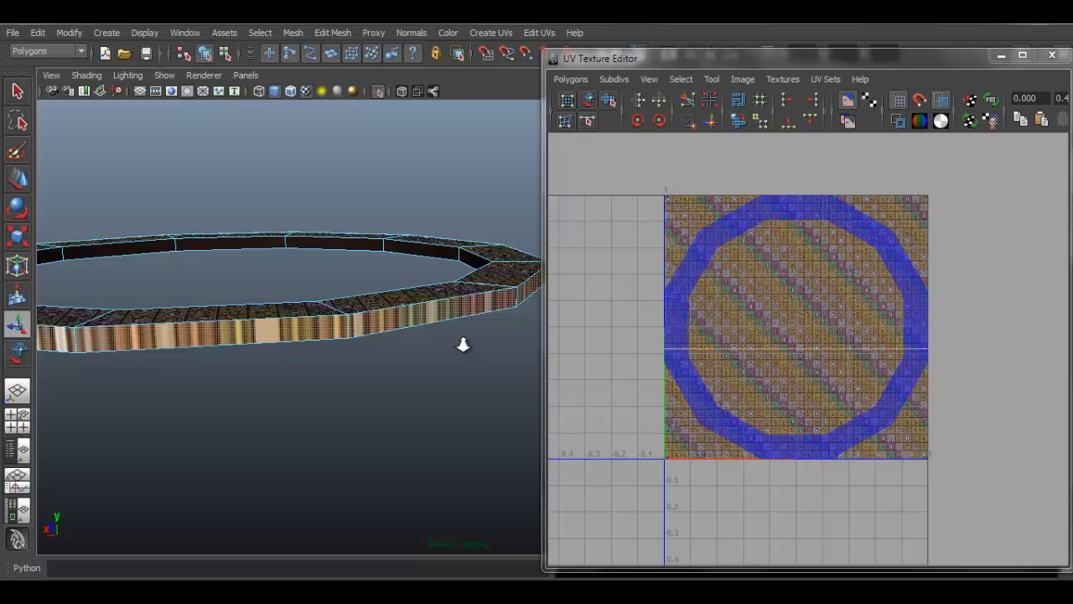
mouse_move(462, 343)
alt+mouse_down()
mouse_move(314, 302)
mouse_move(490, 312)
mouse_move(259, 310)
mouse_move(189, 297)
mouse_move(402, 285)
mouse_move(423, 362)
mouse_move(472, 319)
mouse_move(424, 333)
mouse_move(412, 371)
mouse_move(462, 350)
mouse_move(493, 199)
alt+mouse_up()
key(5)
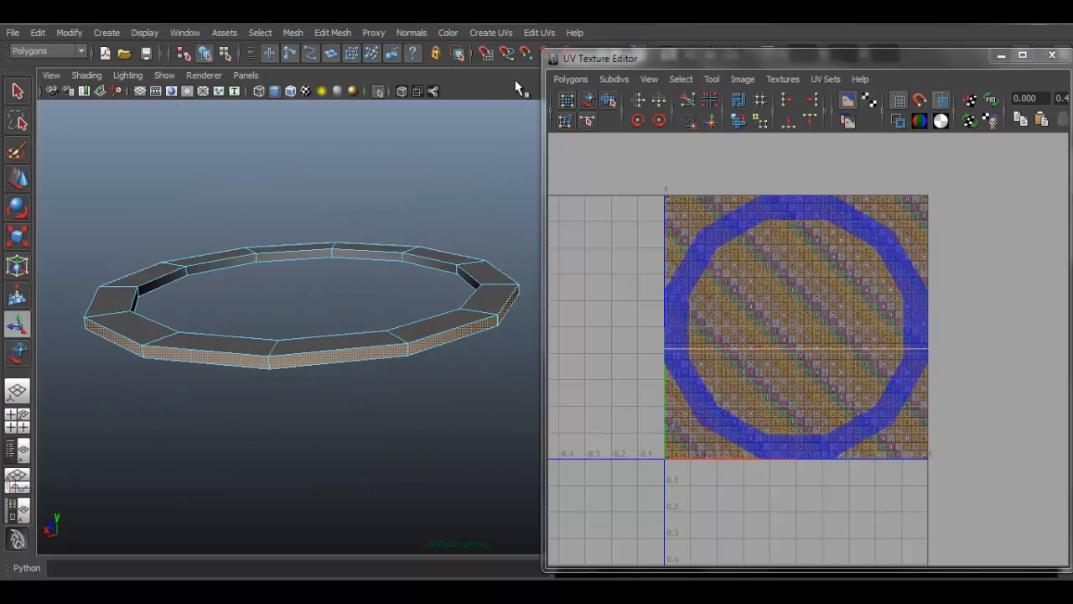
click(488, 32)
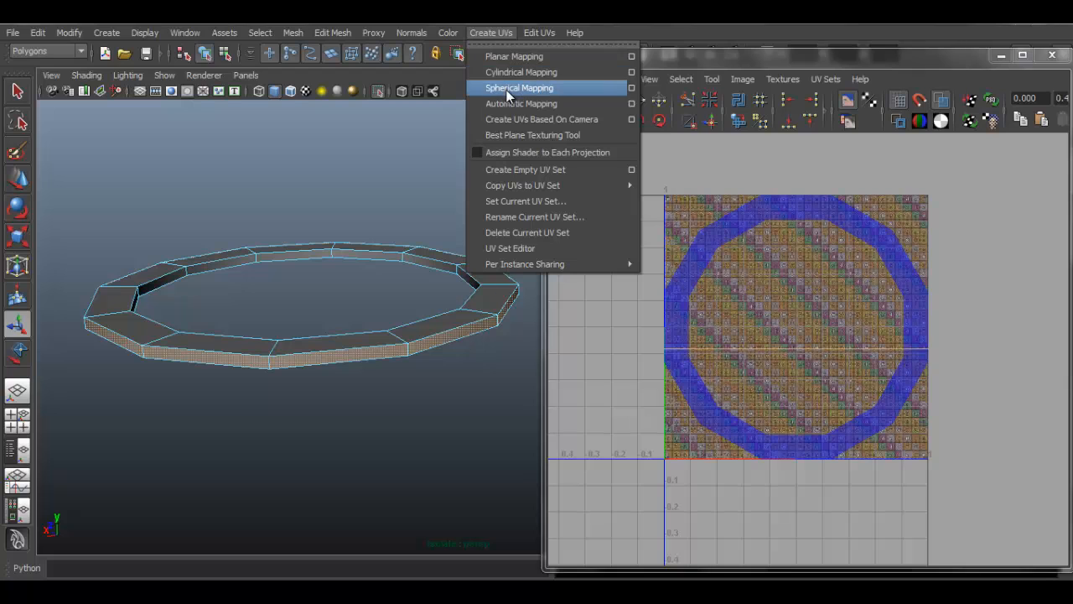
click(523, 72)
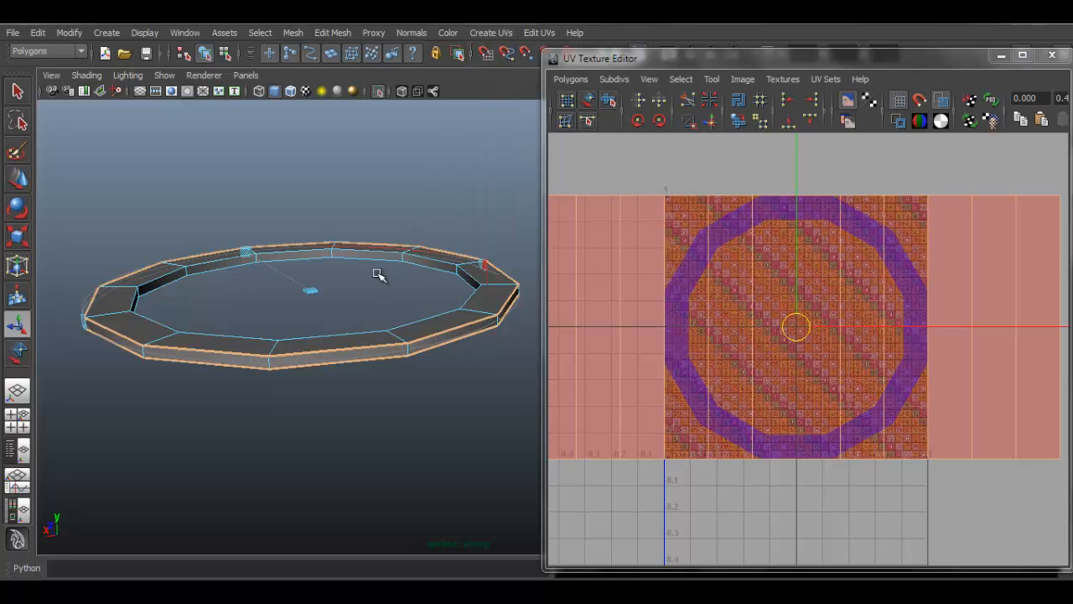
scroll(870, 400, down, 4)
scroll(344, 298, up, 2)
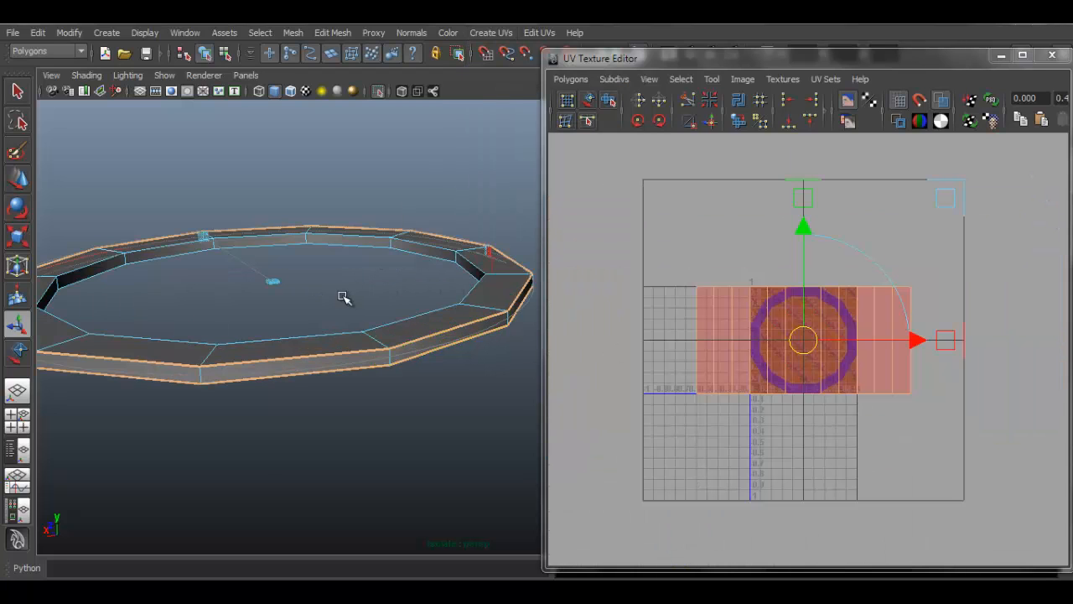
key(6)
alt+drag(446, 331, 485, 315)
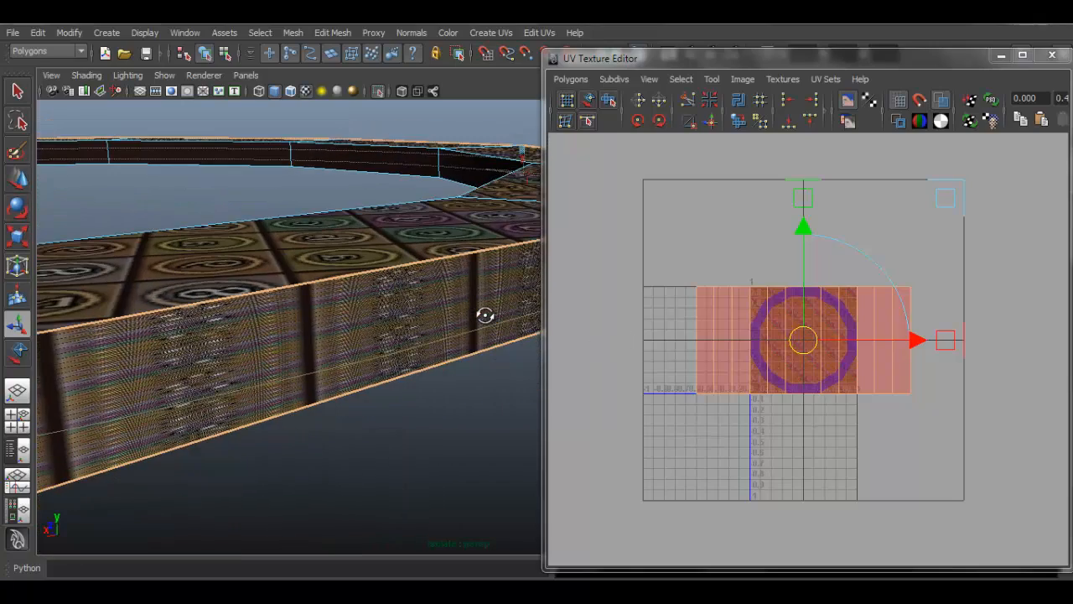
mouse_move(424, 148)
alt+mouse_down()
mouse_move(385, 216)
mouse_move(438, 223)
mouse_move(412, 152)
alt+mouse_up()
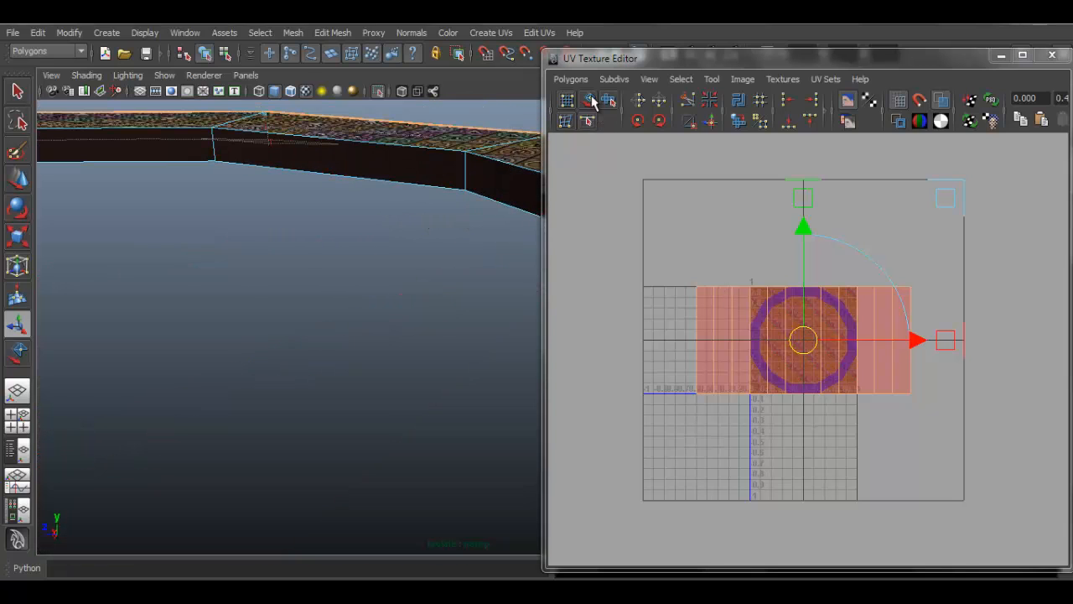
Step: Select all UVs of the ring's outer side shell and scale them down vertically into a thin strip
right_drag(886, 336, 946, 267)
click(910, 288)
alt+drag(501, 300, 595, 323)
key(r)
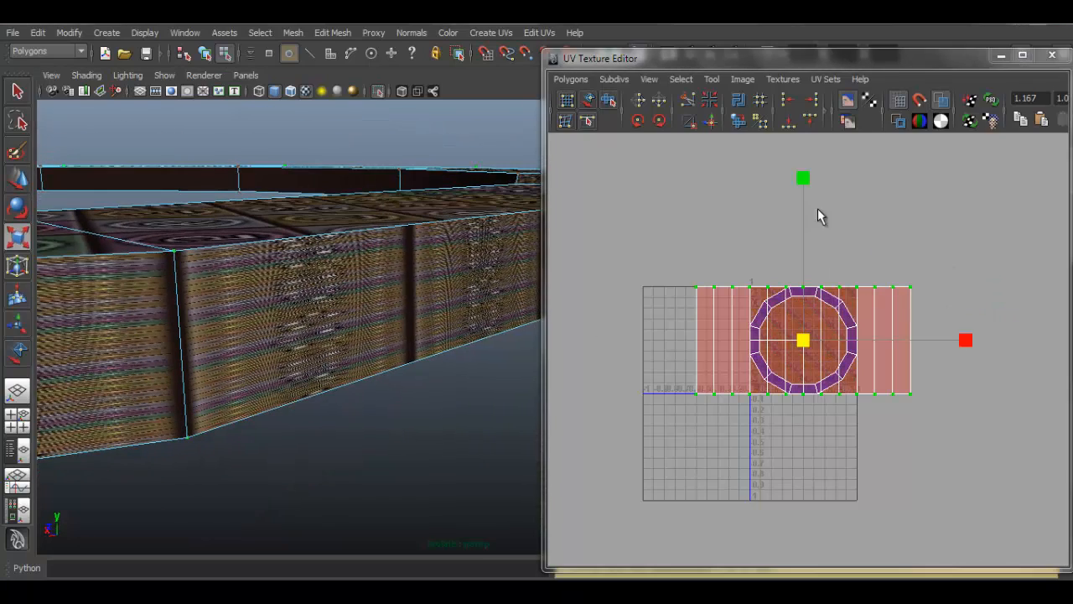
drag(807, 209, 821, 334)
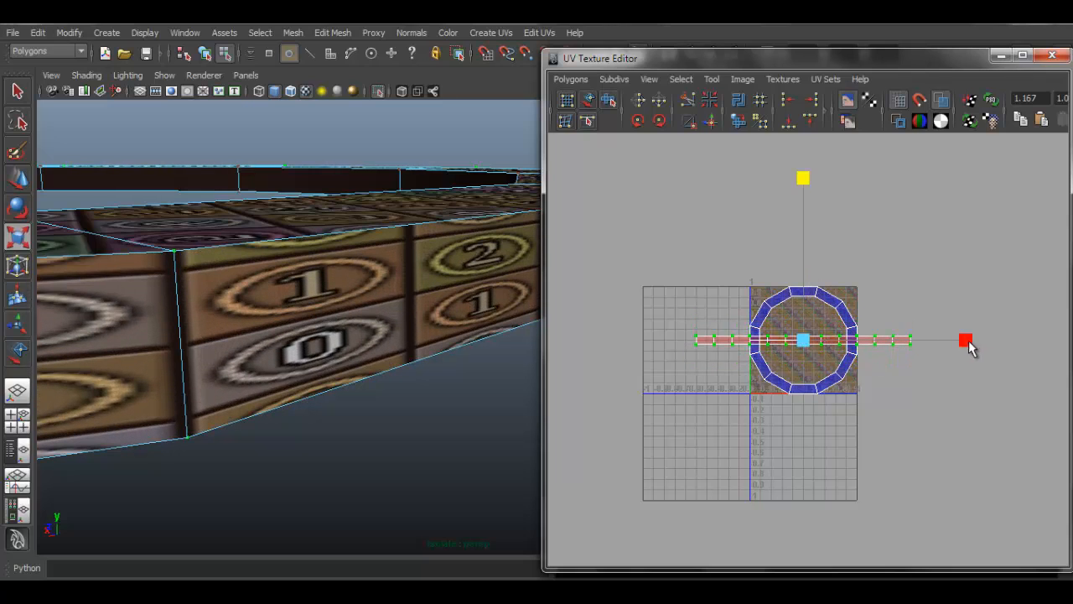
Step: Stretch the outer side's UV strip horizontally until the test texture squares look evenly proportioned on the faces
drag(968, 347, 1063, 341)
scroll(843, 347, down, 2)
drag(973, 350, 1072, 344)
scroll(963, 353, down, 1)
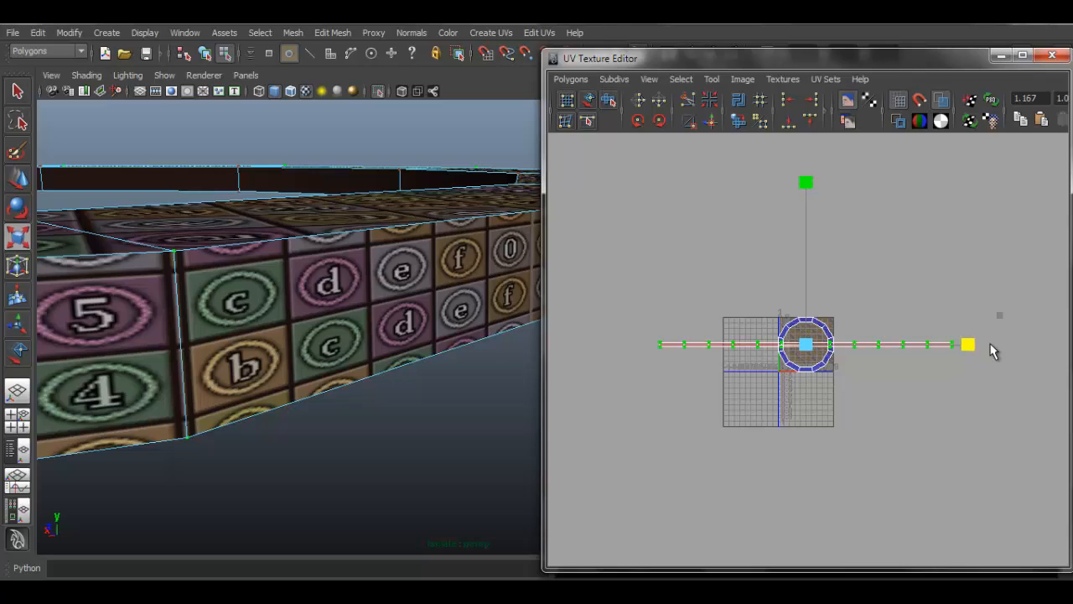
drag(991, 345, 993, 345)
scroll(849, 354, up, 9)
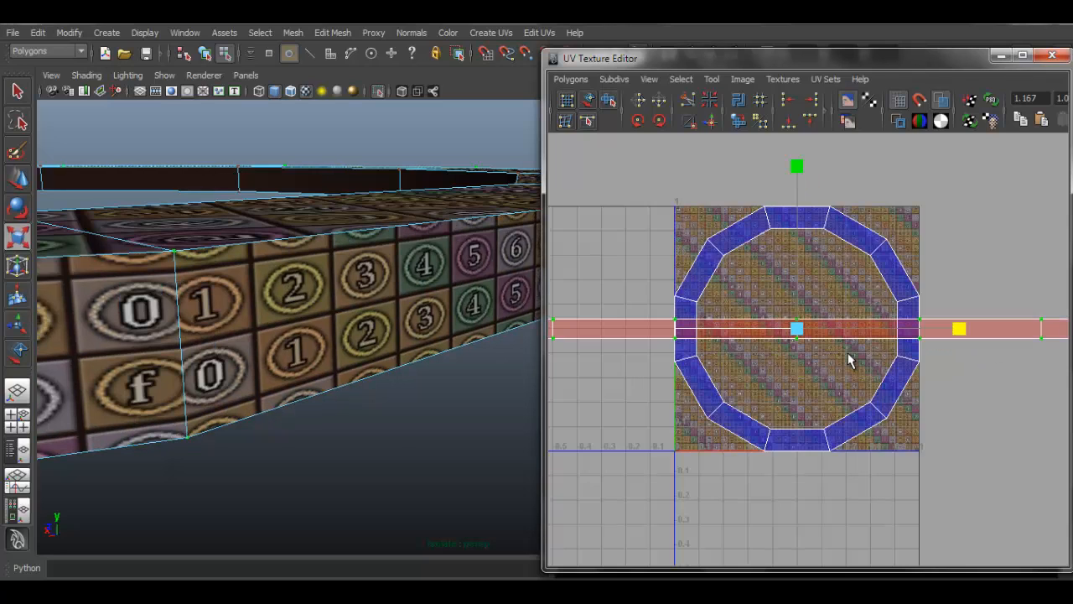
Step: Move the outer side's UV strip above the texture tile and try flipping it horizontally, restoring its original direction
scroll(847, 348, down, 4)
key(w)
drag(808, 337, 822, 223)
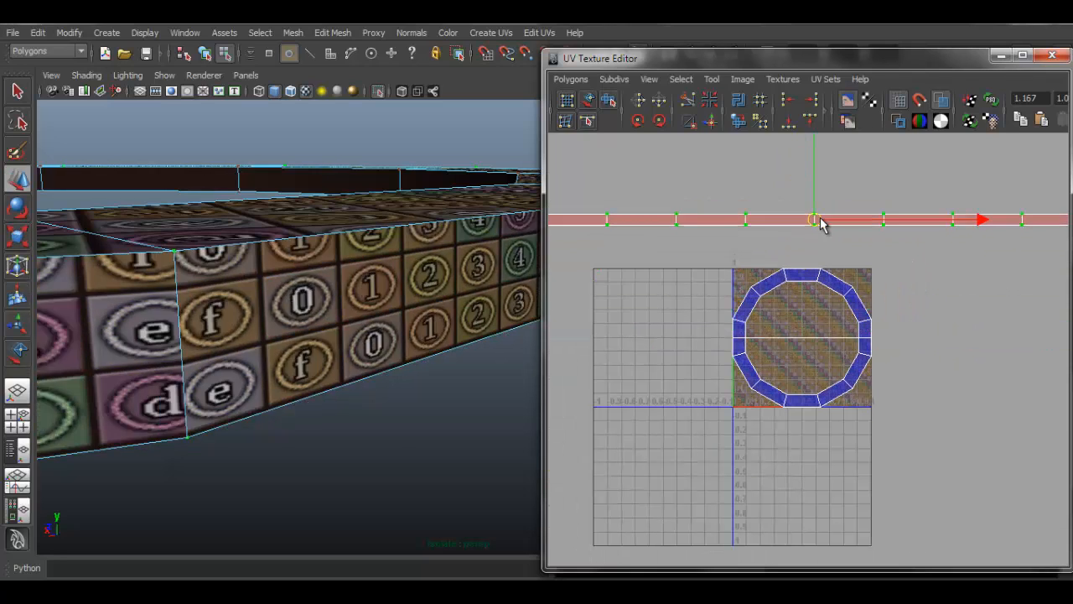
click(640, 104)
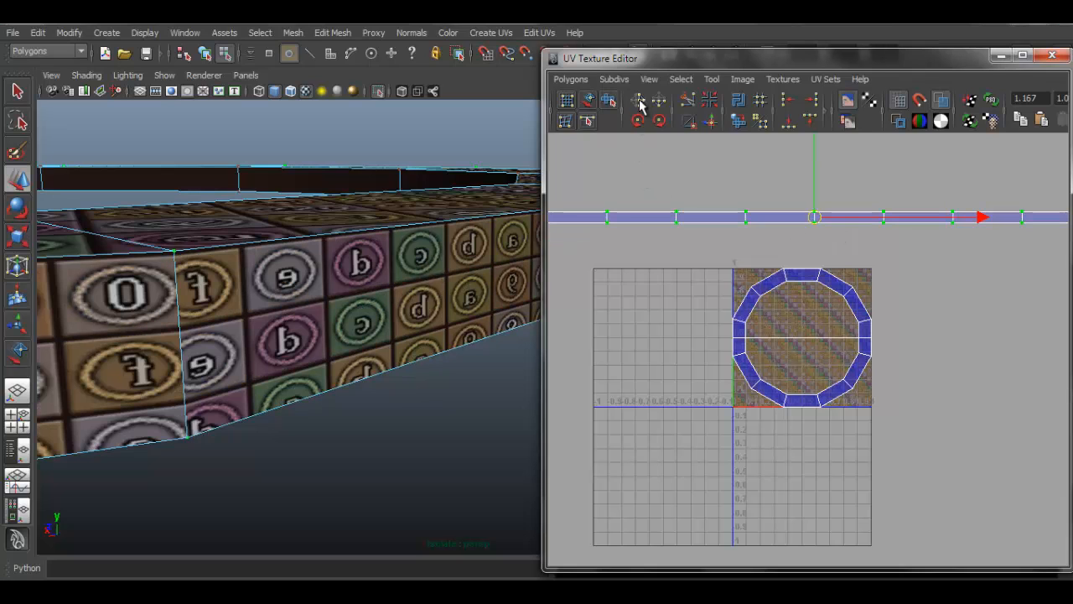
click(640, 104)
alt+middle_drag(678, 288, 694, 334)
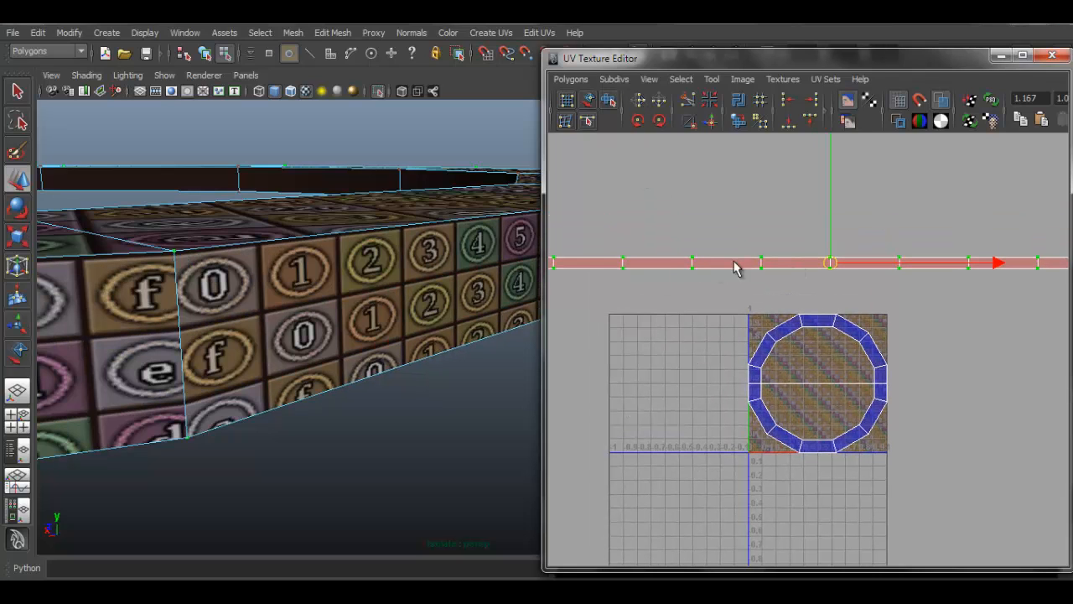
Step: Select the loop of faces on the ring's inner side and apply Cylindrical Mapping to it
alt+right_drag(436, 268, 304, 209)
alt+drag(304, 209, 454, 204)
right_click(414, 232)
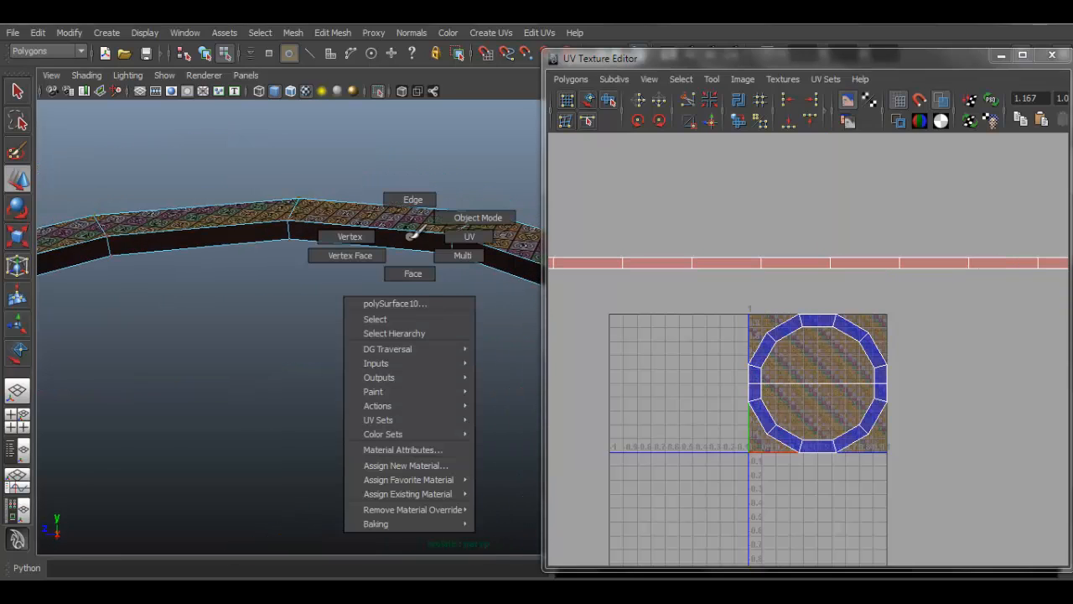
right_drag(417, 274, 418, 274)
alt+drag(472, 251, 483, 199)
click(420, 253)
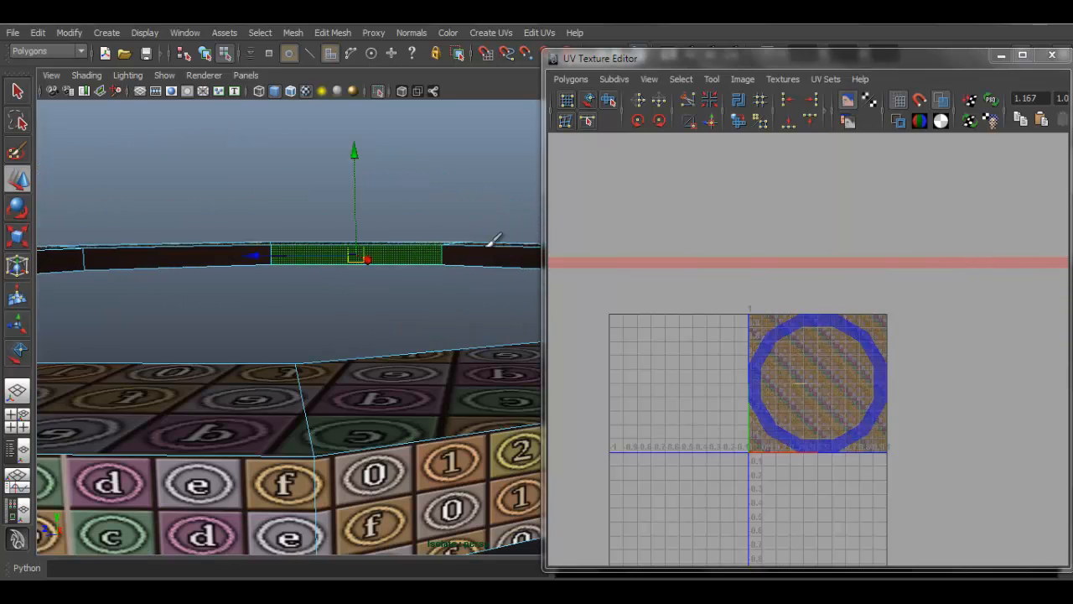
alt+drag(486, 252, 319, 243)
click(498, 37)
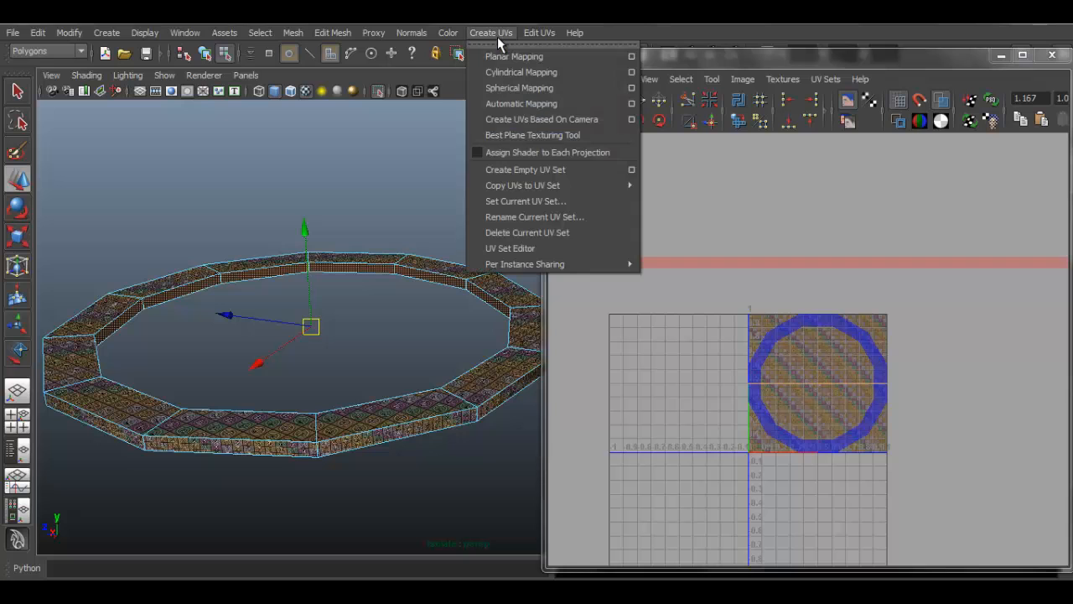
click(508, 73)
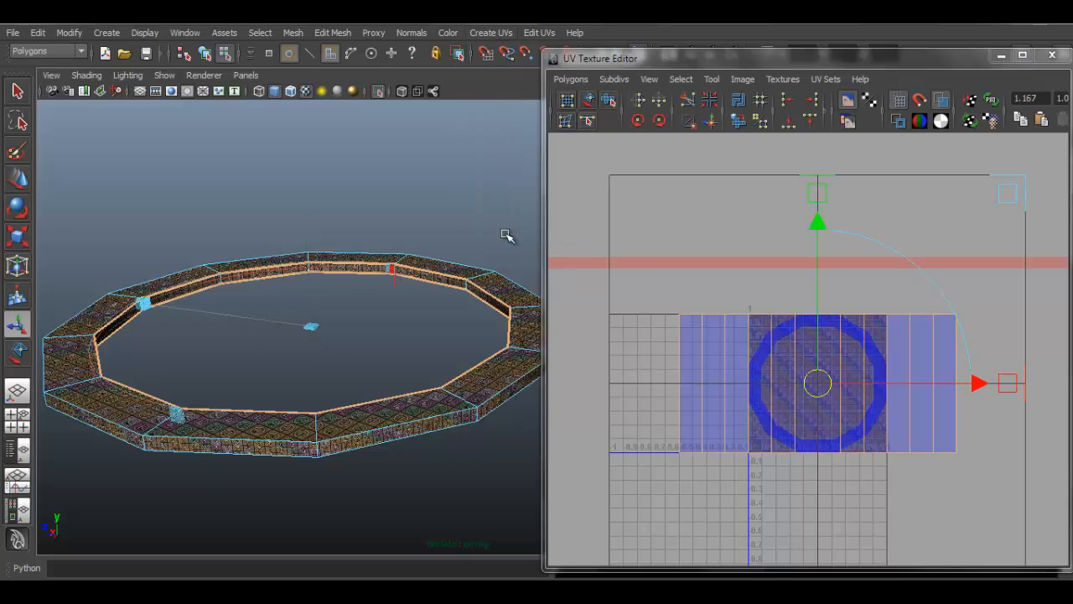
alt+drag(478, 383, 592, 407)
alt+right_drag(311, 271, 365, 277)
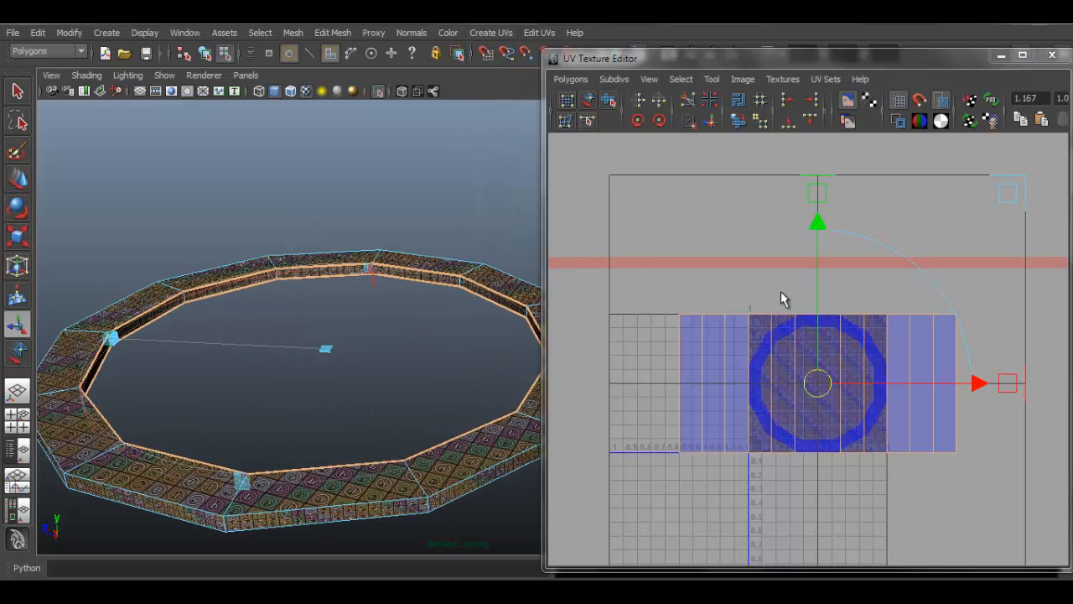
Step: Select the inner side's whole UV shell, flatten it vertically into a thin strip, and place it just below the outer strip
click(924, 211)
right_drag(960, 344, 954, 316)
drag(952, 308, 973, 324)
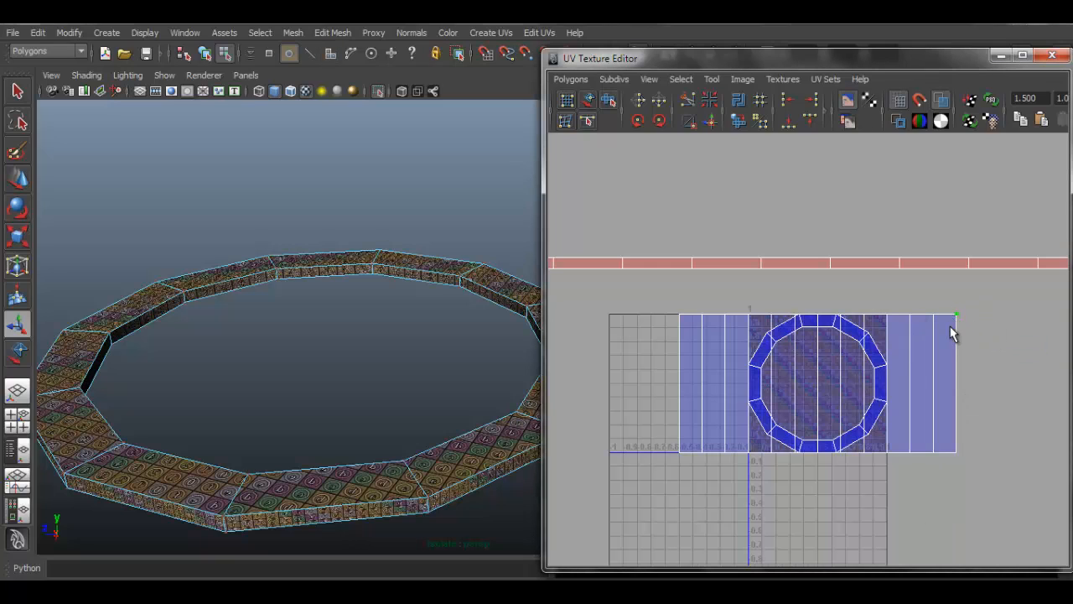
ctrl+right_drag(950, 327, 1006, 317)
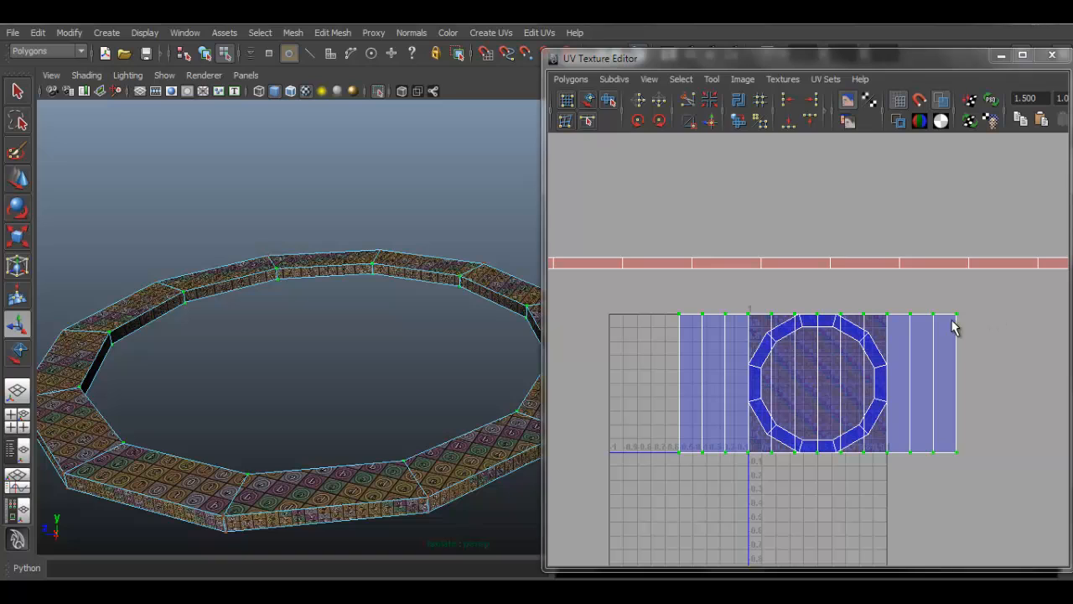
key(r)
drag(818, 226, 814, 272)
key(w)
scroll(924, 346, down, 3)
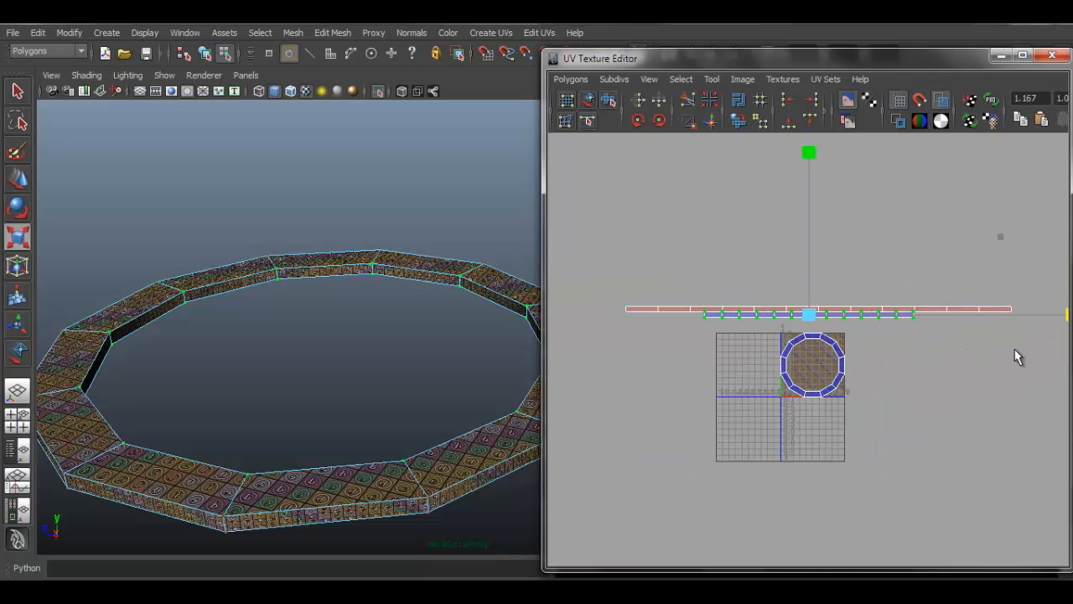
Step: Stretch the inner side's UV strip horizontally to match the outer strip's extent, checking the texture proportions on the ring
alt+right_drag(453, 341, 563, 280)
alt+middle_drag(563, 280, 613, 271)
alt+drag(503, 245, 453, 179)
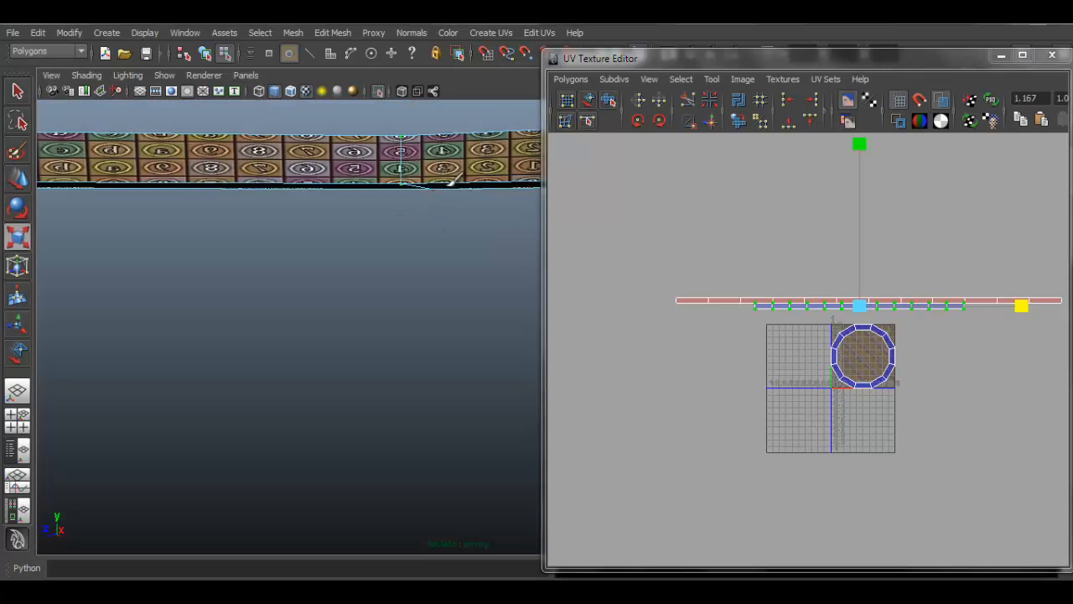
alt+middle_drag(451, 181, 358, 257)
alt+right_drag(432, 312, 510, 326)
alt+middle_drag(763, 377, 608, 373)
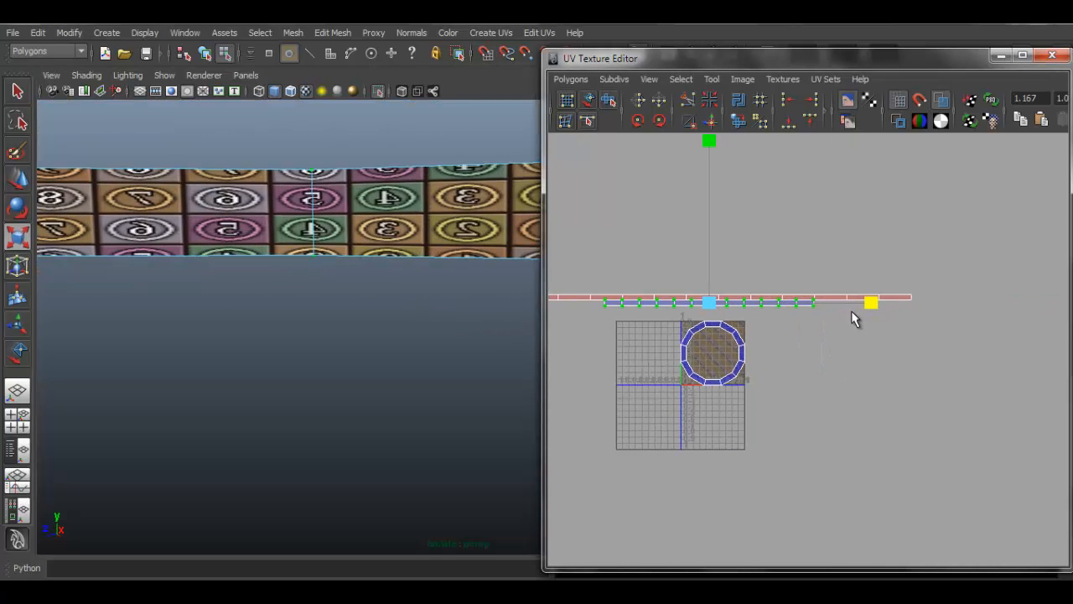
drag(893, 308, 1016, 317)
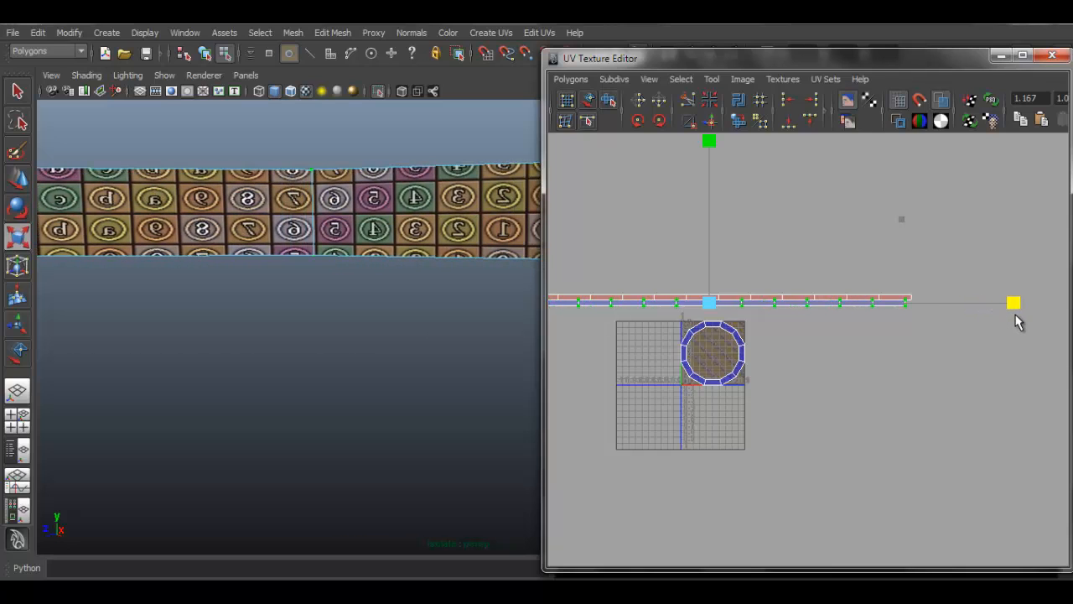
Step: Return to object selection, bring the whole water tower back into view, and select one of its legs
right_drag(437, 216, 544, 168)
click(380, 90)
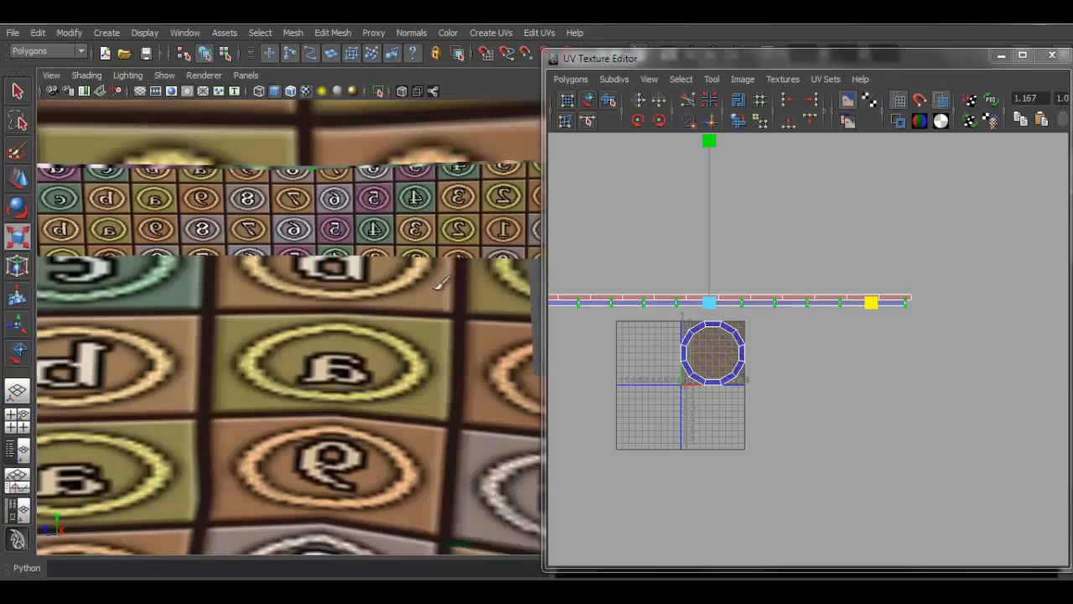
alt+right_drag(441, 282, 93, 172)
alt+right_drag(369, 252, 168, 219)
alt+drag(369, 260, 201, 276)
alt+right_drag(310, 293, 151, 260)
alt+middle_drag(342, 280, 466, 162)
alt+drag(475, 308, 444, 316)
alt+middle_drag(386, 354, 433, 247)
click(452, 305)
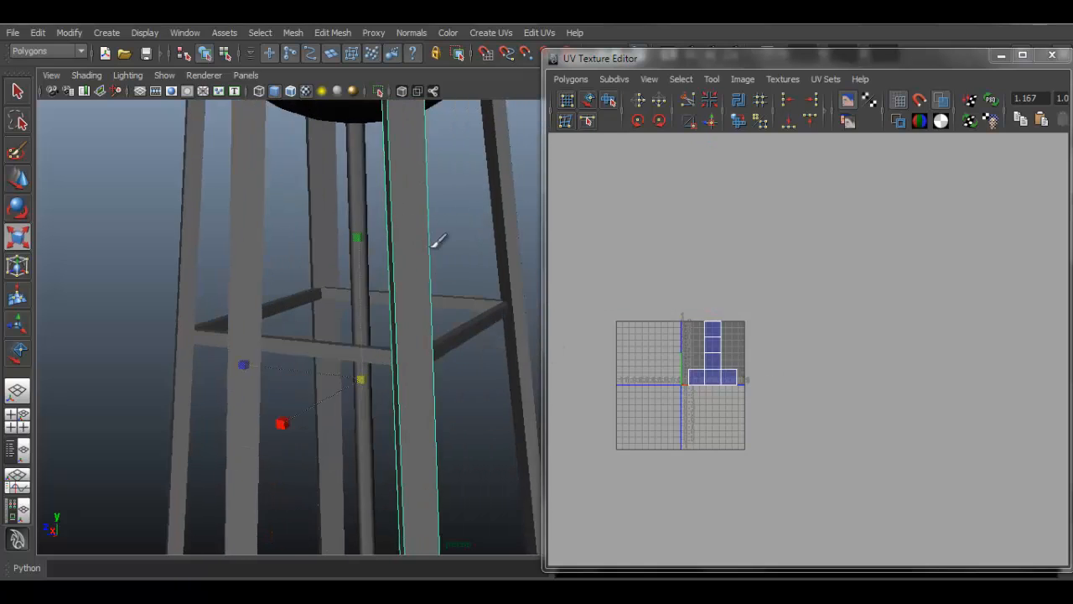
Step: Examine the tower's untextured legs and cross braces from several angles
alt+right_drag(434, 245, 369, 234)
alt+drag(482, 252, 472, 289)
alt+middle_drag(417, 282, 406, 249)
alt+drag(482, 245, 472, 257)
alt+middle_drag(404, 248, 384, 275)
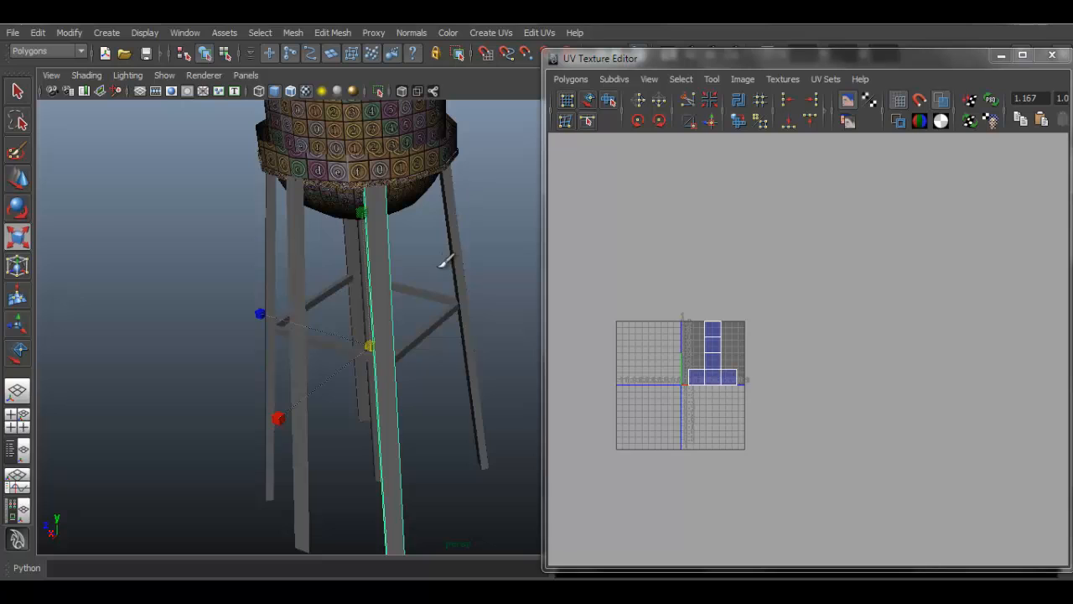
alt+drag(444, 262, 457, 220)
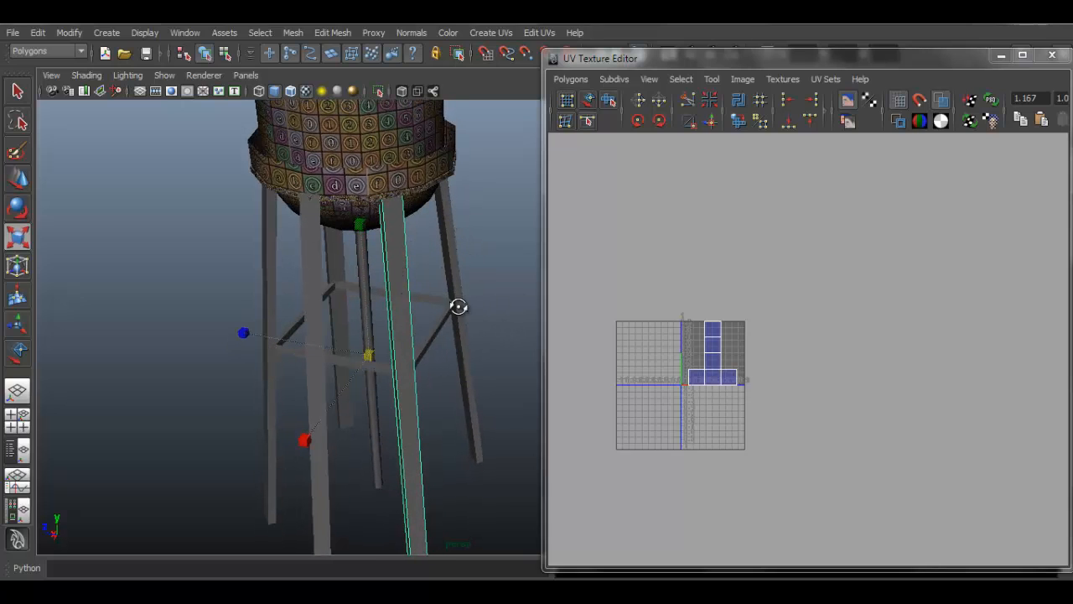
alt+drag(458, 307, 362, 218)
alt+drag(413, 340, 394, 188)
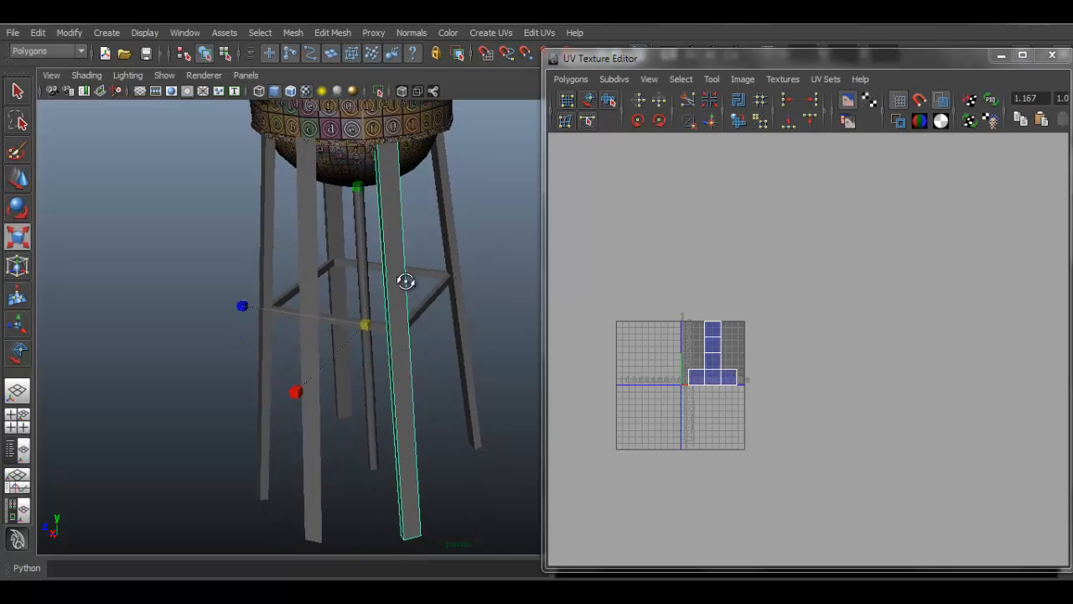
alt+drag(406, 282, 433, 249)
click(449, 200)
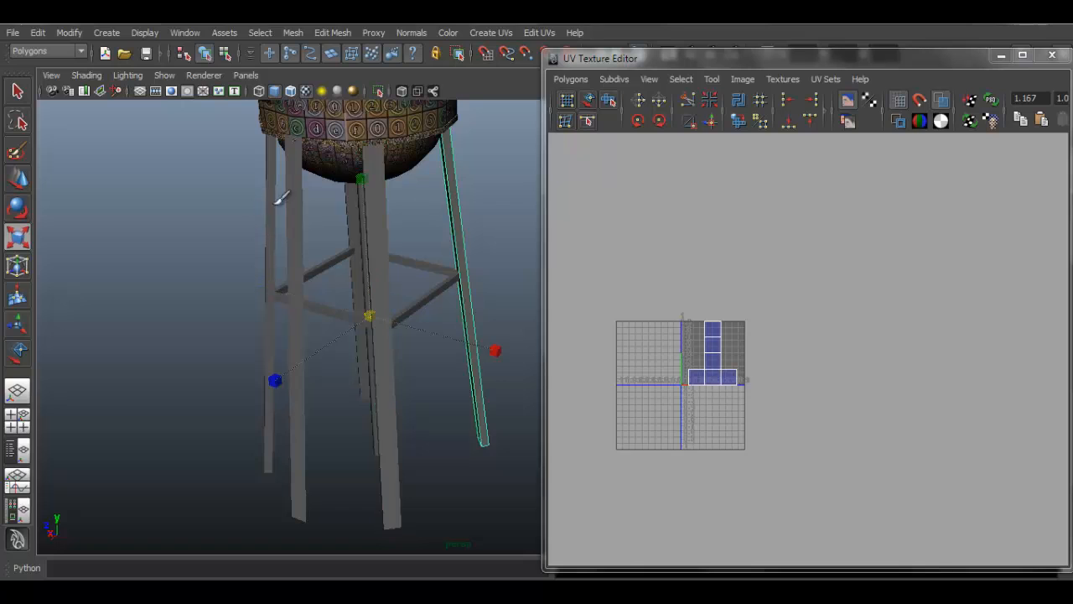
click(388, 344)
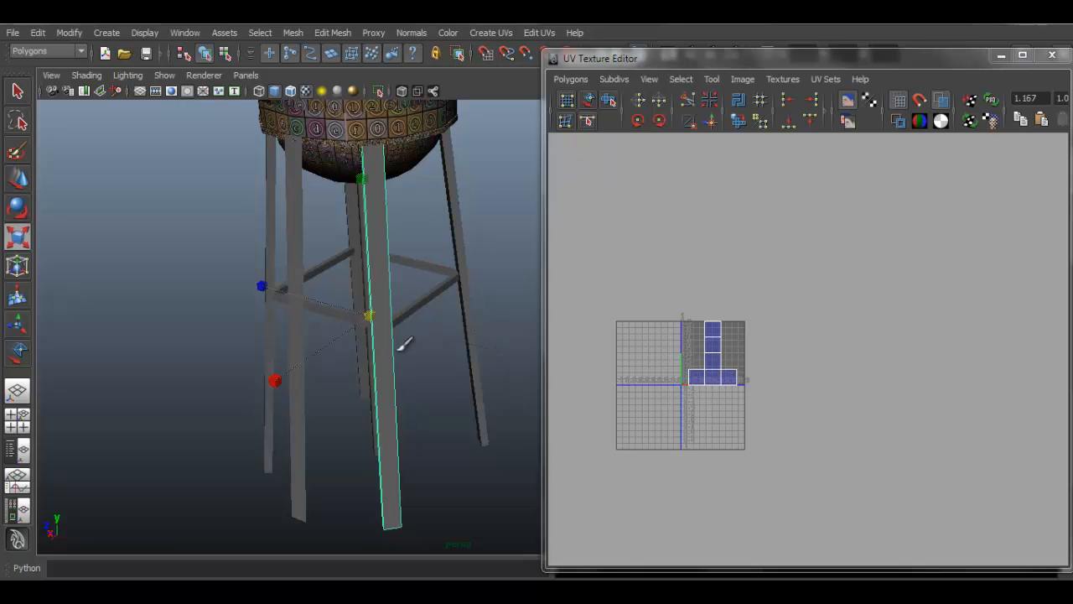
alt+drag(402, 343, 430, 216)
right_click(428, 216)
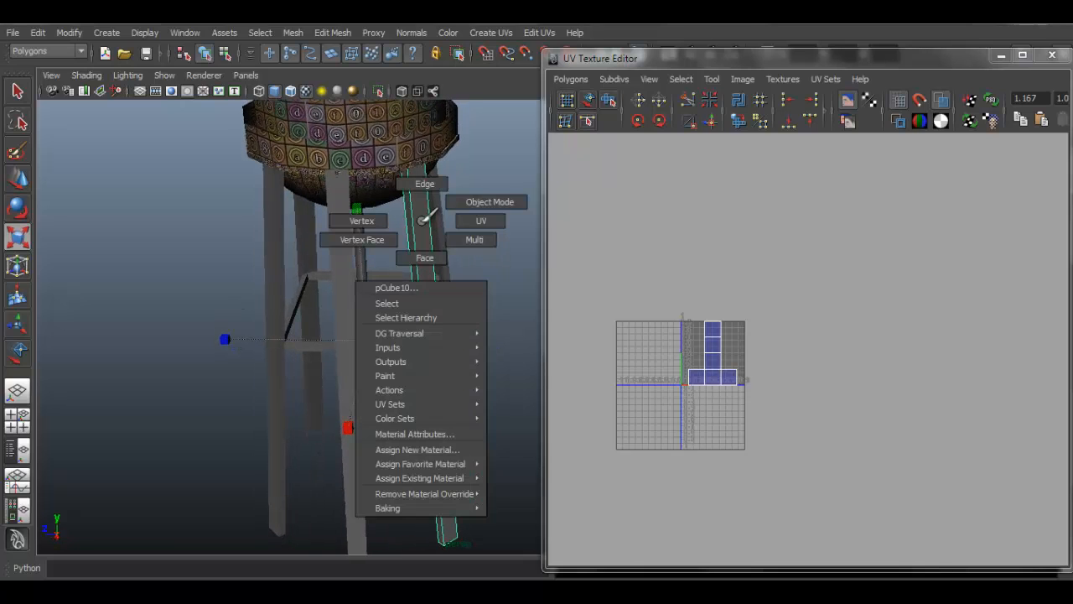
mouse_move(466, 479)
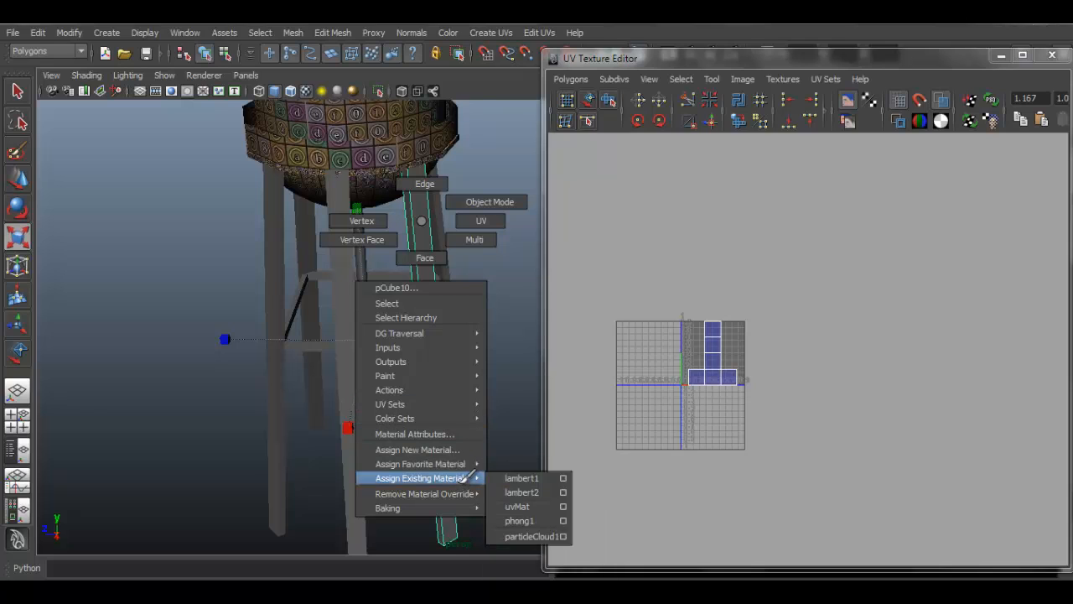
click(354, 343)
click(236, 225)
Step: Select the entire water tower and assign the existing uvMat material to all of its parts
alt+right_drag(368, 262, 290, 208)
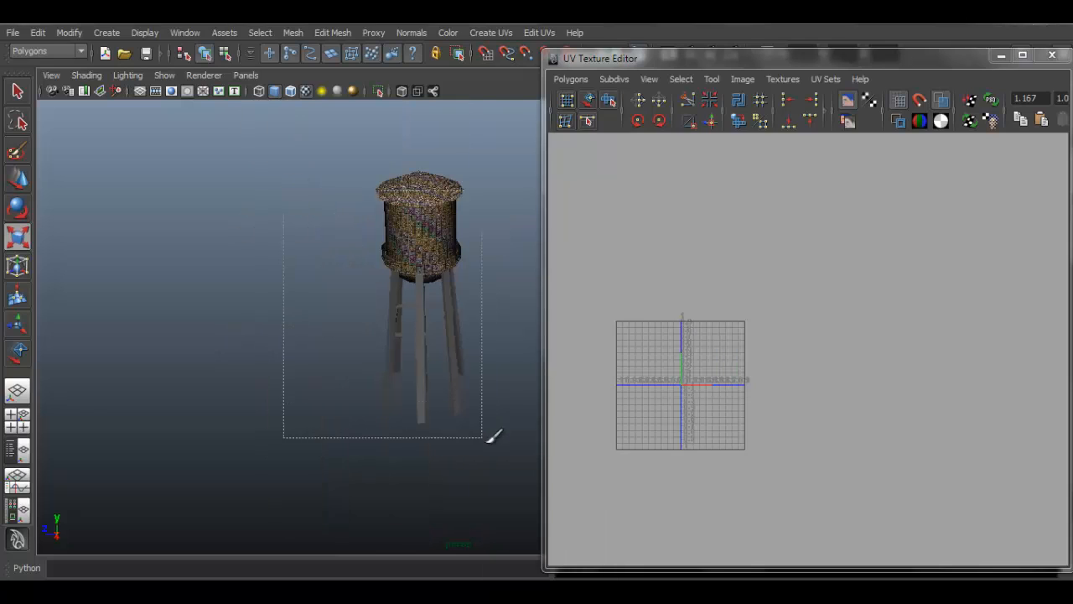
drag(488, 438, 491, 436)
right_click(430, 290)
mouse_move(468, 549)
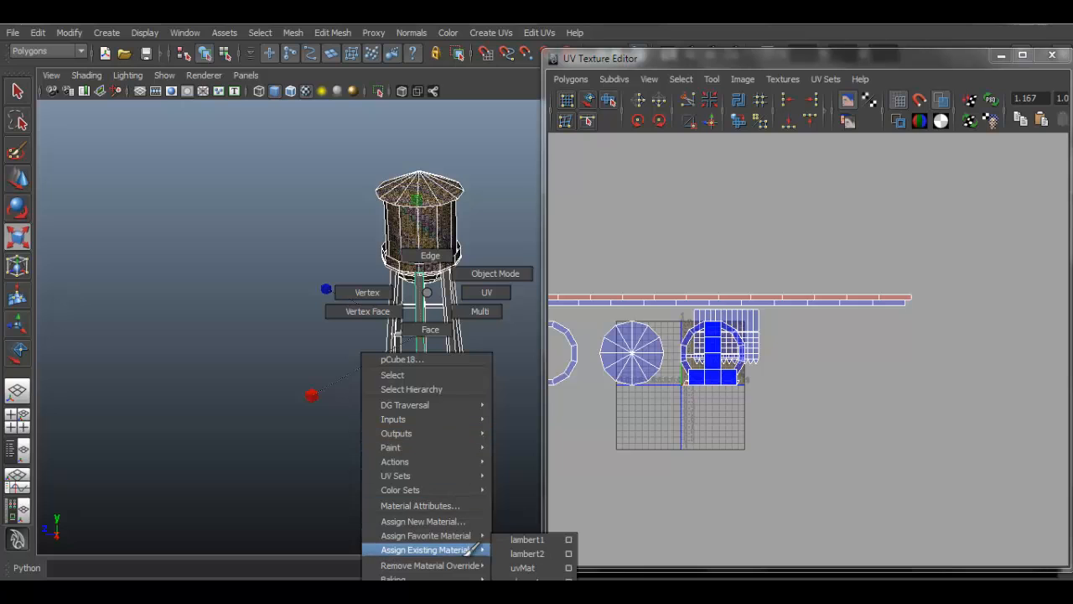
click(552, 570)
Step: Select one front leg of the tower and isolate it in the view
alt+drag(485, 350, 436, 323)
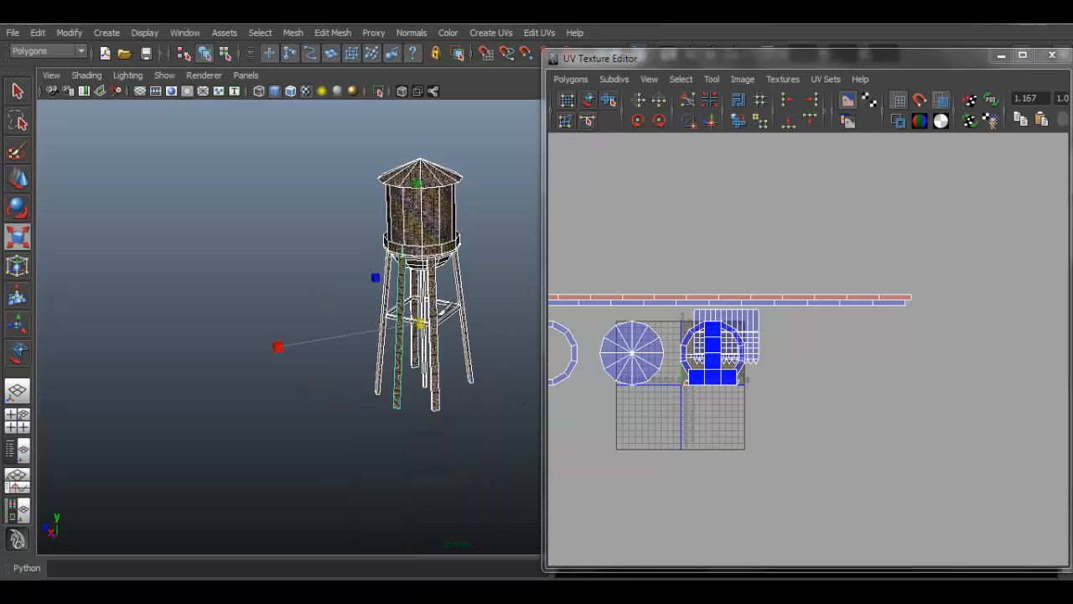
alt+right_drag(436, 323, 738, 474)
alt+drag(414, 284, 444, 276)
click(393, 256)
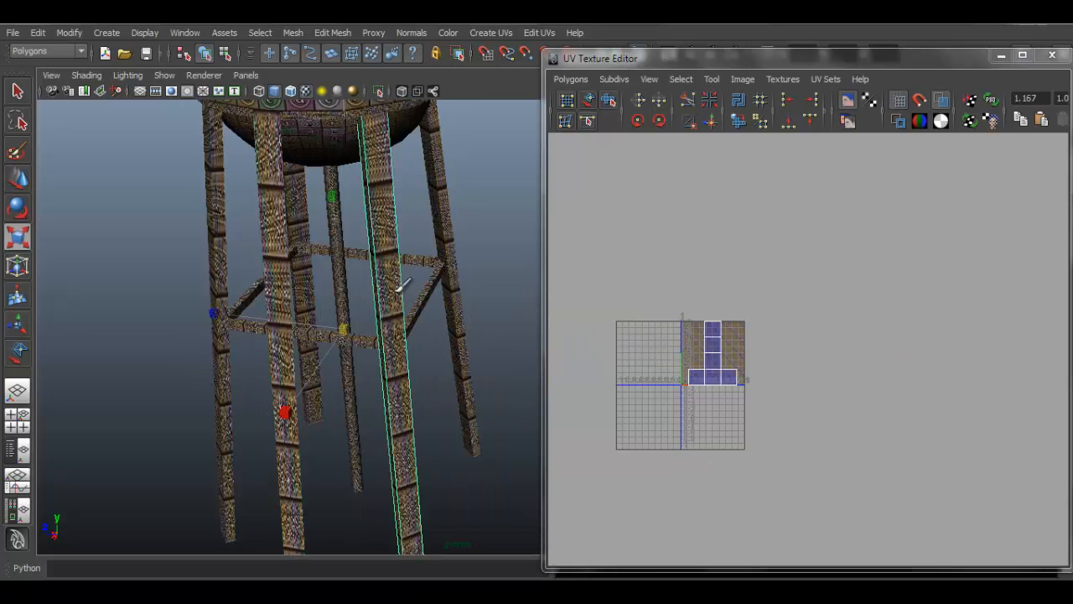
alt+middle_drag(378, 212, 388, 258)
alt+right_drag(388, 259, 445, 295)
alt+middle_drag(445, 295, 419, 304)
alt+right_drag(420, 304, 395, 285)
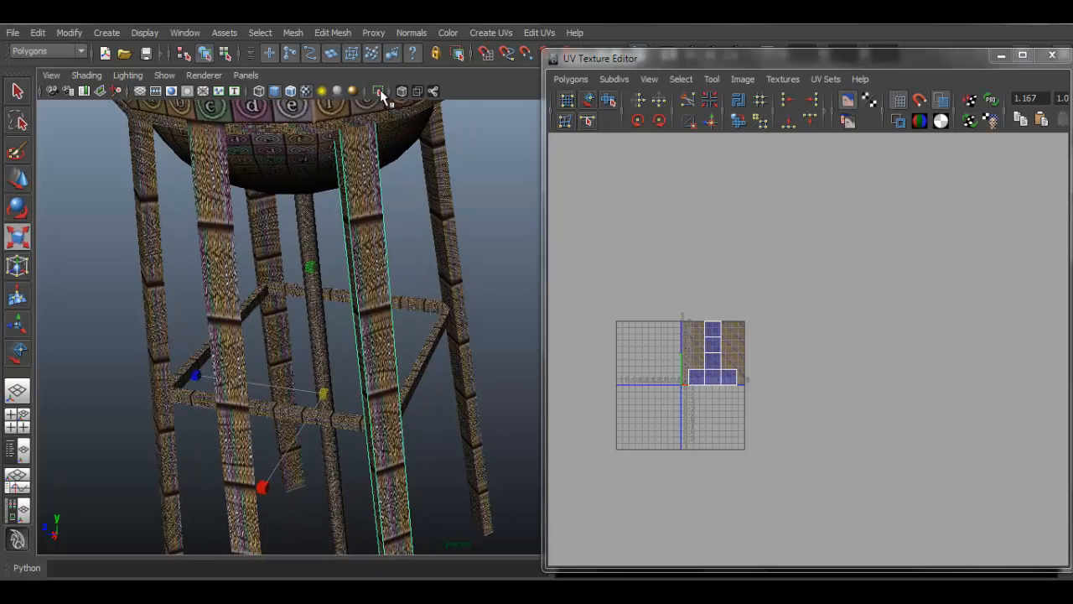
click(378, 90)
mouse_move(419, 311)
alt+mouse_down()
mouse_move(449, 319)
mouse_move(438, 307)
alt+mouse_up()
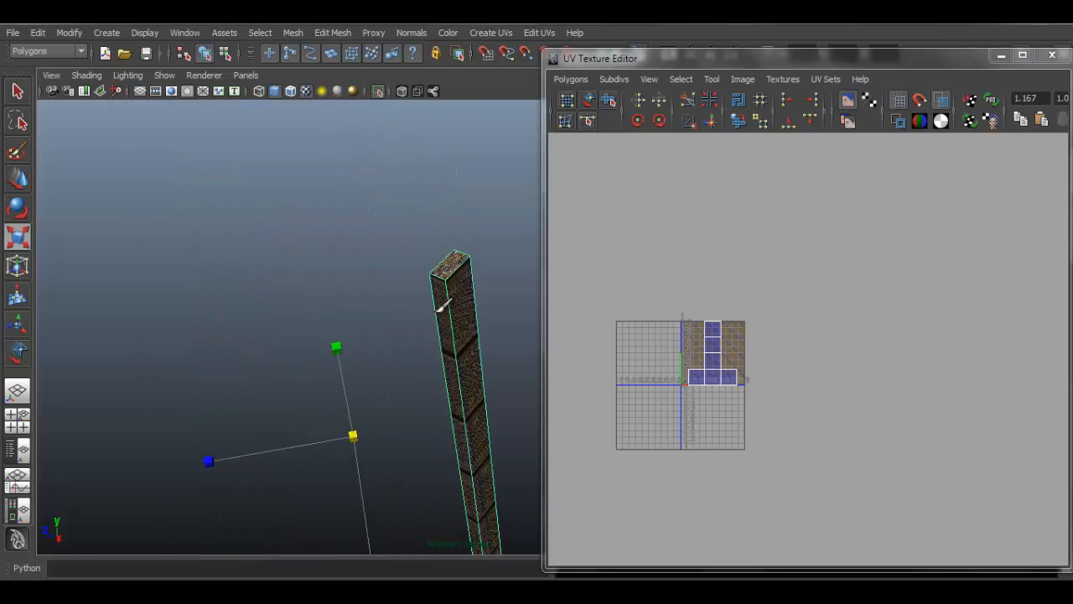
click(379, 91)
click(379, 91)
Step: Delete the leg's top end face, then apply a planar mapping to one of its long side faces
right_click(460, 283)
right_drag(469, 295, 463, 317)
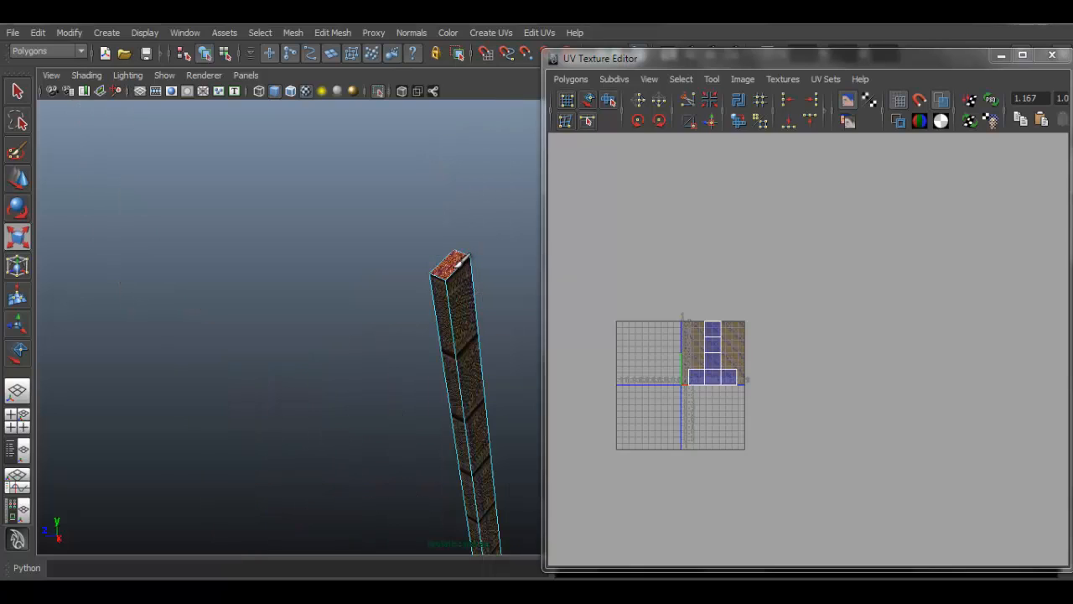
click(475, 304)
alt+drag(498, 354, 382, 206)
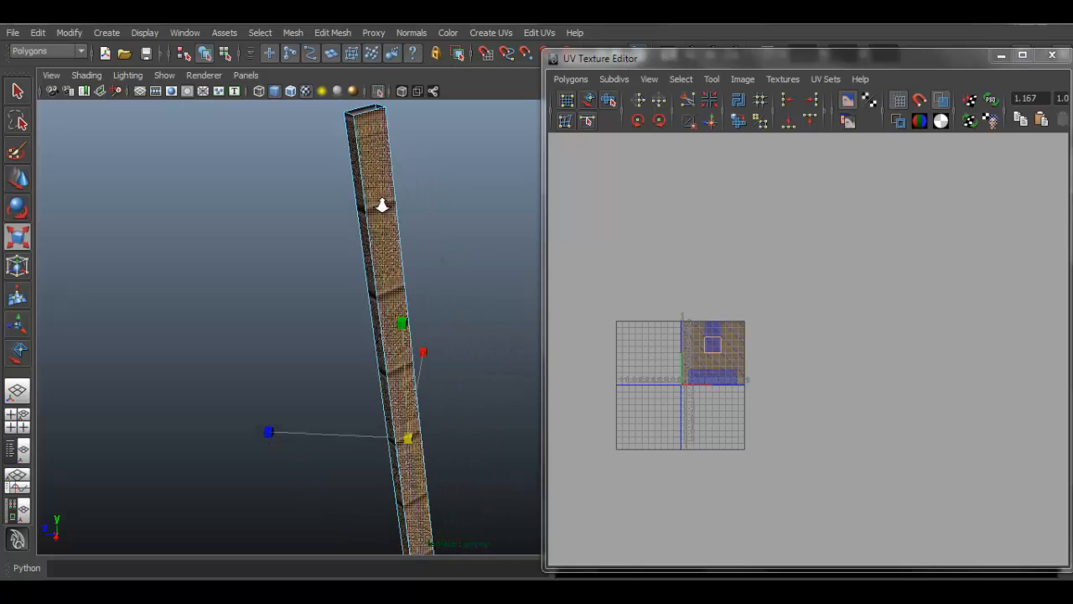
alt+right_drag(382, 206, 353, 188)
click(487, 34)
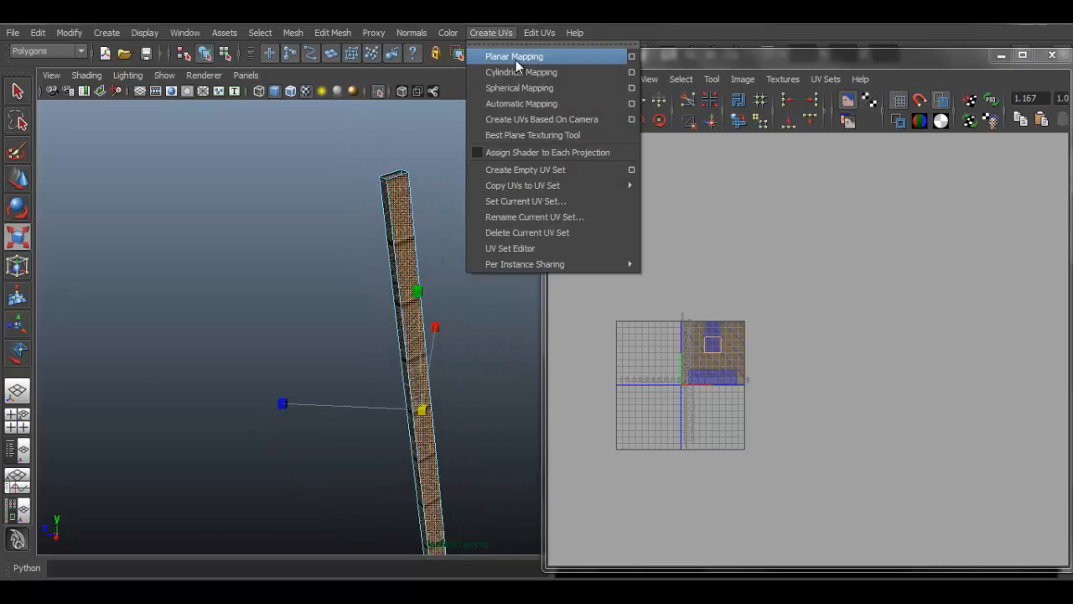
click(516, 59)
Step: Apply the same planar mapping to two more long side faces of the leg, one face at a time
alt+drag(398, 340, 478, 295)
click(456, 256)
click(456, 245)
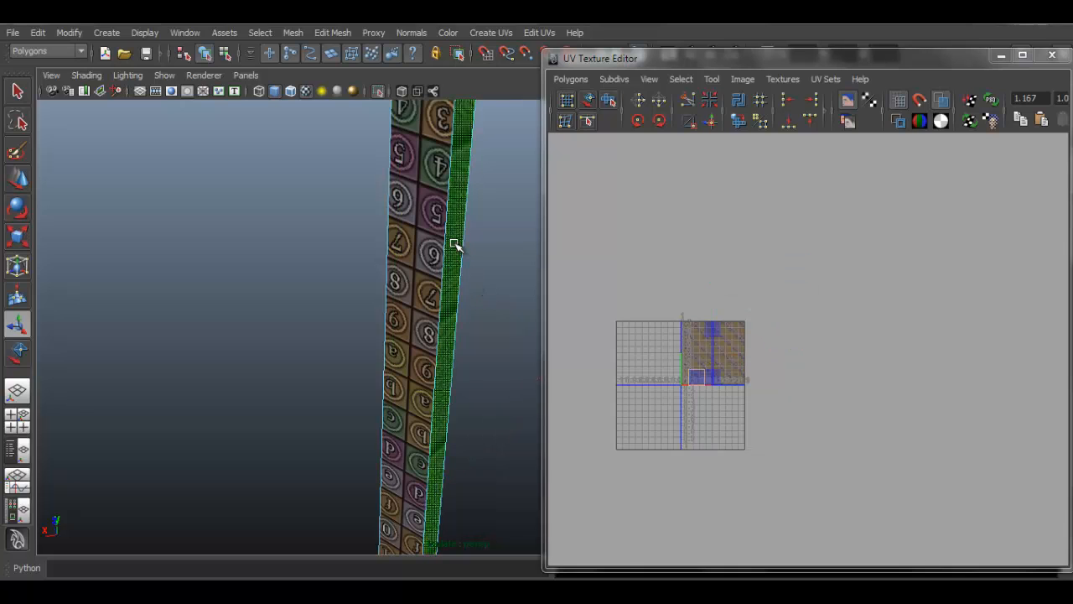
key(g)
alt+drag(392, 249, 275, 255)
click(376, 198)
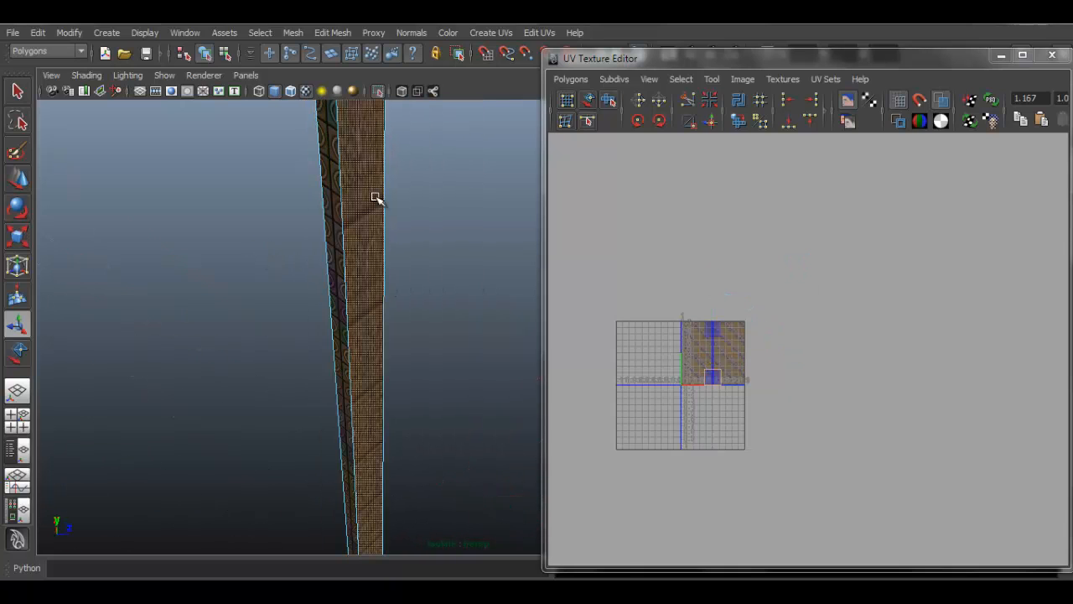
key(g)
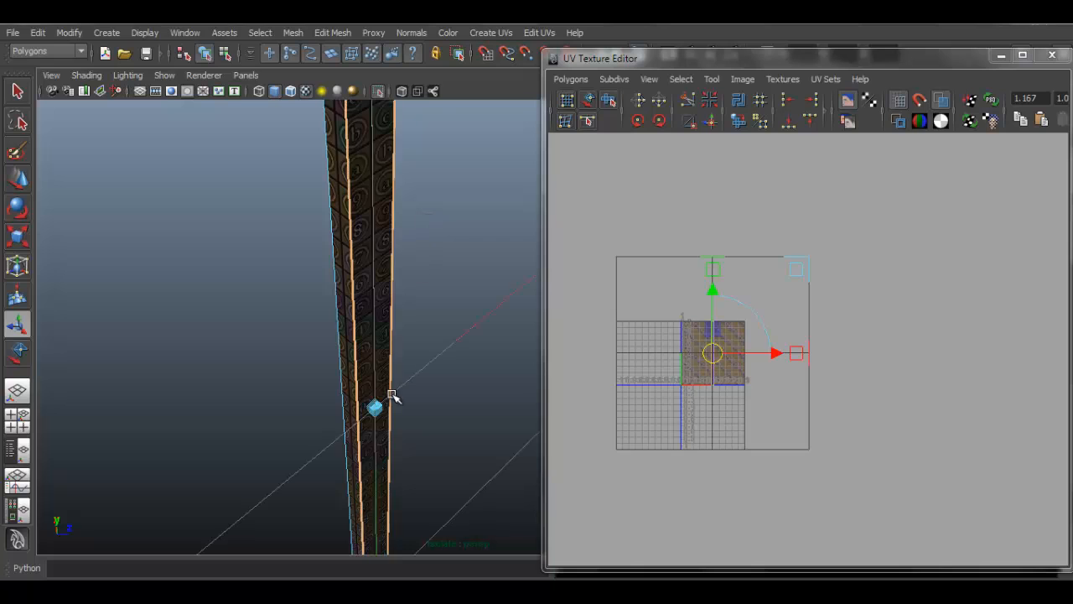
Step: Select the small end face at the bottom of the leg and planar map it
alt+middle_drag(393, 395, 465, 244)
alt+drag(417, 348, 374, 290)
alt+middle_drag(374, 290, 520, 38)
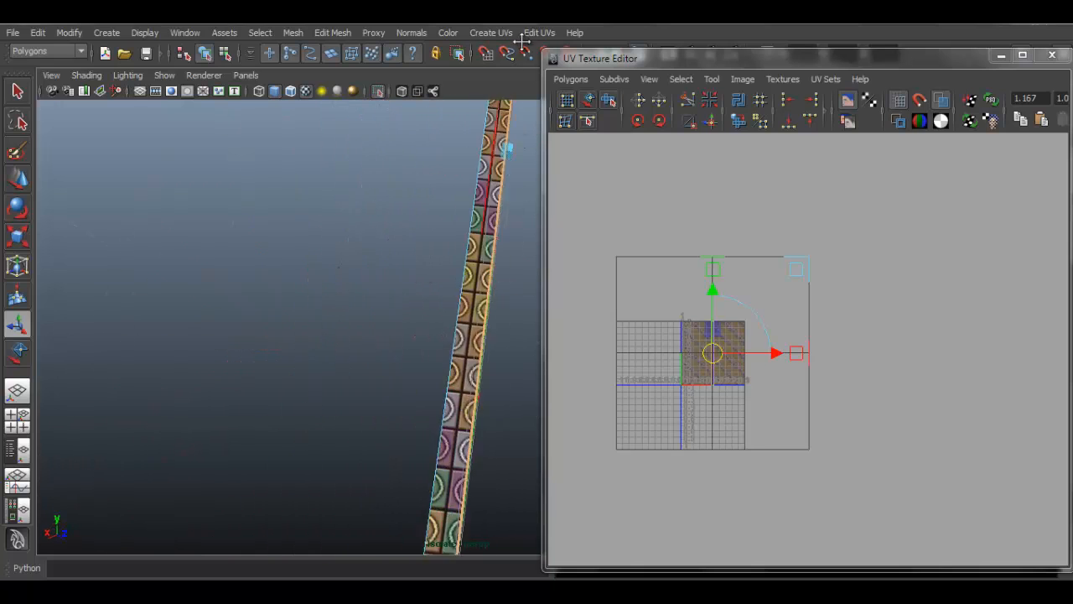
alt+middle_drag(472, 302, 467, 158)
alt+drag(467, 158, 462, 240)
click(460, 270)
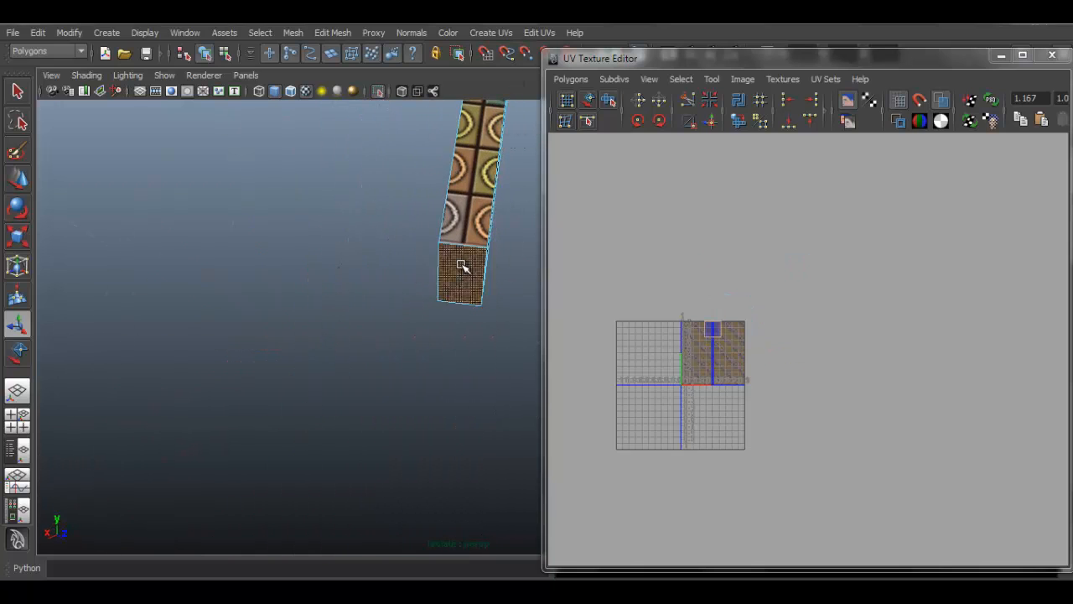
key(g)
Step: Move the bottom face's UV shell sideways clear of the leg's other shells, and show the whole tower again in object selection
alt+drag(513, 194, 474, 251)
scroll(713, 317, up, 7)
alt+middle_drag(619, 308, 889, 321)
scroll(795, 315, down, 5)
scroll(850, 393, up, 2)
drag(923, 377, 1060, 377)
right_drag(435, 222, 498, 204)
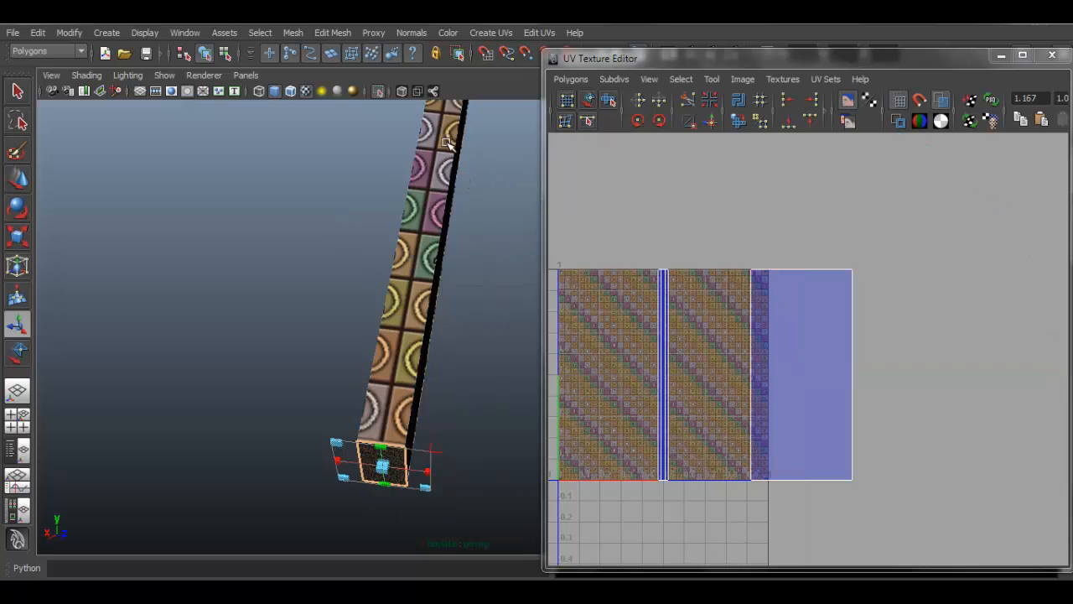
click(378, 91)
alt+drag(424, 203, 465, 214)
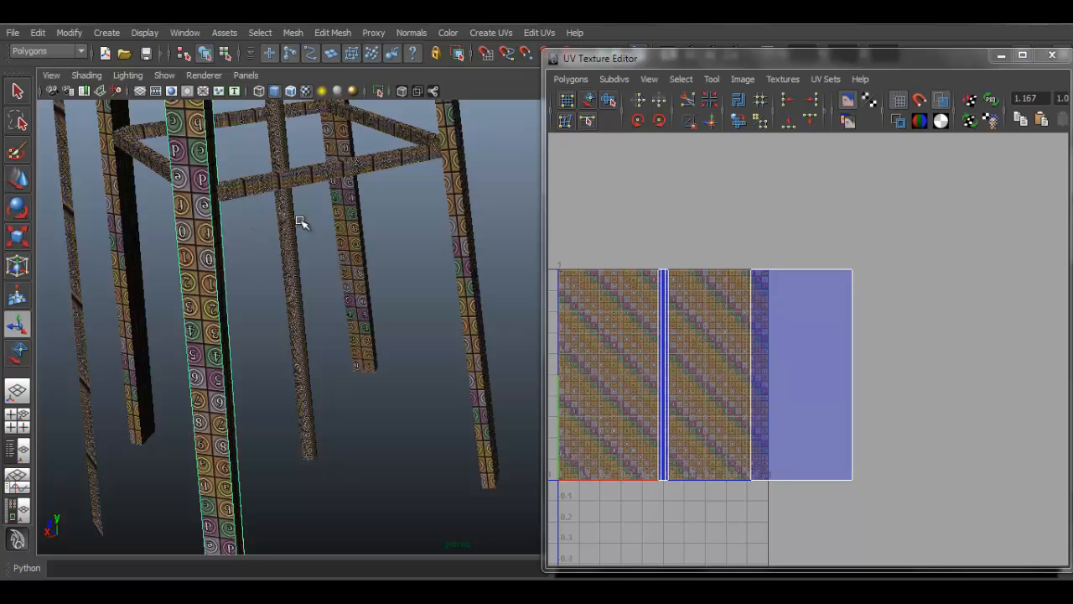
Step: Select one horizontal cross brace between the legs and planar map its long outer side face
alt+drag(356, 215, 377, 232)
click(376, 233)
alt+drag(328, 280, 406, 203)
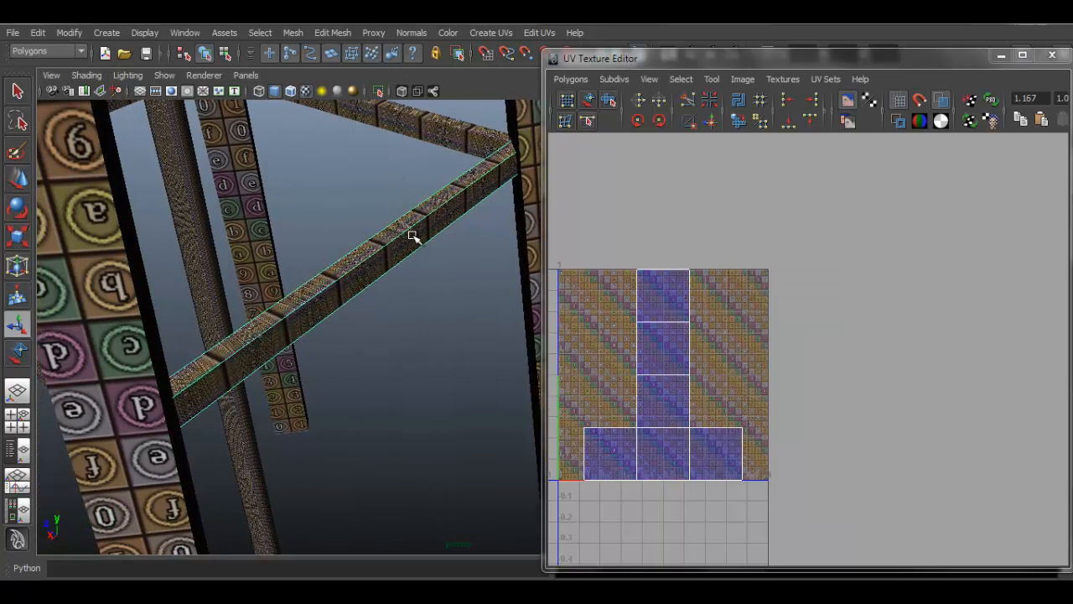
right_drag(426, 216, 427, 235)
click(427, 222)
click(490, 32)
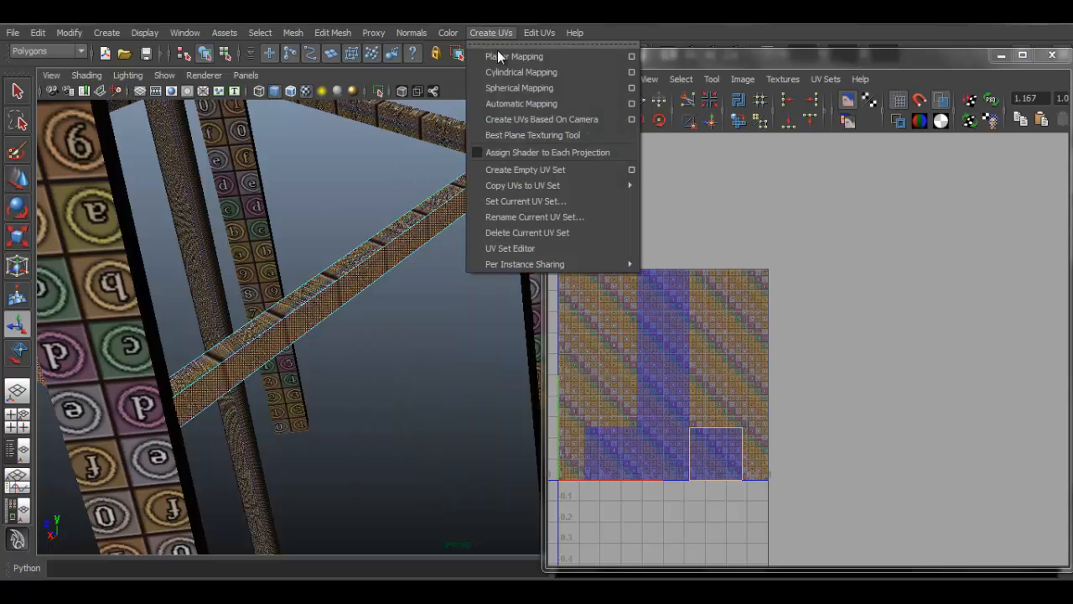
click(497, 53)
Step: Planar map the cross brace's long top face and its opposite side face individually
alt+drag(412, 218, 436, 237)
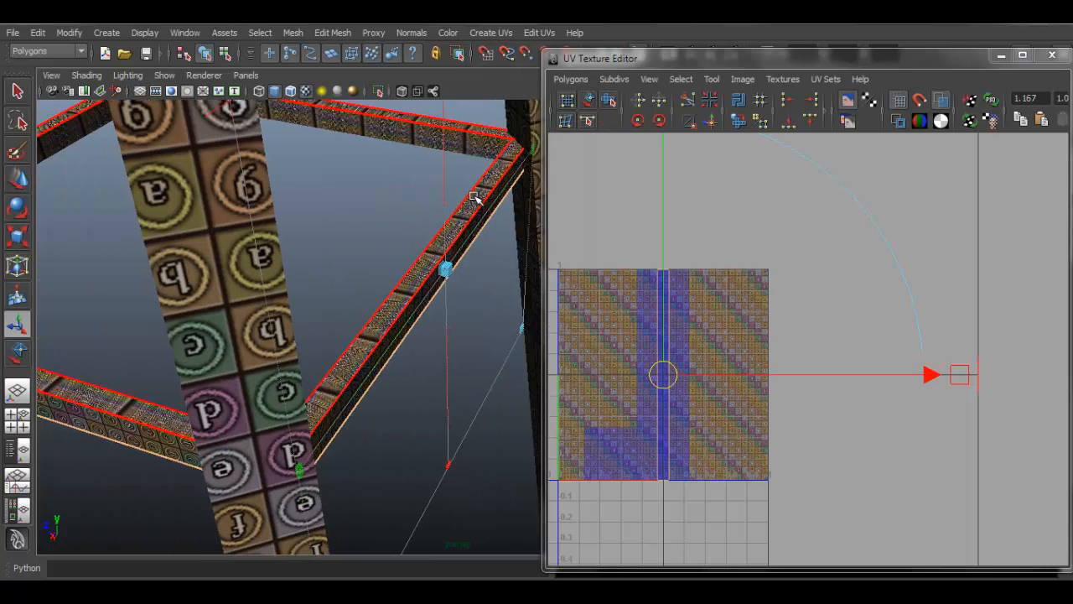
key(ctrl+z)
key(g)
alt+drag(463, 322, 367, 240)
click(423, 234)
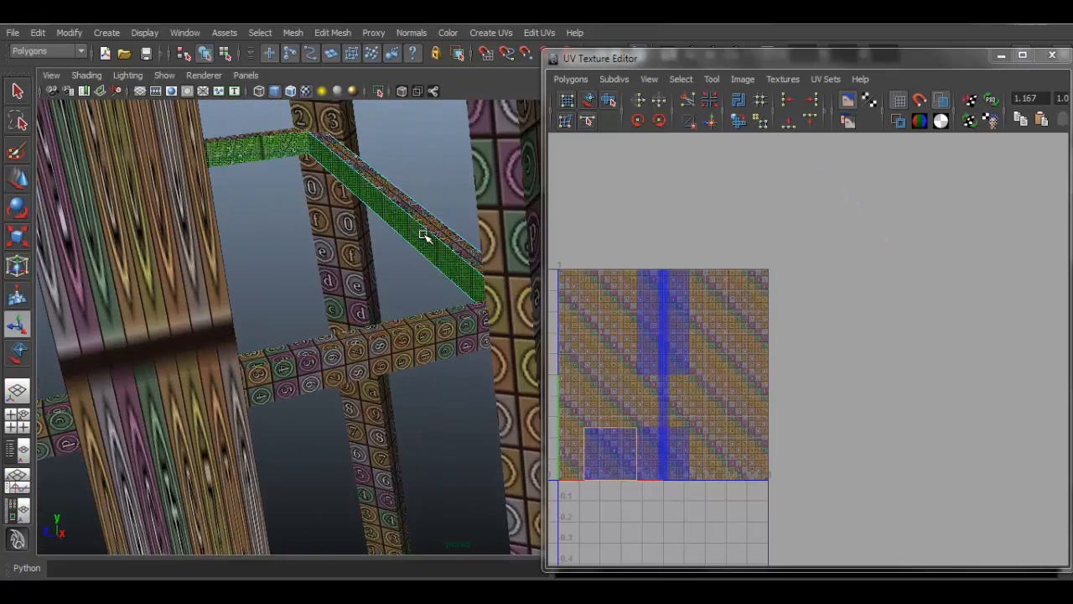
key(g)
Step: Planar map the last unmapped long face of the cross brace and return to object selection
alt+drag(457, 259, 466, 216)
alt+drag(416, 152, 402, 285)
click(405, 225)
key(w)
right_drag(402, 285, 445, 257)
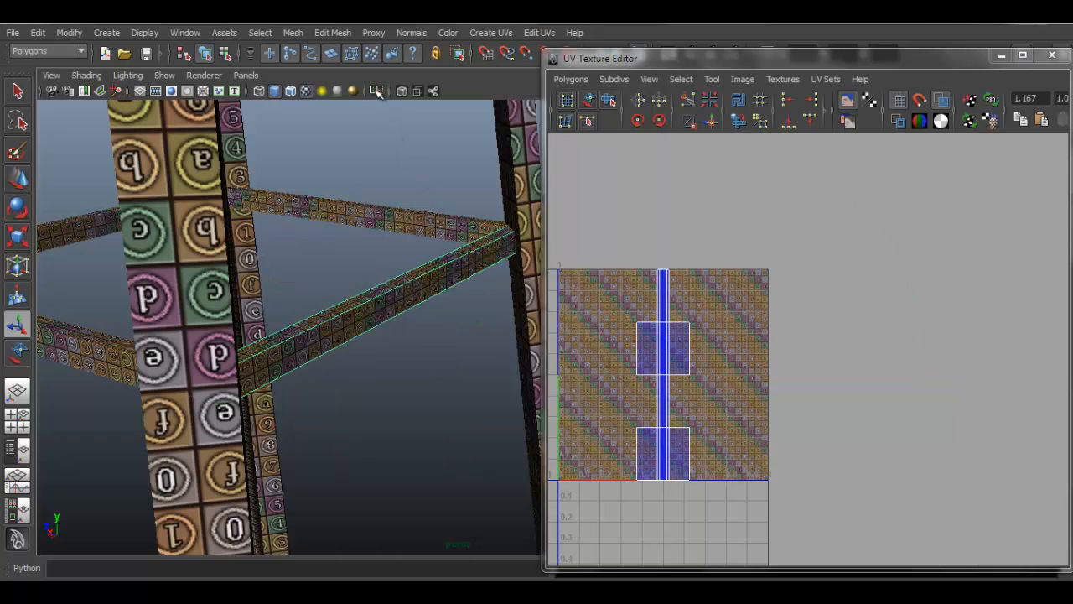
Step: Isolate the cross brace, delete the square faces at both of its ends, and leave the isolated view
click(378, 91)
right_drag(364, 311, 348, 336)
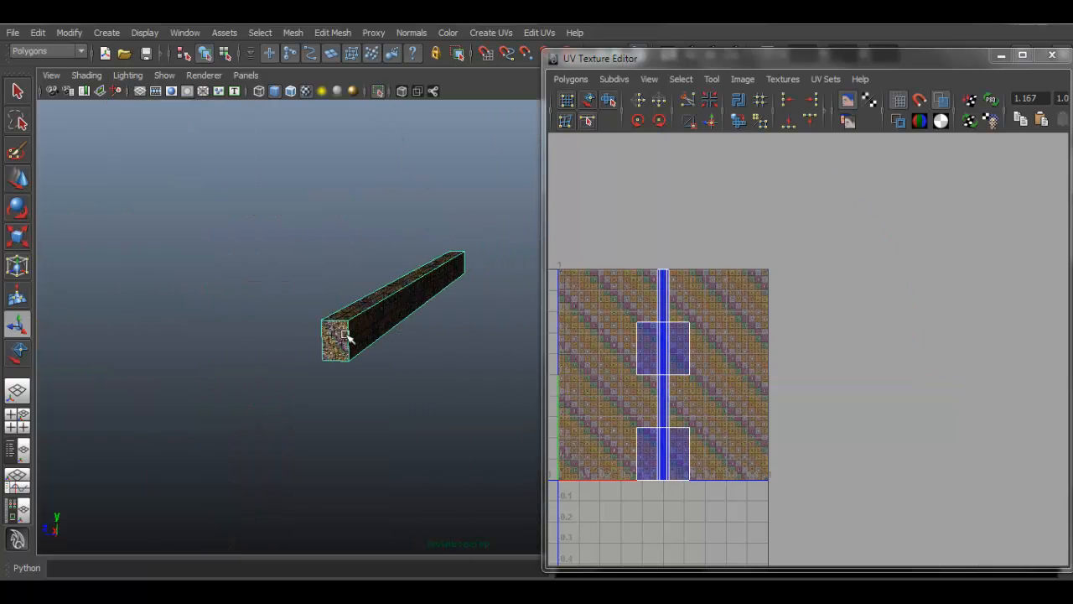
click(342, 335)
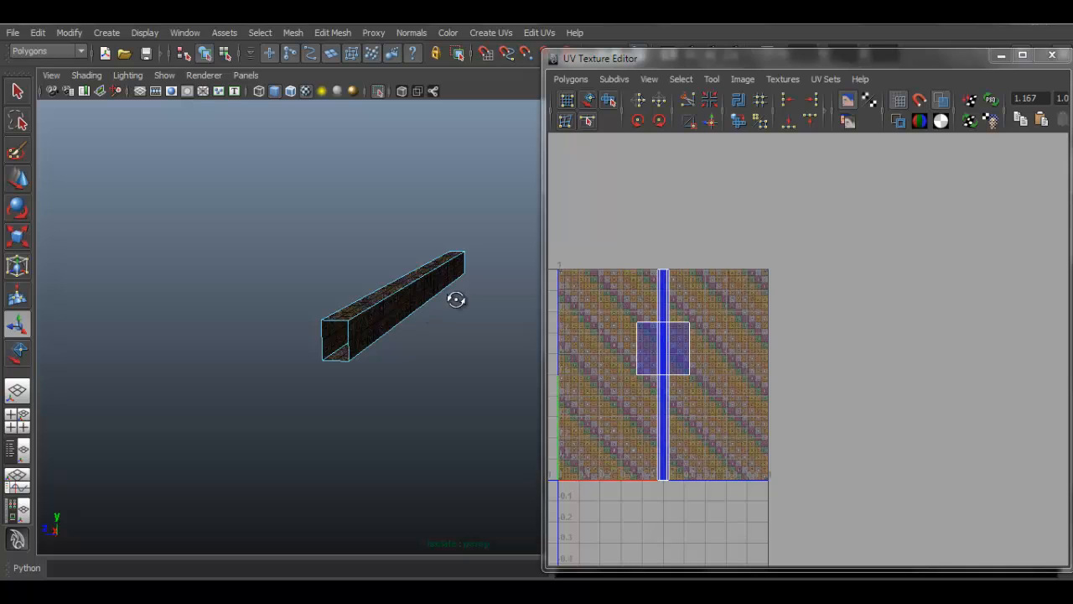
alt+drag(456, 299, 173, 302)
alt+middle_drag(173, 302, 345, 318)
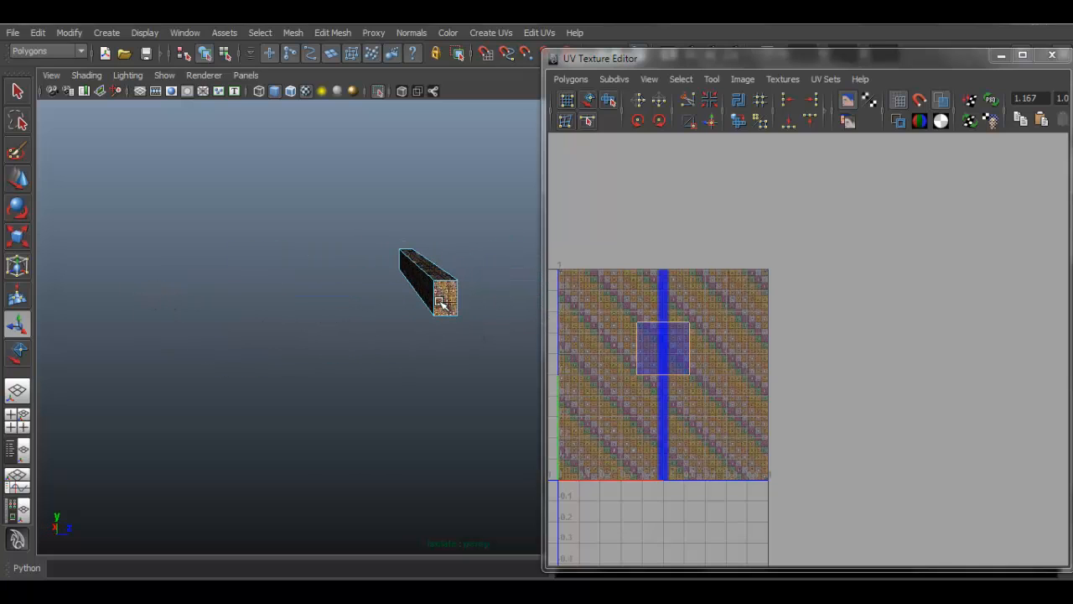
click(438, 301)
right_drag(437, 290, 503, 268)
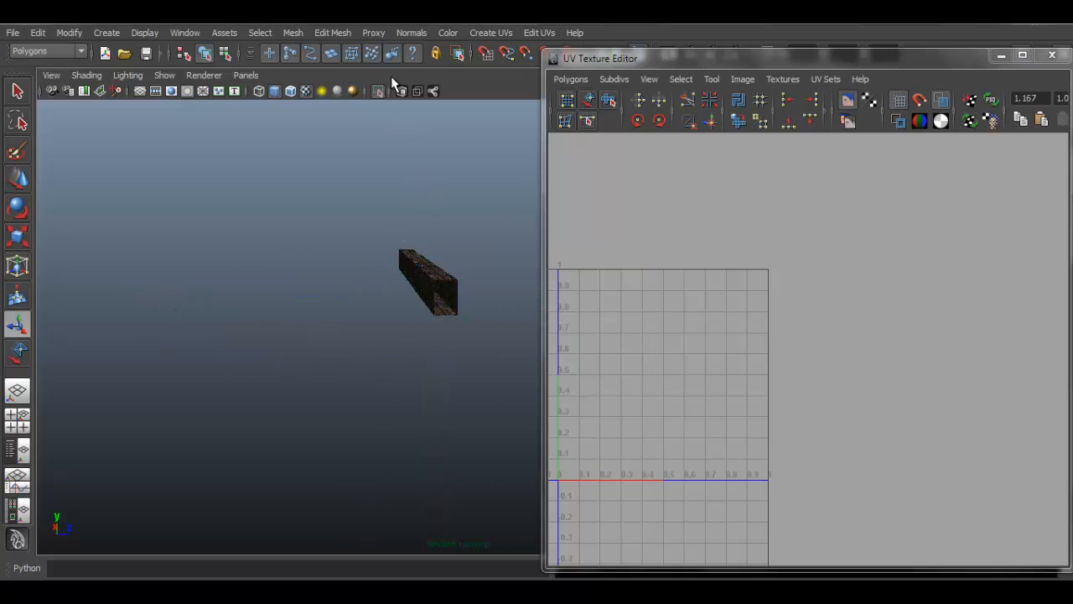
click(378, 90)
Step: Select all four cross braces and examine their texture mapping from around the tower
alt+drag(419, 251, 456, 290)
click(455, 291)
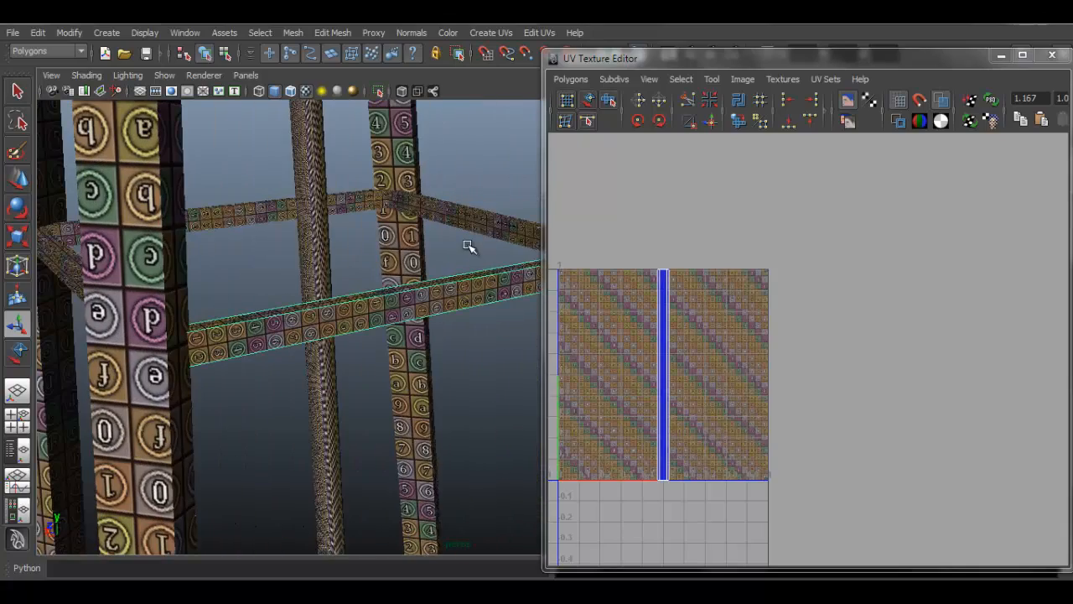
alt+drag(472, 242, 428, 229)
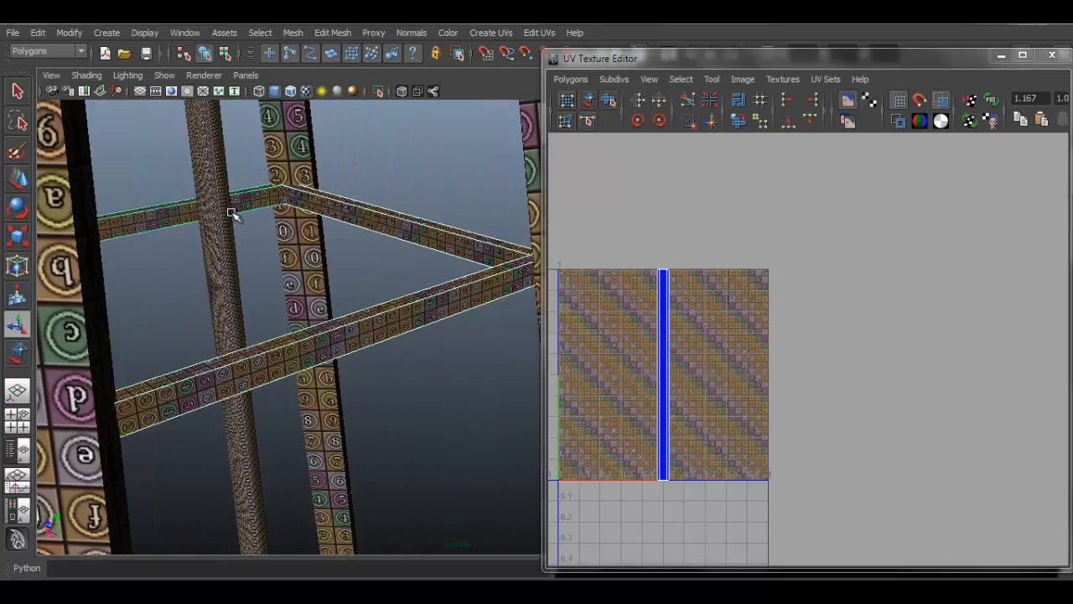
alt+drag(234, 214, 427, 191)
scroll(214, 304, down, 5)
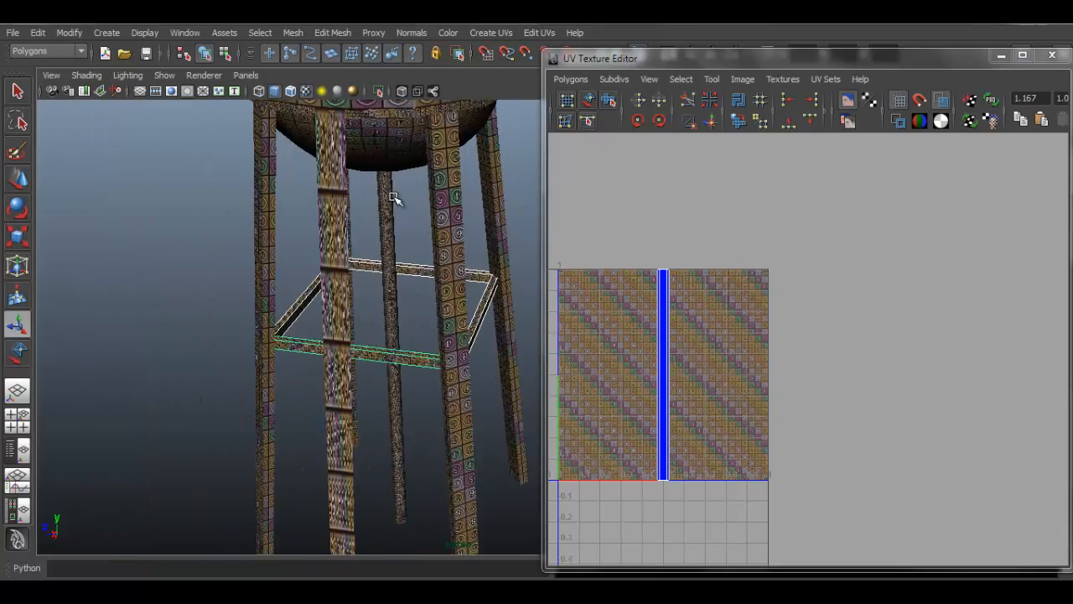
Step: Planar map the flat vertical strip standing between the front legs, and return to object selection
click(393, 198)
click(343, 262)
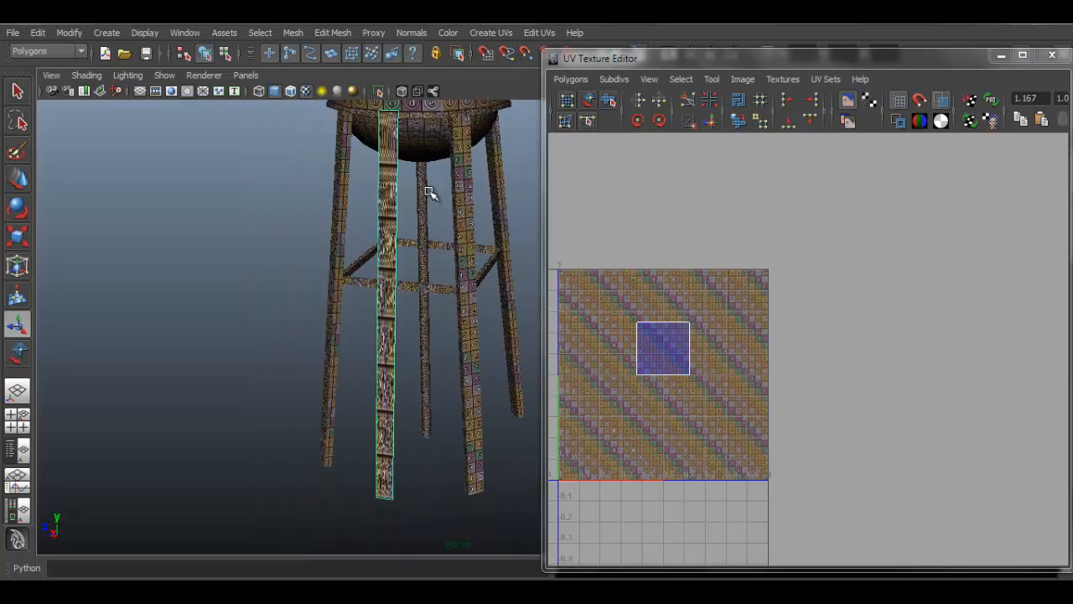
click(494, 34)
click(504, 60)
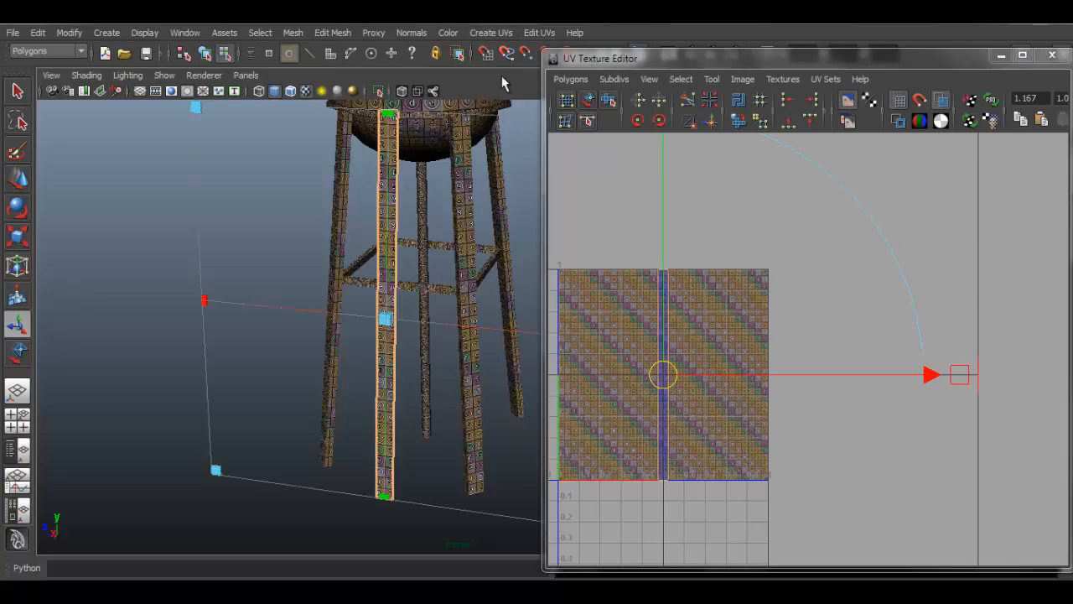
key(q)
alt+right_drag(270, 211, 532, 338)
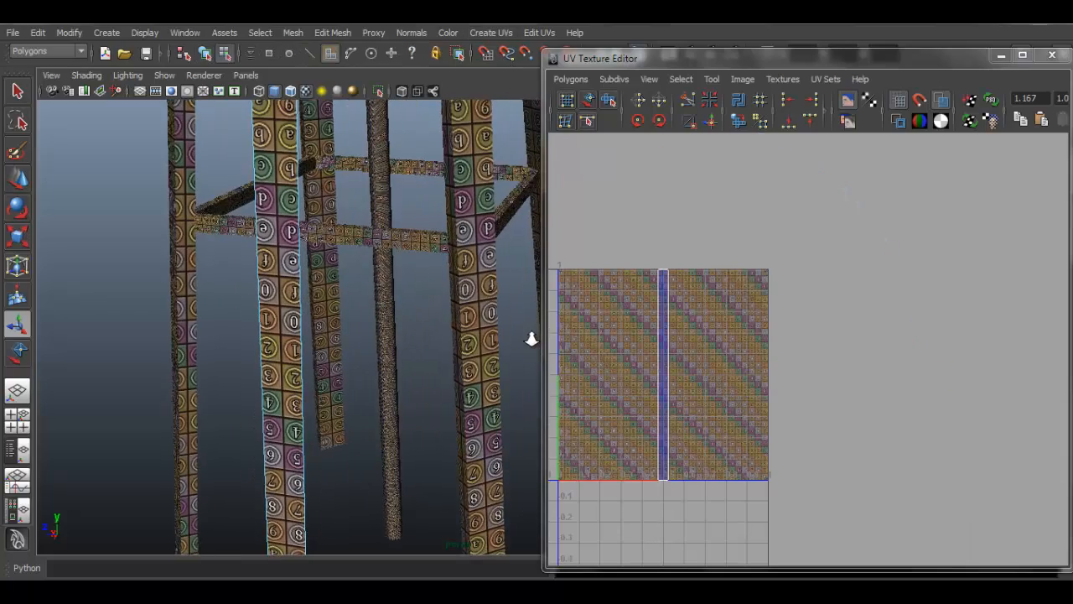
alt+drag(307, 243, 365, 289)
right_drag(282, 236, 339, 212)
Step: Apply a cylindrical mapping to the long side faces of the pipe at the tower's center
click(376, 227)
alt+drag(390, 406, 433, 366)
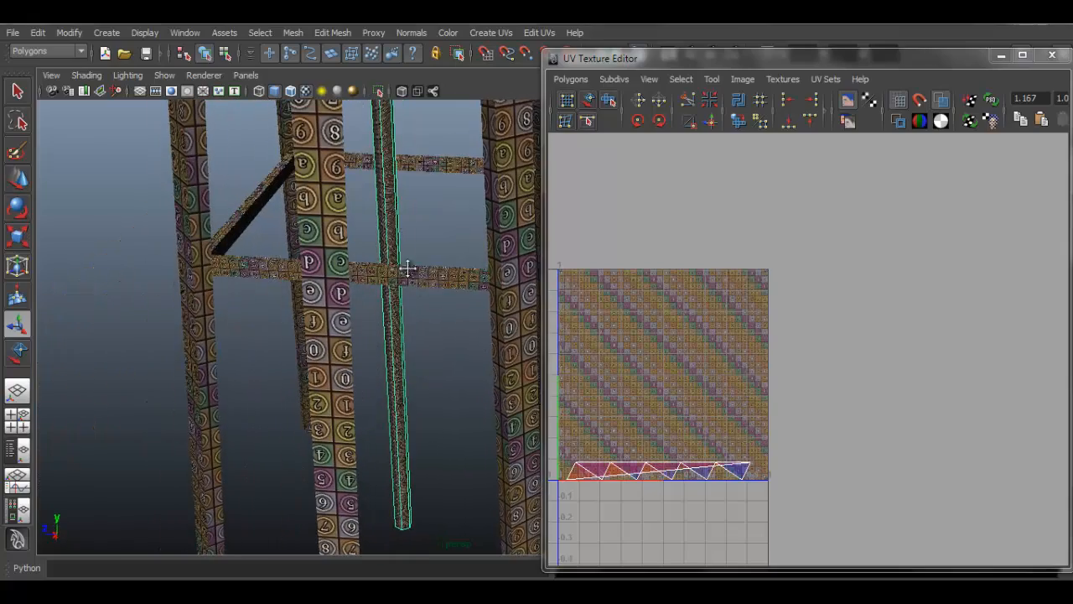
alt+drag(408, 269, 390, 229)
right_drag(390, 229, 400, 253)
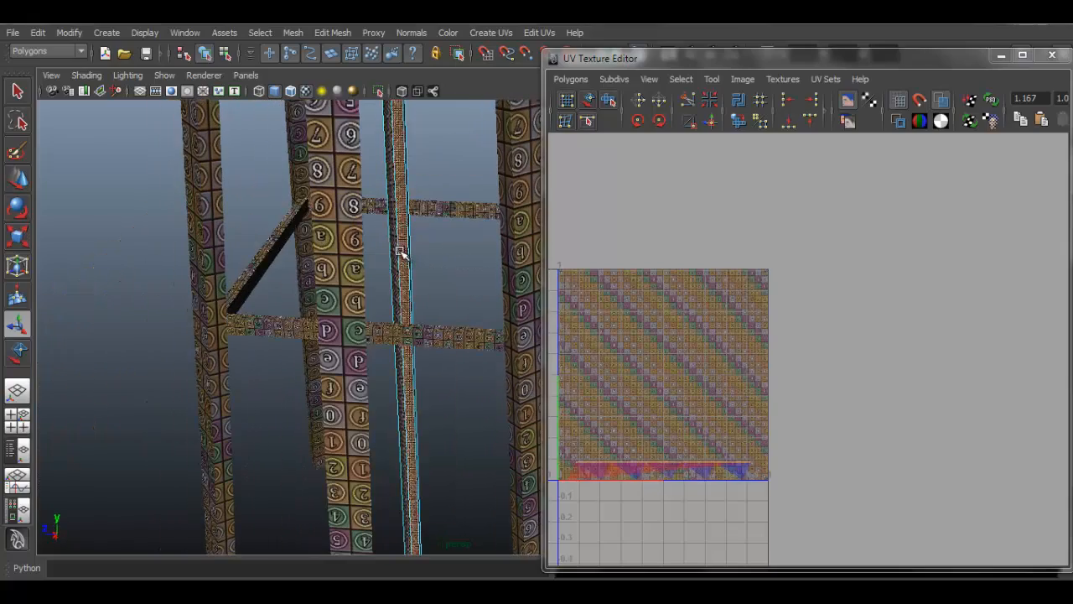
mouse_move(493, 289)
alt+mouse_down()
mouse_move(307, 276)
mouse_move(504, 287)
alt+mouse_up()
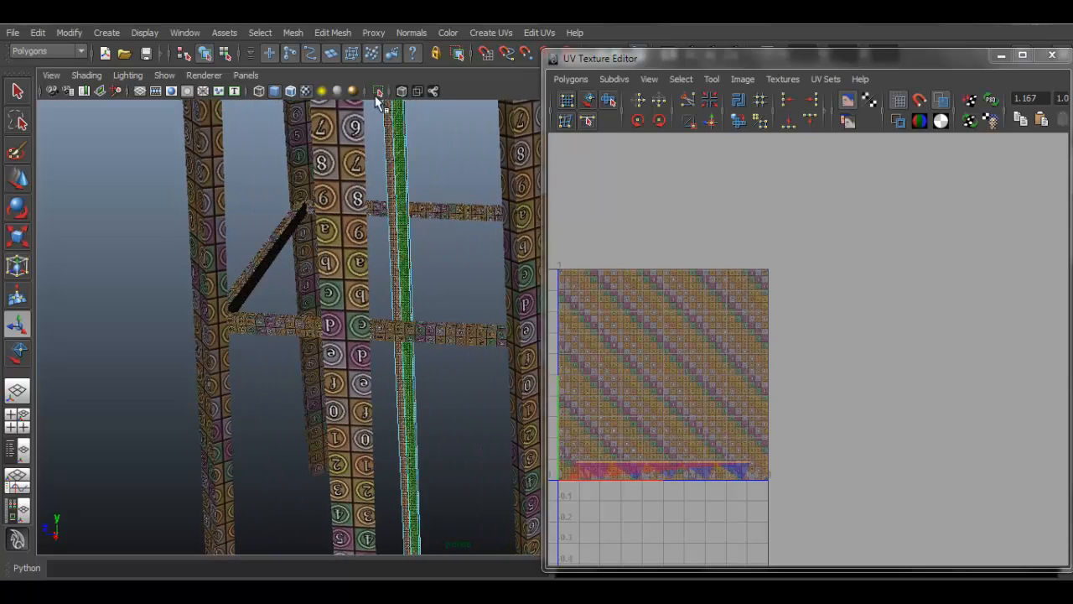
click(485, 33)
click(510, 74)
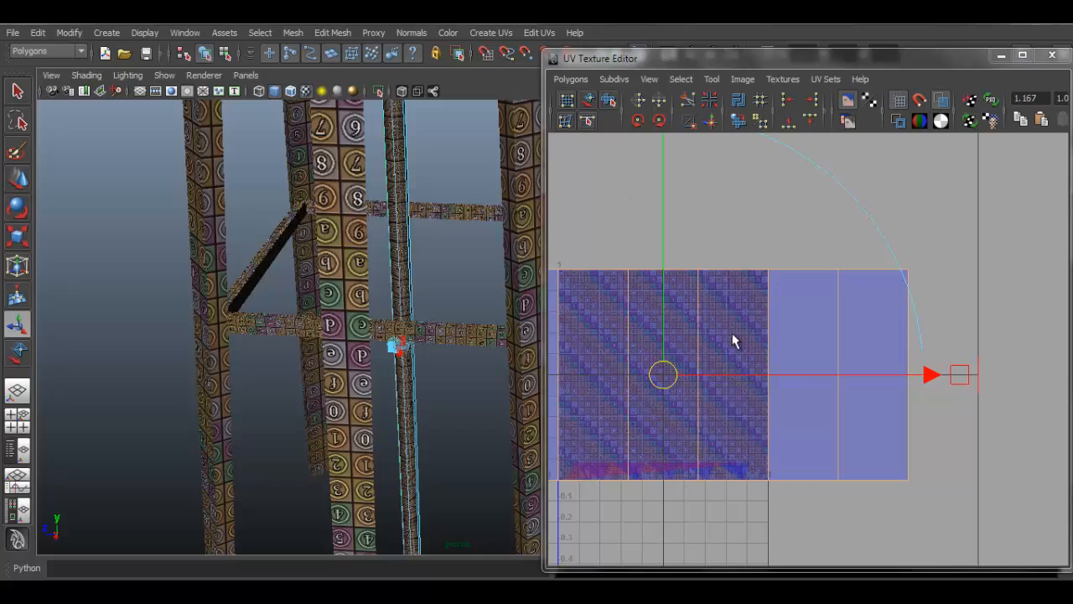
Step: Select the central pipe's UVs and scale its side shell into a narrow, taller strip with evenly proportioned texture squares
scroll(734, 339, down, 3)
alt+middle_drag(736, 341, 875, 310)
scroll(479, 290, up, 5)
alt+middle_drag(479, 290, 422, 271)
alt+middle_drag(307, 260, 433, 322)
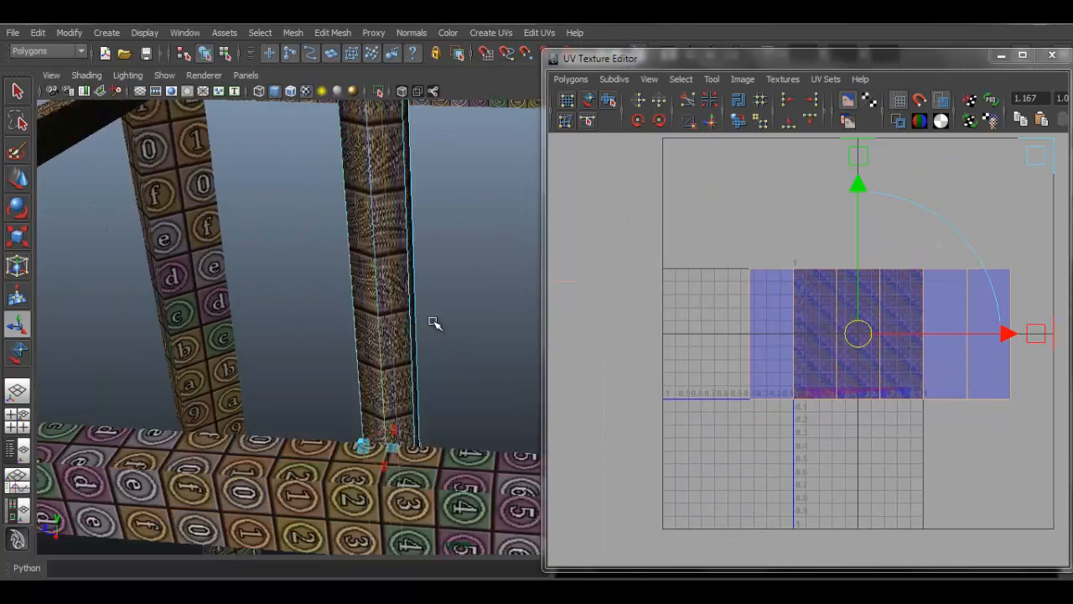
alt+right_drag(433, 322, 832, 325)
scroll(917, 227, up, 2)
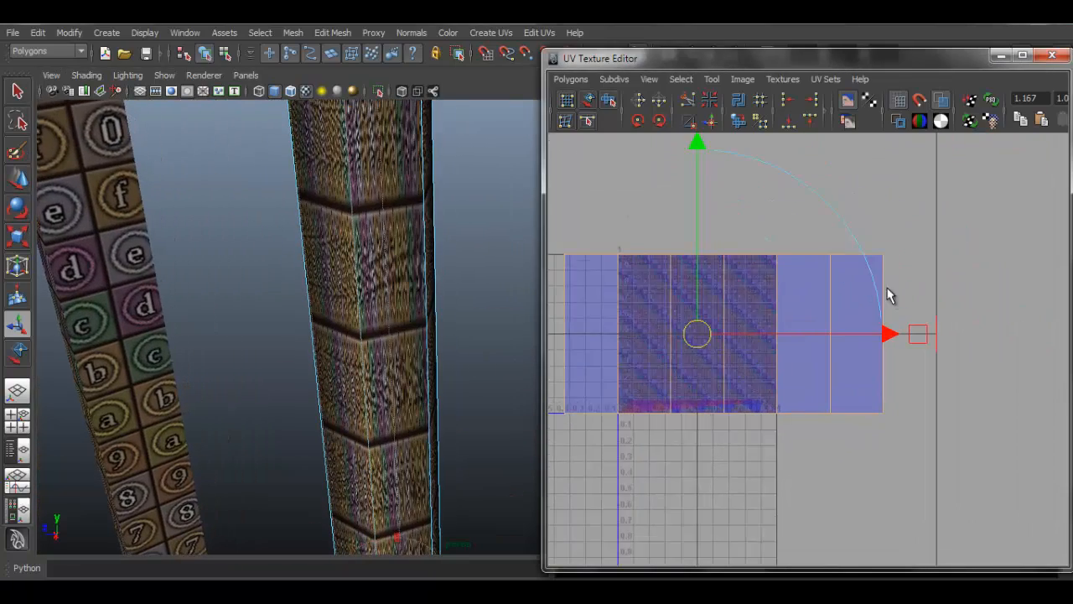
right_drag(891, 239, 902, 204)
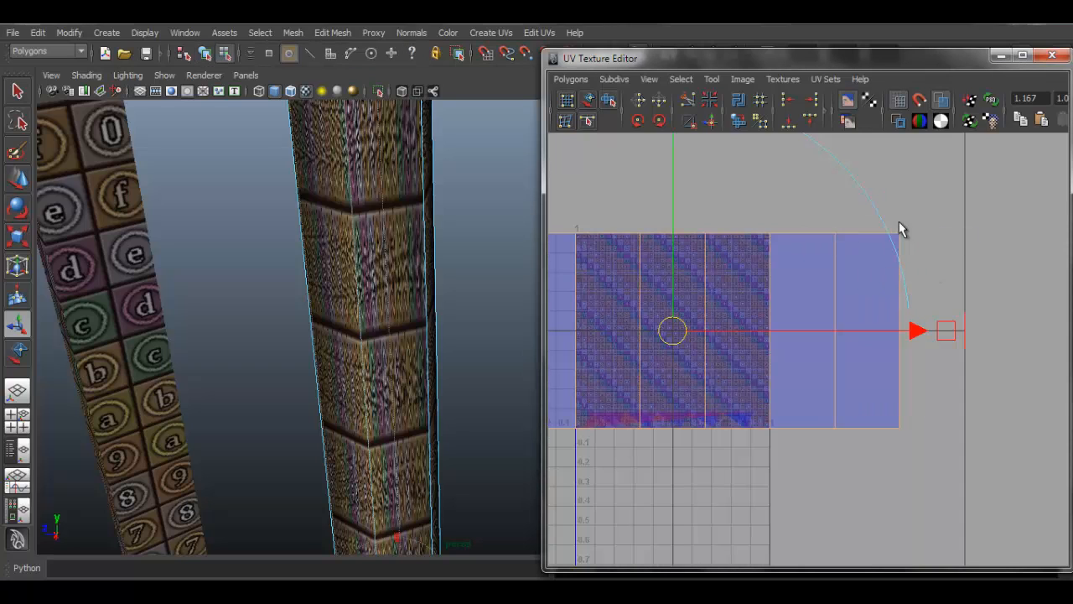
drag(887, 202, 918, 279)
right_drag(866, 243, 935, 221)
key(r)
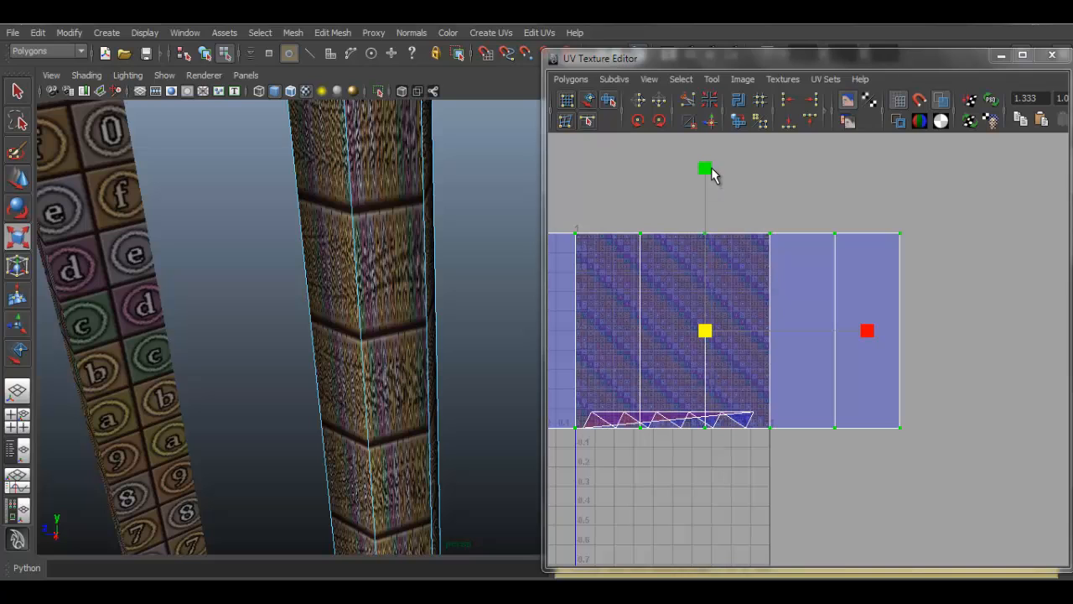
drag(712, 174, 737, 294)
drag(705, 331, 1071, 411)
drag(719, 340, 780, 333)
alt+drag(470, 335, 464, 253)
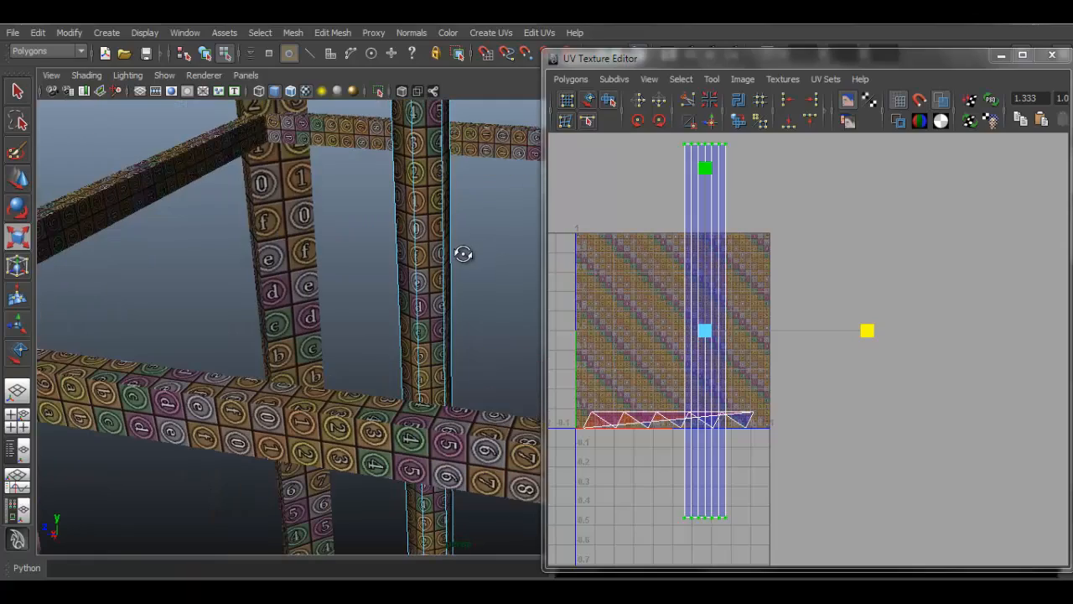
Step: Planar map the hexagonal bottom cap of the central pipe, and return to object selection
scroll(738, 349, down, 4)
alt+drag(438, 325, 422, 173)
right_drag(449, 176, 447, 210)
click(453, 211)
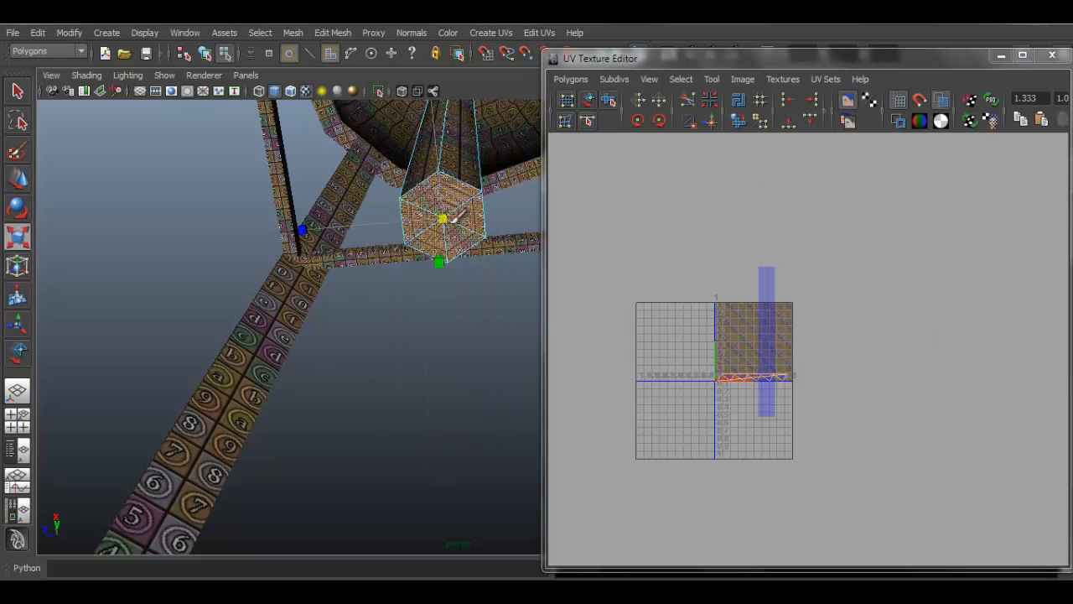
click(490, 32)
click(498, 53)
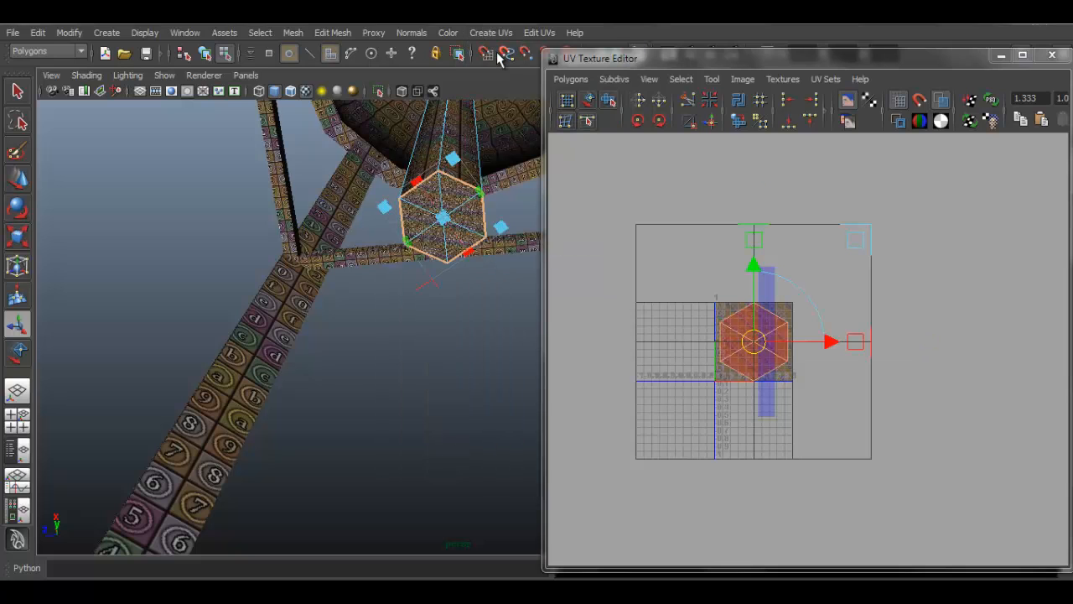
right_drag(465, 161, 523, 136)
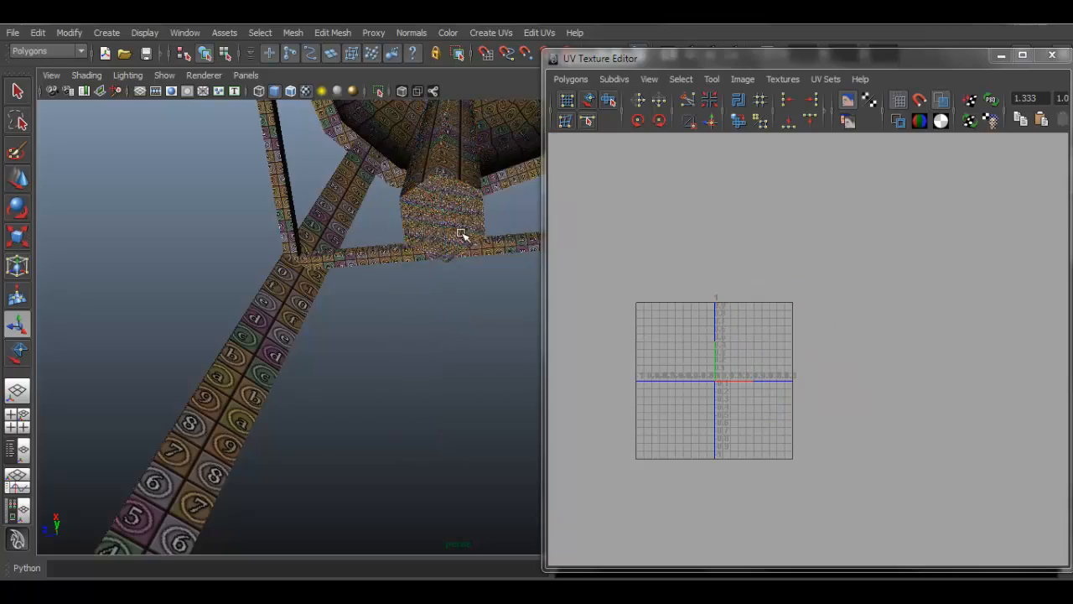
Step: Examine the texture mapping over the whole tower, from the roof and tank down to the legs and braces
alt+drag(462, 232, 271, 215)
scroll(314, 338, down, 5)
alt+drag(314, 338, 237, 198)
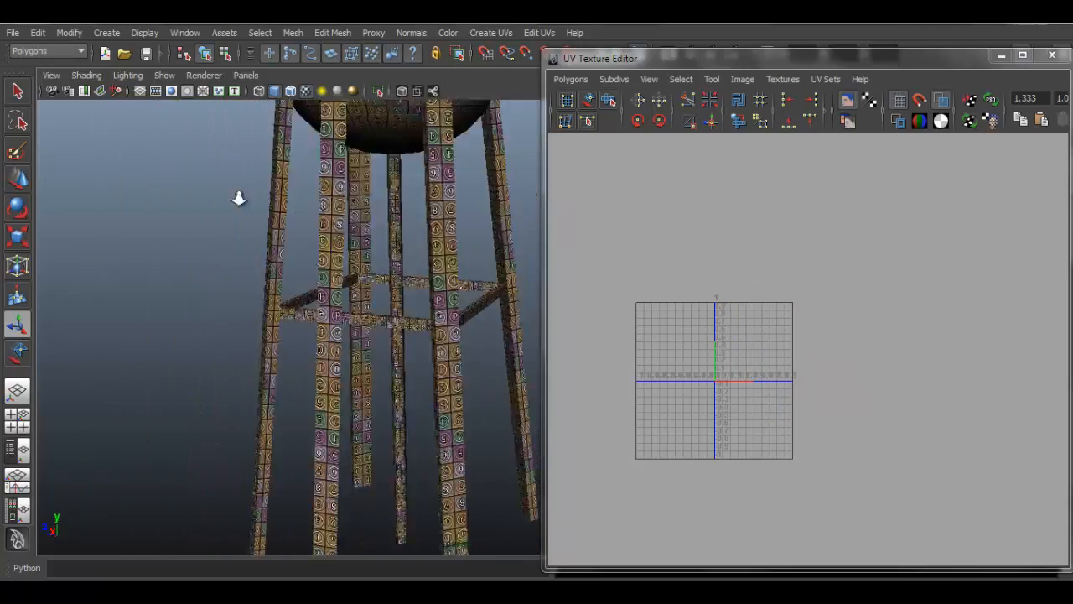
scroll(467, 194, down, 3)
alt+middle_drag(467, 194, 396, 302)
mouse_move(397, 302)
alt+mouse_down()
mouse_move(424, 331)
mouse_move(388, 285)
alt+mouse_up()
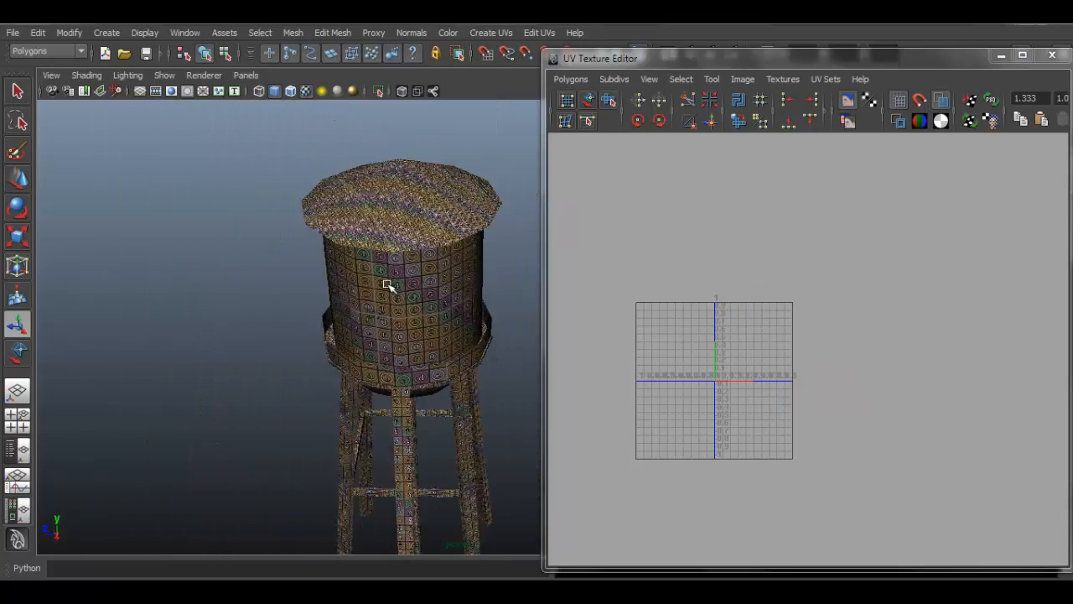
alt+right_drag(388, 285, 536, 369)
alt+drag(537, 369, 439, 260)
alt+middle_drag(432, 419, 424, 292)
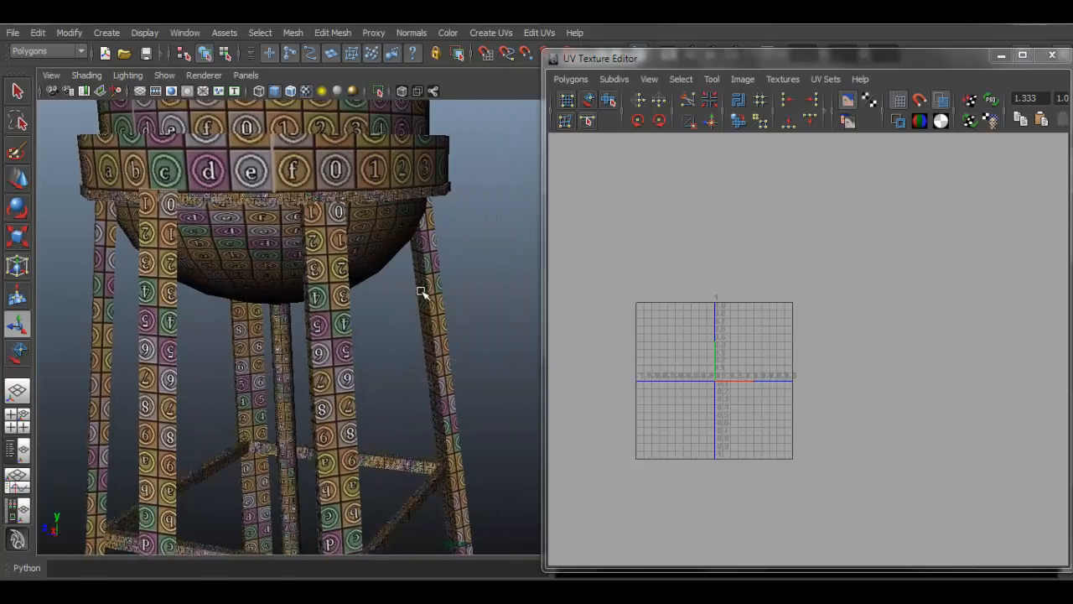
alt+drag(424, 293, 447, 282)
alt+middle_drag(447, 282, 464, 419)
alt+right_drag(464, 352, 270, 235)
alt+drag(369, 264, 409, 297)
alt+middle_drag(409, 297, 393, 202)
Step: Select the tank and, after it, the band around its base to compare their UV shells and texture scale
click(393, 201)
scroll(794, 354, up, 5)
alt+middle_drag(693, 285, 755, 302)
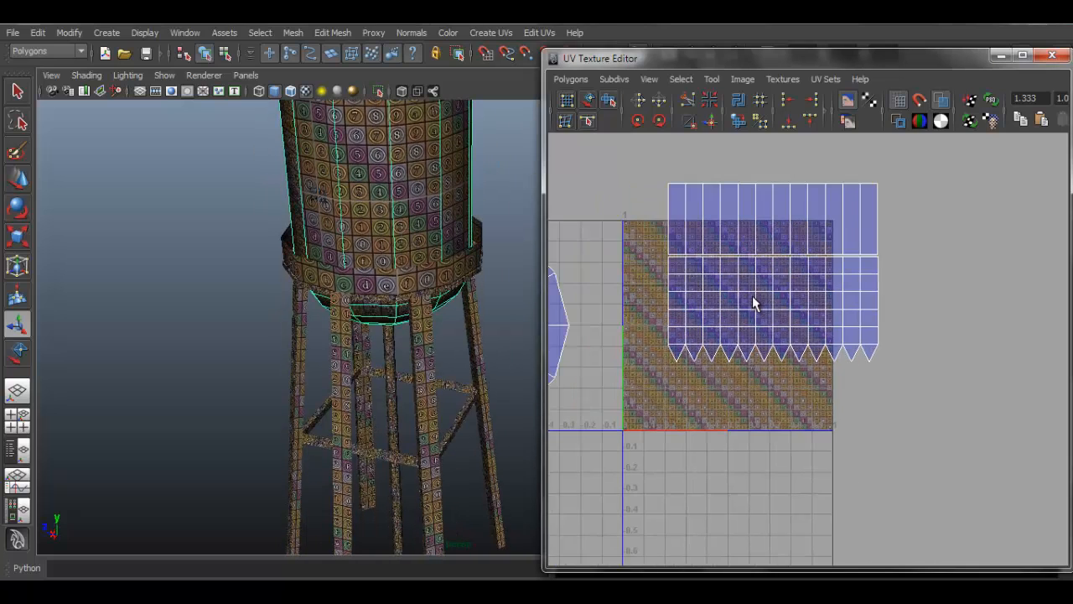
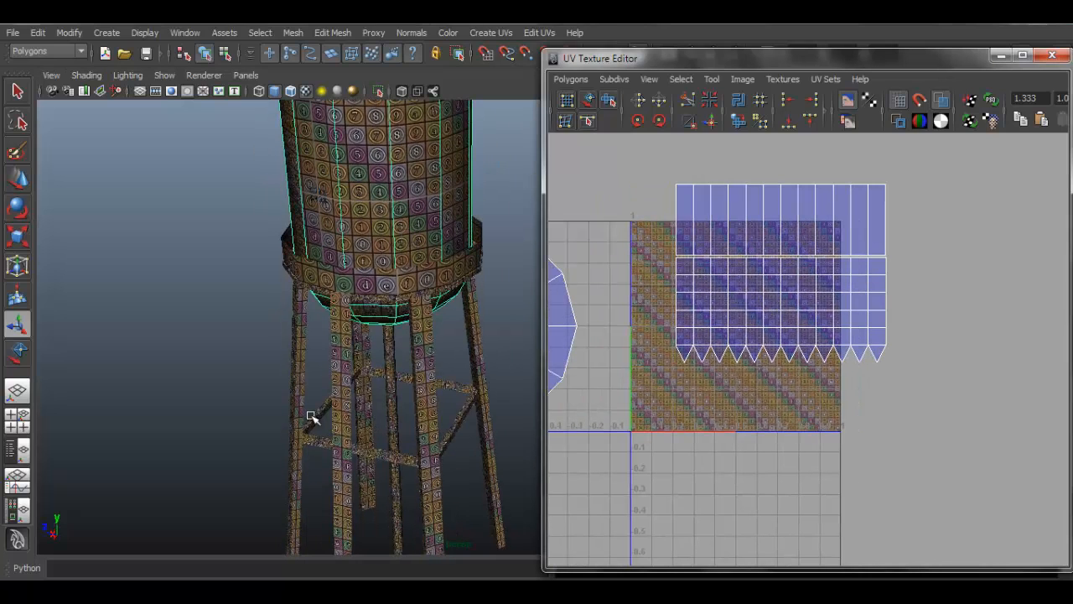
alt+drag(364, 343, 445, 338)
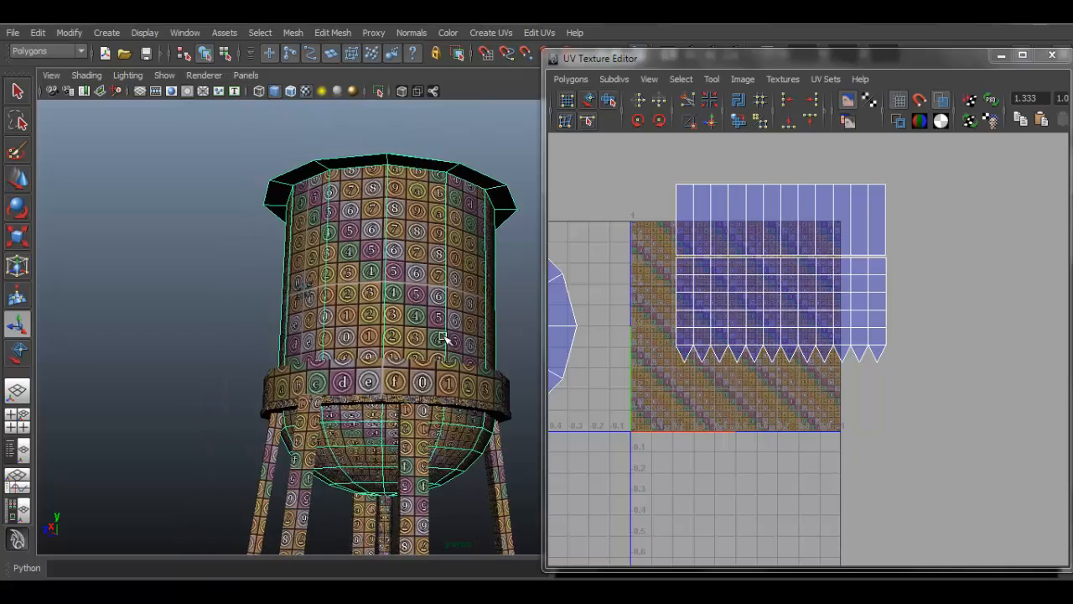
alt+right_drag(374, 298, 461, 367)
alt+middle_drag(423, 376, 440, 304)
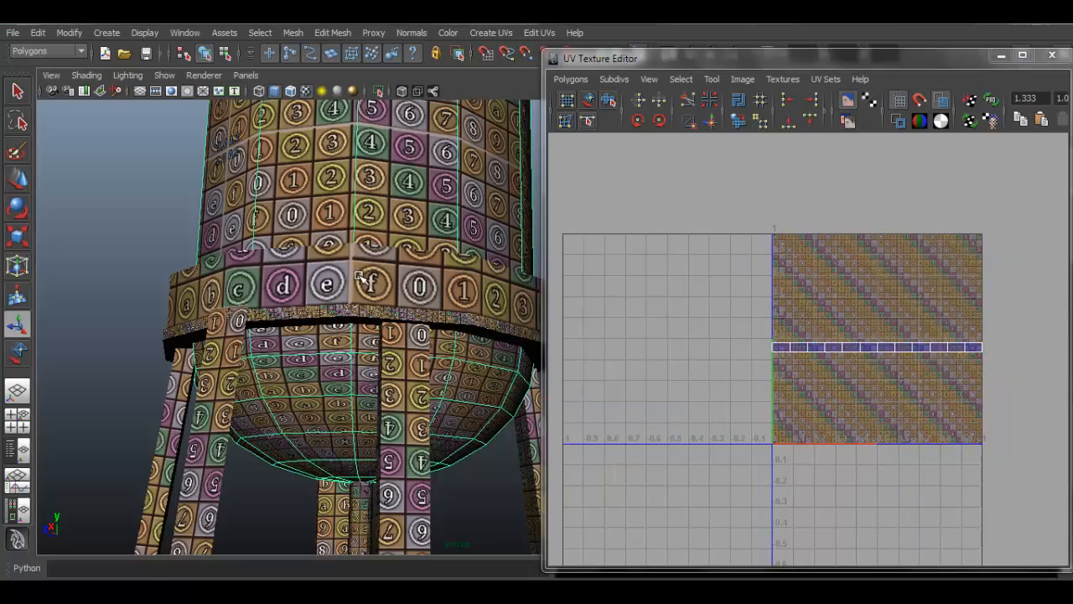
click(359, 277)
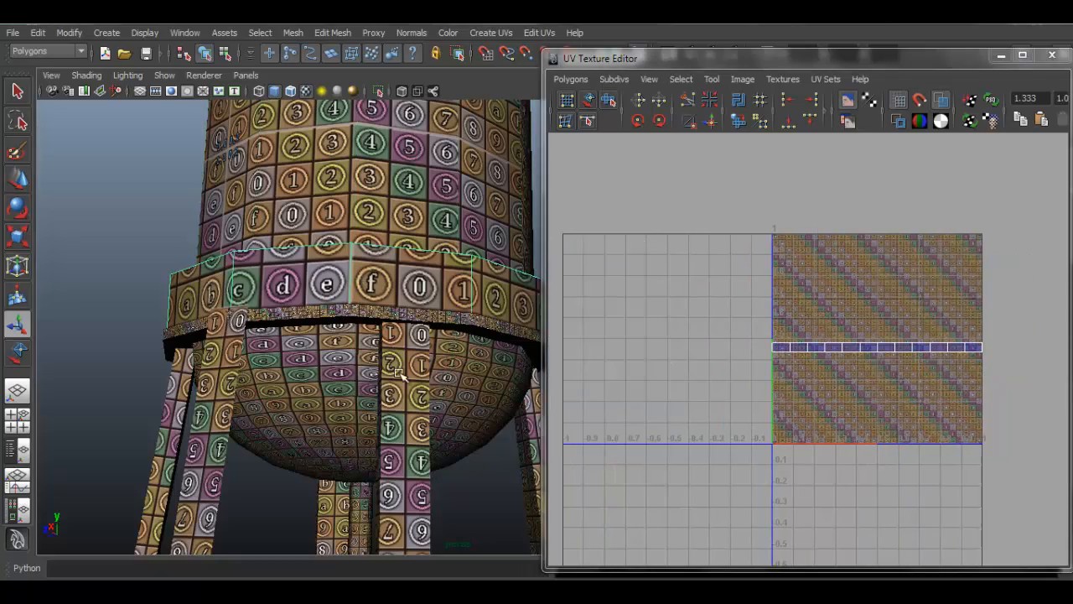
Step: Lay out the UVs of the nearest front leg into the full square with uniform scale and 2048 Map spacing
alt+drag(398, 366, 417, 401)
alt+middle_drag(417, 401, 390, 213)
click(404, 321)
alt+middle_drag(424, 411, 344, 252)
alt+right_drag(409, 263, 367, 213)
click(571, 79)
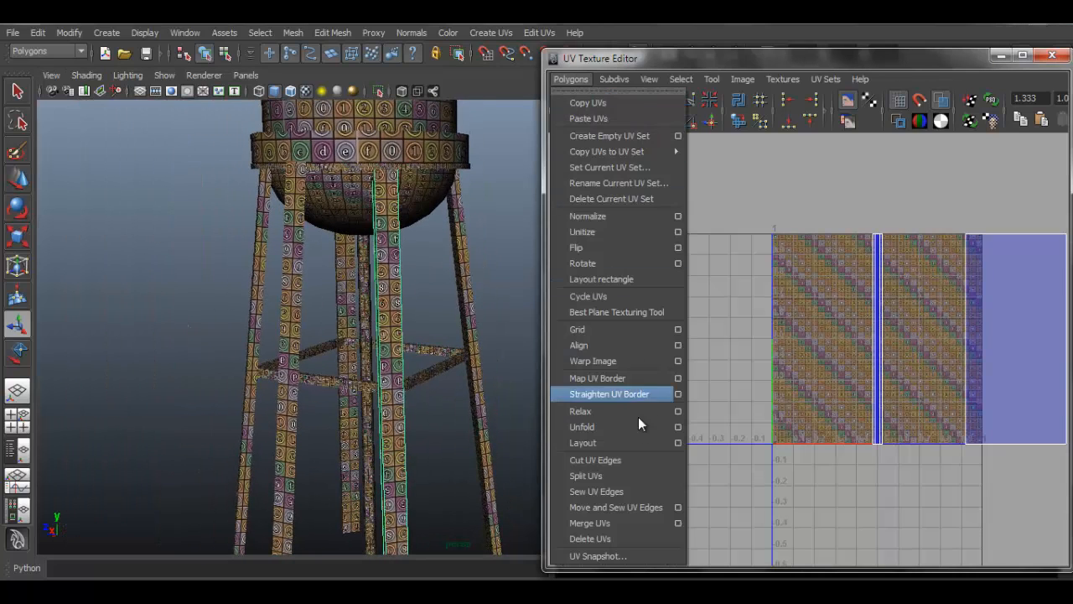
click(678, 443)
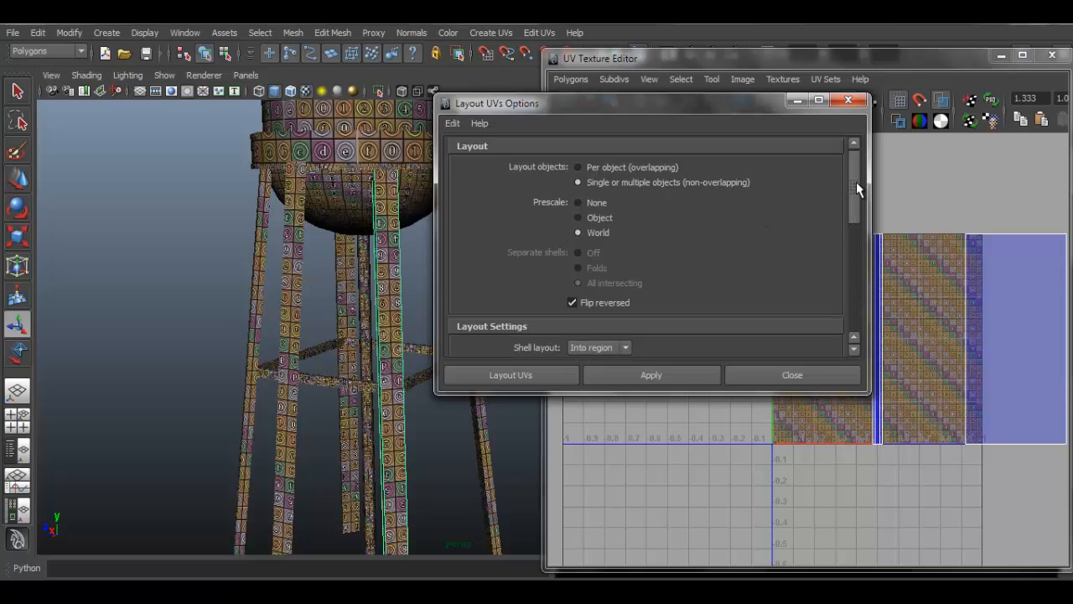
scroll(857, 184, down, 1)
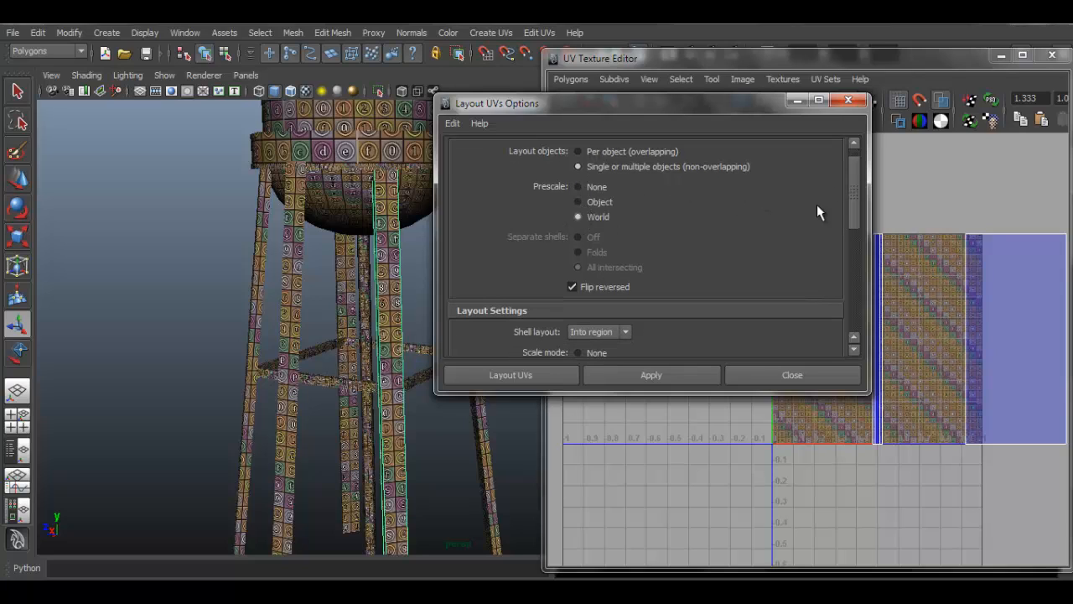
scroll(855, 215, down, 5)
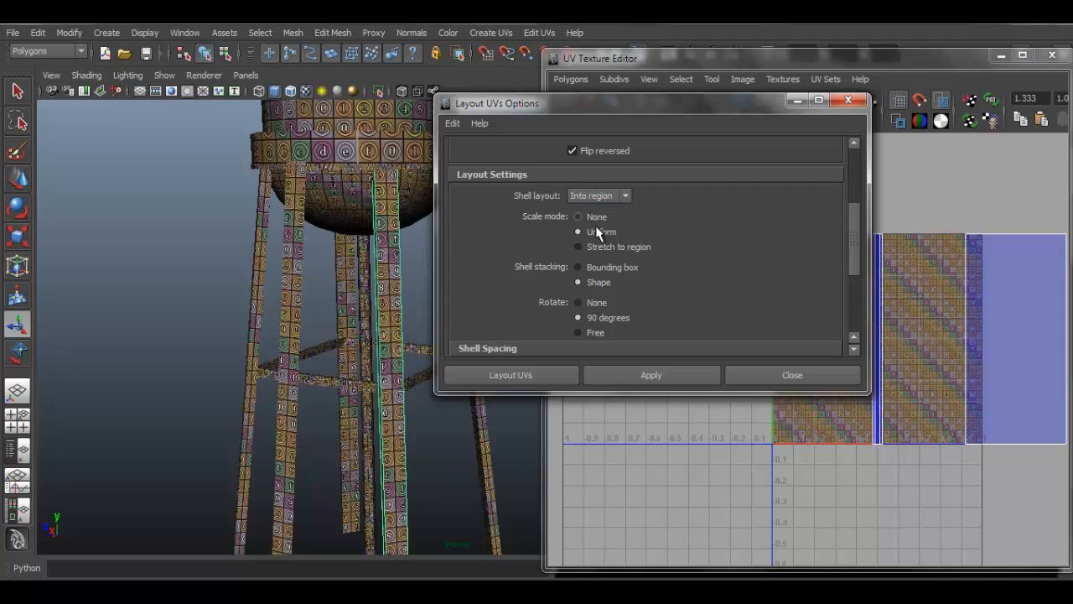
scroll(523, 277, down, 2)
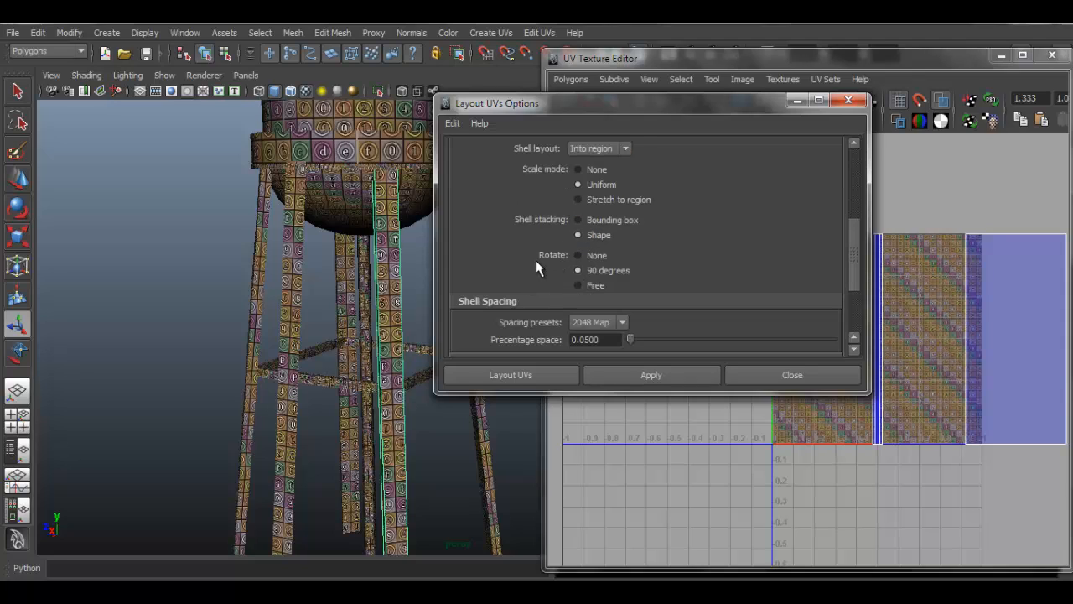
scroll(587, 294, down, 2)
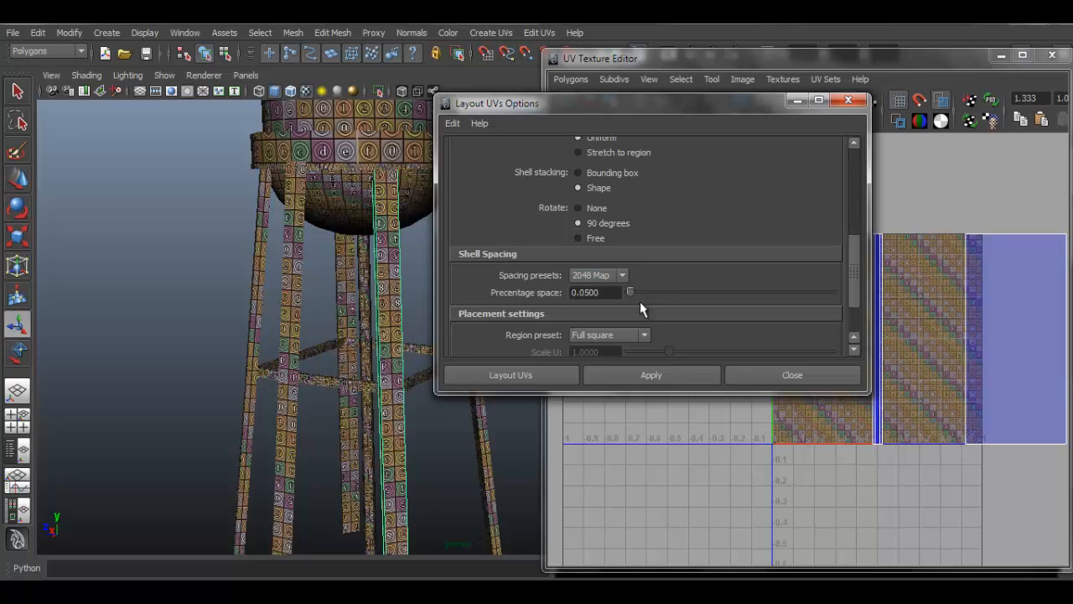
click(623, 377)
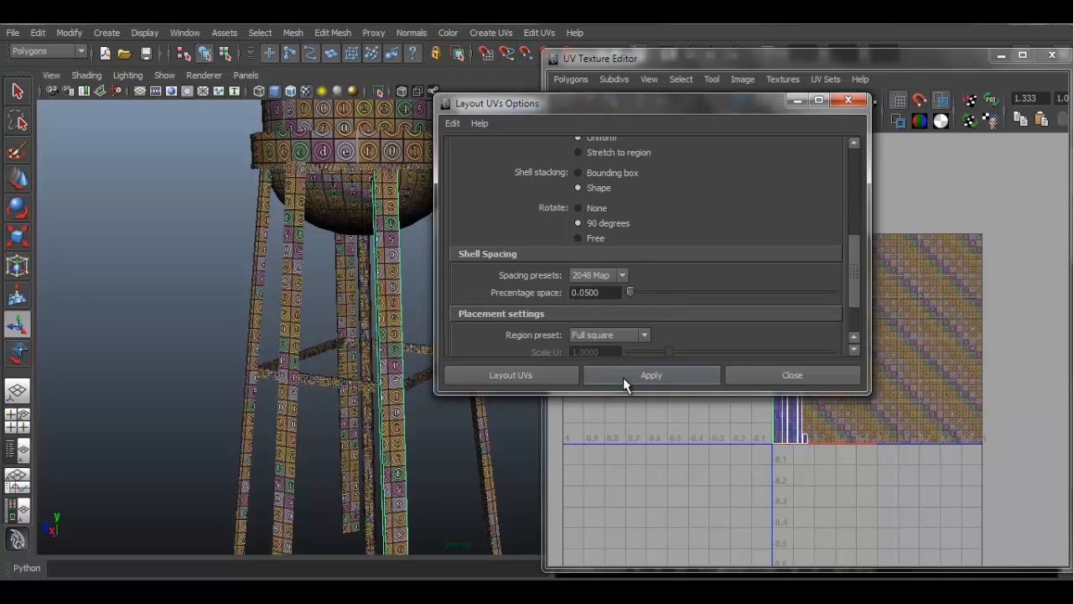
click(797, 382)
Step: Examine up close the spacing between the leg's packed UV shells
scroll(819, 420, up, 4)
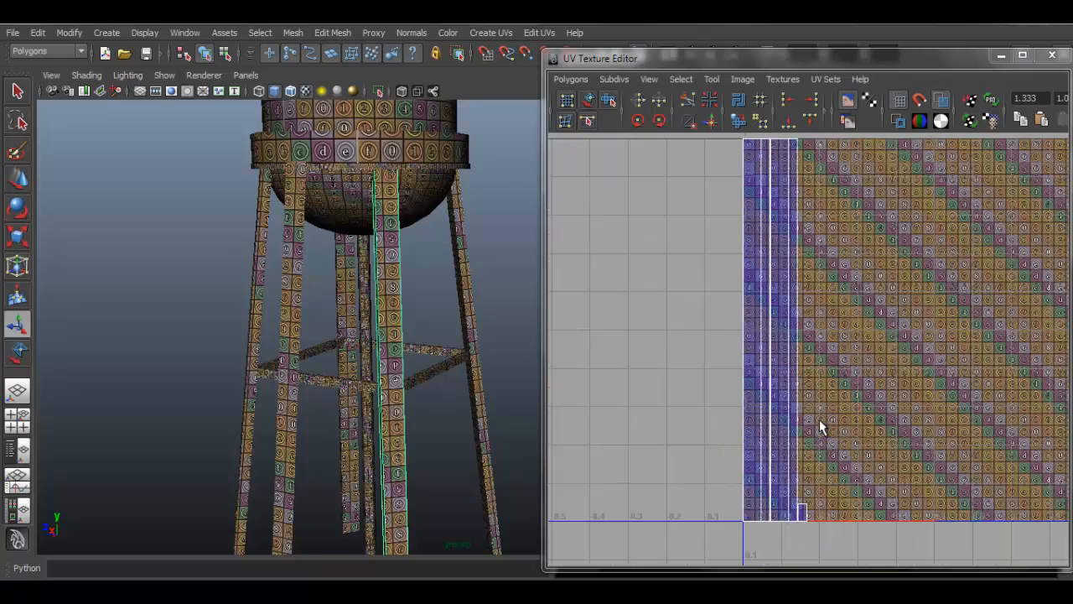
scroll(737, 398, up, 8)
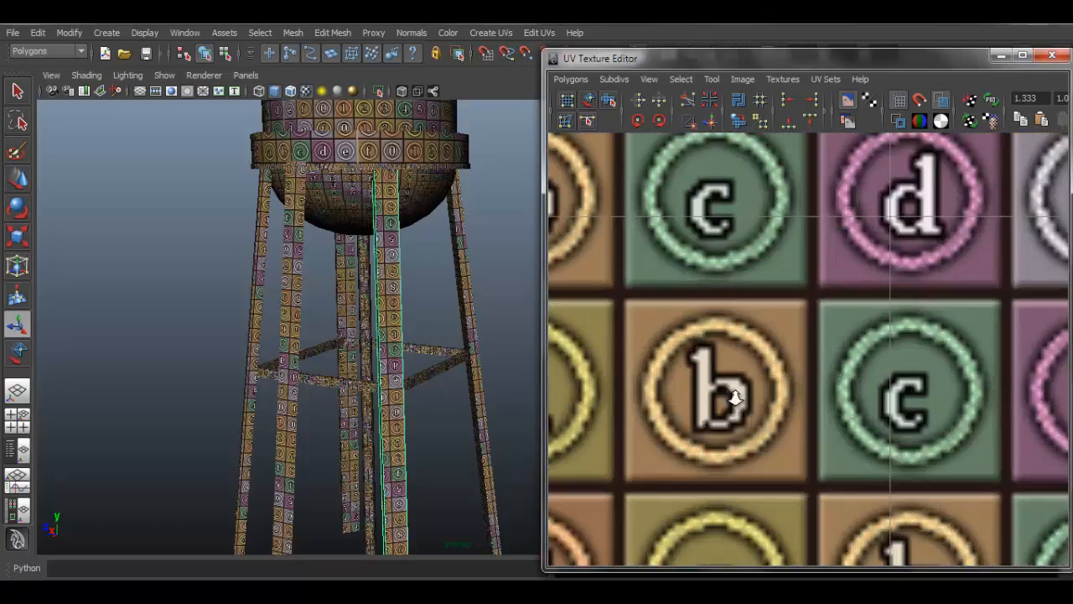
scroll(737, 397, down, 2)
alt+middle_drag(867, 359, 1066, 327)
scroll(880, 408, down, 8)
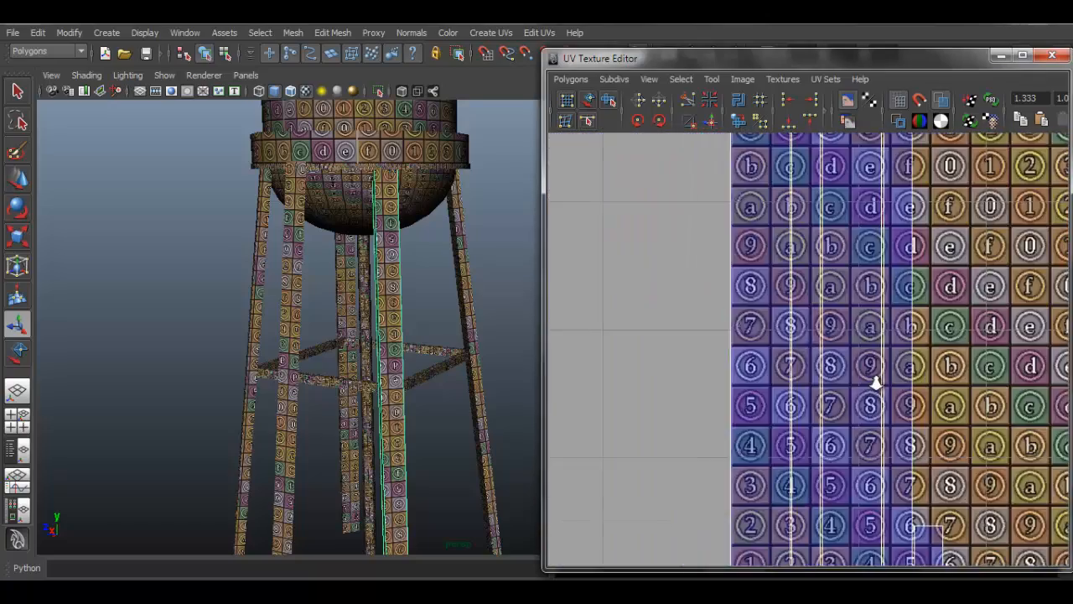
alt+middle_drag(869, 331, 764, 377)
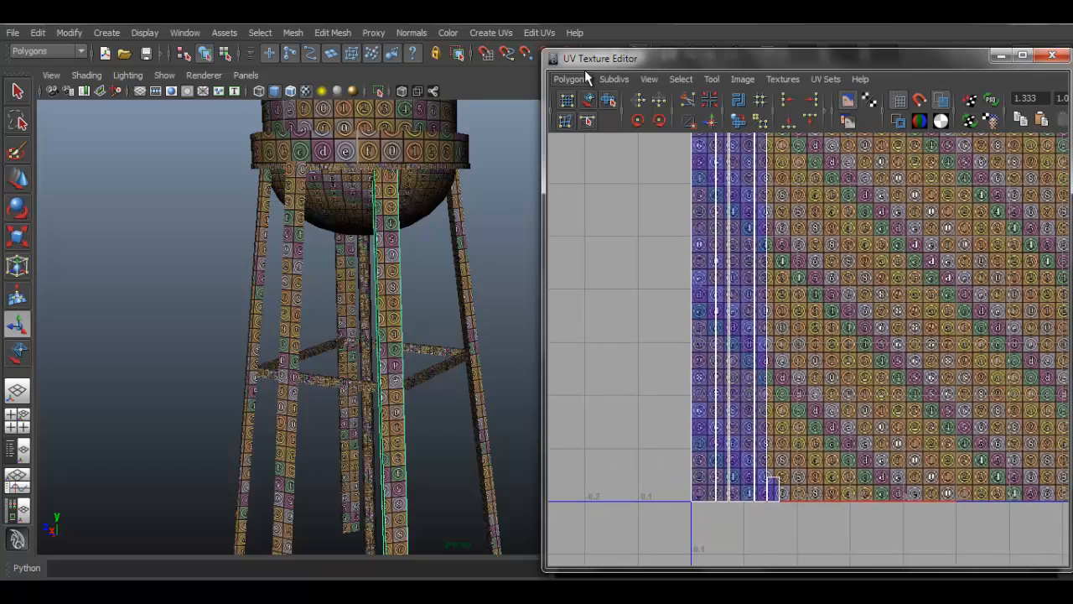
Step: Select all of the leg's UVs, lay them out again with the 512 Map spacing preset, and check the gaps
scroll(686, 241, down, 2)
scroll(659, 216, down, 1)
right_drag(760, 227, 815, 229)
drag(727, 172, 841, 341)
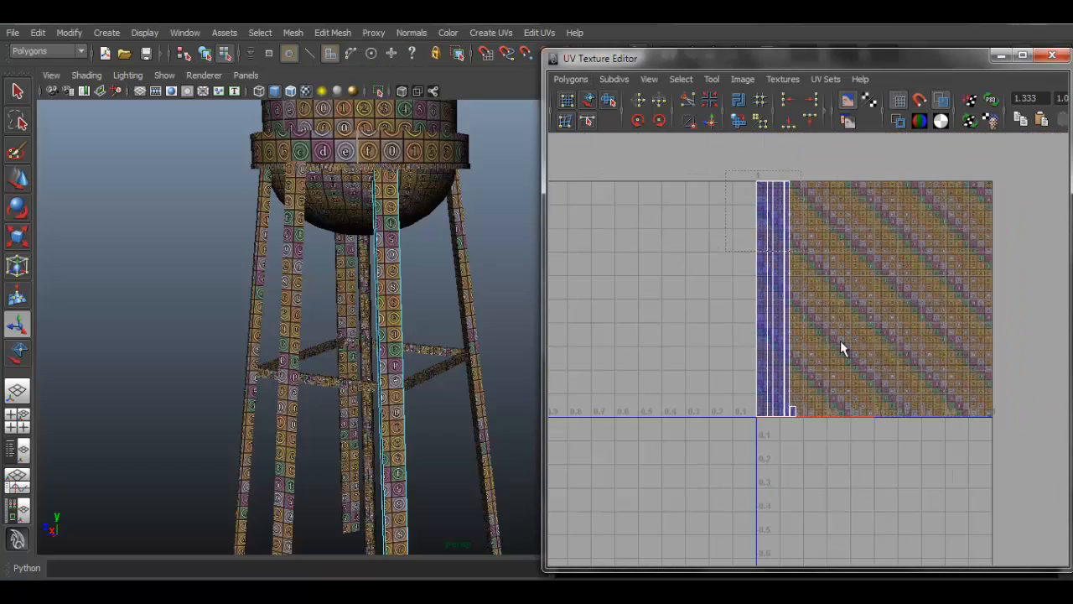
click(572, 80)
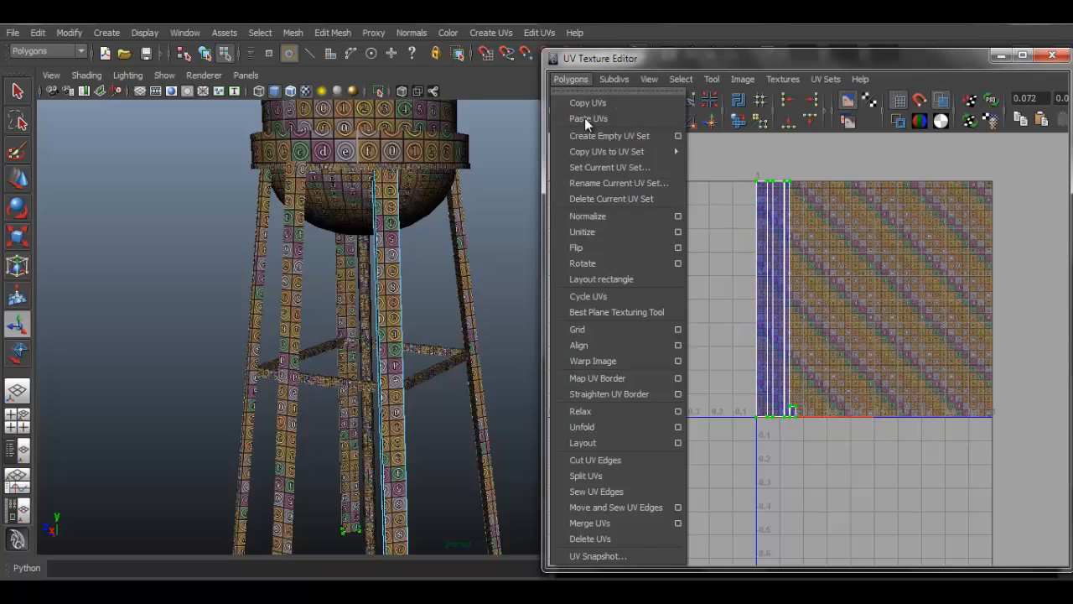
click(678, 442)
drag(846, 180, 850, 281)
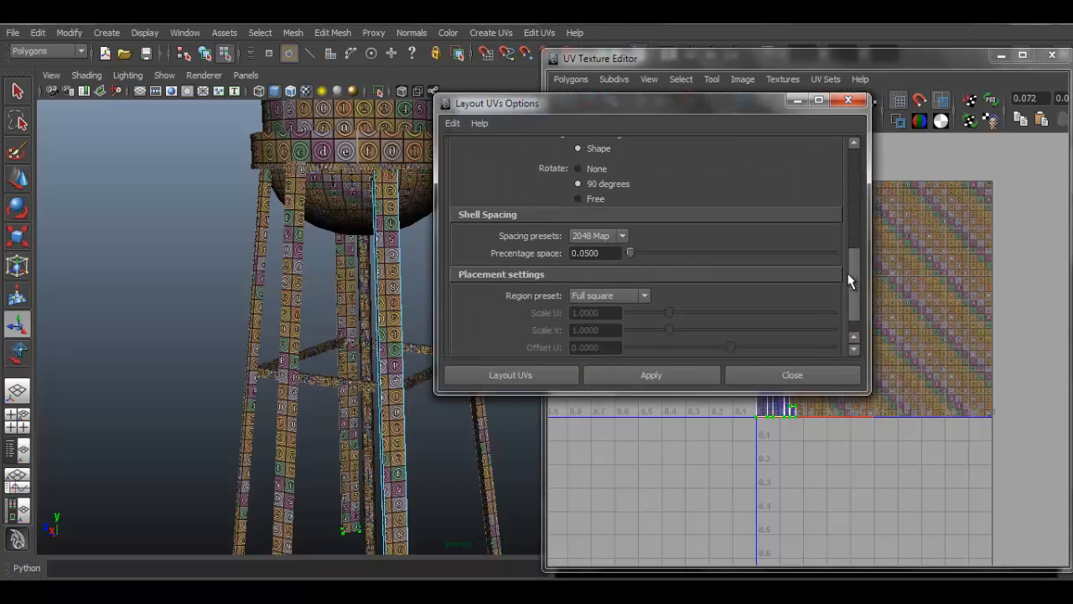
click(621, 238)
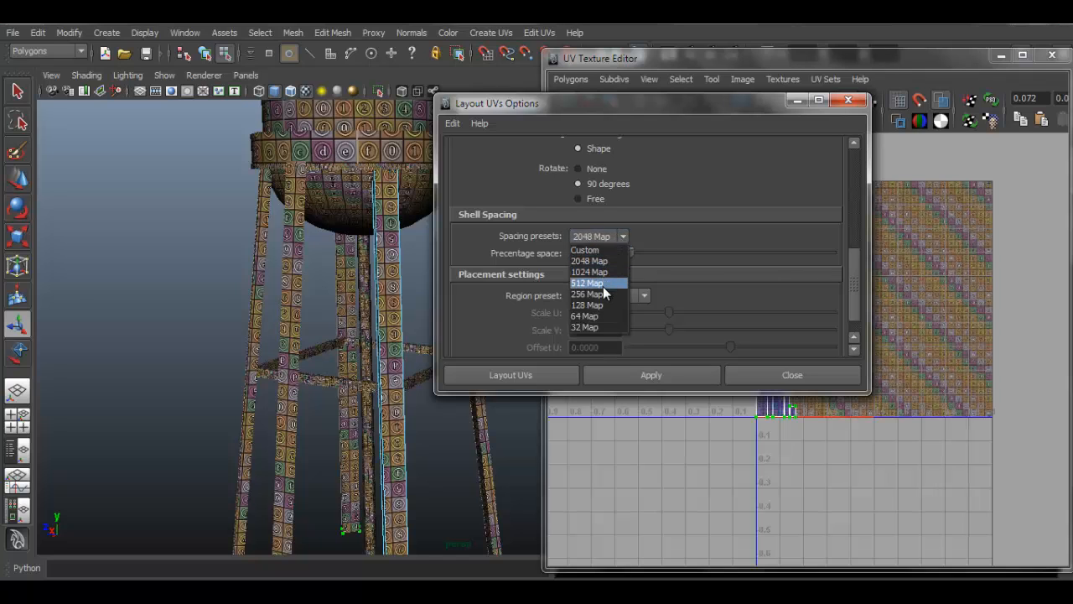
click(602, 285)
click(635, 370)
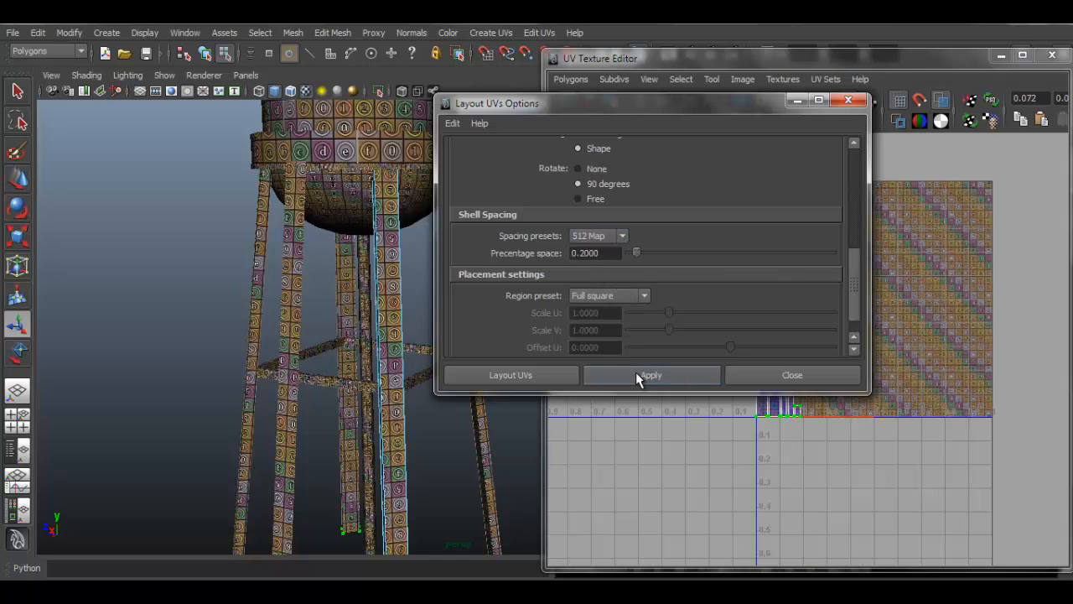
click(842, 379)
scroll(768, 398, up, 6)
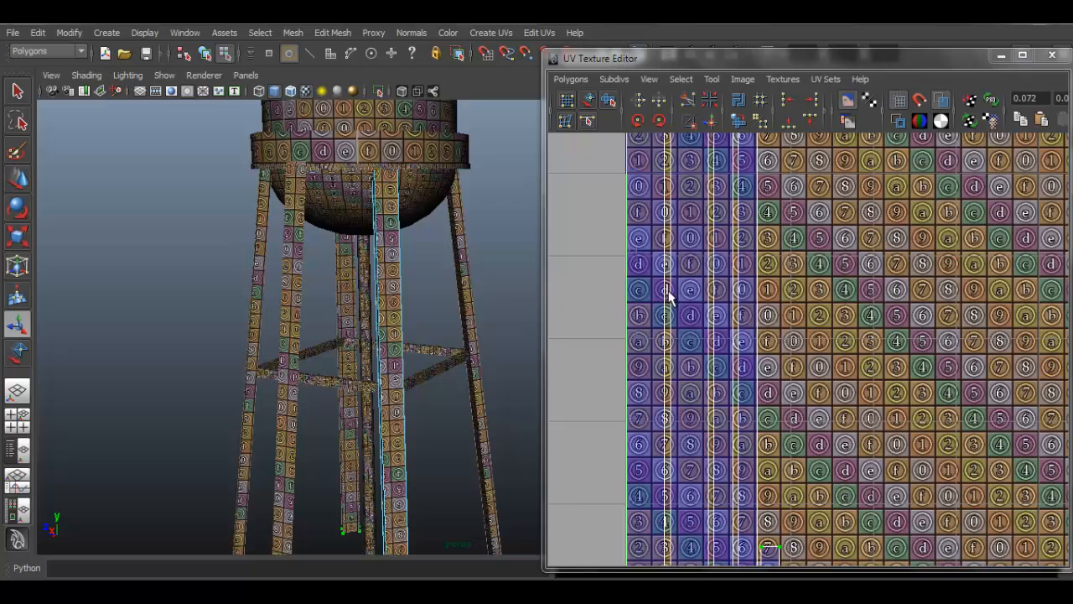
scroll(774, 395, down, 3)
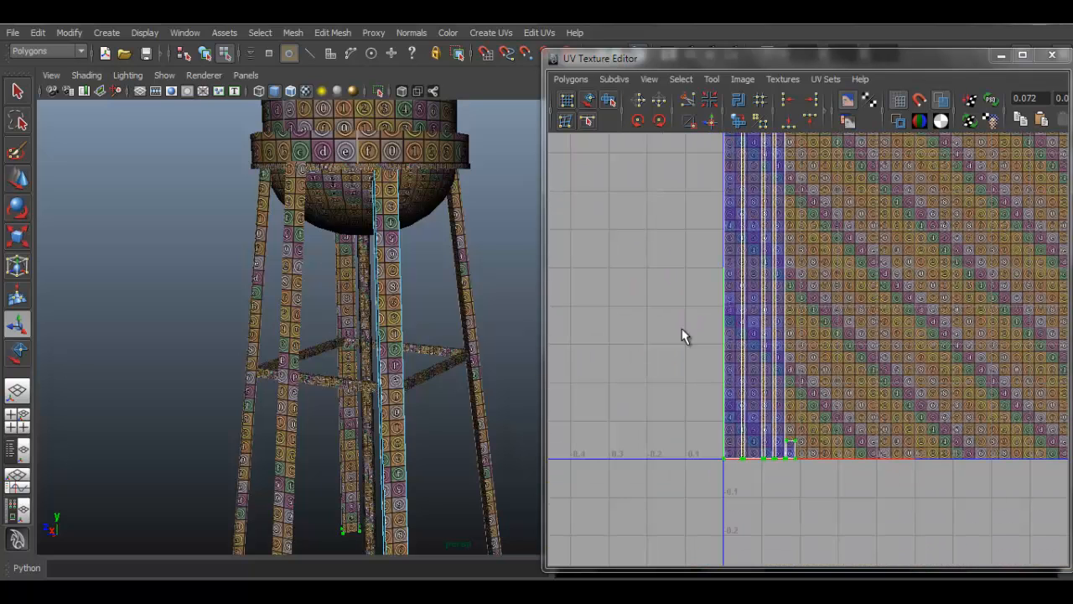
Step: Return to object selection, select the front leg together with the neighboring leg to compare their UVs, and clear the selection
right_drag(402, 274, 466, 249)
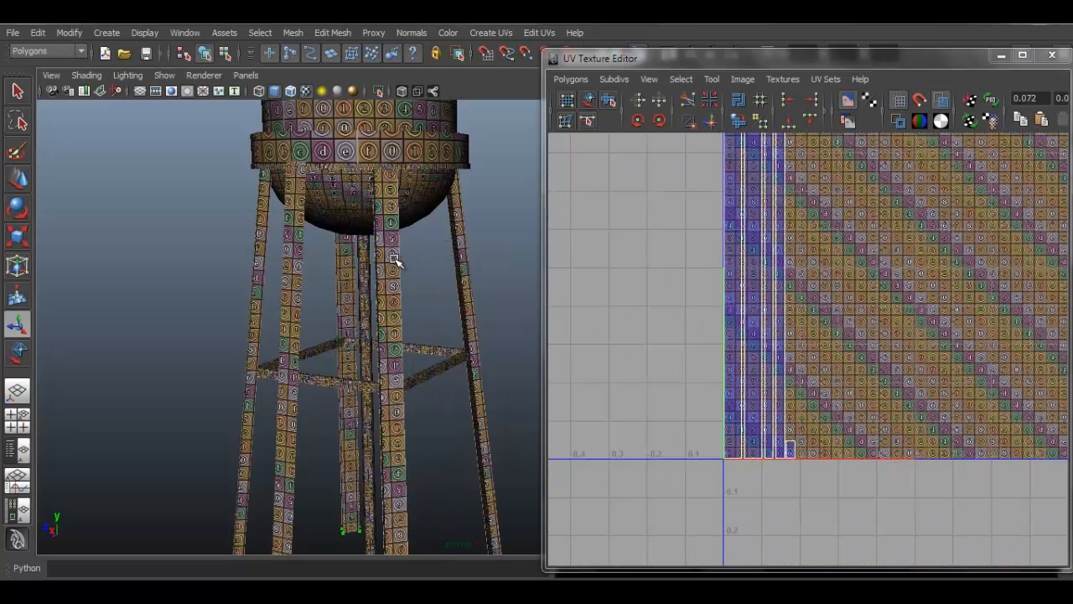
click(394, 260)
shift+click(463, 249)
scroll(695, 312, down, 3)
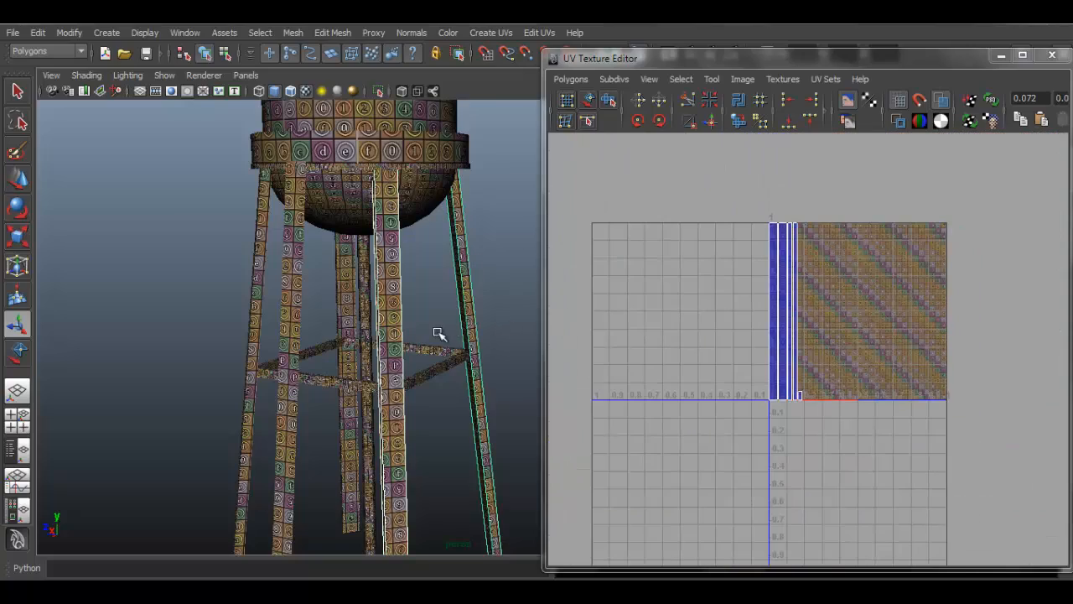
alt+drag(439, 334, 360, 263)
click(489, 268)
Step: Select the central pipe and lay out its side and cap UV shells with the current layout settings
click(360, 246)
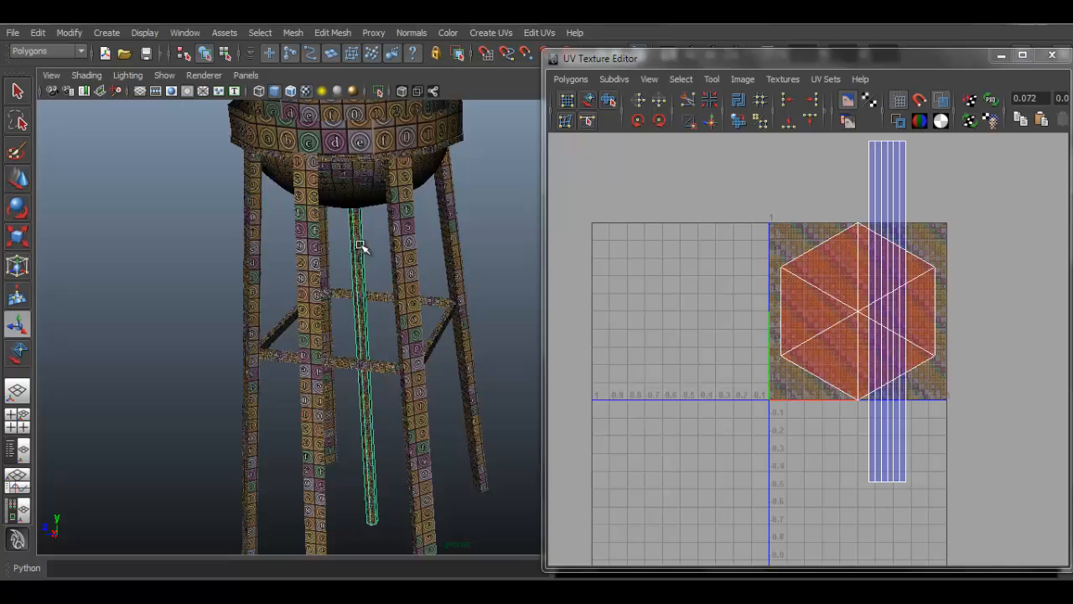
click(584, 79)
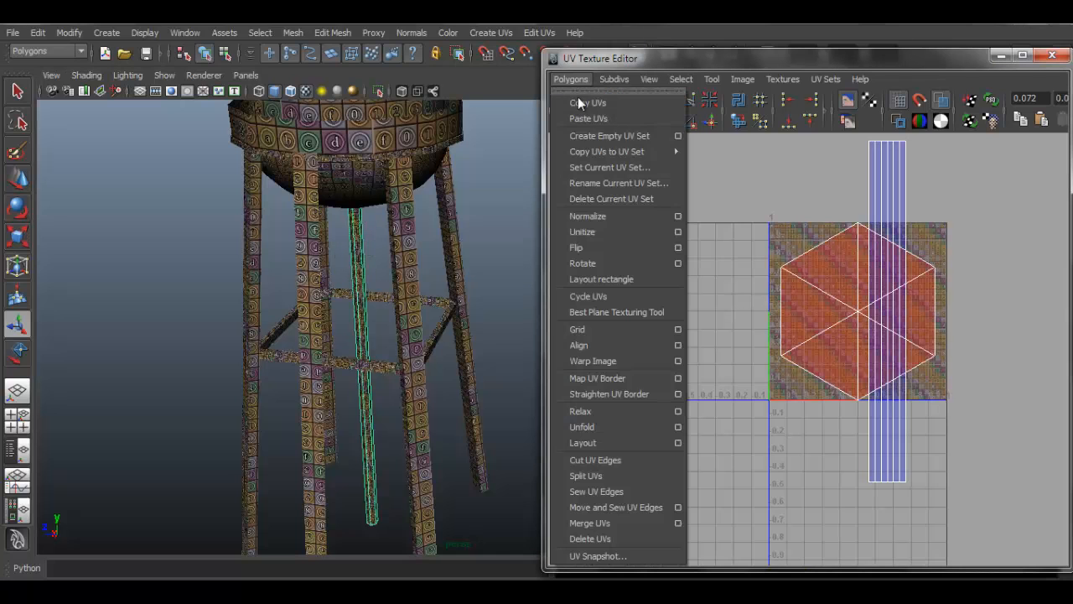
click(587, 440)
scroll(786, 343, up, 3)
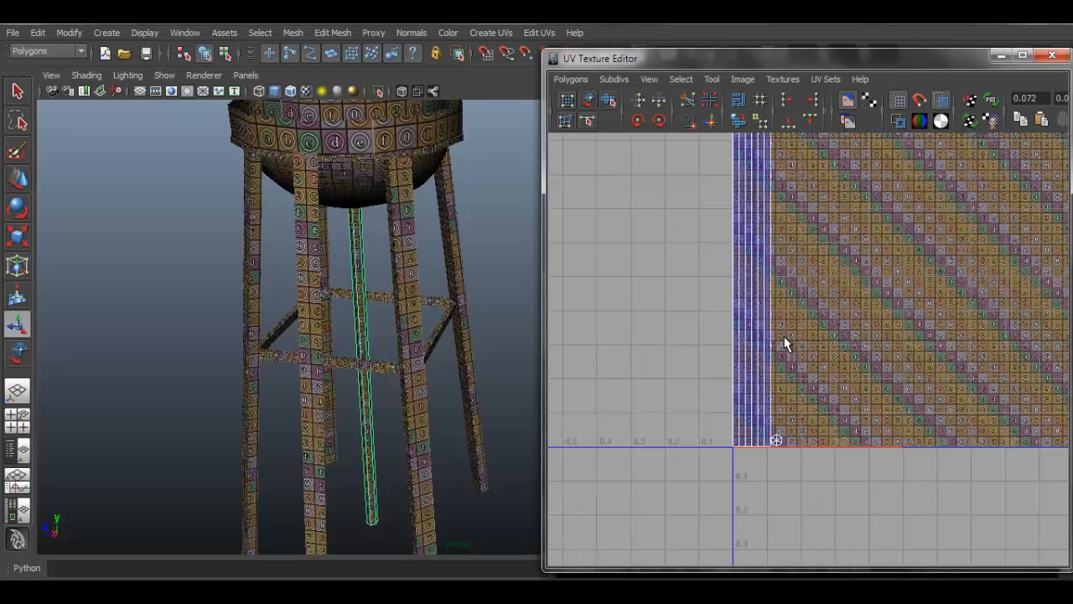
Step: Select the thin ring beneath the tank's railing band and lay out its UV shells with the current layout settings
alt+middle_drag(419, 197, 420, 391)
alt+drag(419, 391, 482, 386)
scroll(474, 401, up, 4)
click(484, 386)
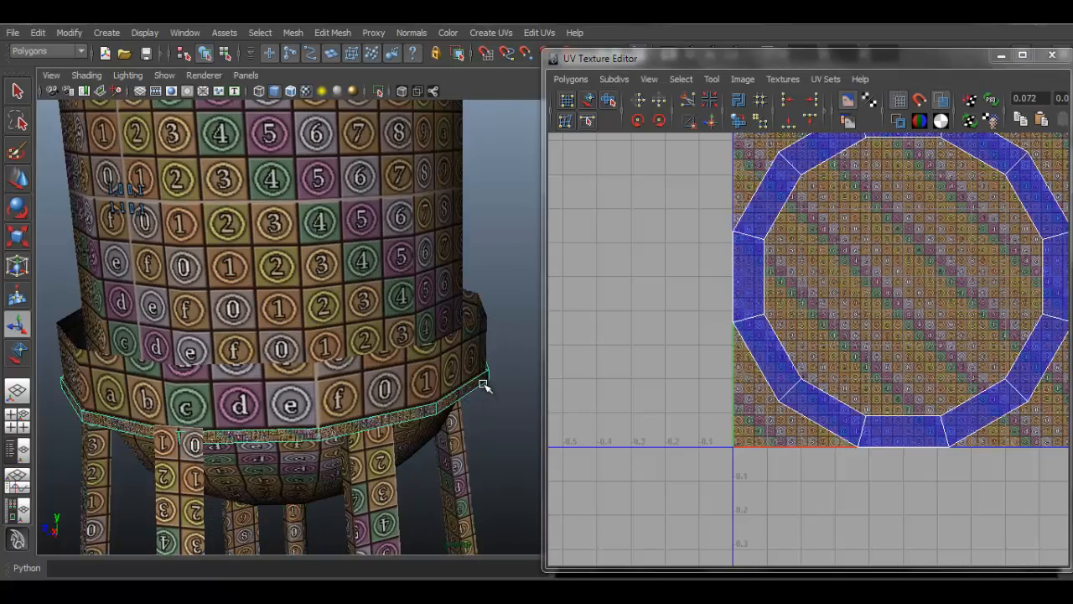
key(f)
click(571, 79)
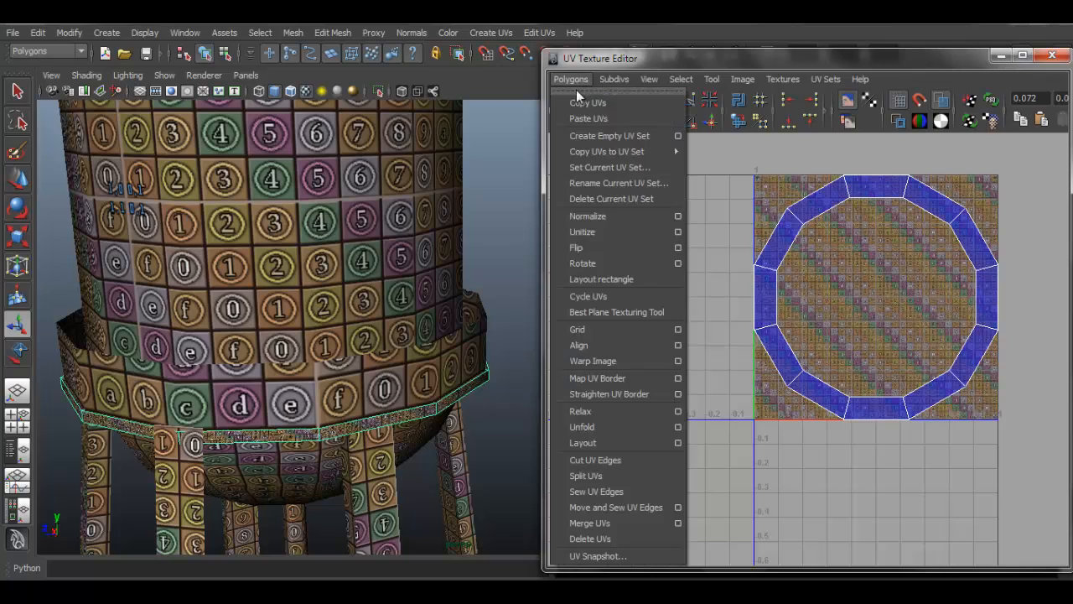
click(610, 442)
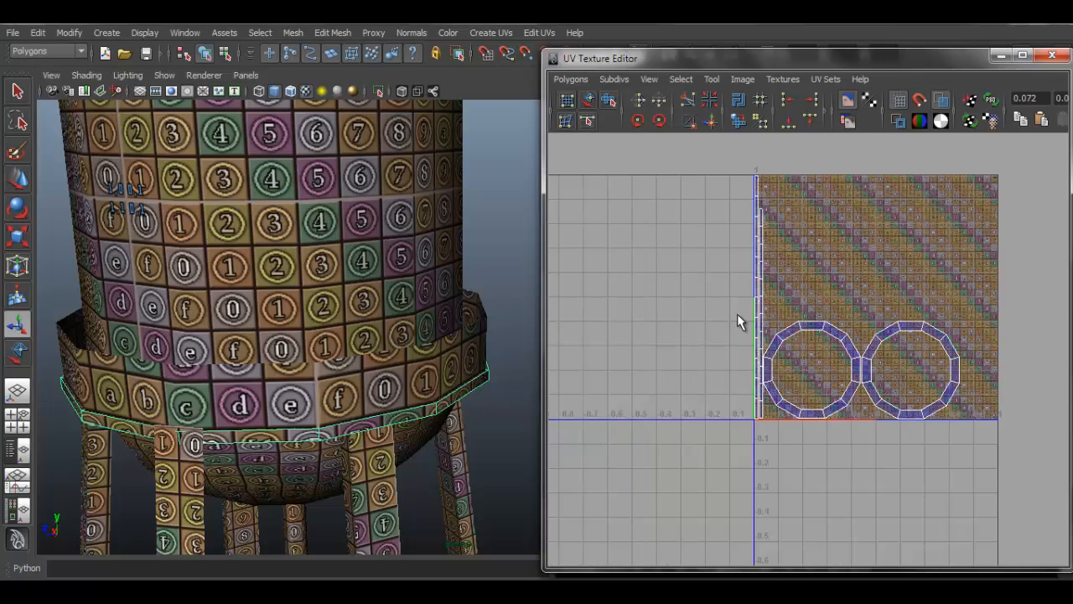
Step: Select the roofed tank and lay out its roof, wall and dome UV shells inside the texture square
alt+middle_drag(377, 189, 406, 305)
scroll(406, 302, down, 6)
click(437, 212)
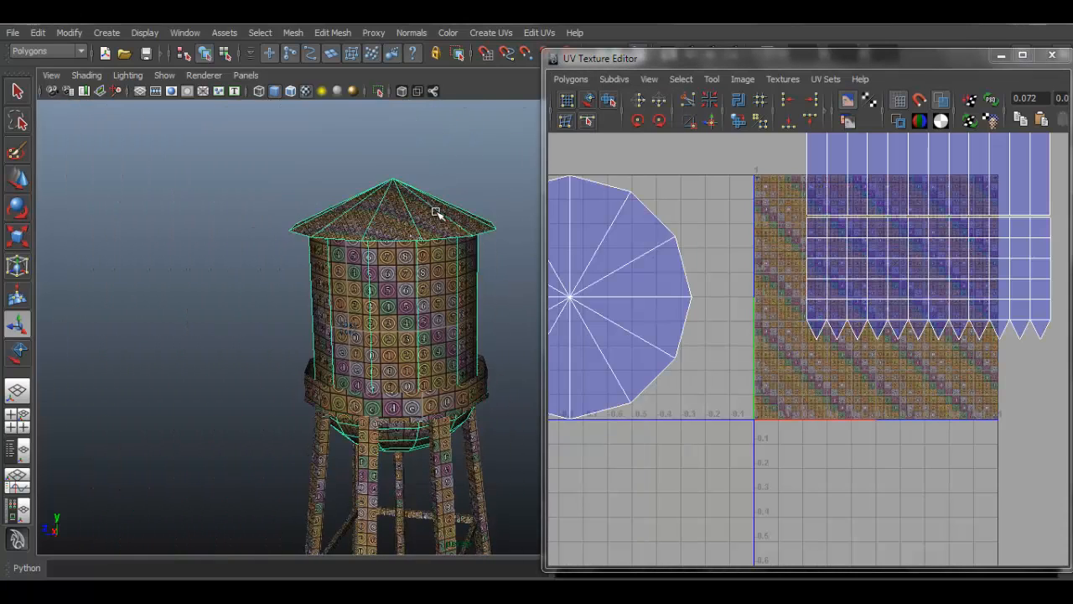
click(577, 80)
click(607, 441)
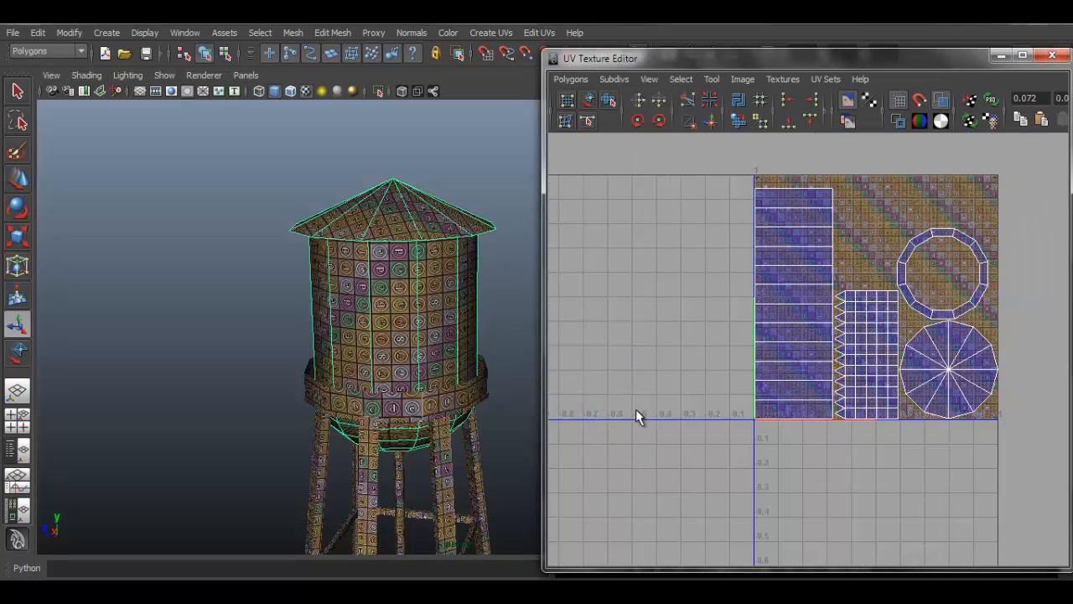
Step: Examine the test texture on the tank's wall, underside and roof alongside its laid-out UV shells
alt+middle_drag(386, 351, 342, 344)
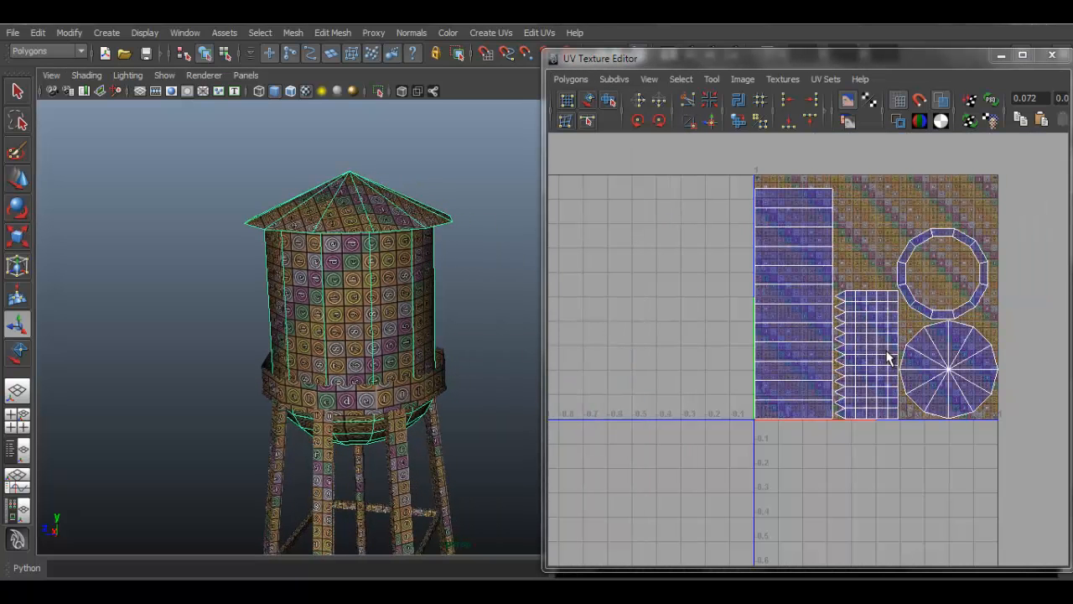
alt+right_drag(334, 423, 394, 426)
alt+drag(394, 426, 406, 373)
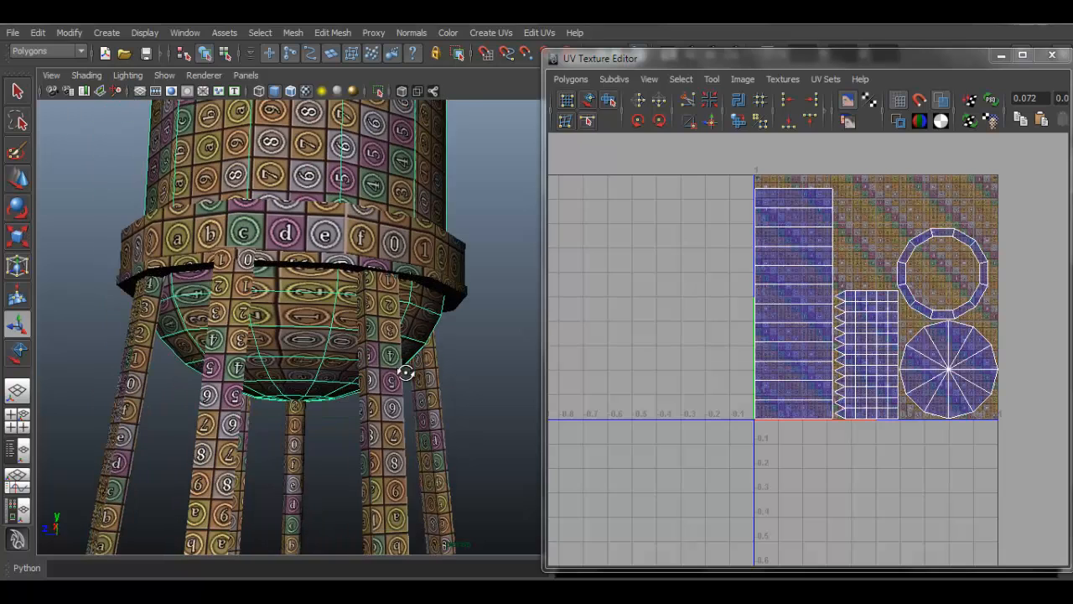
scroll(869, 332, up, 1)
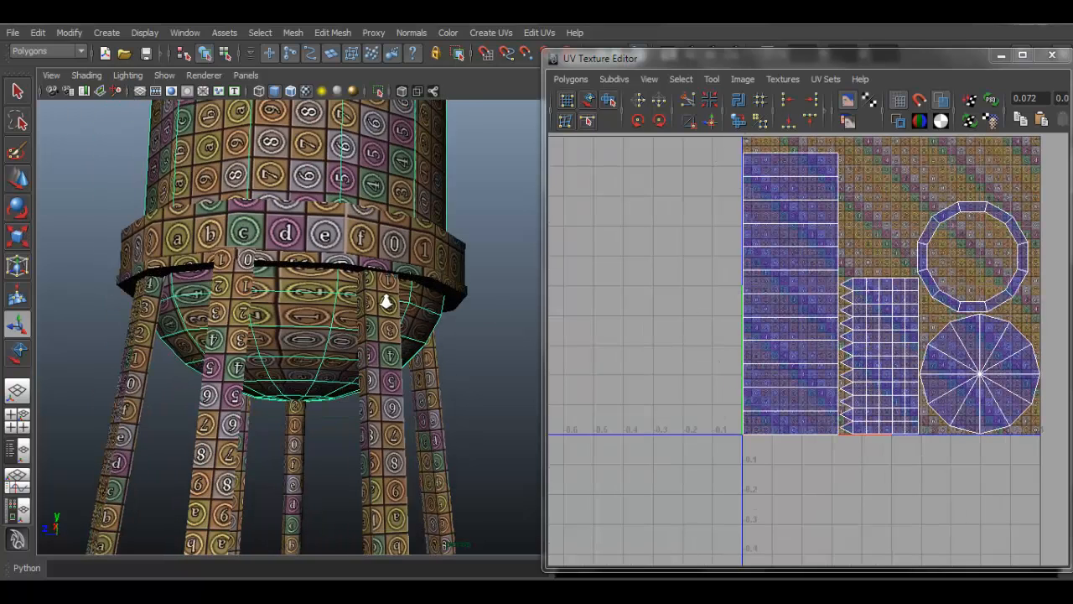
alt+right_drag(385, 302, 220, 245)
alt+drag(379, 277, 373, 332)
alt+middle_drag(374, 332, 388, 252)
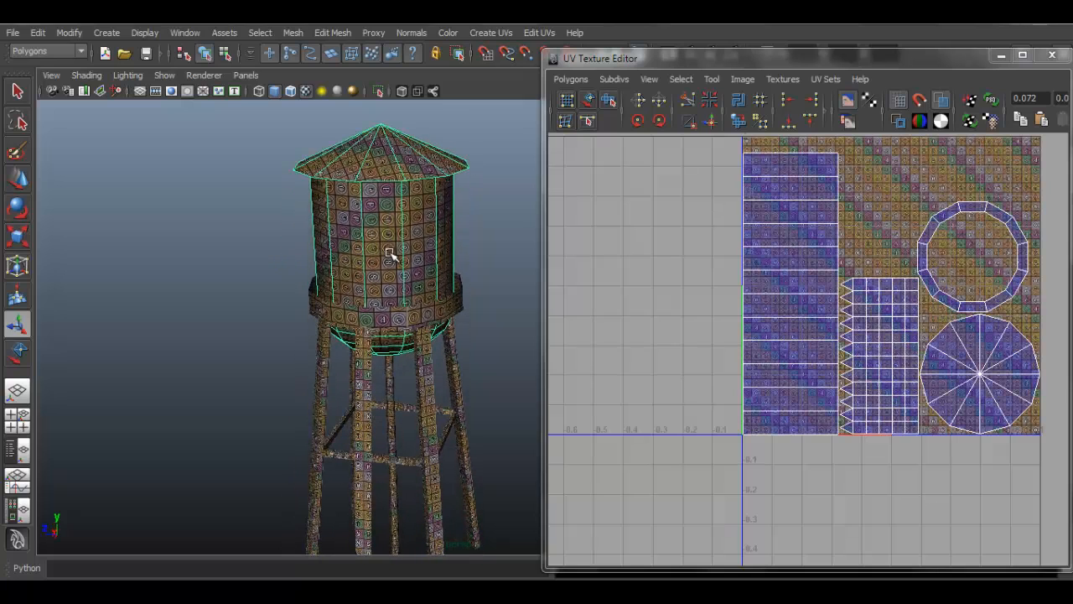
alt+drag(390, 254, 406, 252)
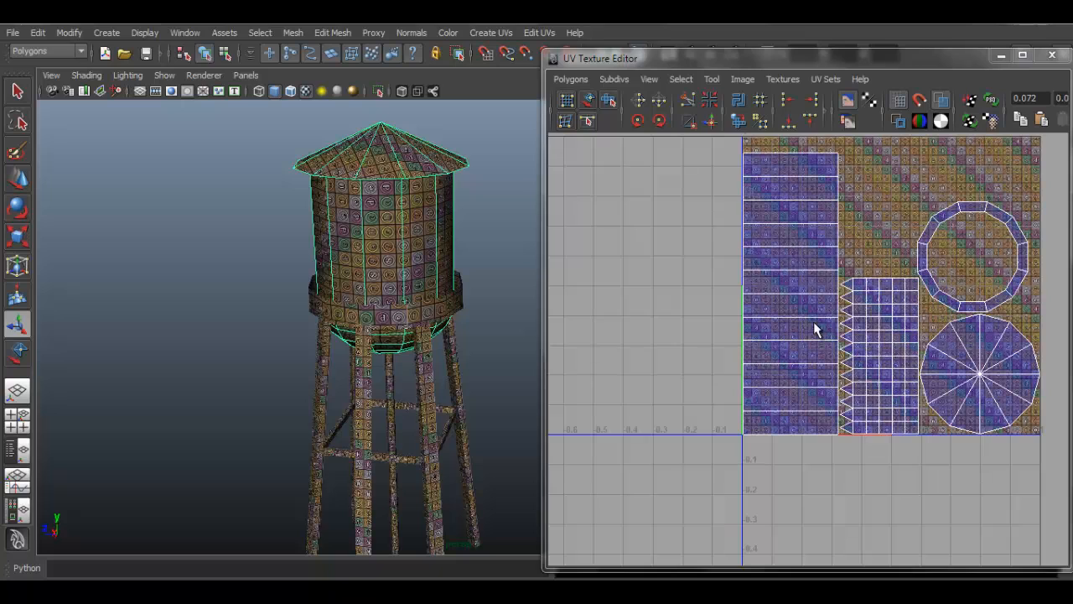
Step: Select all the tower parts to compare their overlapping UVs, inspect one leg's layout, and clear the selection
alt+middle_drag(837, 265, 776, 293)
drag(292, 178, 493, 538)
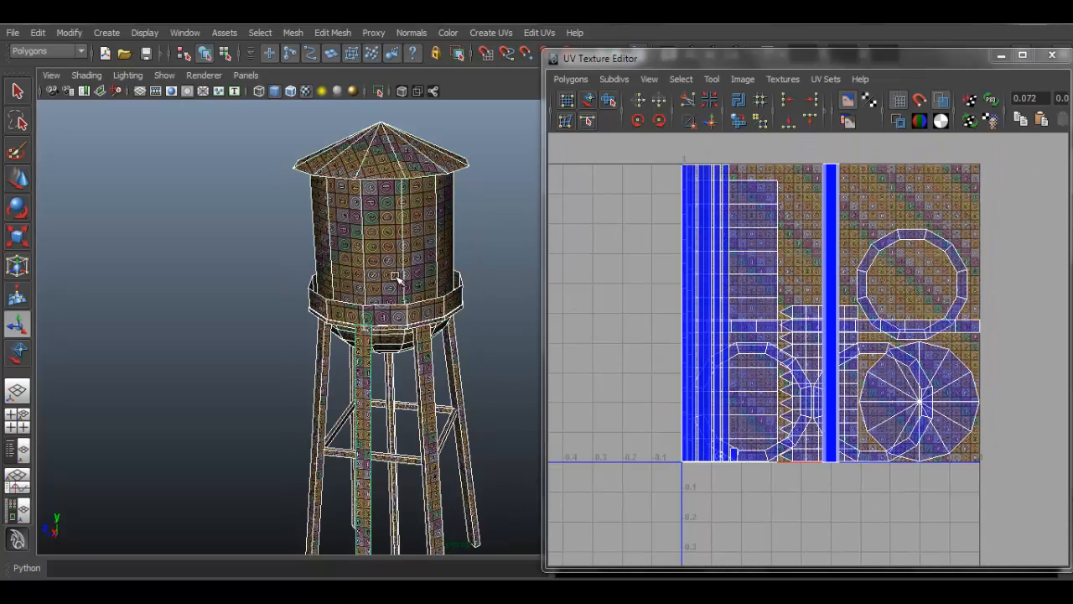
click(419, 359)
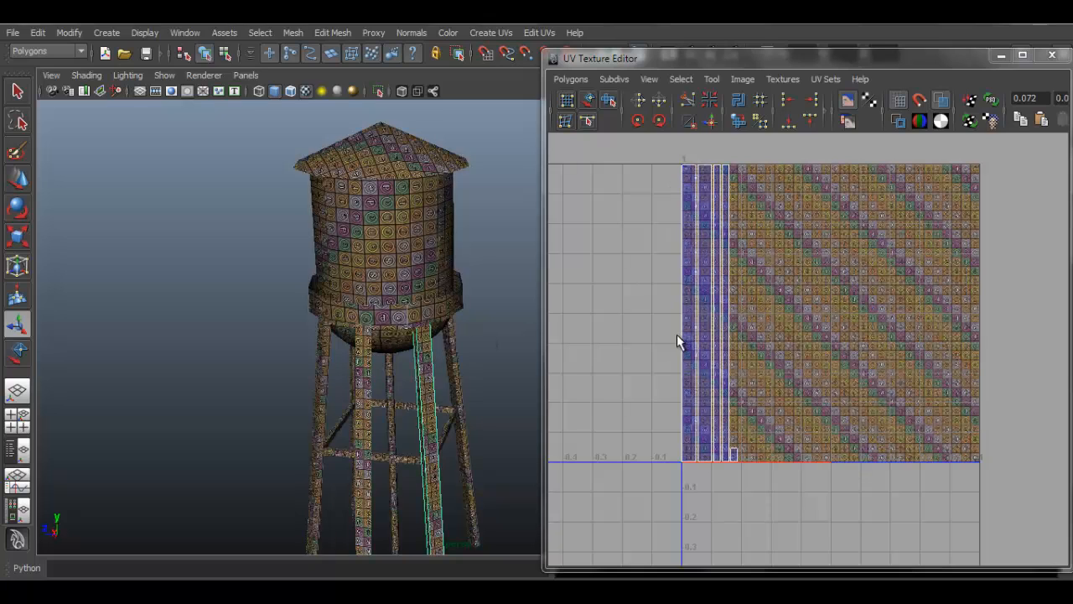
click(495, 273)
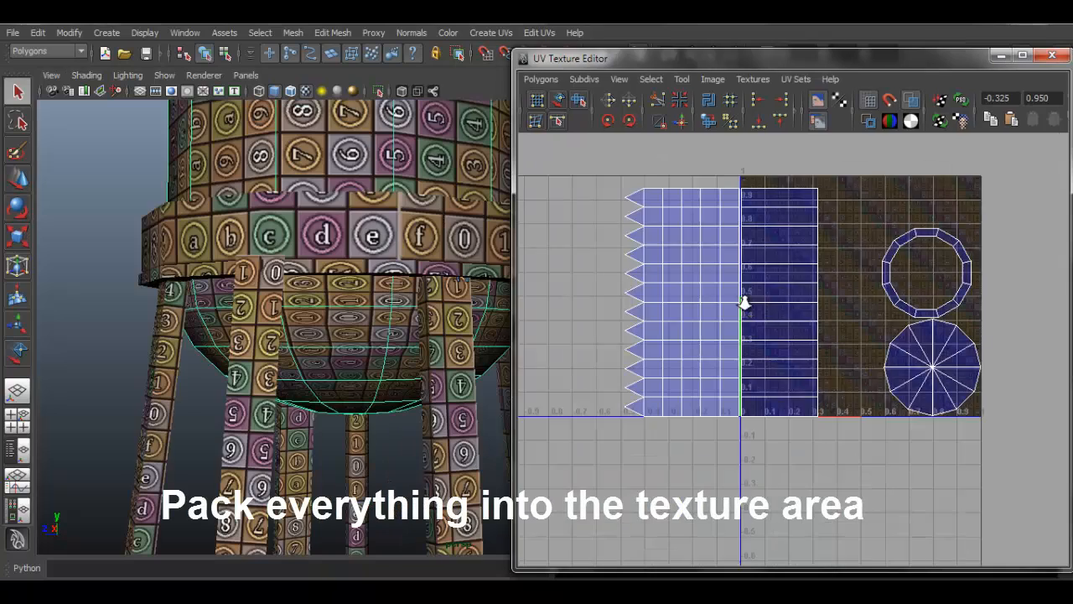
Step: Select the dome's whole UV shell, scale it horizontally to about 0.2 units wide, and move it flush against the wall shell
right_drag(612, 256, 652, 247)
ctrl+right_click(642, 255)
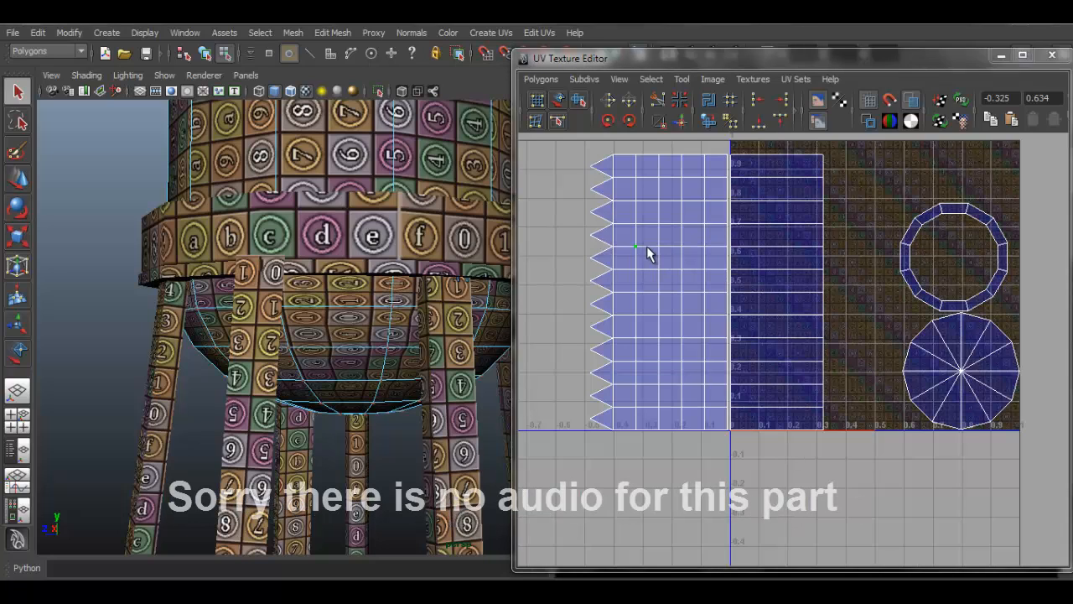
ctrl+right_drag(647, 247, 687, 241)
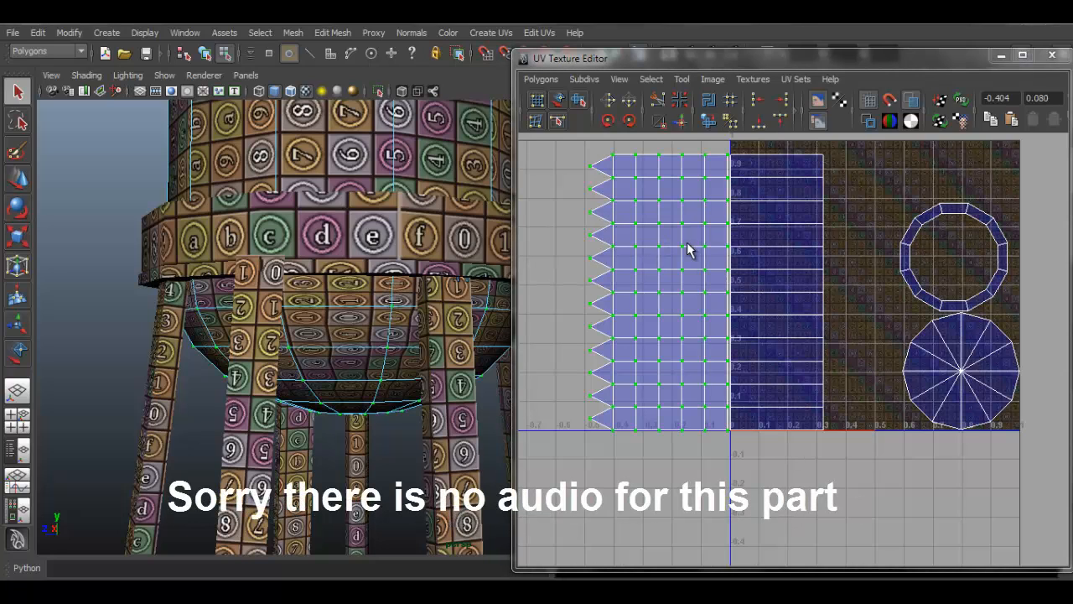
key(w)
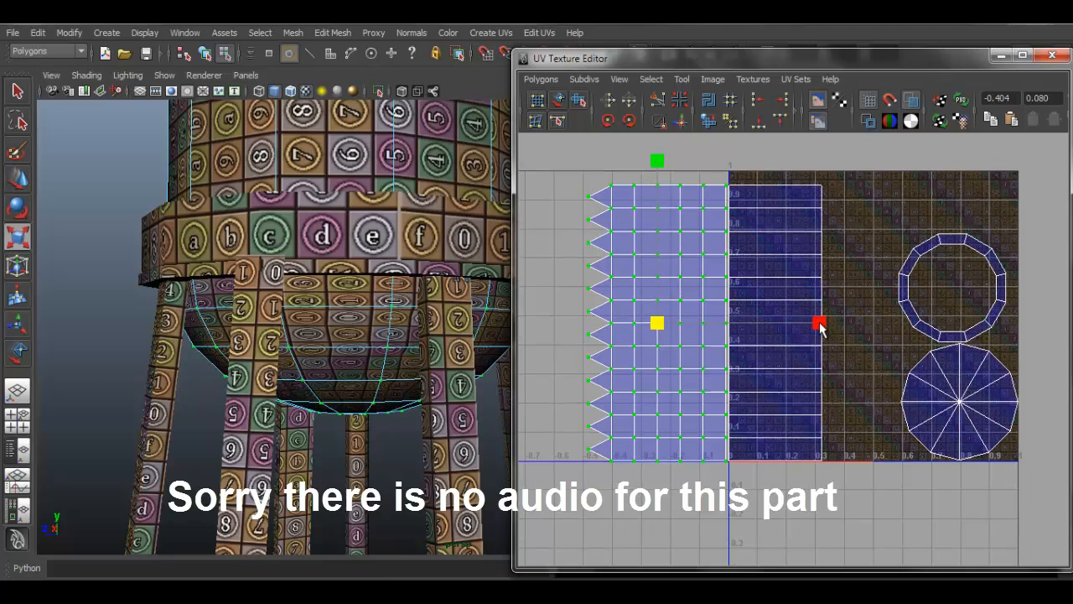
drag(822, 323, 724, 327)
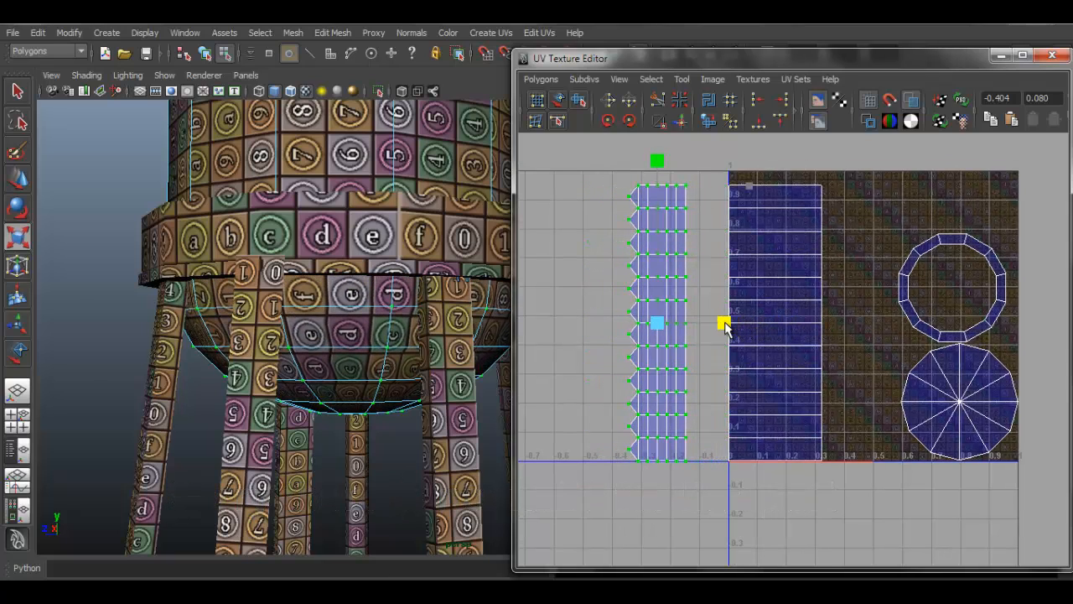
key(w)
drag(824, 321, 868, 329)
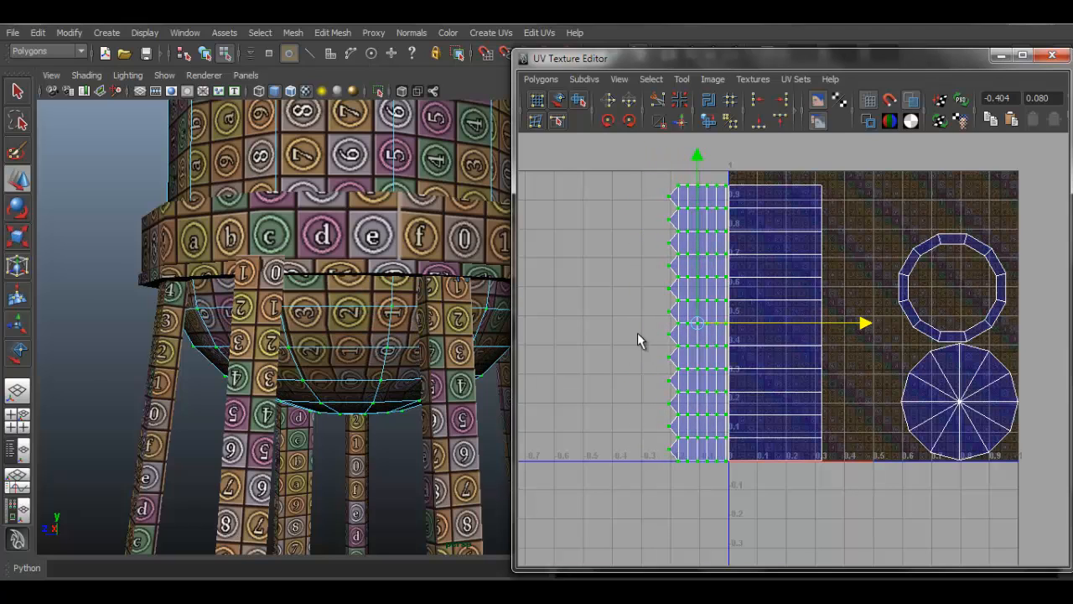
Step: Isolate the tank, view the dome from below, and nudge the dome shell's edge UV column beside the wall shell
alt+drag(365, 327, 305, 333)
right_drag(294, 156, 362, 109)
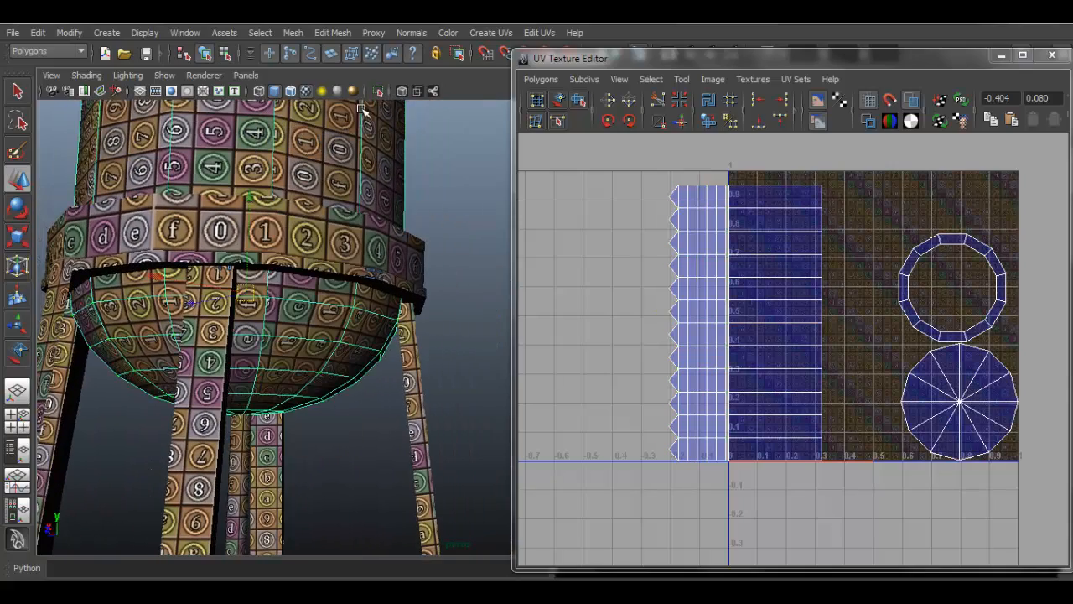
click(378, 92)
alt+drag(310, 322, 428, 357)
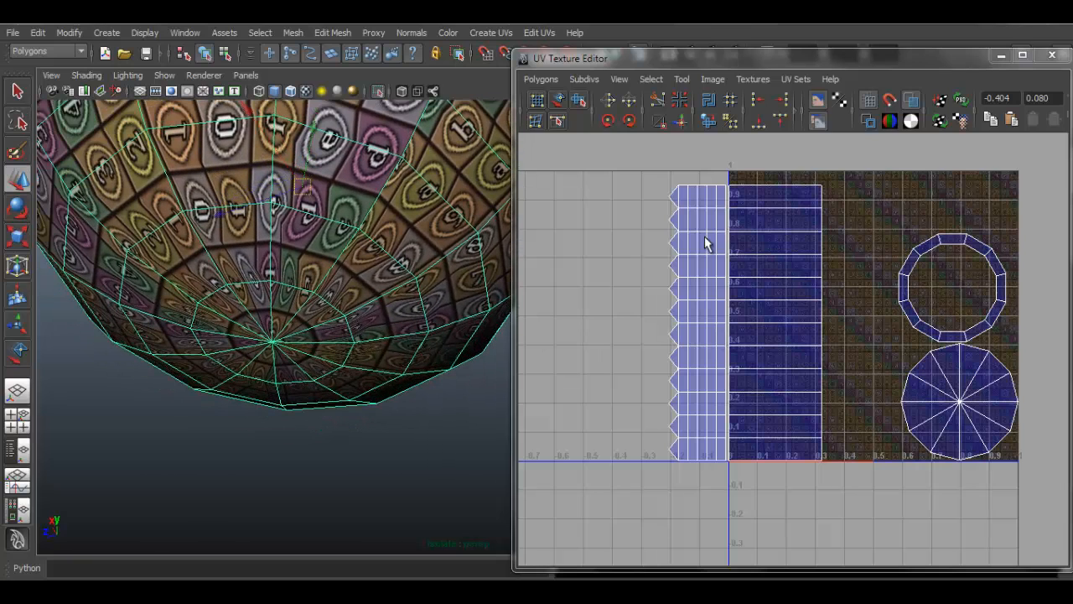
right_drag(704, 243, 750, 233)
drag(726, 179, 737, 249)
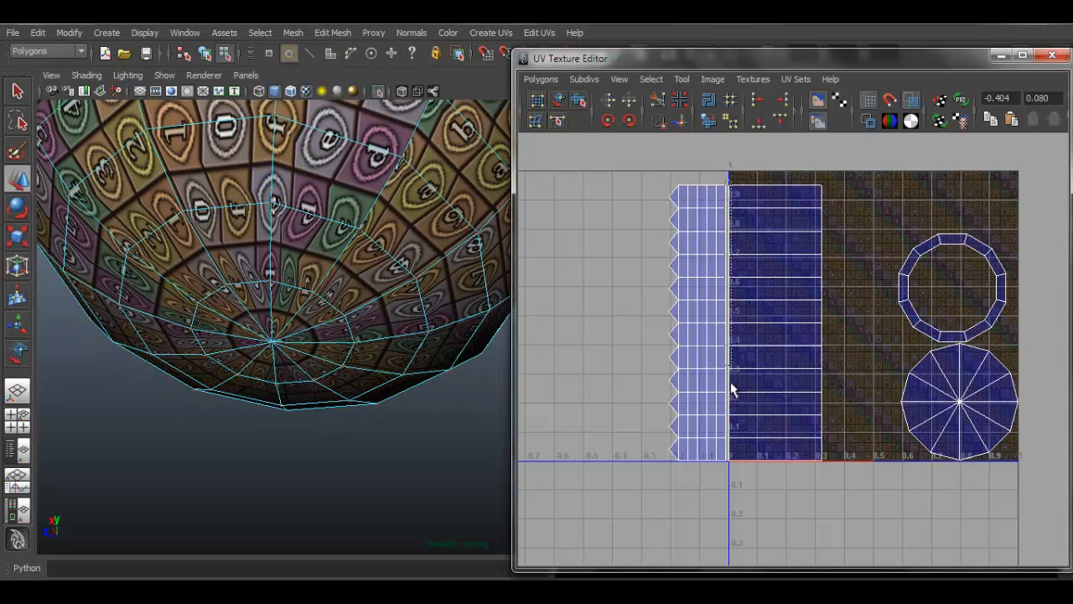
drag(732, 390, 727, 485)
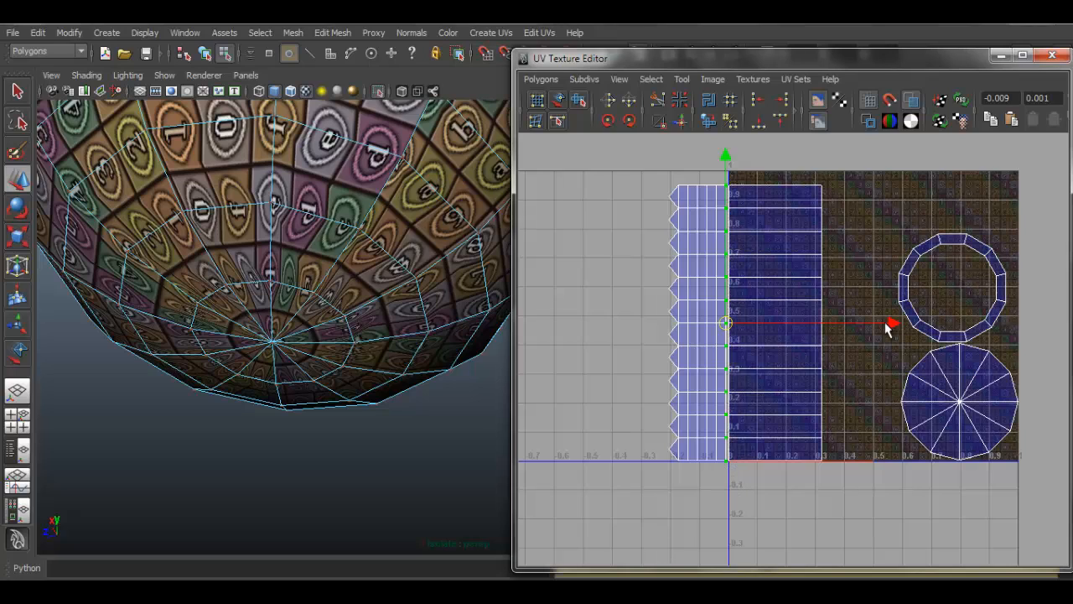
mouse_move(889, 329)
mouse_down()
mouse_move(905, 318)
mouse_move(895, 326)
mouse_up()
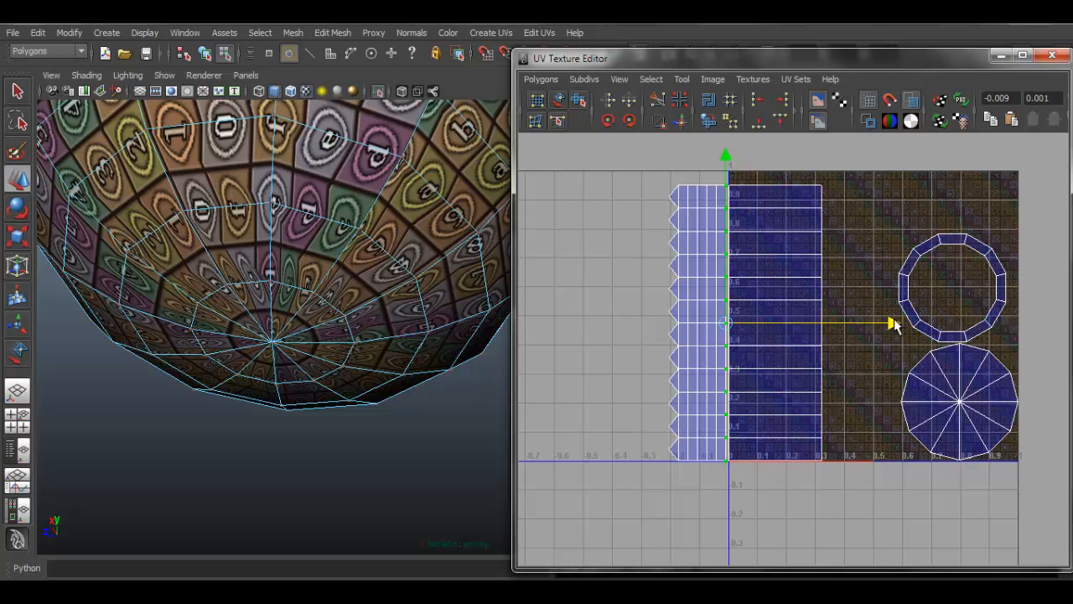
Step: Nudge the UV columns at the dome shell's jagged end slightly outward to even the texture near the dome's tip
drag(663, 176, 679, 447)
drag(680, 507, 681, 507)
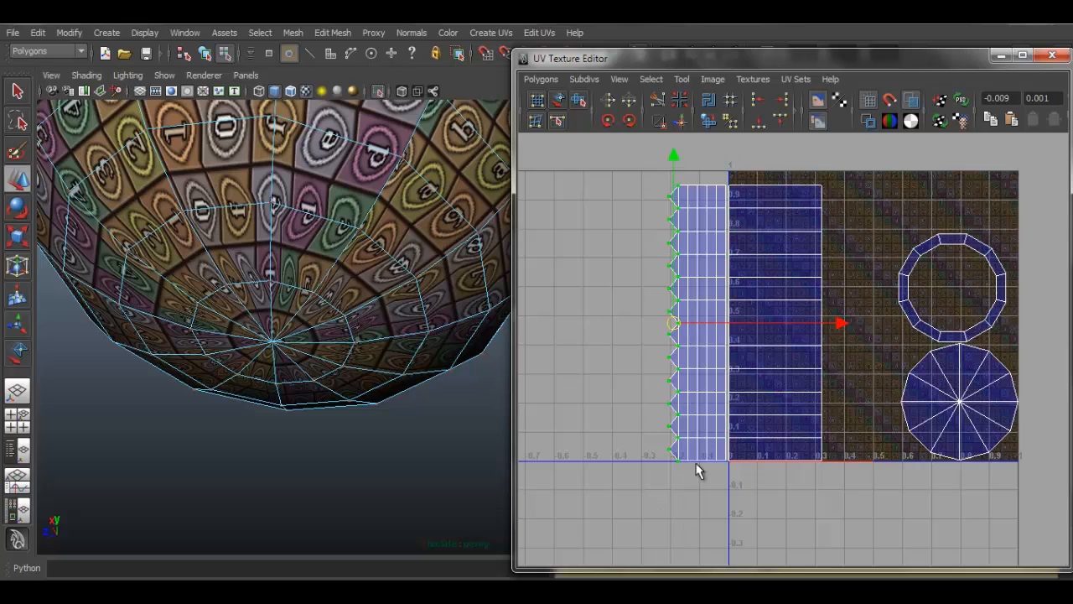
drag(837, 325, 838, 325)
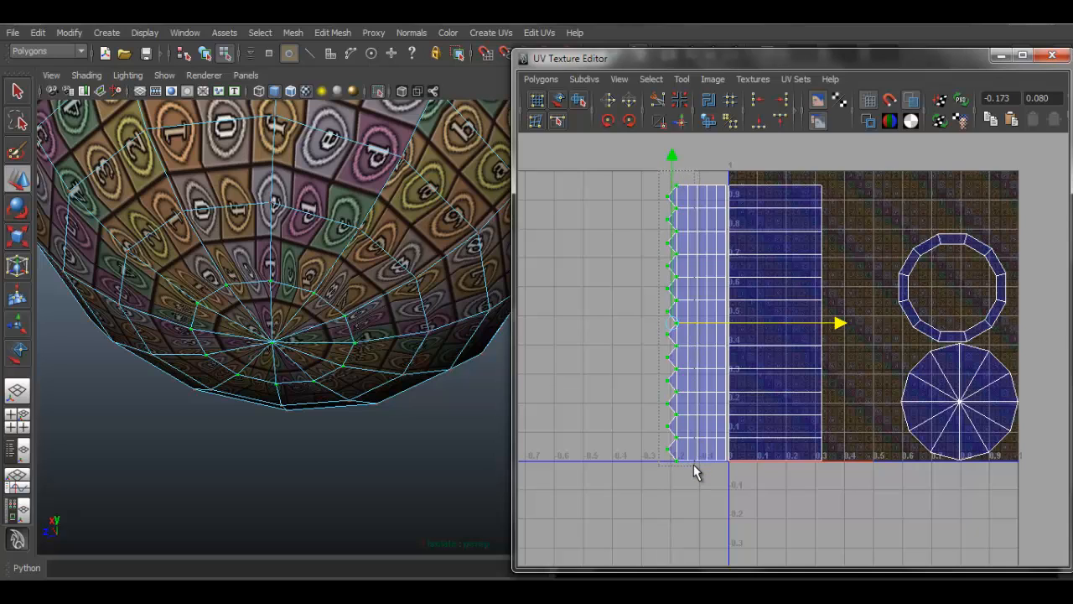
drag(694, 466, 695, 467)
drag(849, 330, 843, 327)
Step: Return to object selection, check the dome and wall texture, reselect the tank, and show the hidden parts again
alt+drag(290, 263, 424, 350)
right_drag(369, 312, 453, 265)
alt+drag(326, 323, 299, 374)
scroll(314, 333, down, 3)
click(430, 490)
alt+drag(449, 407, 425, 307)
click(425, 307)
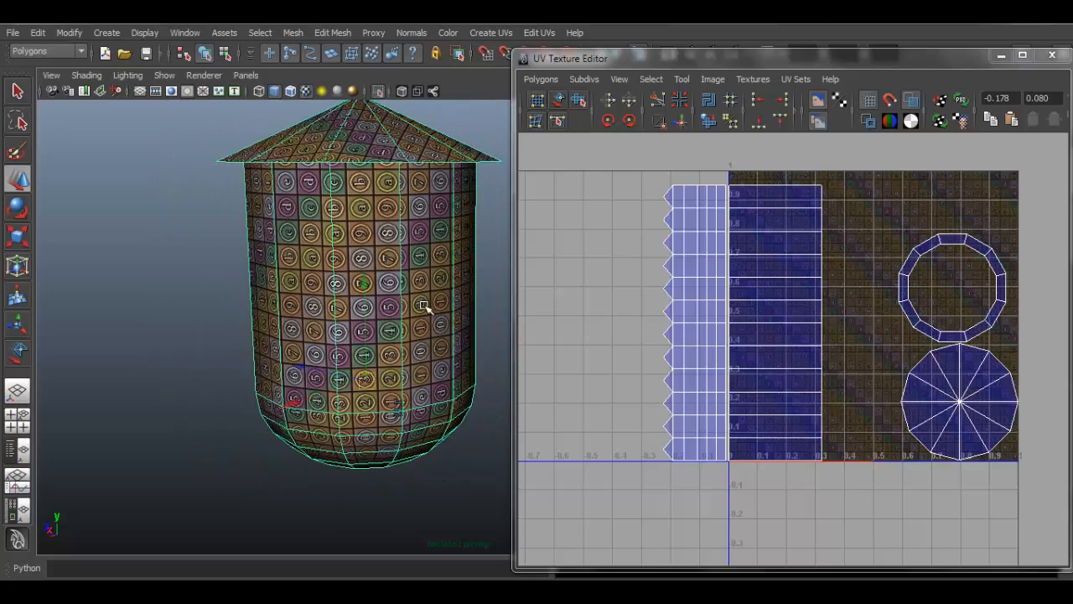
click(378, 91)
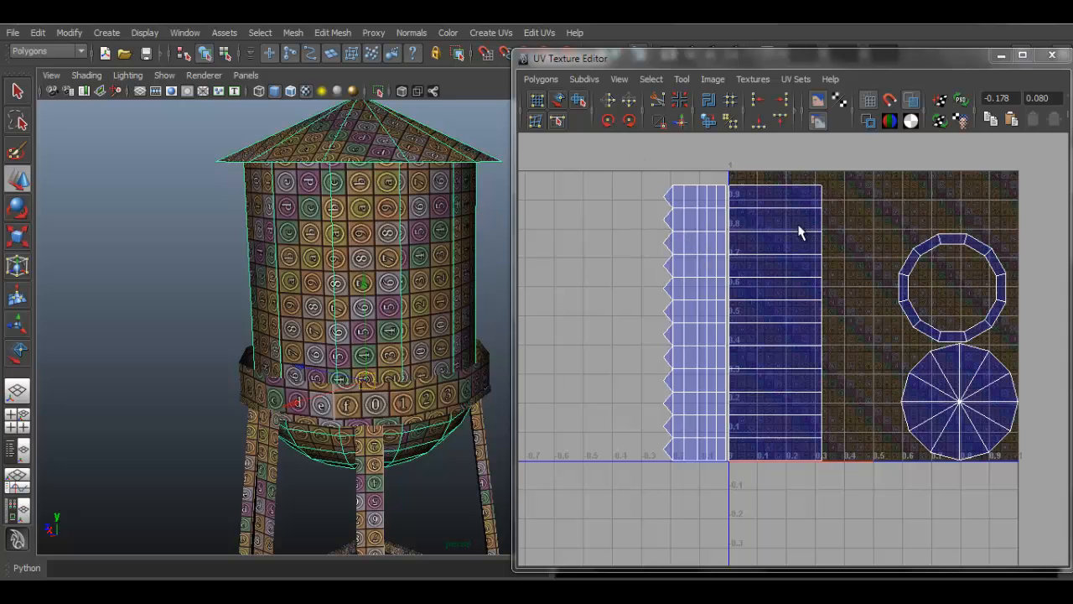
Step: Select the dome and wall UV shells together and move them horizontally into the texture square
click(559, 100)
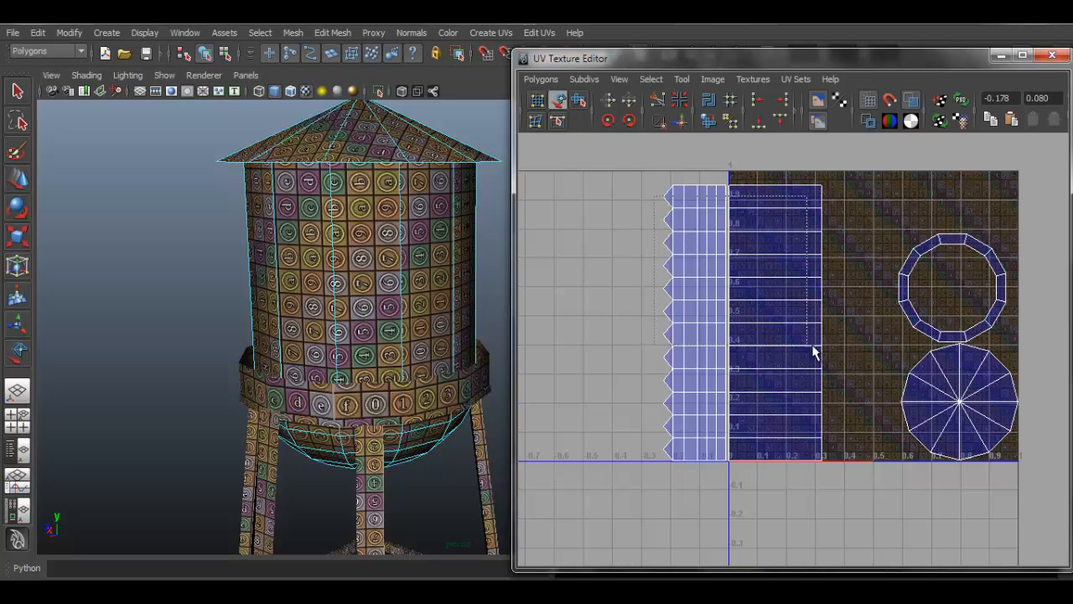
key(w)
drag(906, 323, 977, 323)
alt+middle_drag(754, 346, 694, 354)
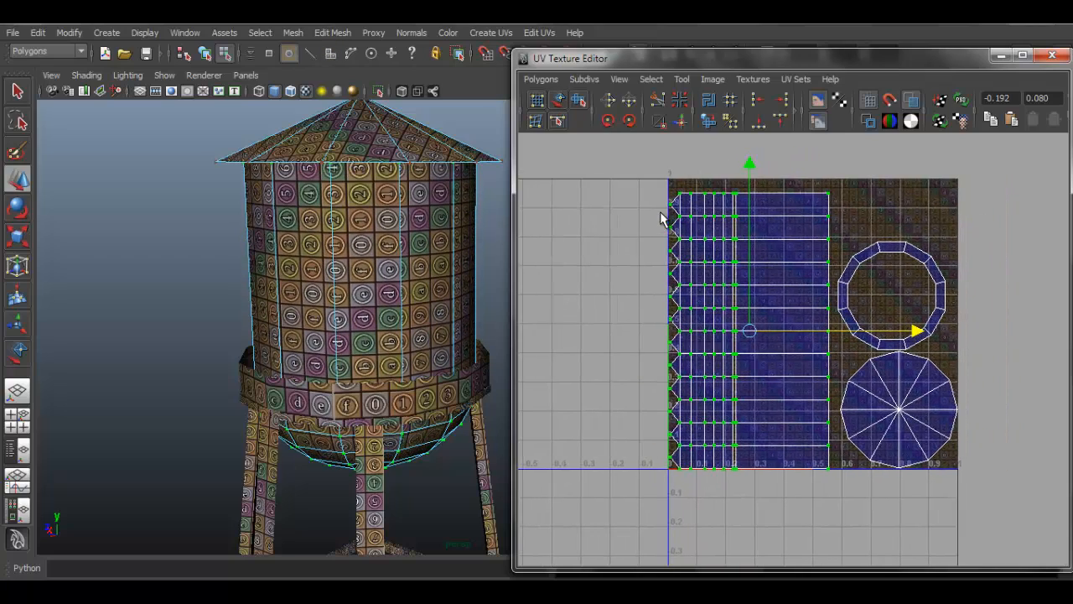
Step: Add the two circular shells to the UV selection, scale everything down uniformly, and shift it toward the texture square's lower-right corner
drag(855, 320, 1025, 503)
key(r)
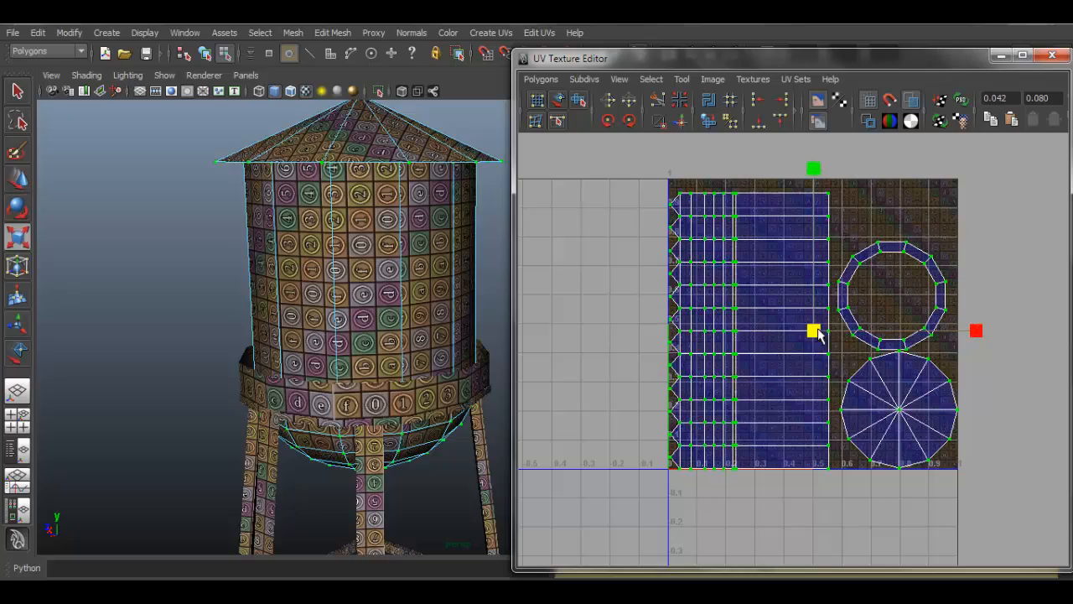
drag(816, 328, 943, 372)
key(w)
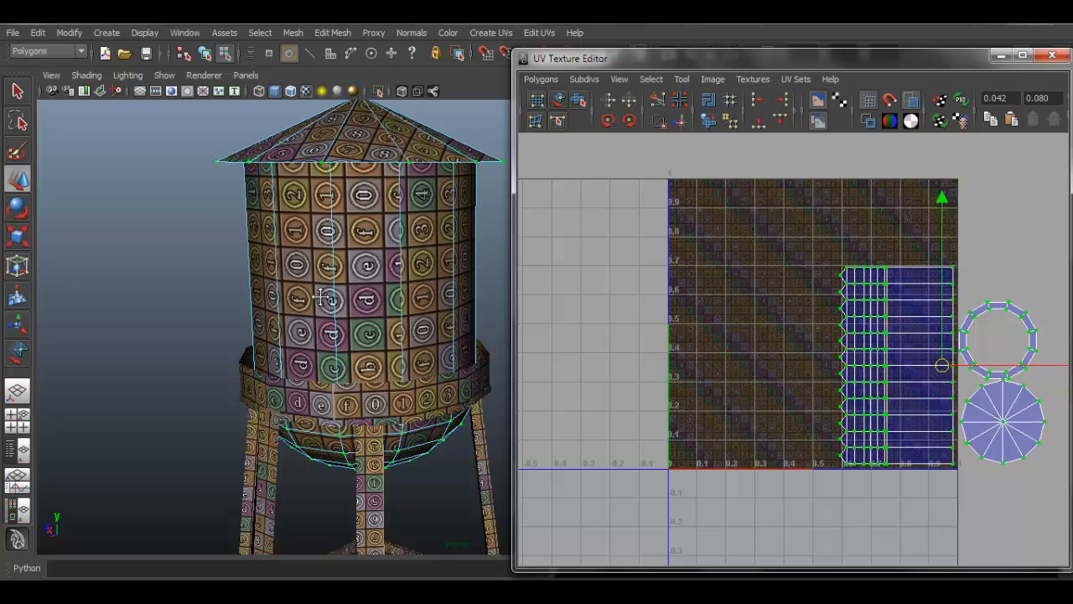
Step: Select the railing band around the tank and rotate its UV strip 90 degrees to stand vertically
alt+middle_drag(321, 296, 280, 249)
right_drag(330, 243, 450, 215)
click(378, 351)
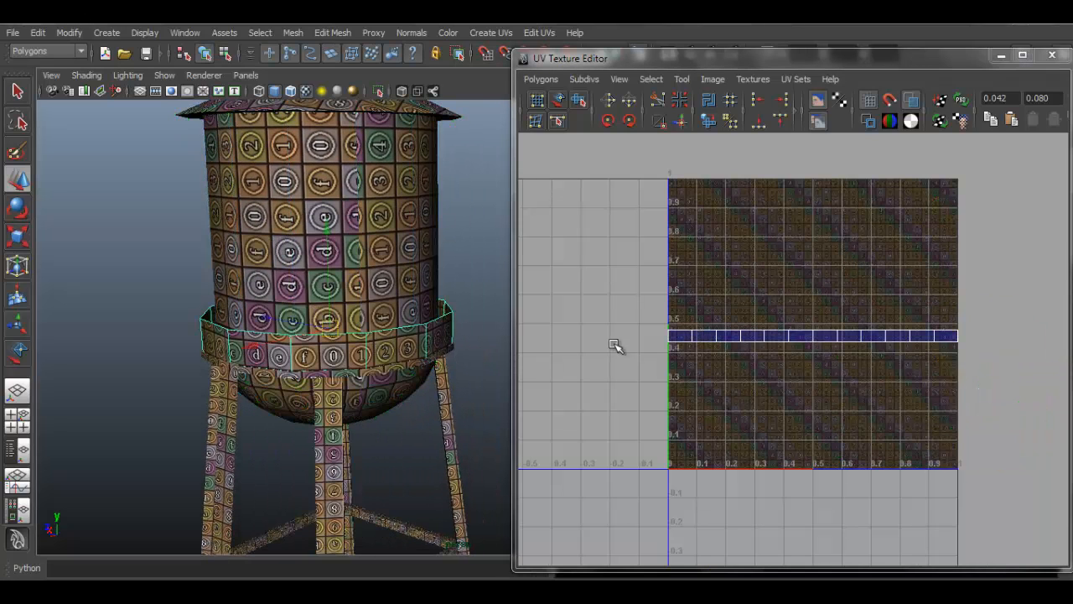
right_drag(752, 336, 796, 314)
key(w)
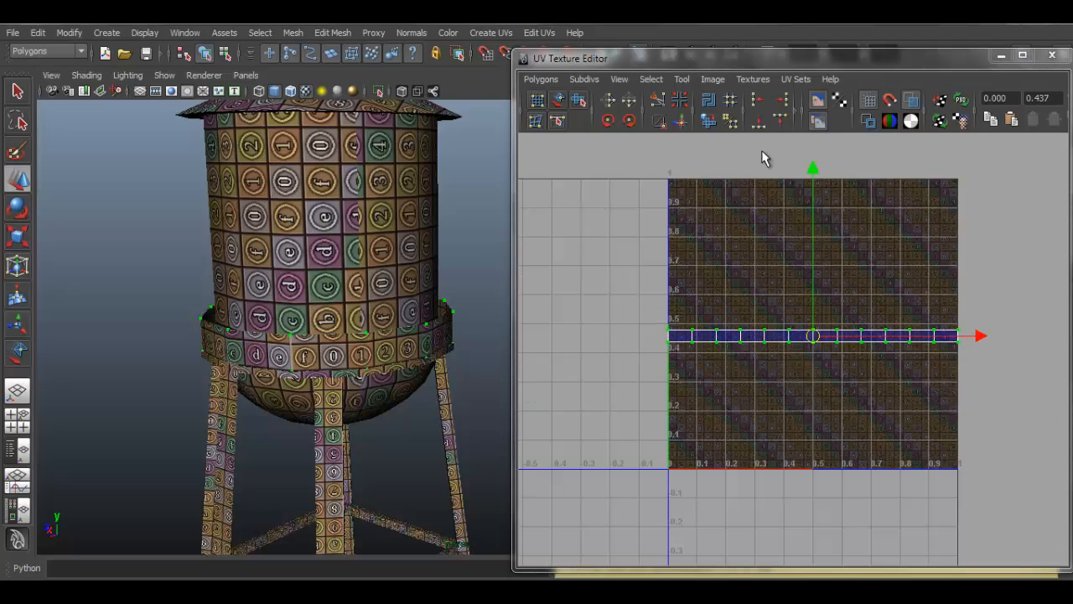
click(631, 121)
click(631, 121)
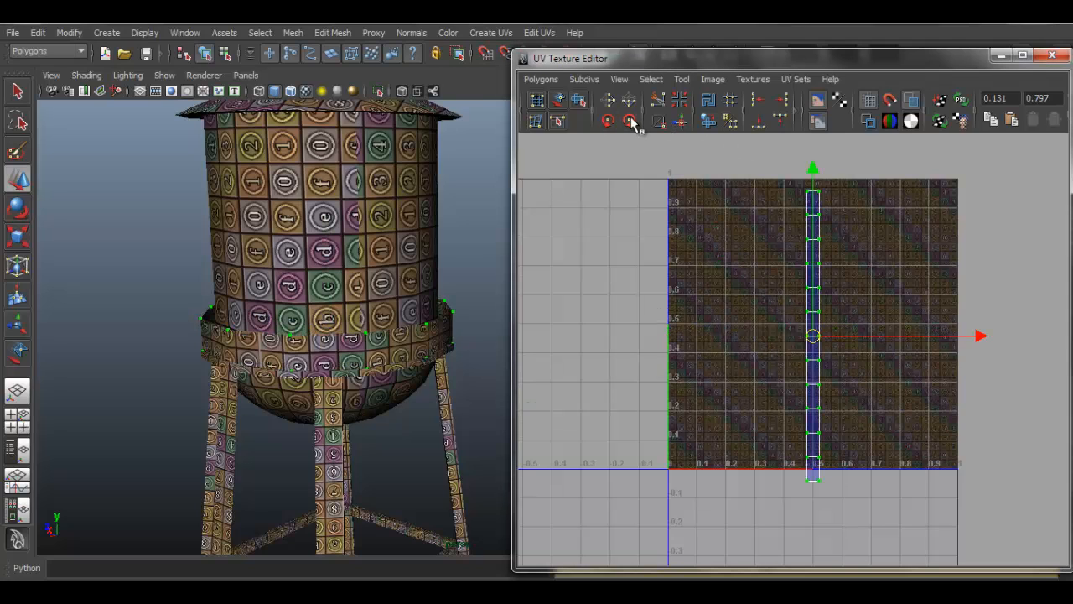
Step: Scale the band's UV strip to fit the texture square's height, shift it slightly, and leave UV editing
mouse_move(812, 347)
mouse_down()
mouse_move(762, 319)
mouse_move(801, 331)
mouse_up()
key(w)
right_click(392, 312)
right_drag(394, 327, 458, 292)
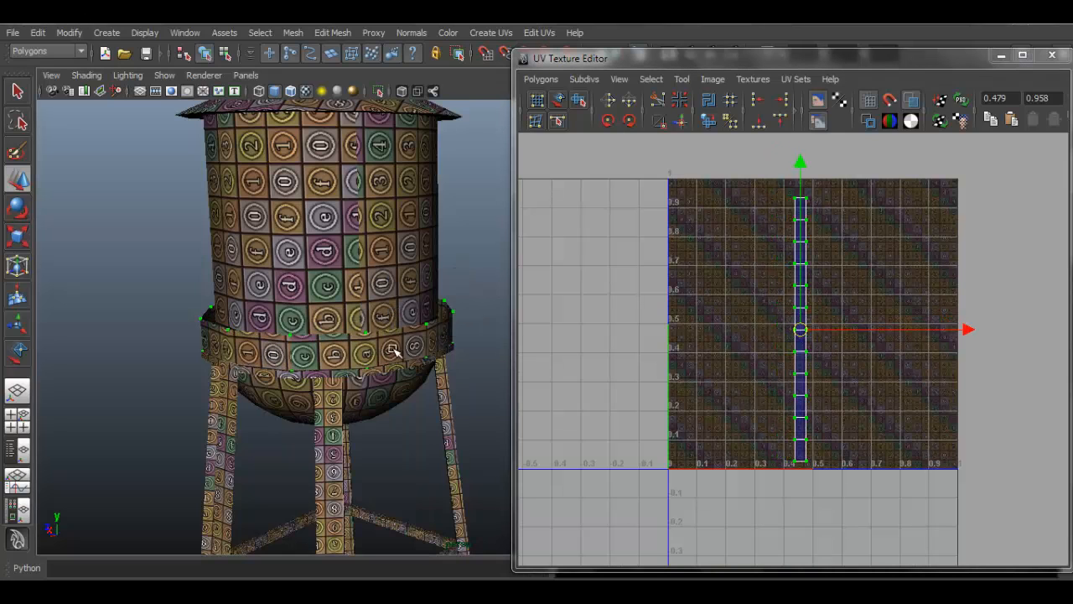
Step: Select the tower's outer support legs together, including those on the far side
alt+middle_drag(379, 340, 375, 244)
click(319, 297)
alt+drag(388, 315, 397, 319)
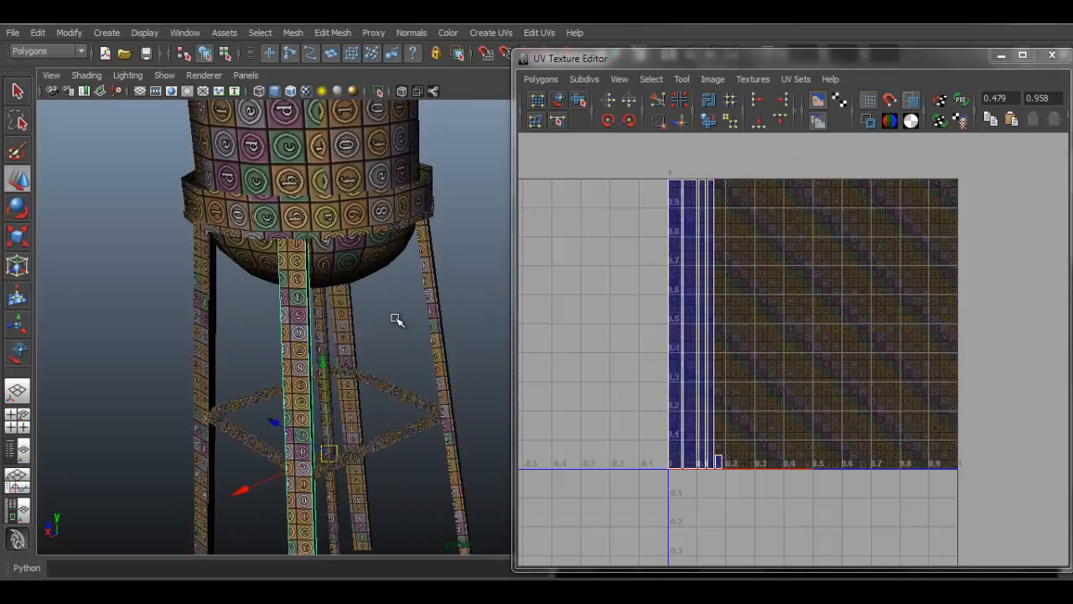
shift+click(438, 314)
shift+click(348, 310)
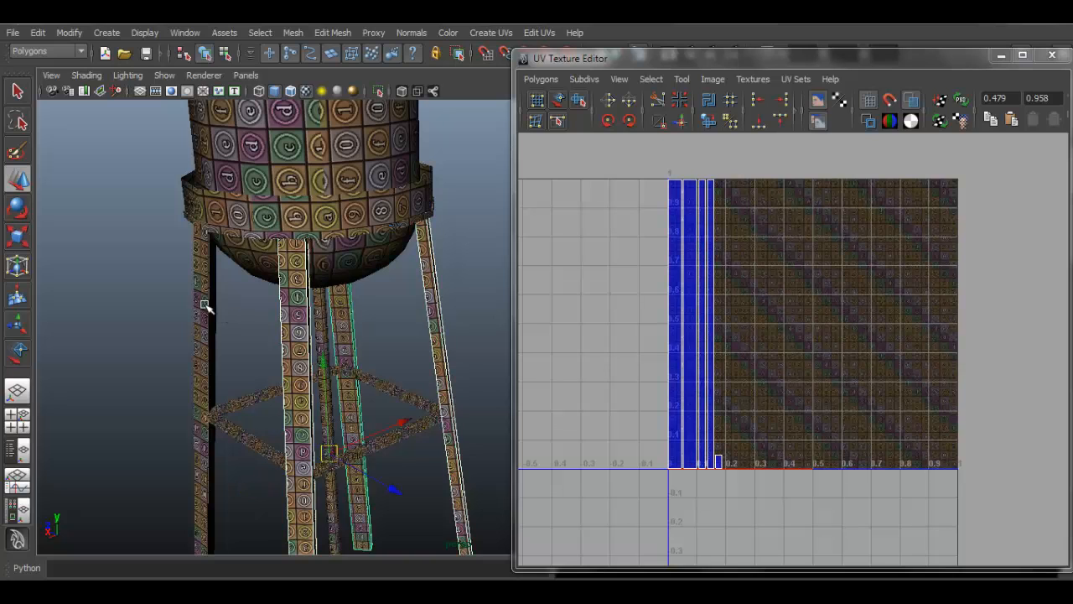
shift+click(204, 306)
alt+drag(273, 344, 335, 343)
shift+click(260, 340)
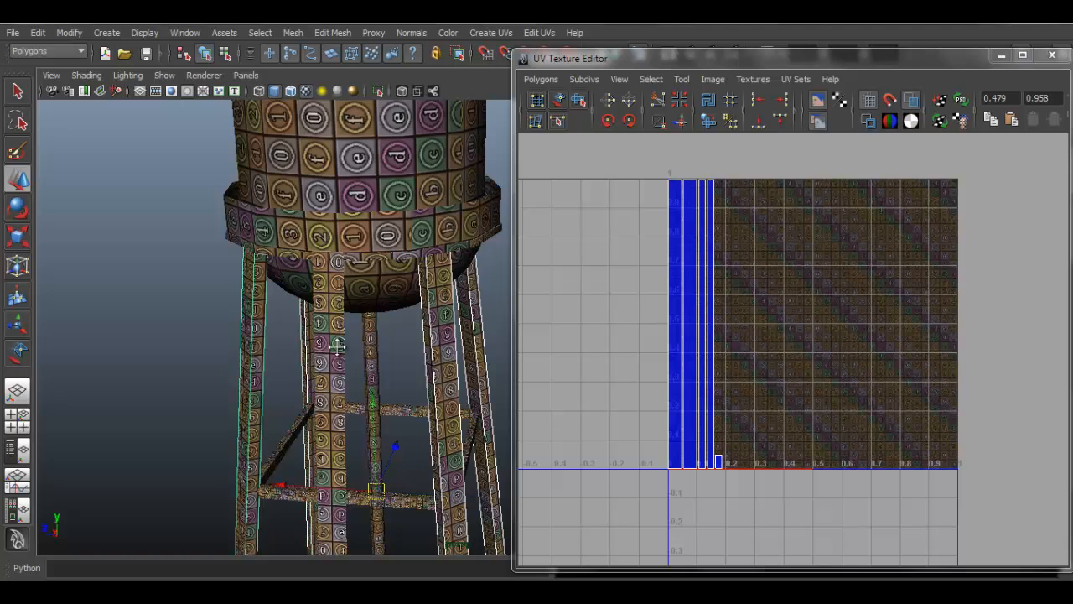
alt+drag(255, 339, 360, 310)
Step: Select all of the support legs' UVs and try scaling them uniformly
right_drag(688, 216, 680, 179)
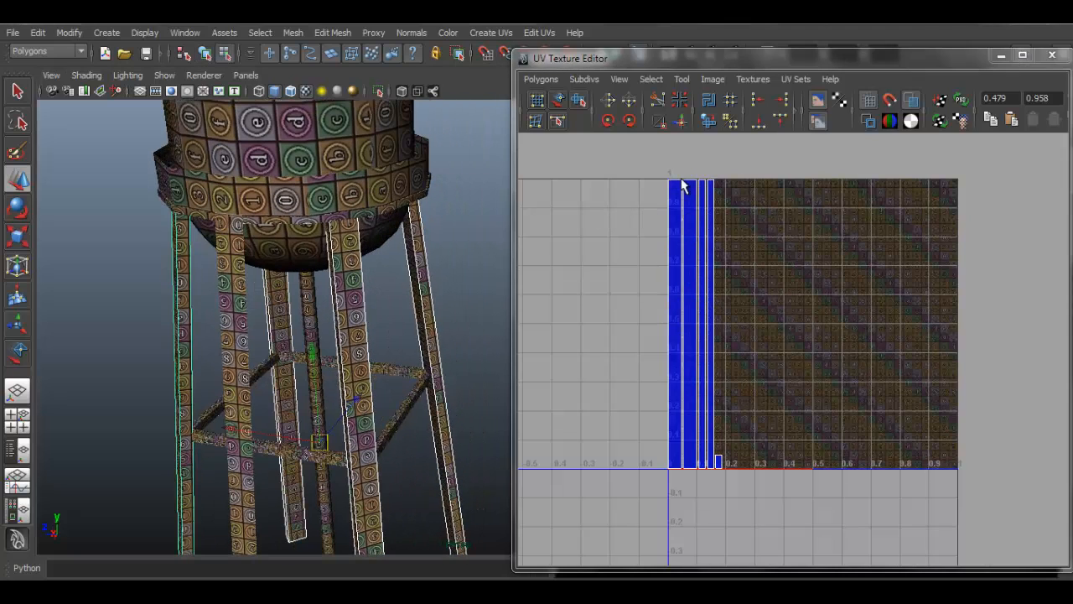
drag(783, 494, 784, 495)
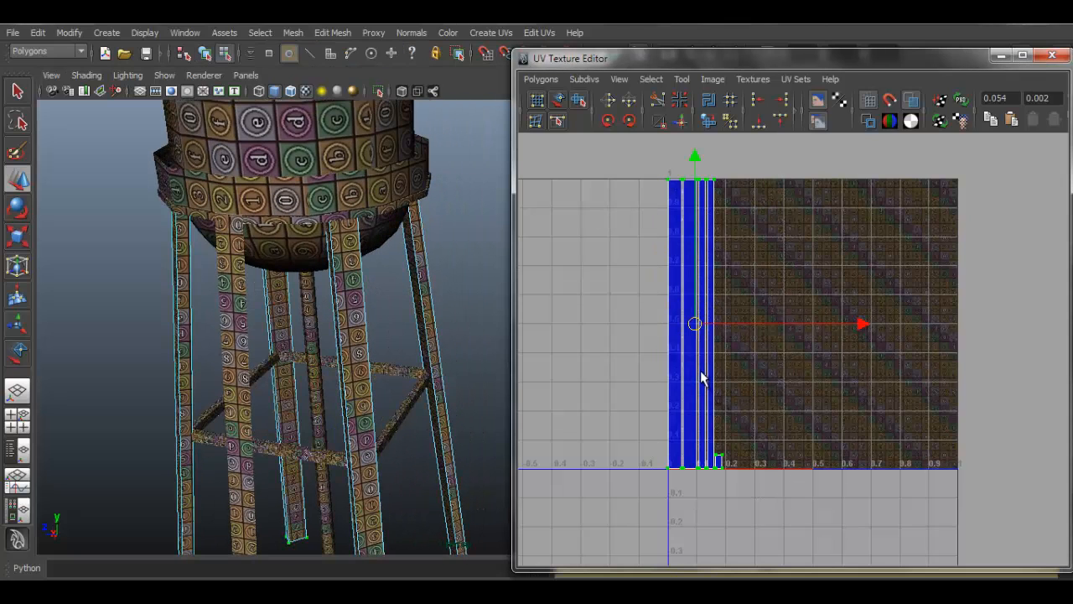
key(r)
drag(695, 328, 684, 332)
alt+drag(326, 342, 374, 379)
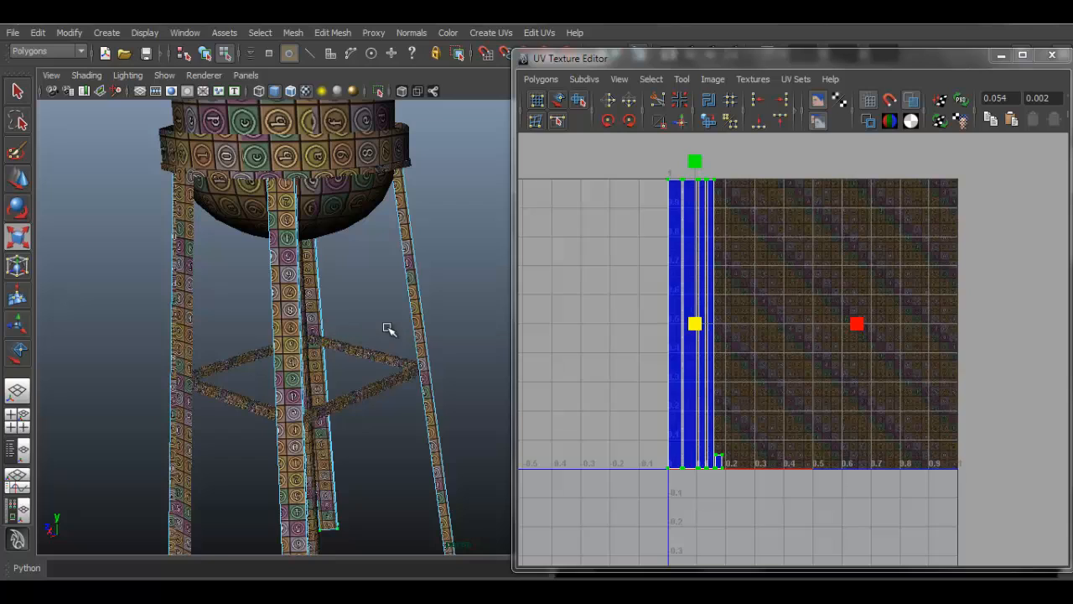
Step: Select the four horizontal cross braces between the legs and all of their UVs
right_click(387, 328)
right_drag(426, 310, 494, 291)
click(374, 387)
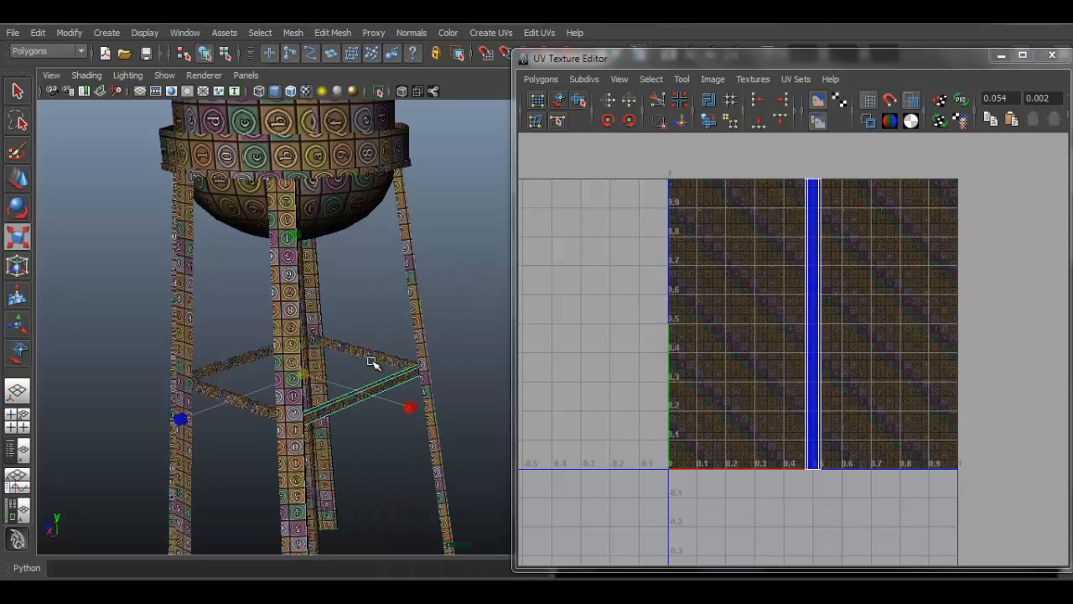
click(371, 358)
shift+click(235, 395)
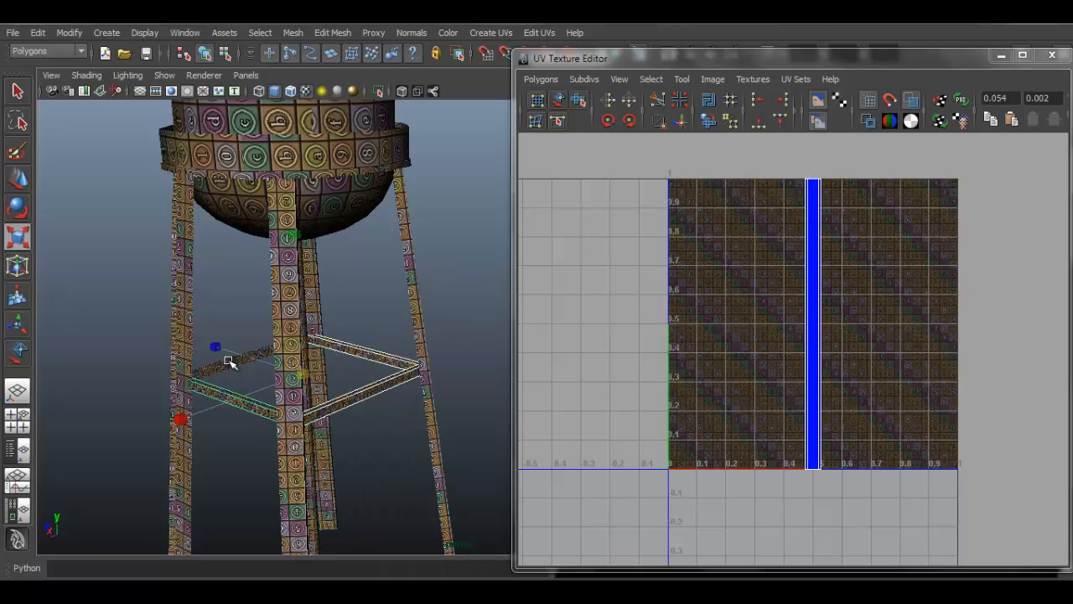
shift+click(229, 363)
key(q)
right_drag(758, 267, 779, 192)
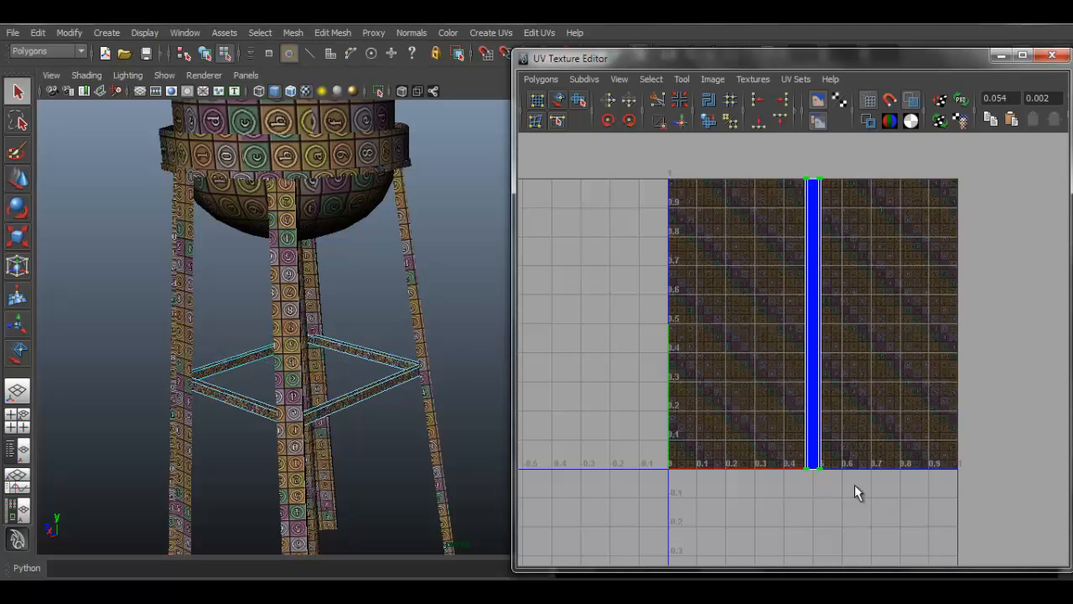
Step: Shift the cross braces' stacked UV strip horizontally toward the U origin, to about 0.28
alt+drag(400, 383, 354, 394)
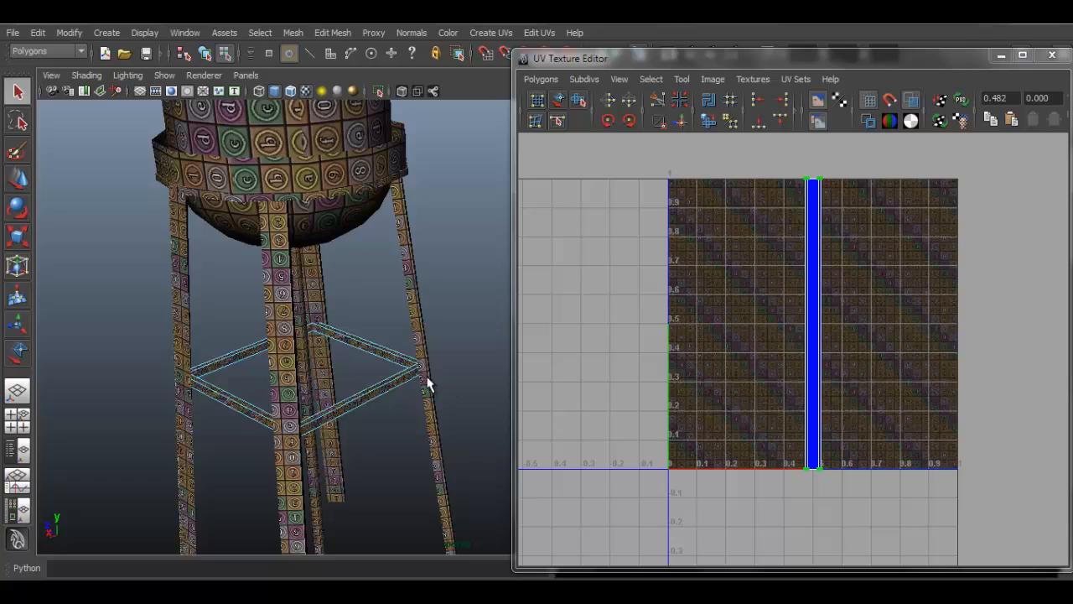
scroll(830, 397, up, 5)
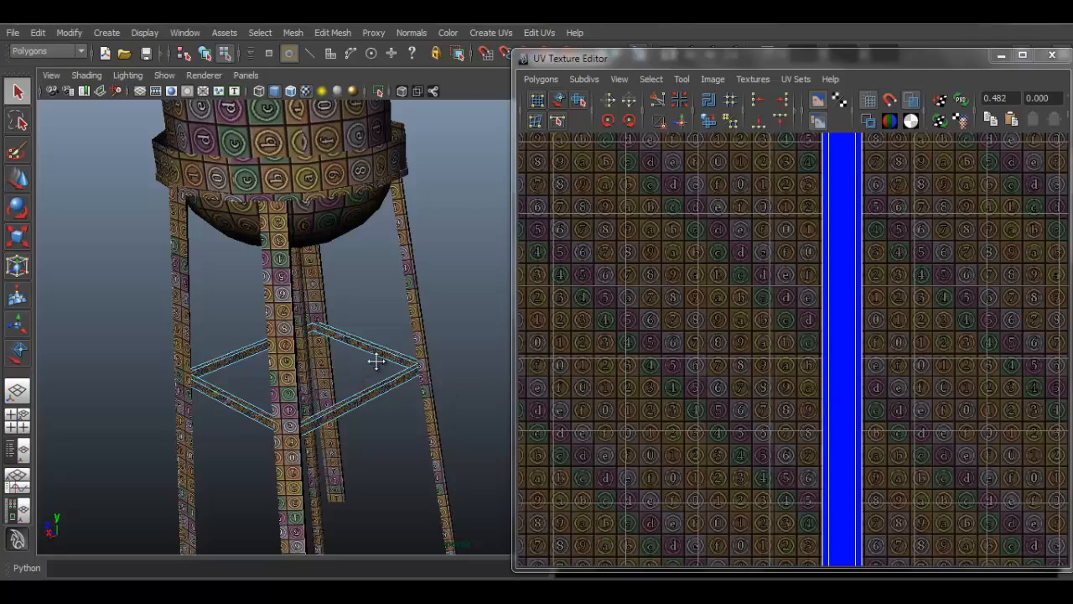
alt+middle_drag(376, 362, 432, 329)
alt+right_drag(304, 374, 570, 464)
alt+drag(461, 426, 418, 431)
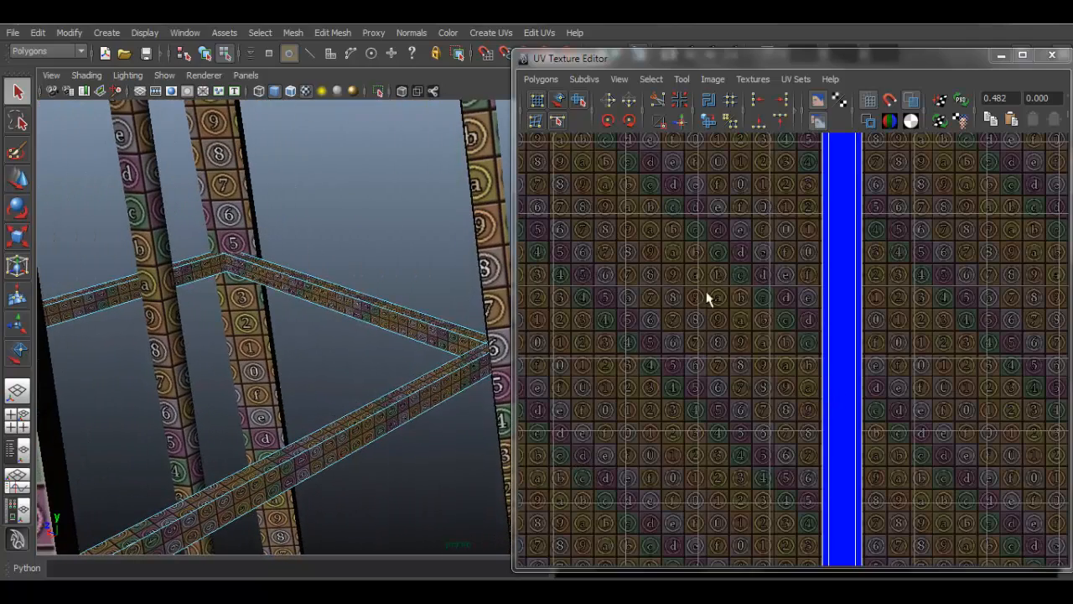
scroll(816, 287, down, 3)
scroll(792, 271, down, 2)
key(w)
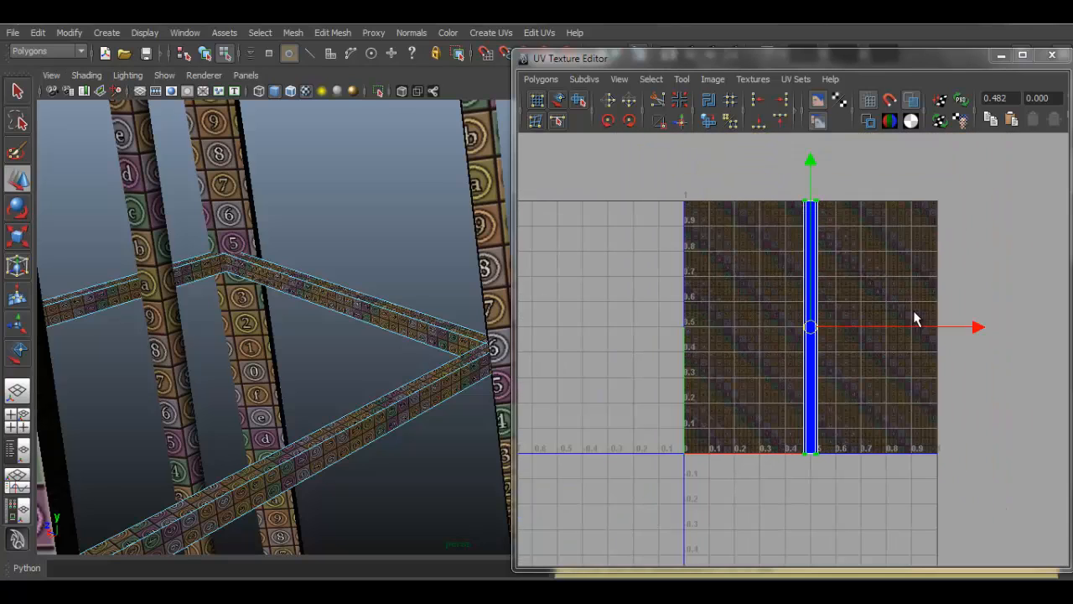
drag(978, 327, 922, 340)
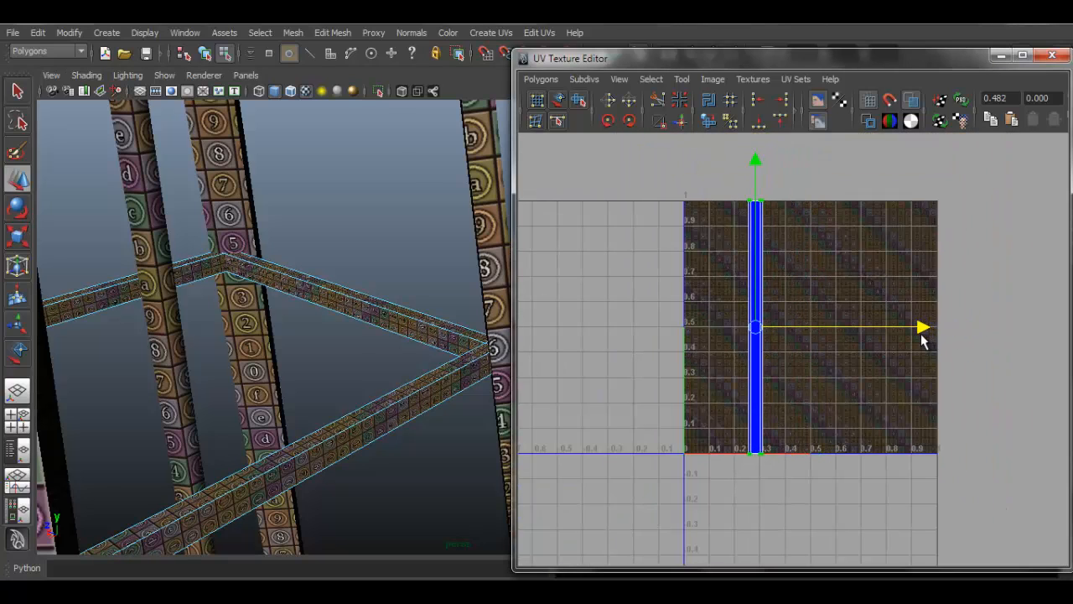
scroll(728, 325, up, 3)
alt+middle_drag(736, 280, 753, 392)
Step: Select the front cross brace as an object and apply Layout to its UVs
right_drag(397, 407, 491, 268)
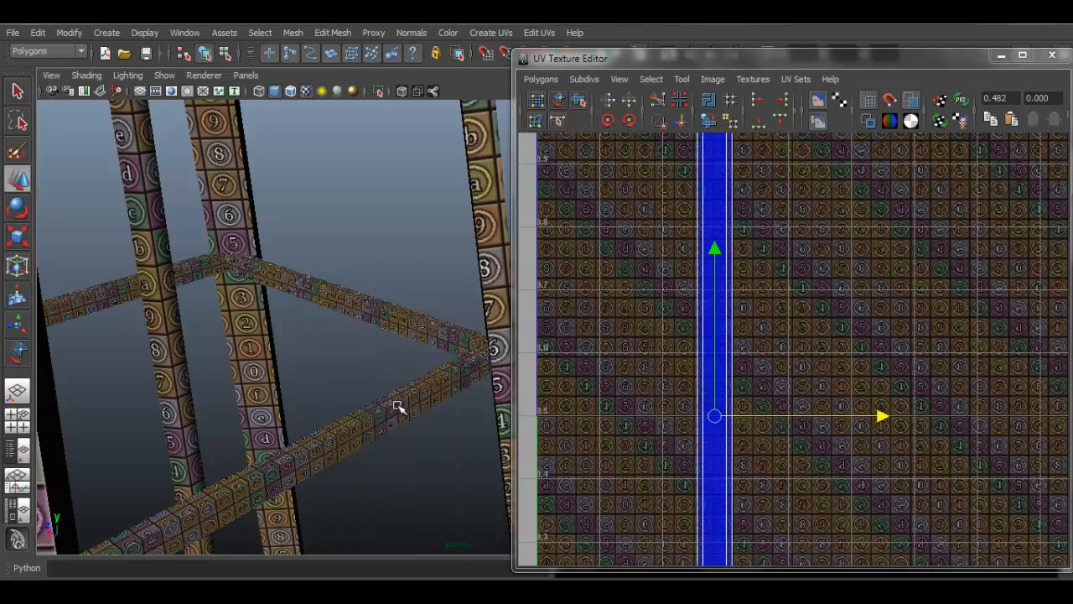
click(397, 408)
click(541, 79)
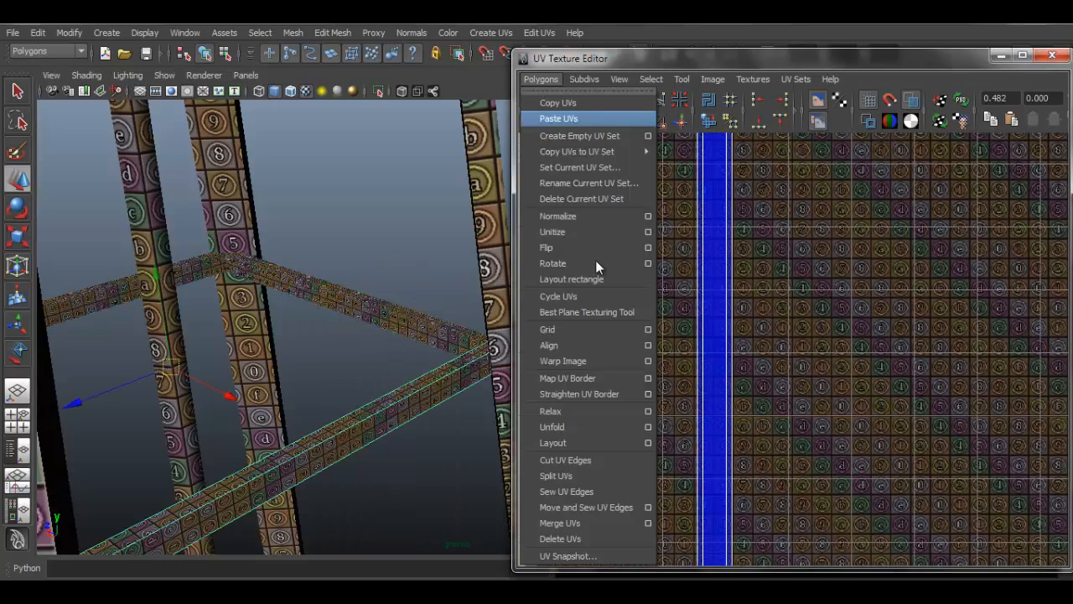
click(596, 445)
scroll(727, 423, down, 3)
scroll(726, 423, down, 1)
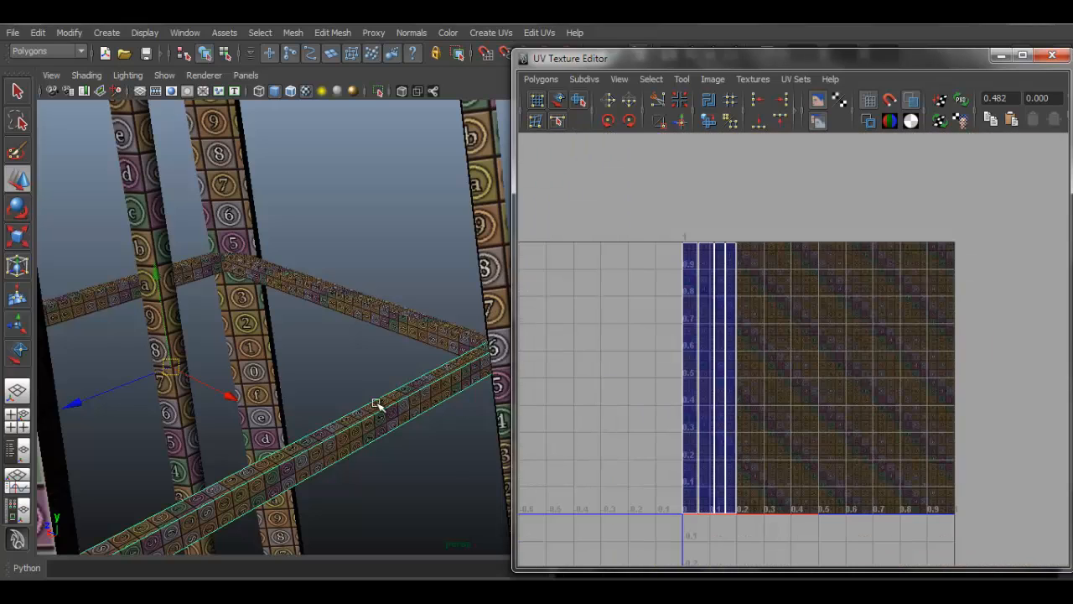
Step: Select all four cross braces and move their UV strips together to the middle of the texture square
right_drag(383, 310, 439, 330)
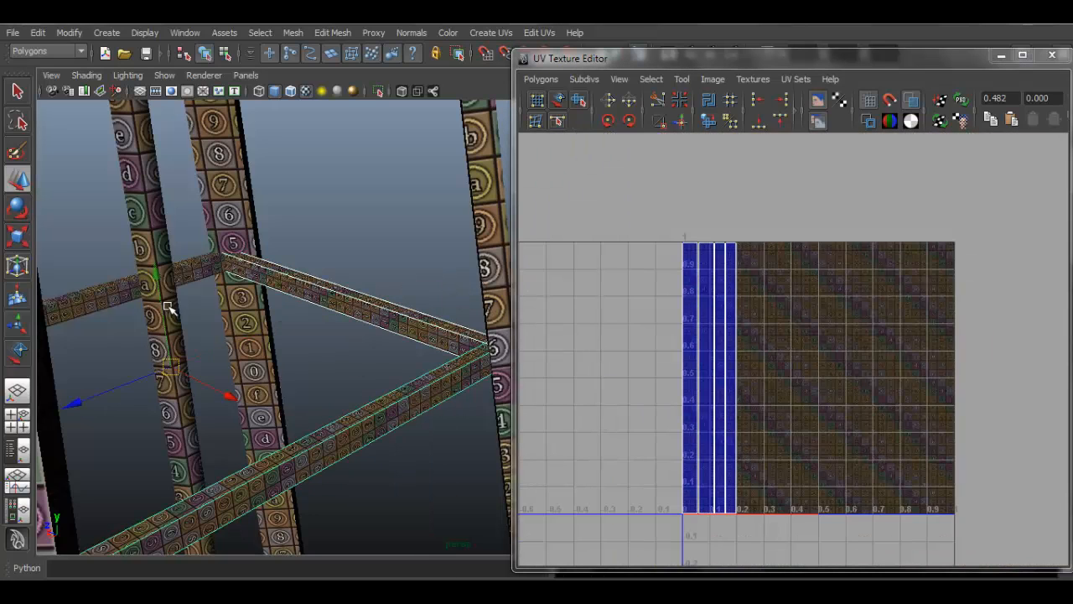
alt+drag(300, 319, 185, 408)
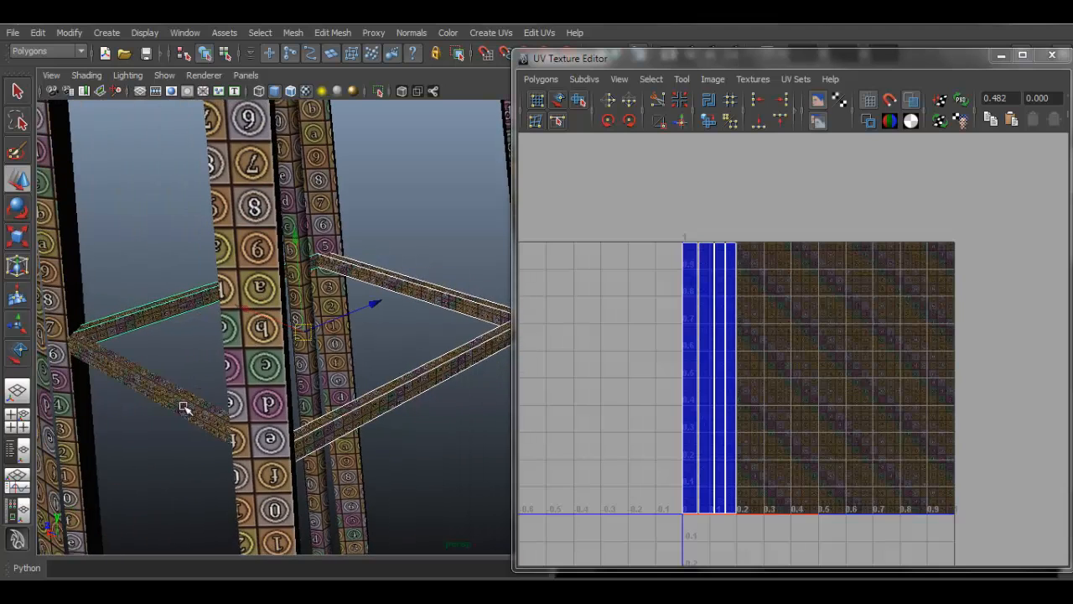
right_drag(682, 329, 728, 328)
drag(670, 229, 776, 517)
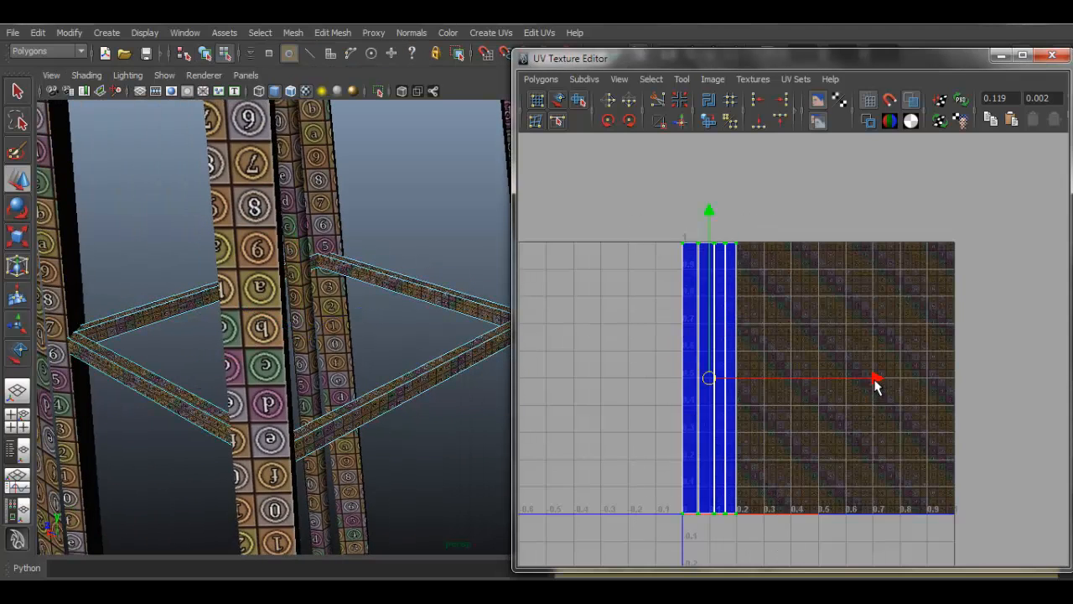
drag(874, 381, 978, 383)
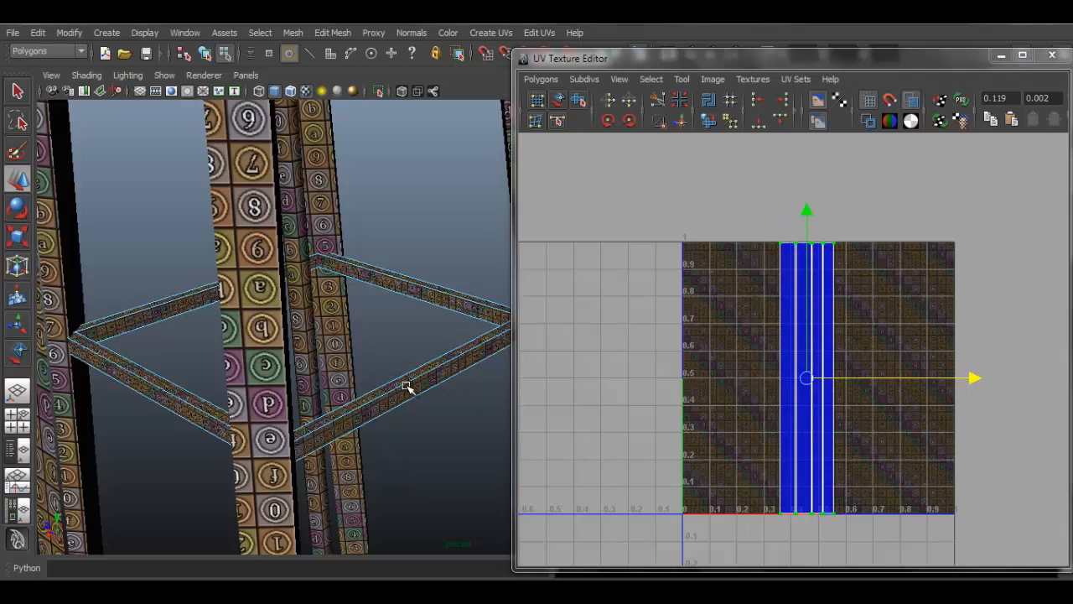
Step: Select the central pipe and move all its UV shells outside the texture square, past the U origin
right_drag(408, 311, 474, 292)
click(308, 303)
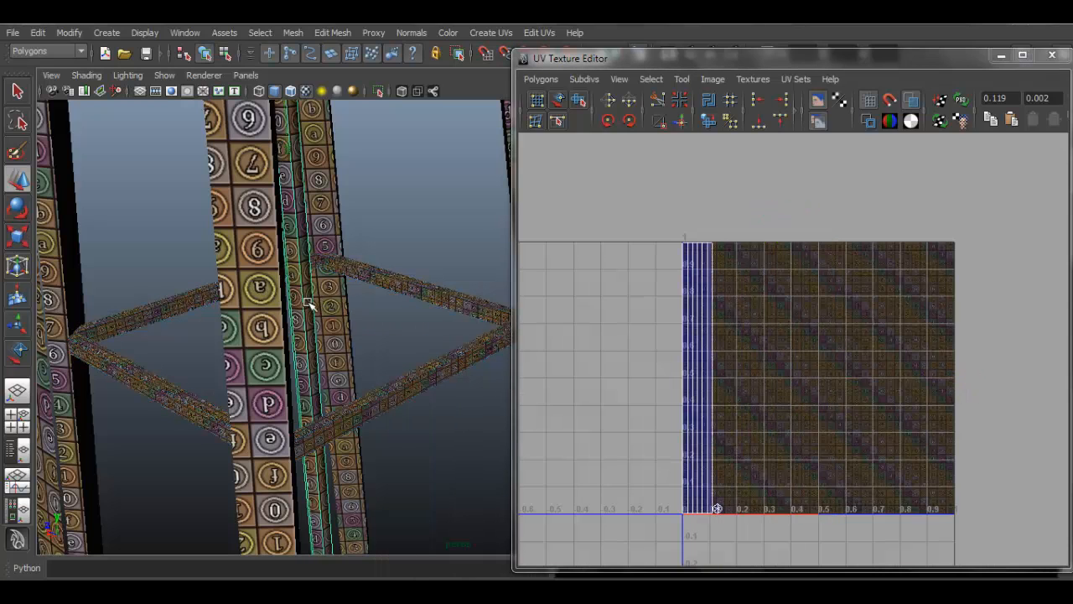
right_drag(715, 294, 765, 279)
drag(651, 214, 773, 530)
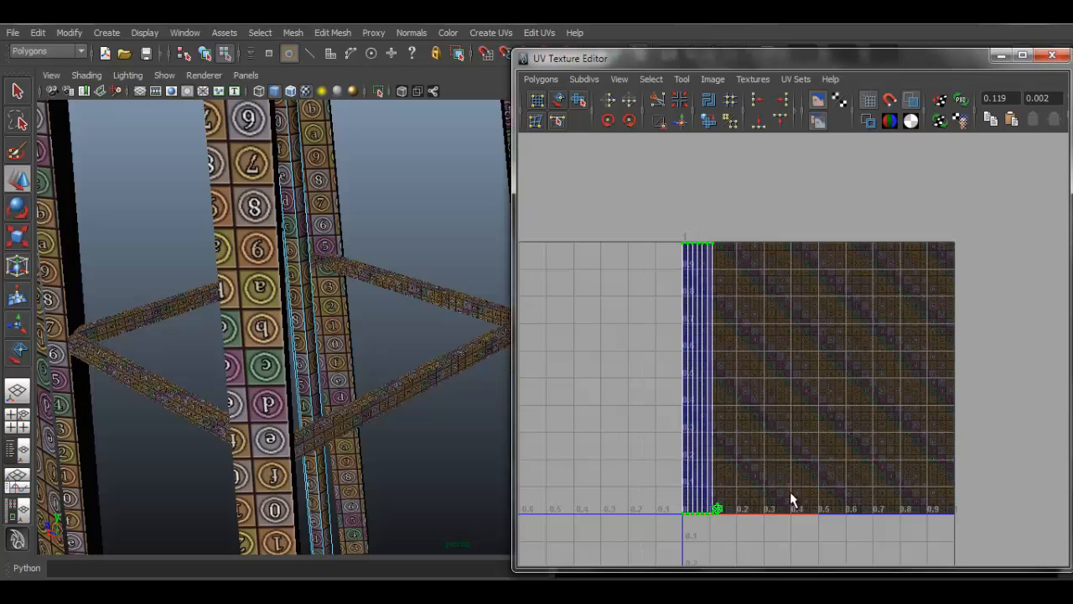
drag(827, 388, 759, 384)
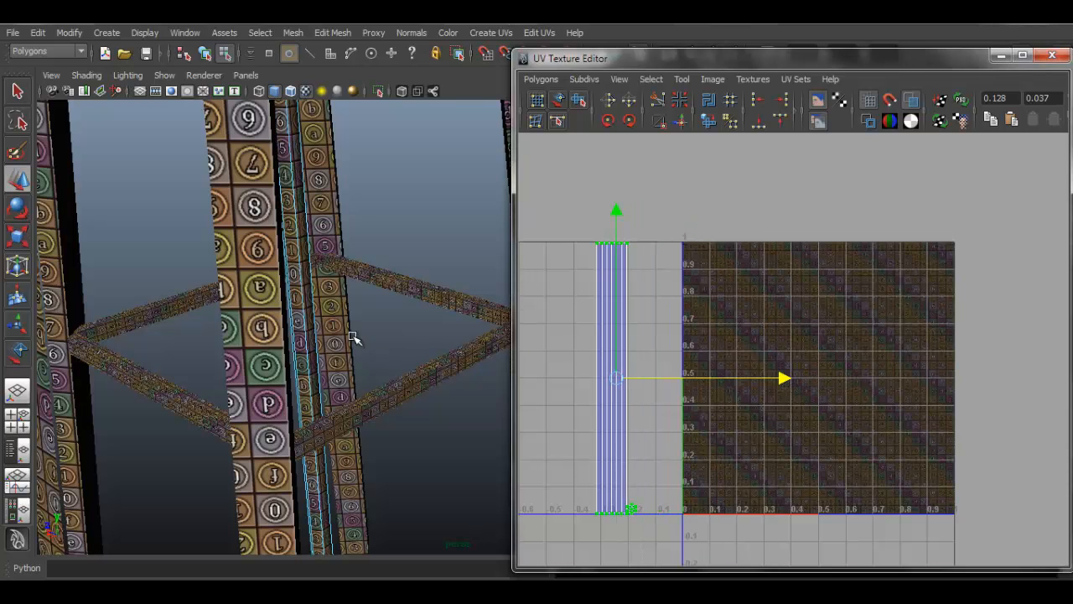
Step: Return to object selection and select only the thin ledge ring beneath the railing band
key(F8)
alt+right_drag(424, 314, 143, 269)
alt+middle_drag(329, 287, 275, 266)
drag(192, 241, 403, 350)
click(408, 327)
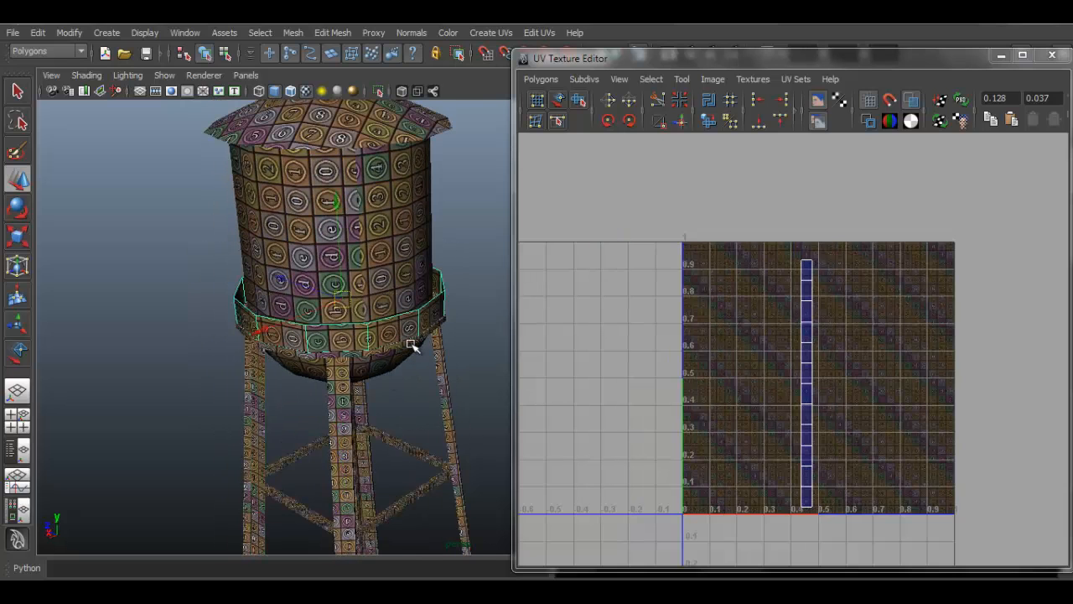
scroll(388, 350, up, 5)
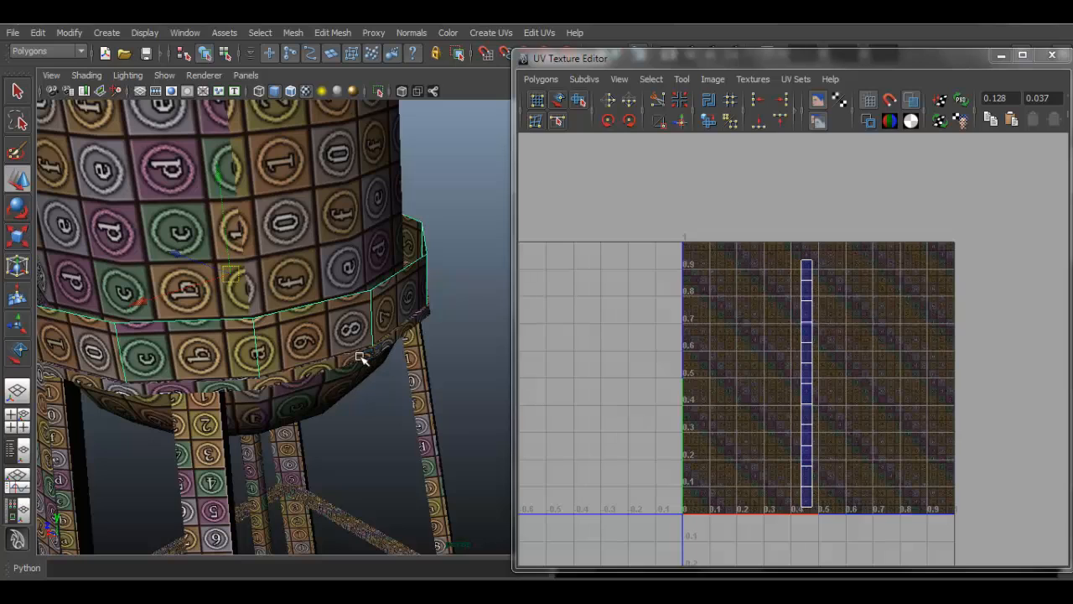
click(375, 359)
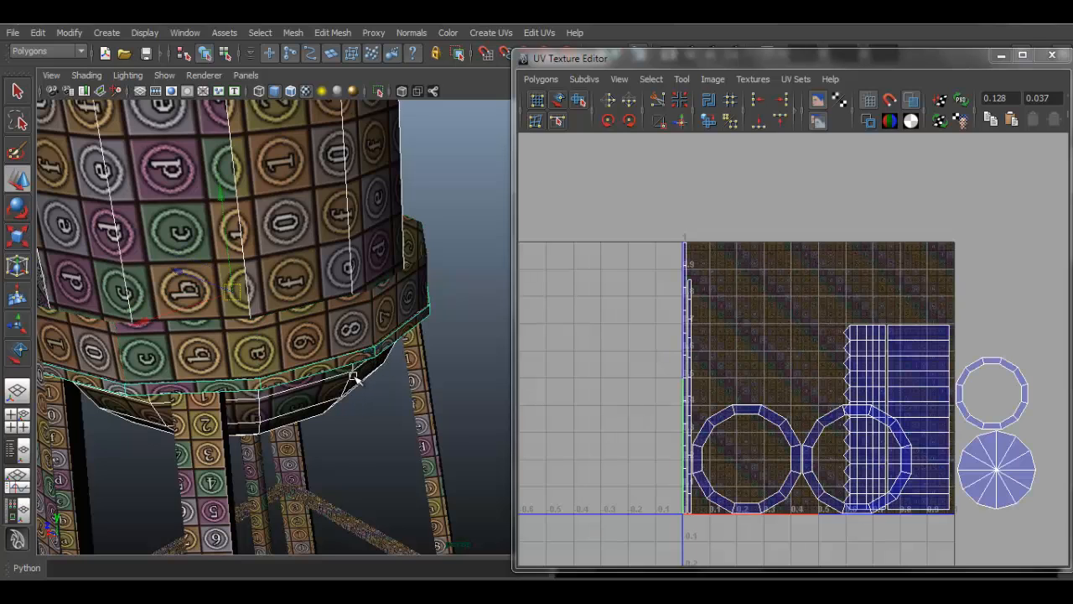
click(356, 379)
click(417, 331)
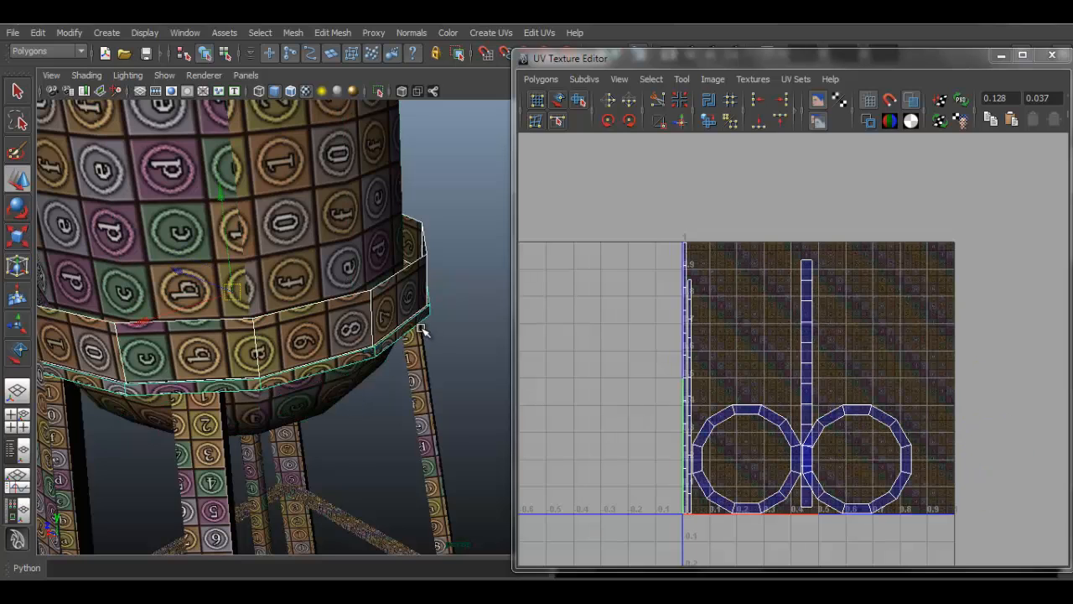
click(373, 305)
Step: Select all of the ledge ring's UVs and move them outside the texture square, diagonally past its lower-right corner
right_drag(689, 280, 770, 269)
drag(644, 226, 957, 560)
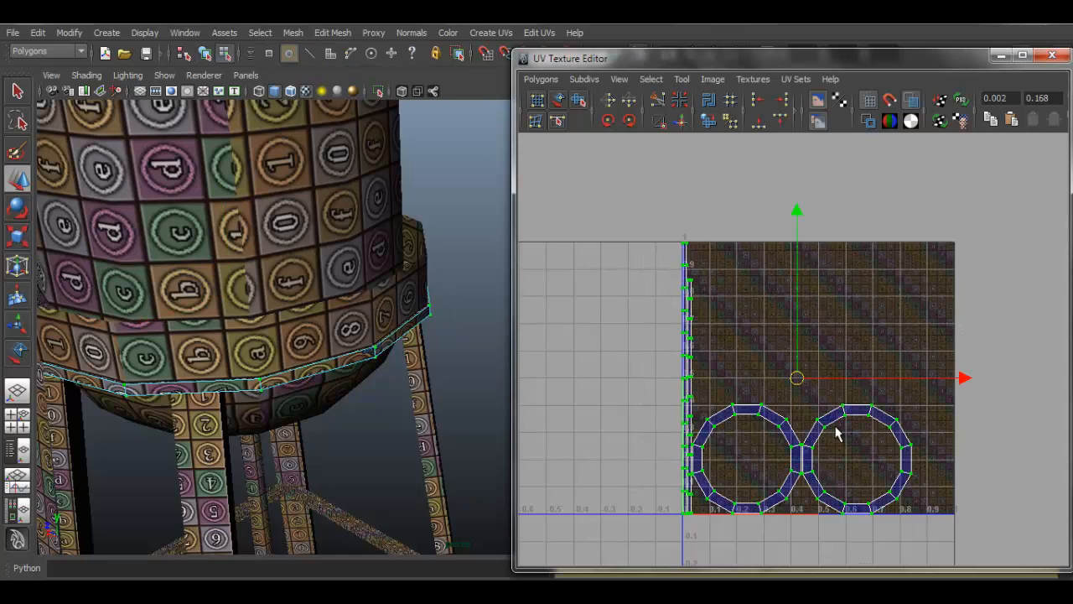
scroll(835, 426, down, 3)
alt+middle_drag(813, 402, 757, 366)
drag(744, 336, 940, 485)
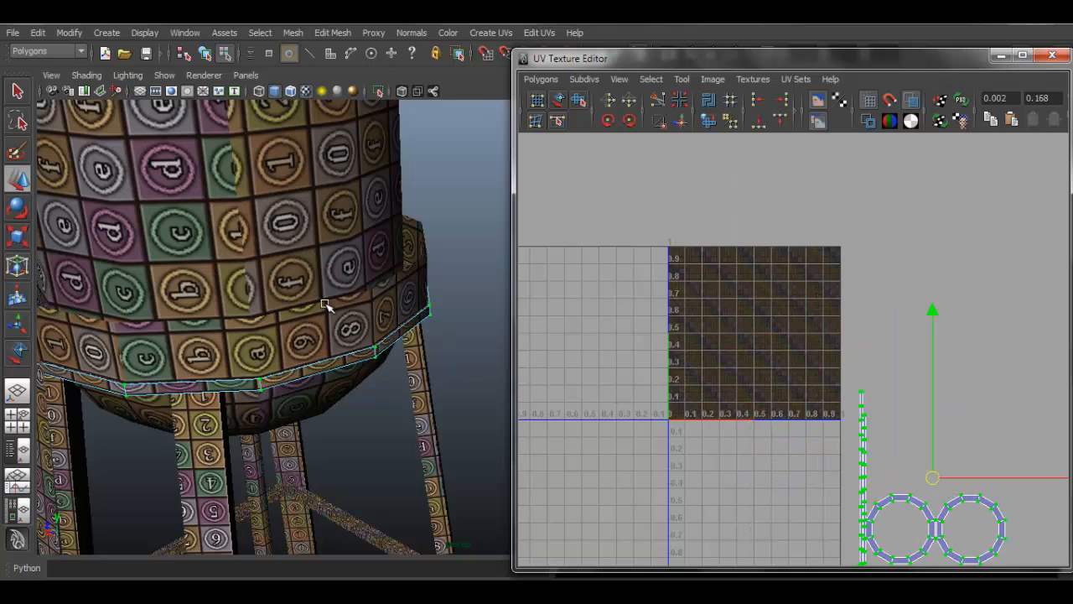
Step: Select every part of the water tower so all UV shells show together
right_drag(391, 312, 432, 290)
scroll(420, 291, down, 8)
drag(352, 223, 480, 491)
alt+drag(430, 398, 398, 345)
alt+right_drag(398, 344, 564, 430)
scroll(857, 350, up, 3)
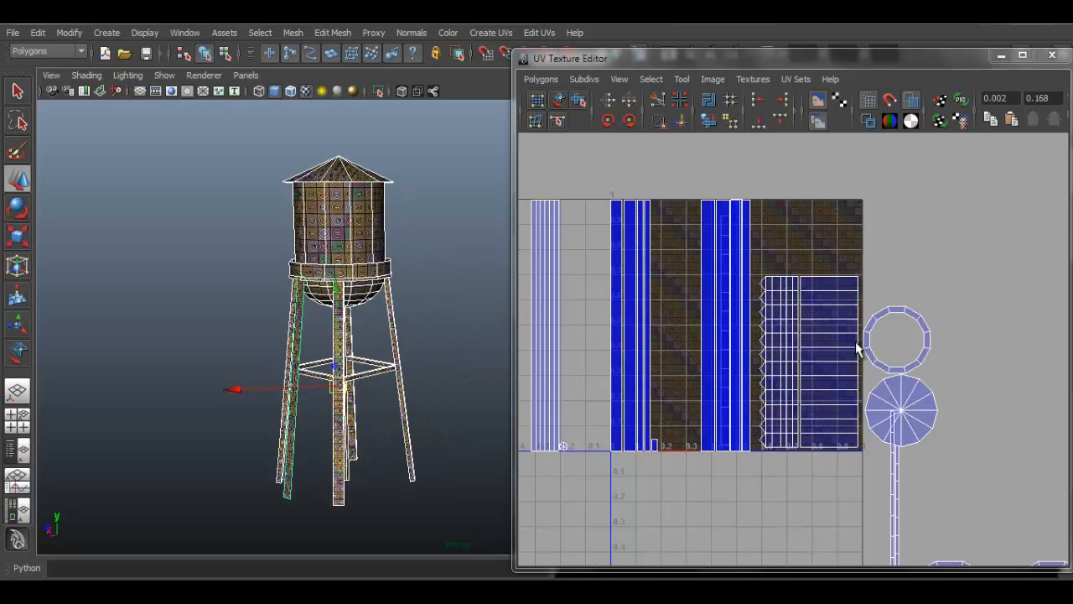
scroll(848, 349, up, 2)
Step: Select the UVs of the tank's wall, dome, and two circular shells and scale them up uniformly
click(579, 100)
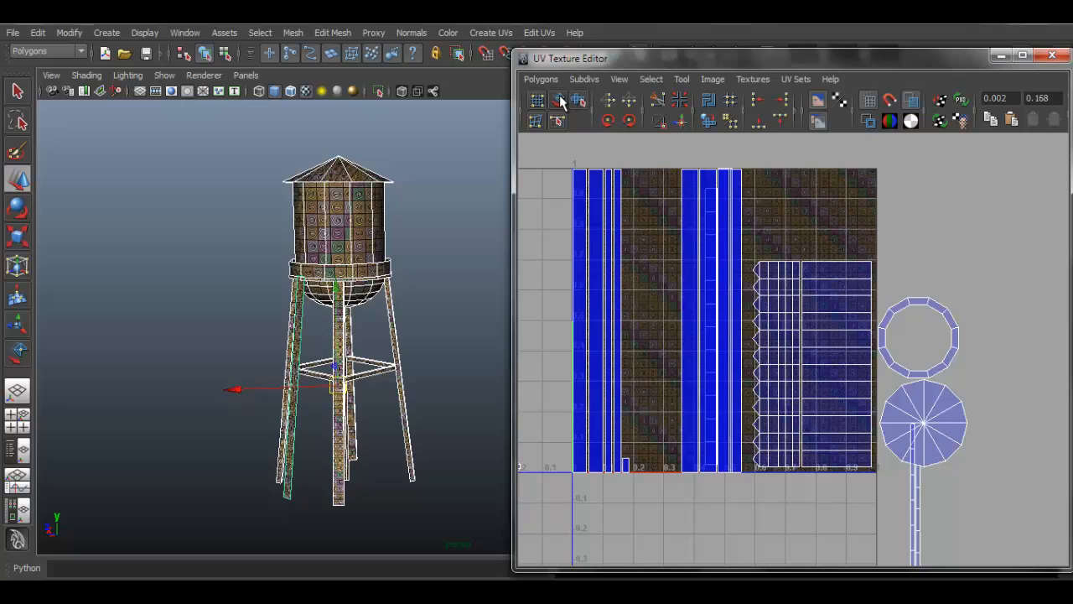
drag(790, 217, 944, 390)
key(r)
drag(859, 364, 854, 343)
key(w)
Step: Move the enlarged tank shells so the wall shells sit against the texture square's lower-right corner
alt+middle_drag(302, 243, 338, 302)
scroll(338, 302, up, 5)
alt+drag(338, 302, 391, 361)
alt+middle_drag(390, 362, 344, 347)
scroll(344, 348, up, 2)
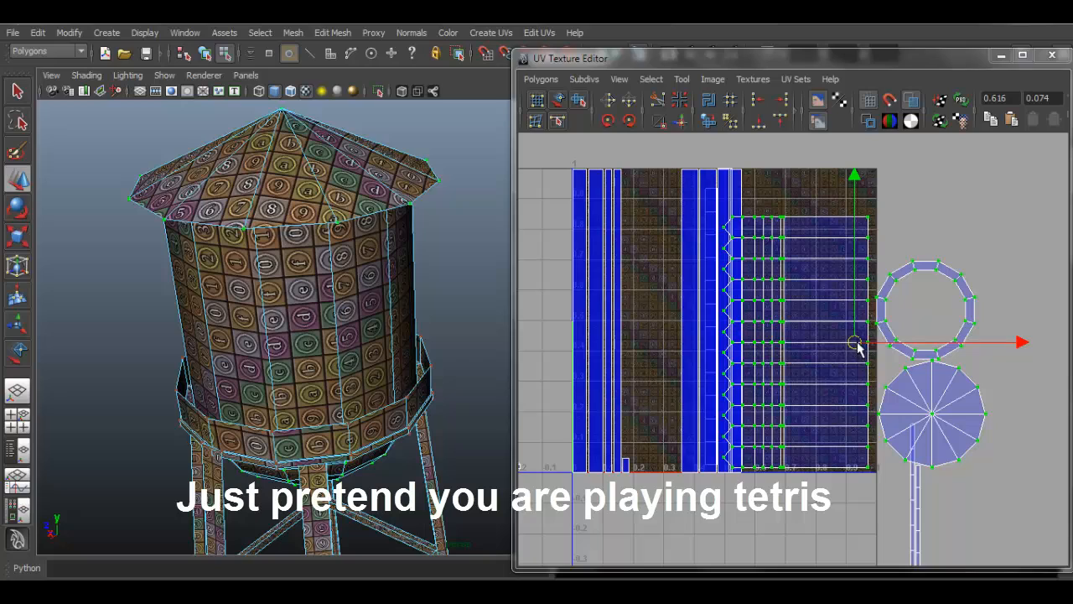
drag(857, 348, 862, 353)
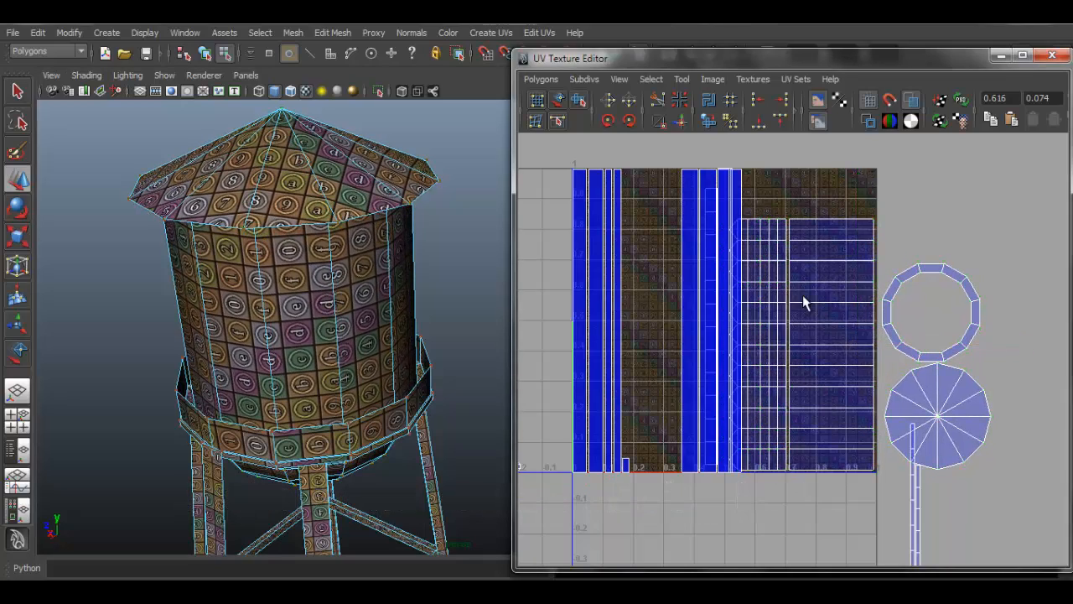
Step: Select the cross-brace strip shells, scale them down uniformly, and move them into the empty middle of the texture square
scroll(803, 297, down, 3)
alt+middle_drag(814, 361, 806, 296)
alt+middle_drag(791, 331, 805, 370)
scroll(746, 314, up, 2)
click(559, 103)
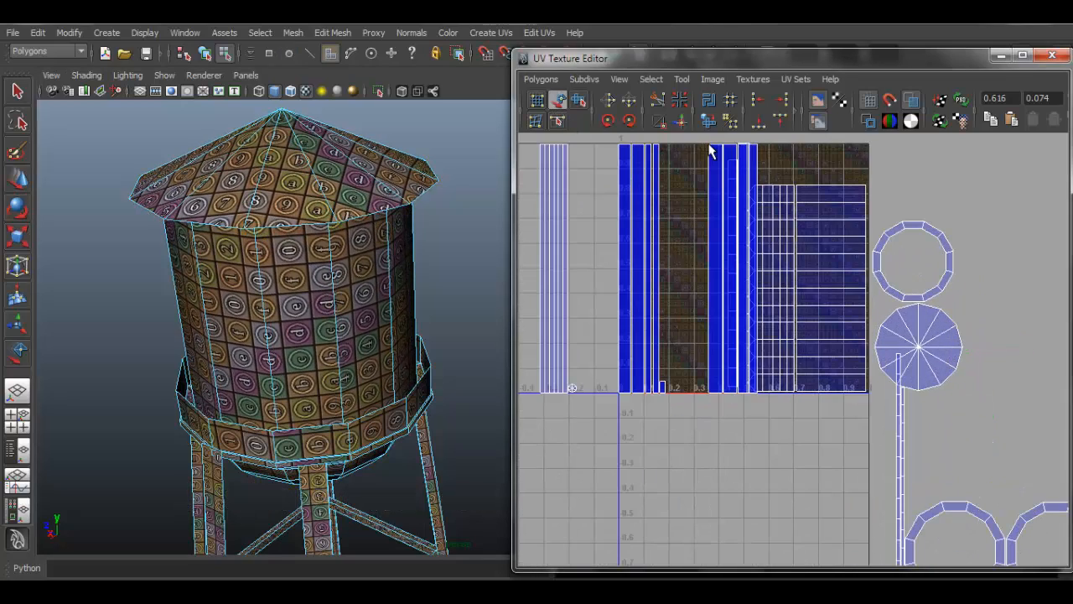
drag(794, 156, 793, 156)
key(r)
drag(733, 267, 662, 249)
alt+middle_drag(418, 370, 343, 319)
key(w)
drag(733, 270, 681, 275)
Step: Move the scaled-down brace strips above the tank's wall shells and rotate them to lie horizontally
alt+drag(289, 289, 247, 305)
alt+drag(202, 275, 180, 284)
right_drag(180, 284, 187, 297)
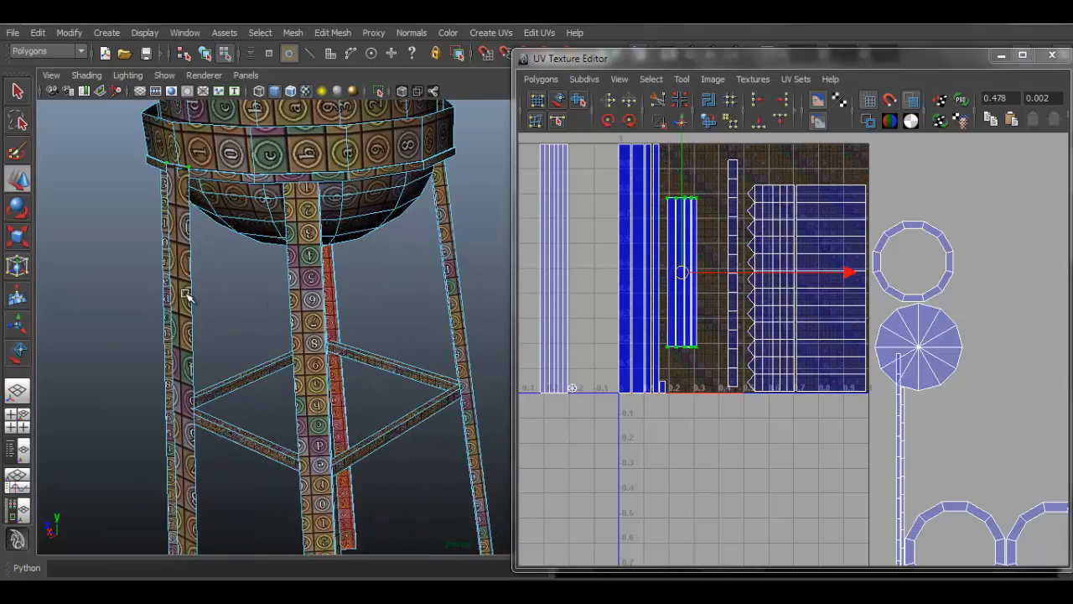
alt+drag(265, 254, 331, 344)
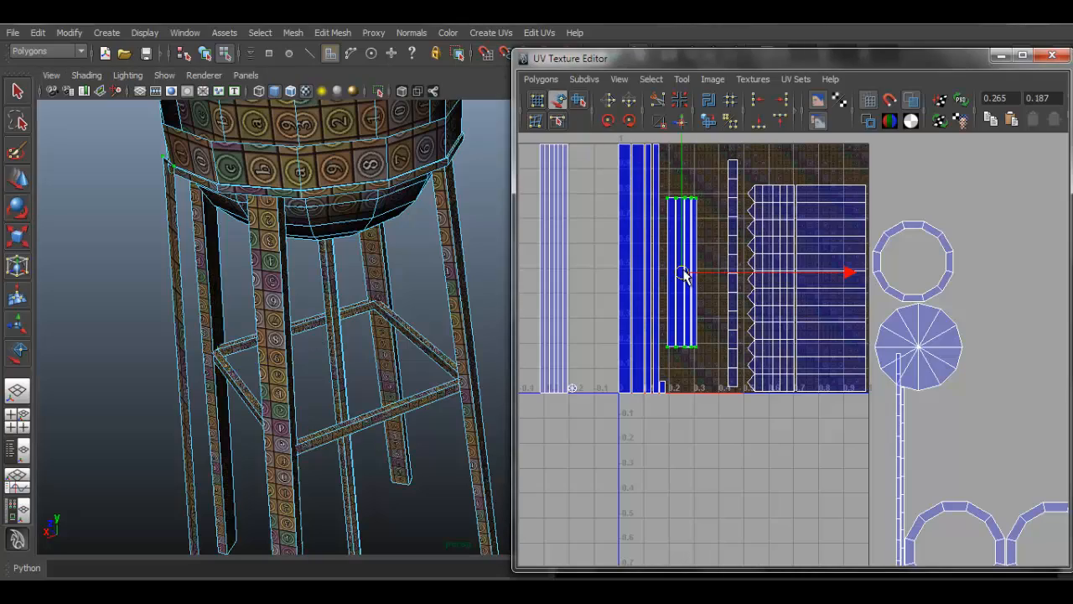
drag(684, 270, 694, 260)
alt+middle_drag(258, 357, 261, 288)
alt+right_drag(262, 287, 374, 363)
alt+drag(374, 363, 377, 340)
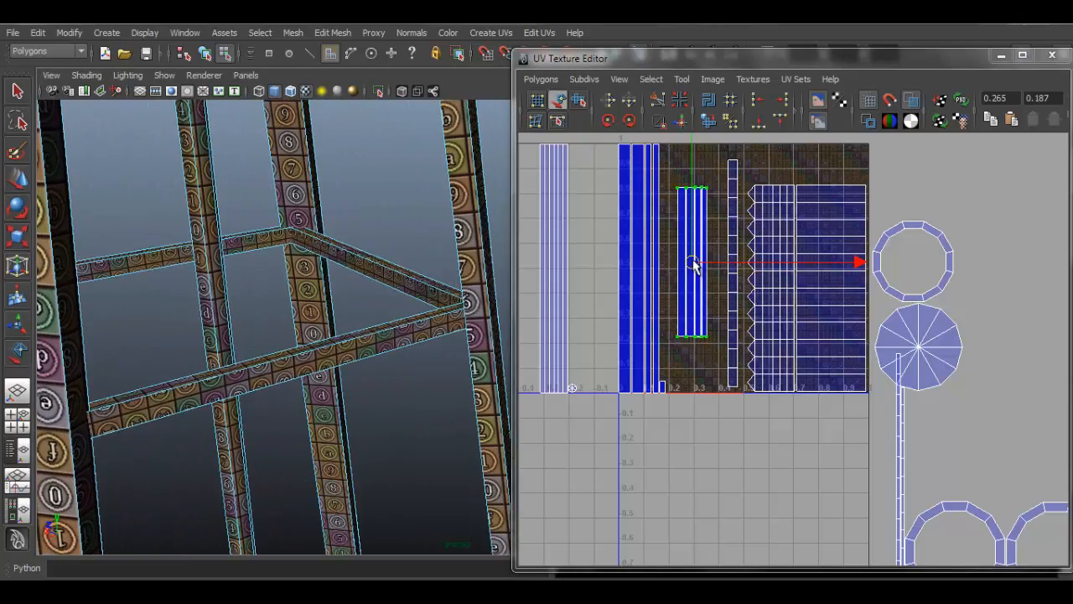
drag(695, 265, 810, 167)
key(r)
click(631, 119)
click(631, 119)
key(w)
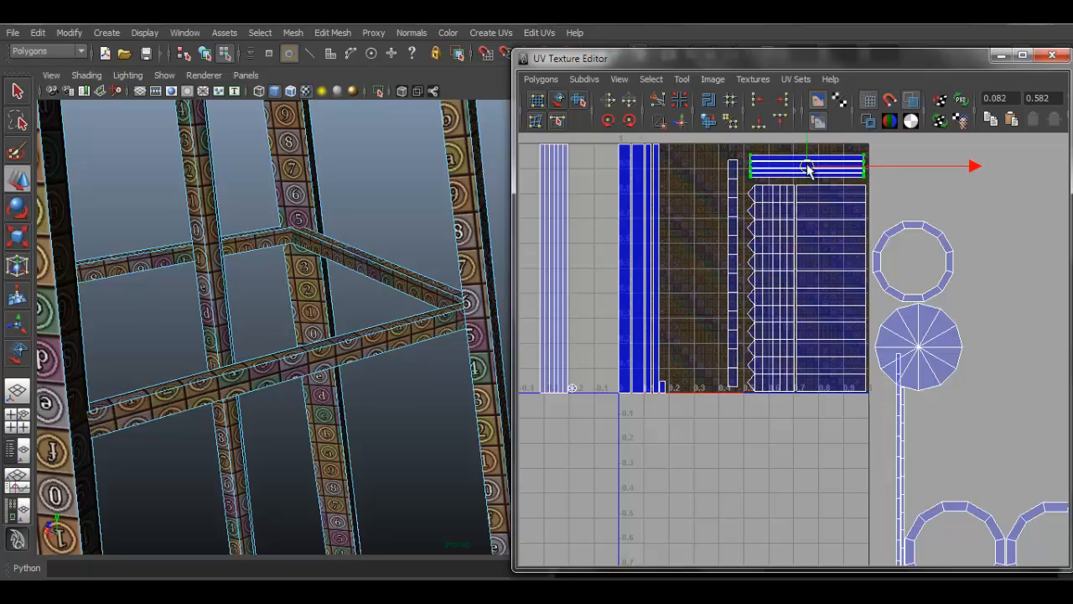
Step: Isolate the leg whose UVs are mixed in with the brace strips and move its shell below the texture square
click(928, 185)
alt+right_drag(699, 251, 604, 272)
alt+drag(377, 324, 285, 249)
alt+right_drag(285, 249, 339, 196)
click(161, 230)
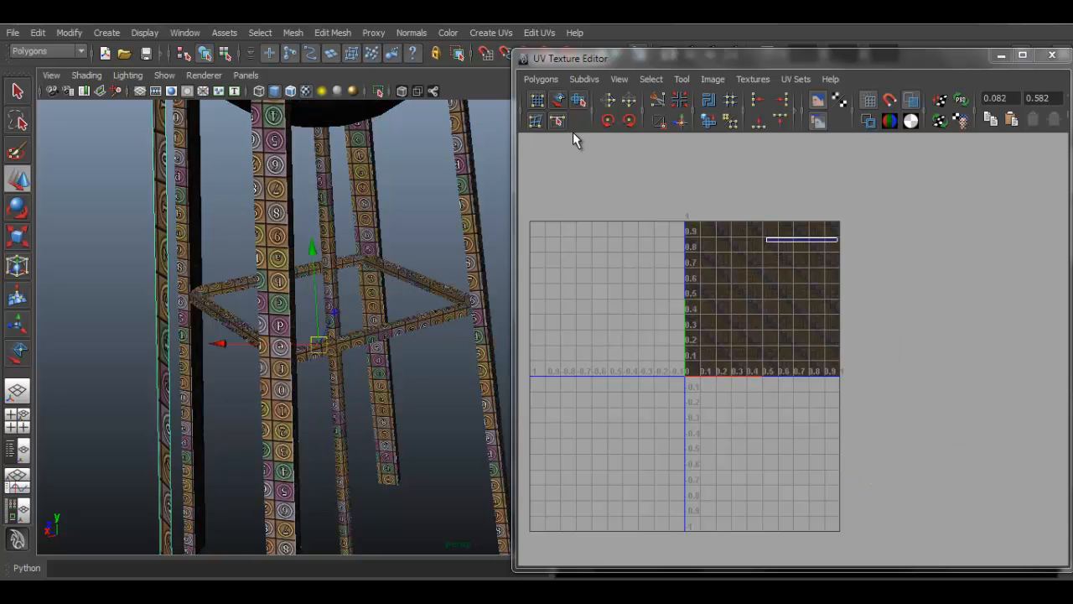
alt+drag(307, 299, 388, 291)
click(431, 300)
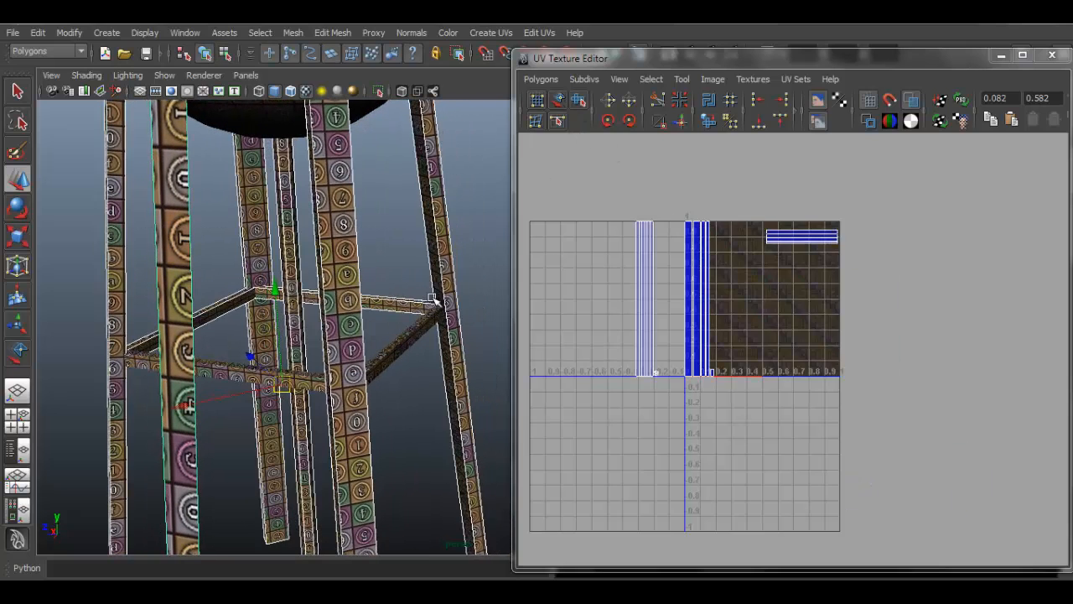
click(182, 257)
click(557, 100)
click(802, 239)
drag(803, 241, 697, 390)
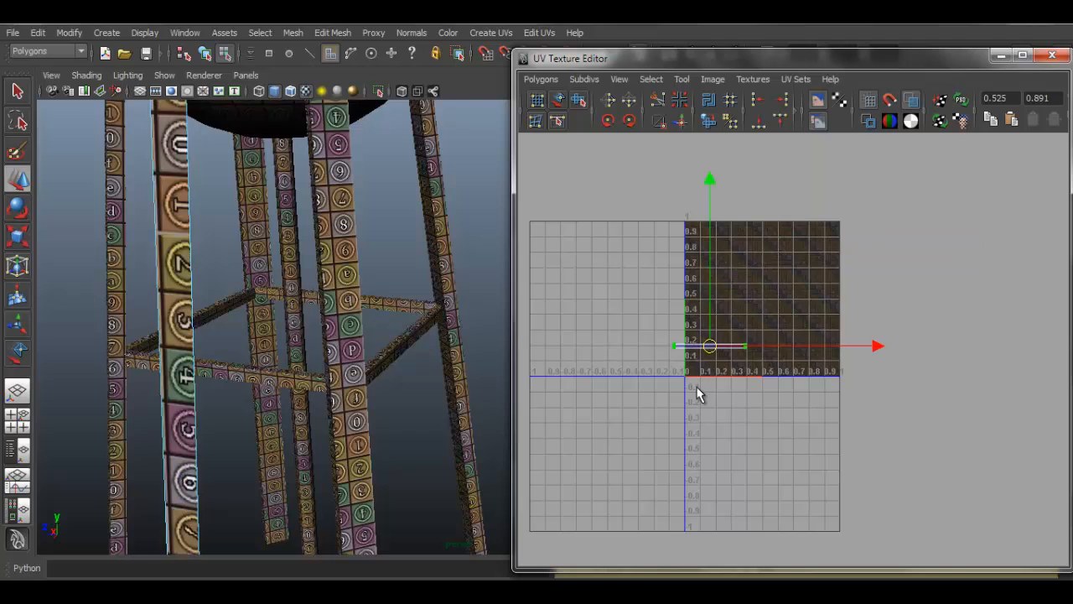
Step: Select all parts of the water tower again and rotate the separated leg's shell upright
alt+right_drag(357, 304, 272, 249)
alt+drag(272, 249, 351, 247)
right_drag(351, 247, 389, 220)
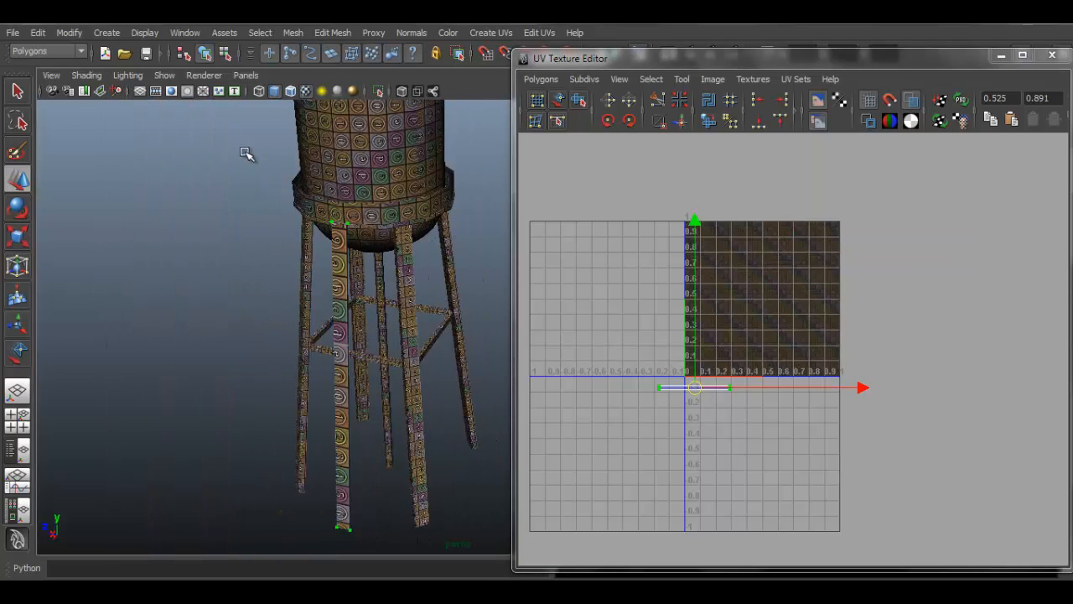
drag(247, 151, 452, 369)
alt+right_drag(578, 281, 646, 208)
click(558, 100)
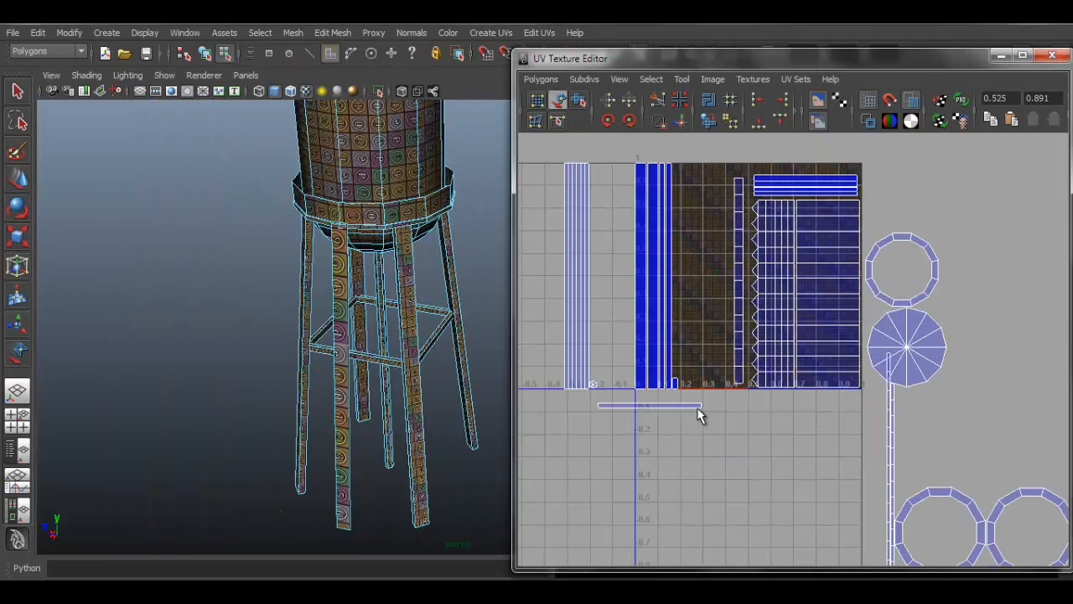
click(631, 121)
key(w)
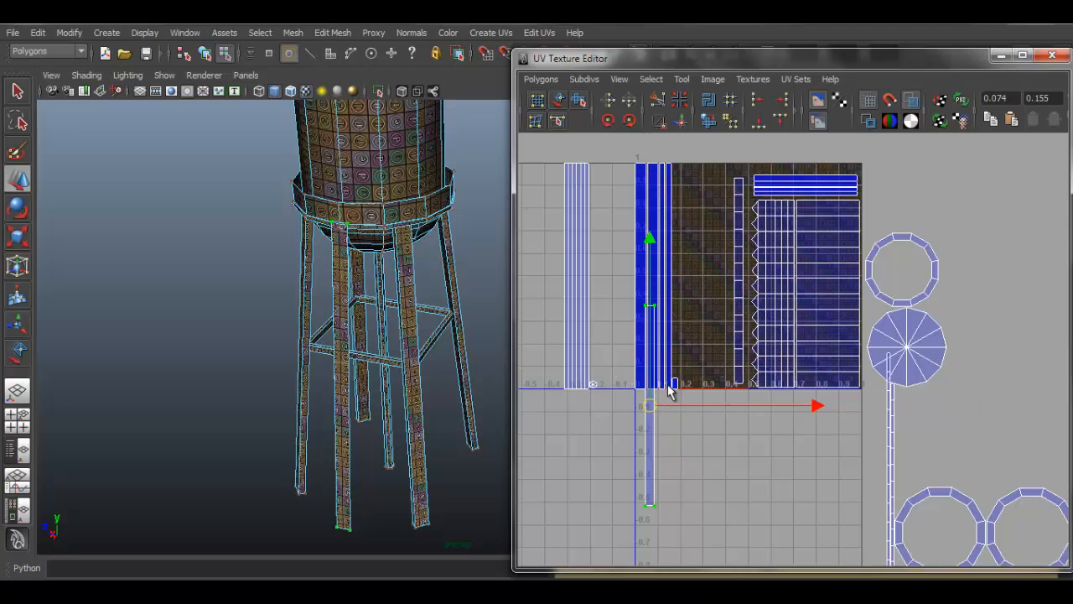
Step: Place the upright leg shell beside the ledge's ladder-like strip and position both next to the serrated tank shell
drag(651, 413, 733, 277)
shift+click(740, 245)
key(w)
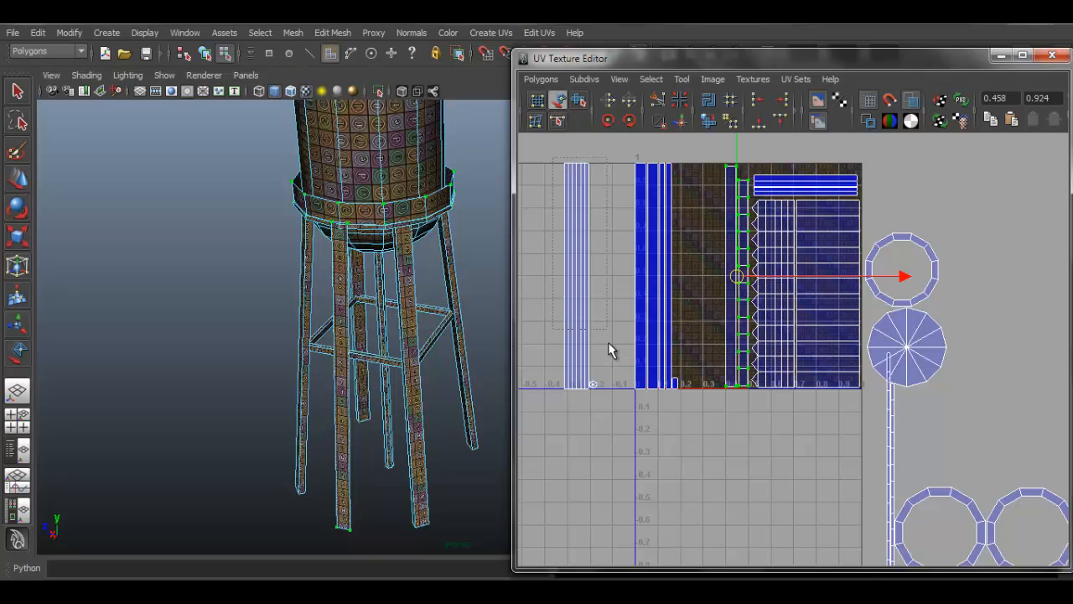
Step: Move the small hexagonal cap shell just above the small rectangle beside the leg strips
drag(662, 278, 707, 286)
scroll(578, 339, up, 5)
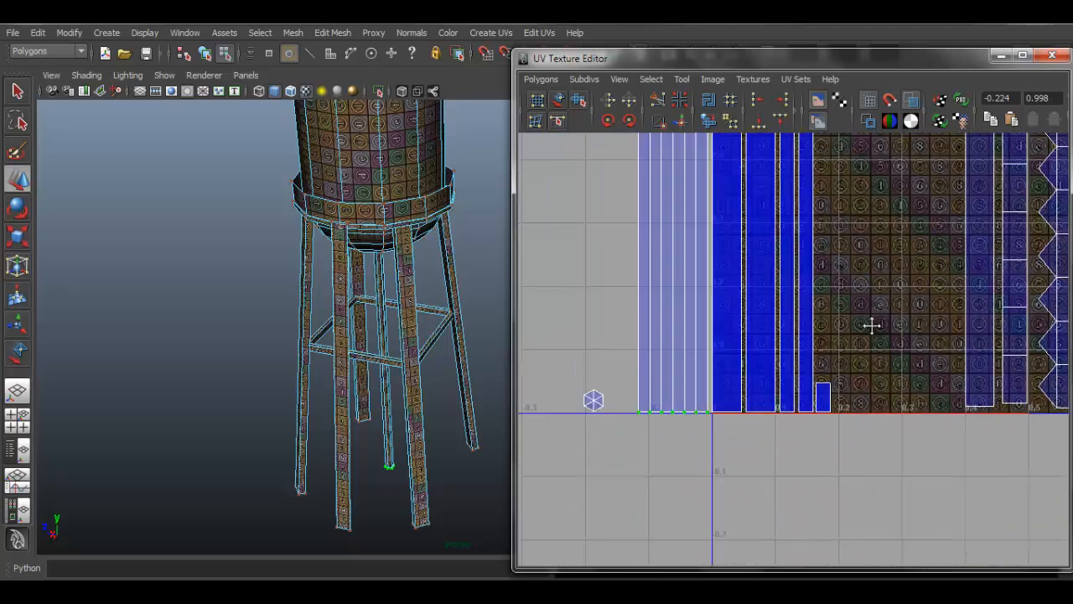
drag(668, 437, 669, 440)
drag(651, 400, 907, 366)
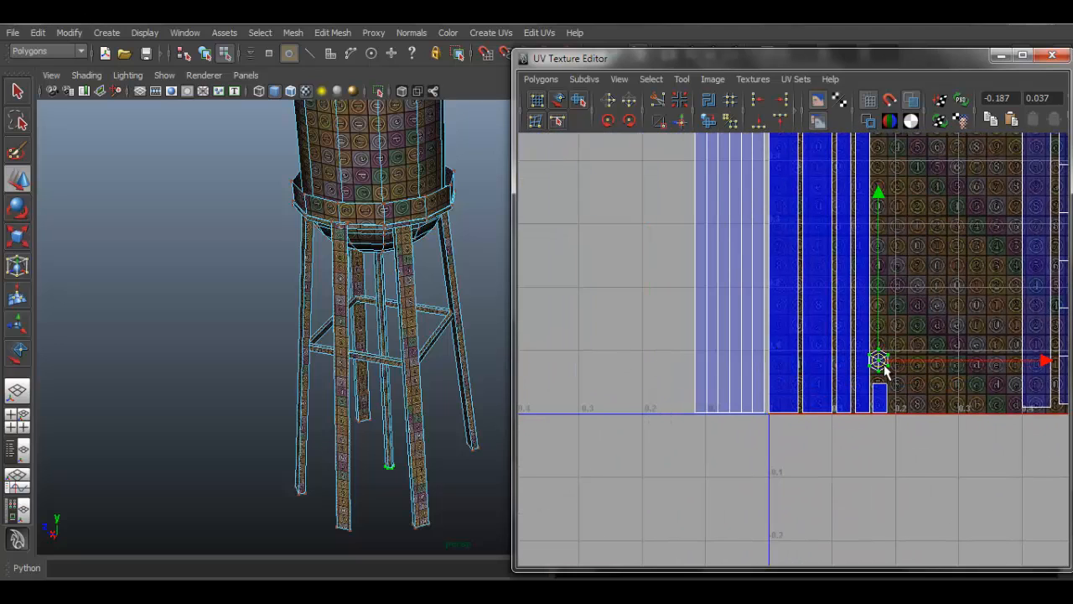
Step: Select all the leg strips with their small cap shells, scale them down, and move them to the texture square's bottom edge
scroll(587, 373, down, 6)
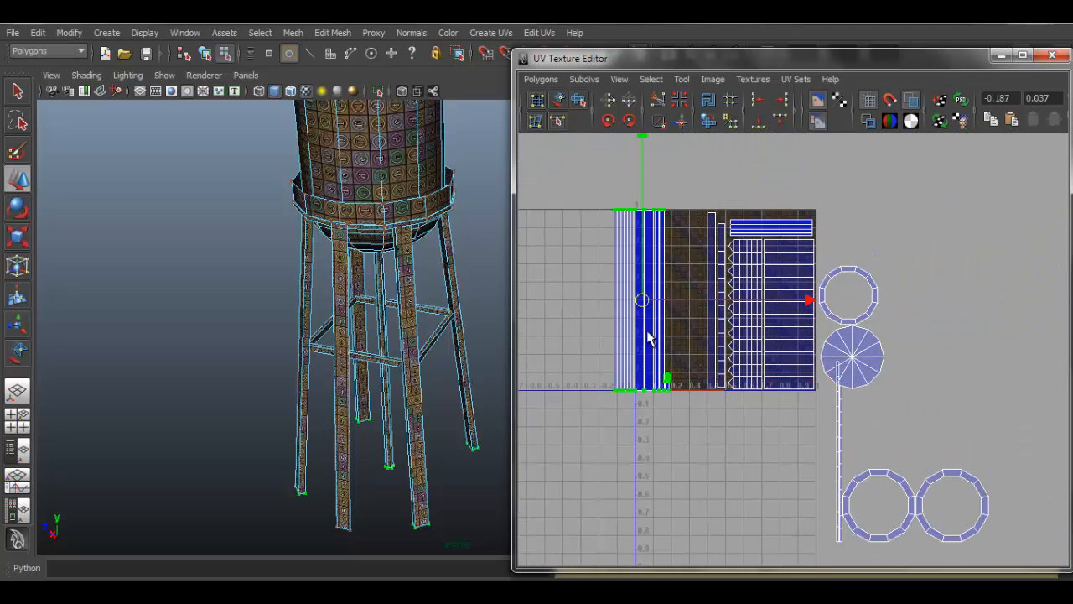
key(r)
drag(637, 299, 567, 276)
key(w)
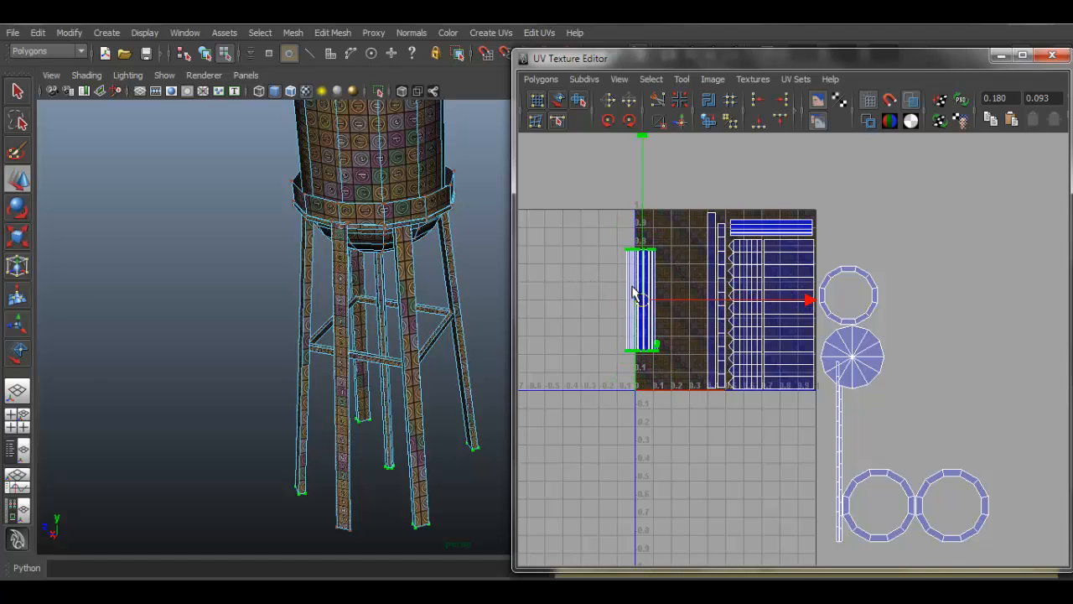
drag(634, 293, 690, 340)
Step: Select the ledge's two ring shells and thin strips, scale them down, and move them across the texture square's upper-left edge
alt+middle_drag(931, 337, 887, 252)
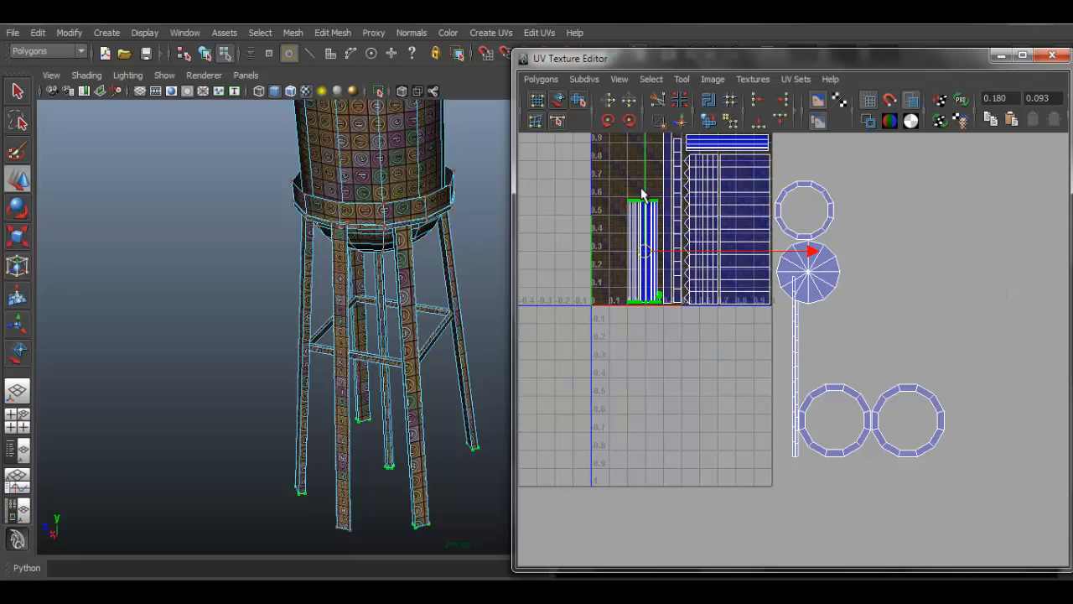
key(r)
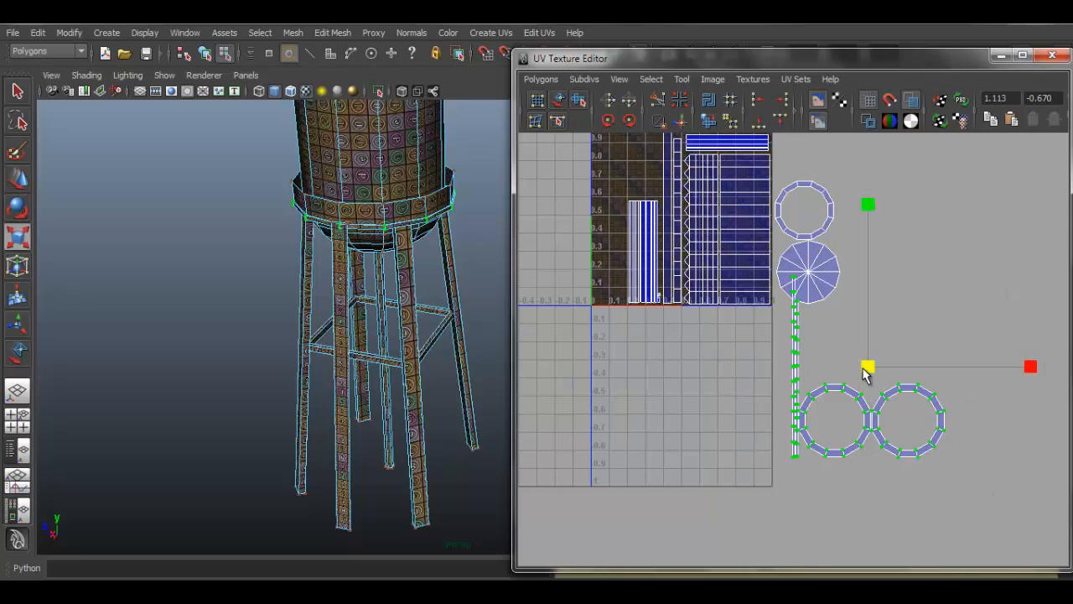
drag(868, 367, 784, 336)
key(w)
drag(861, 368, 571, 167)
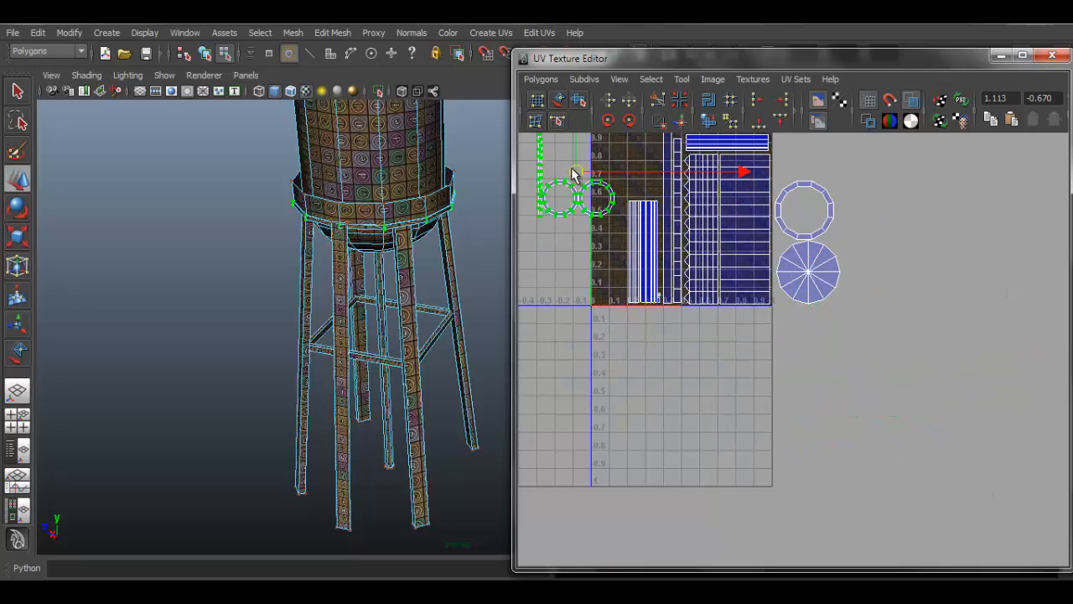
Step: Arrange the large ring with a smaller ring nested inside it in the square's upper-left area, with the thin strips along the left edge
alt+middle_drag(615, 252, 673, 356)
scroll(662, 351, up, 2)
alt+middle_drag(635, 321, 693, 318)
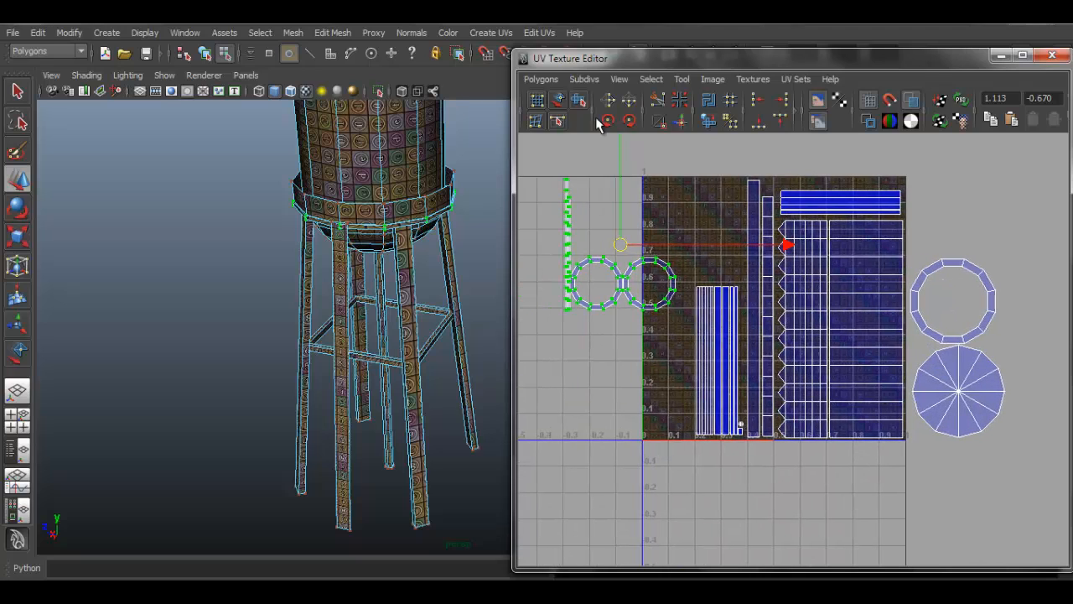
drag(946, 306, 700, 222)
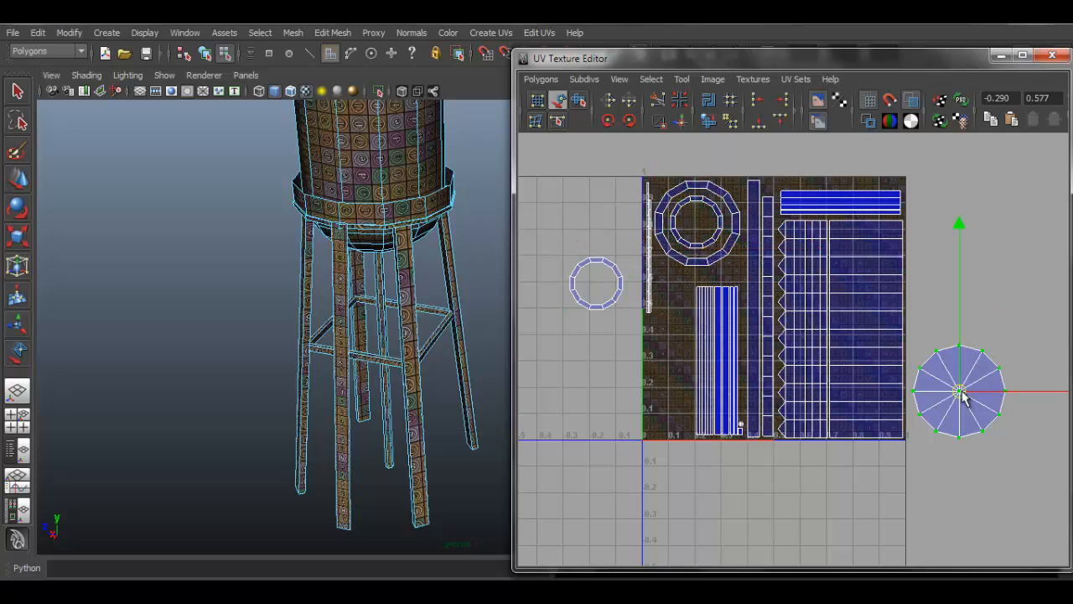
Step: Scale the roof's disc shell down slightly and park it outside the texture square's upper-left corner
drag(962, 393, 667, 374)
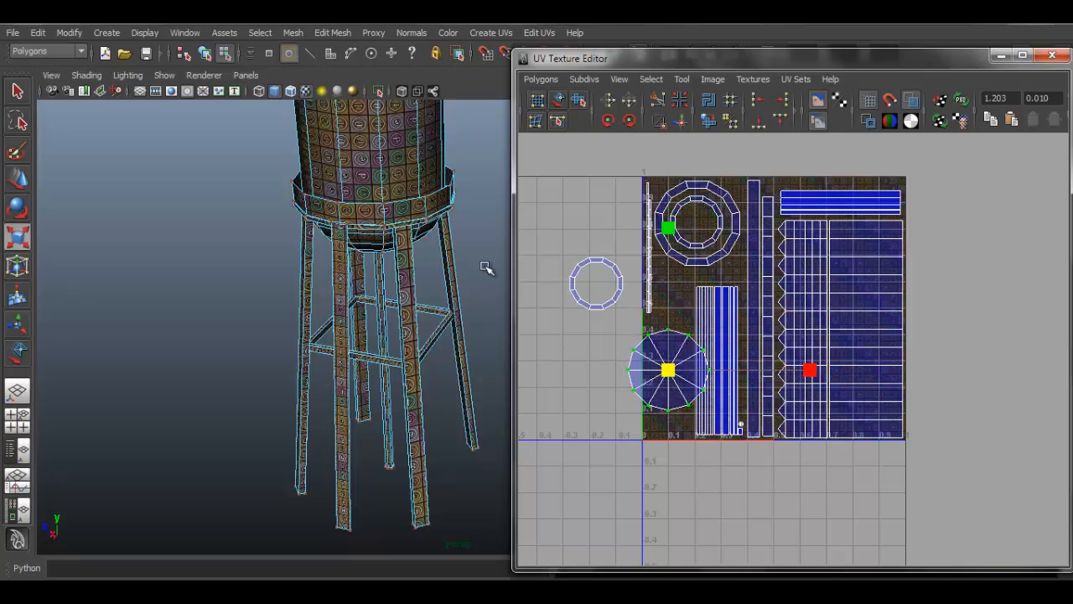
alt+middle_drag(420, 172, 403, 314)
alt+right_drag(403, 313, 426, 344)
alt+drag(426, 344, 435, 314)
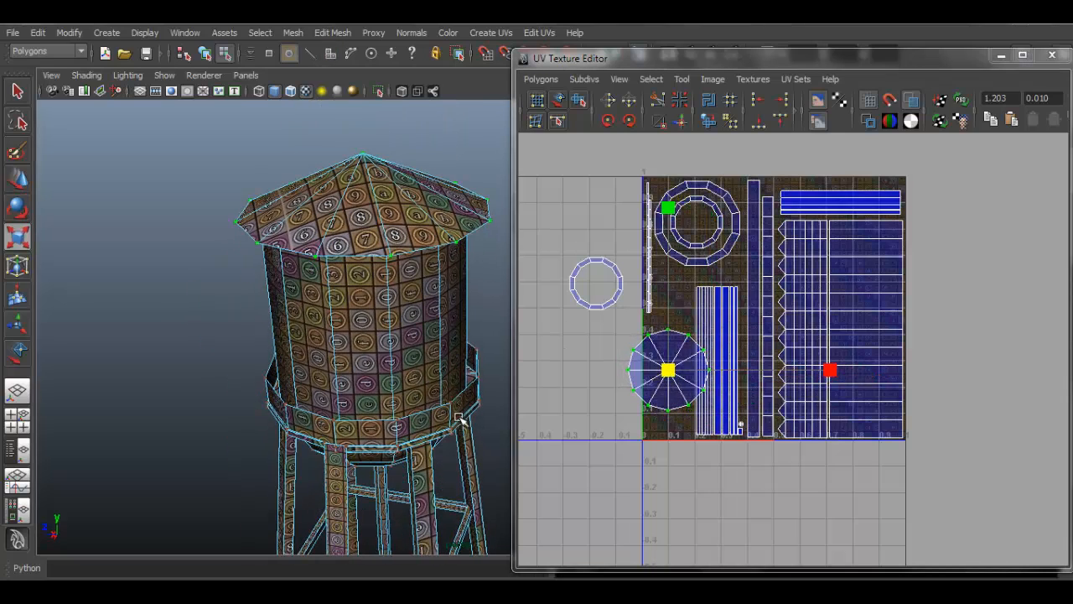
key(w)
drag(668, 369, 607, 193)
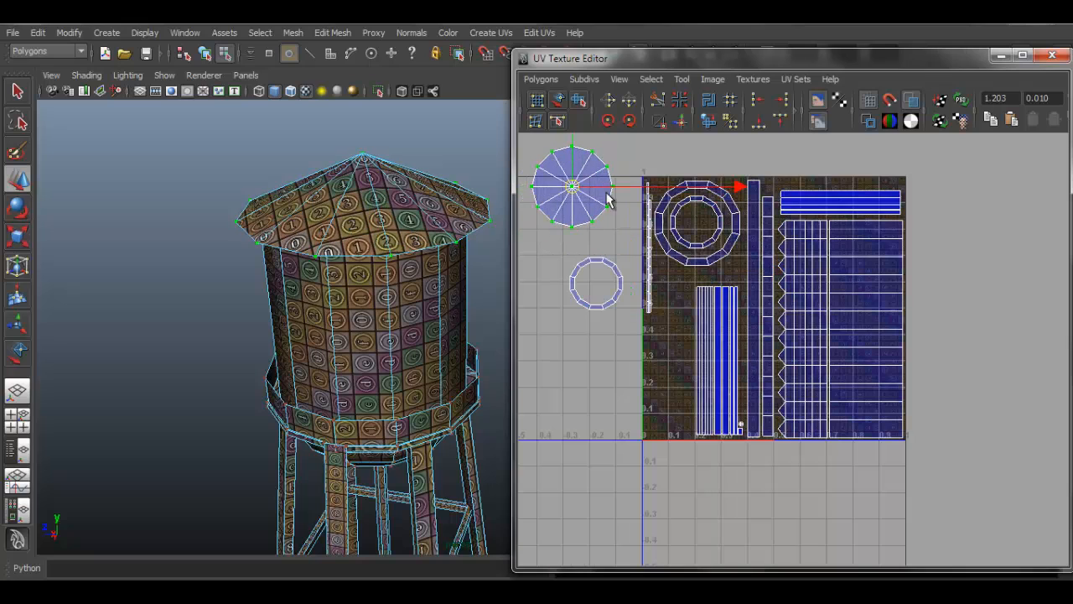
Step: Scale down the nested ring shells and move them onto the lower part of the texture square's left edge
click(717, 237)
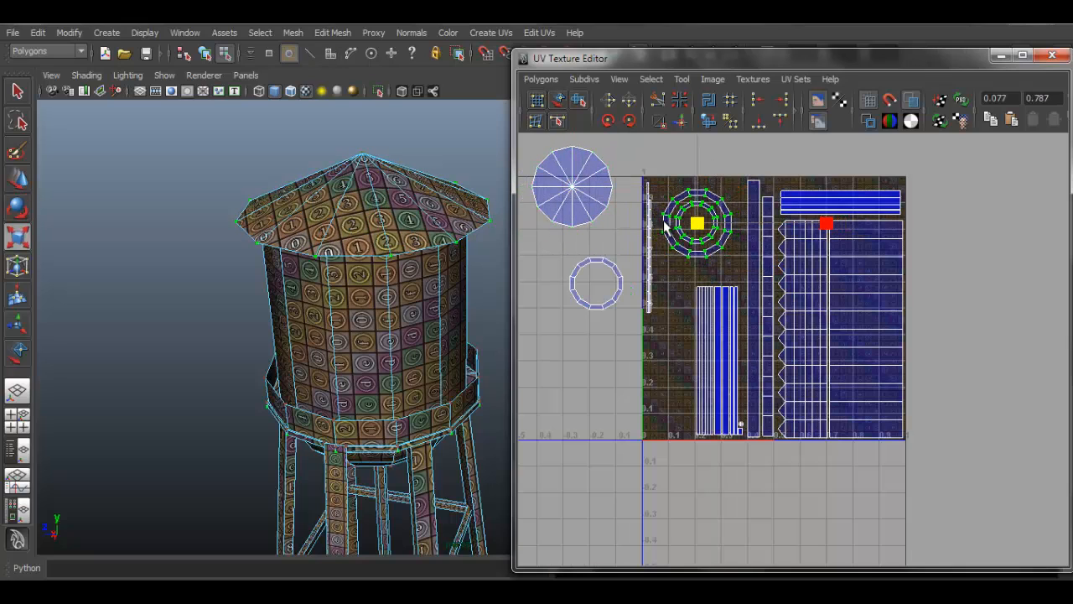
drag(696, 222, 634, 357)
click(599, 239)
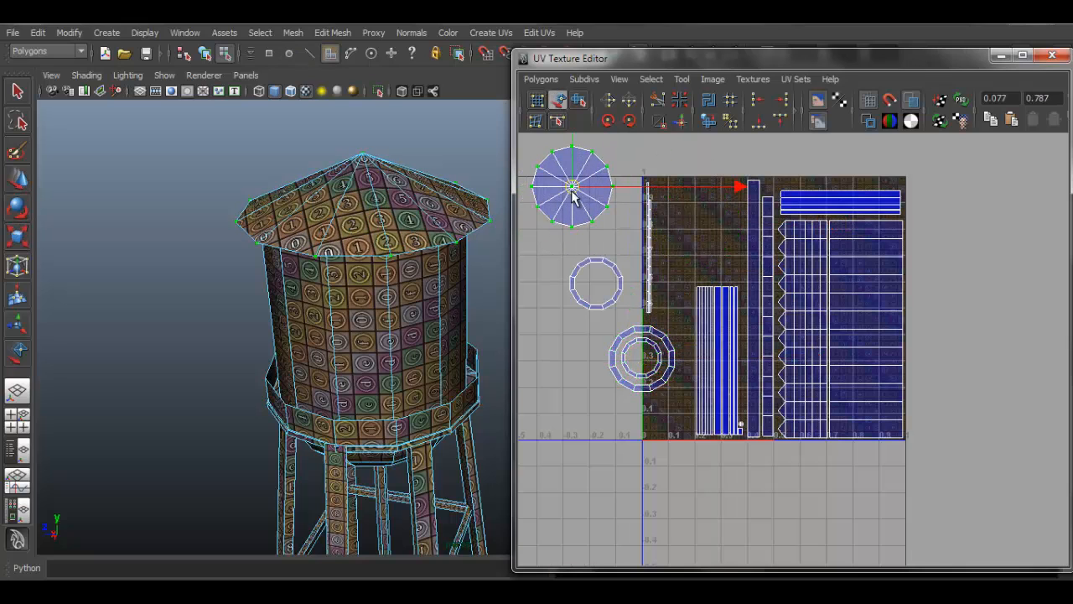
Step: Move the roof's disc shell into the texture square's upper-left area and enlarge it to fill the space
drag(572, 191, 707, 228)
key(r)
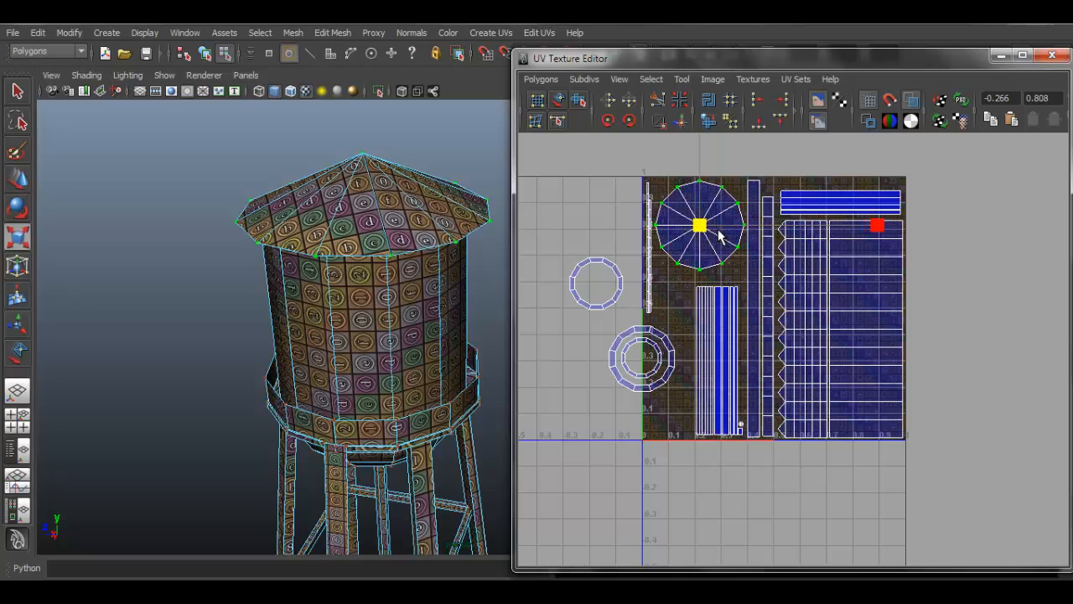
alt+middle_drag(723, 253, 749, 290)
scroll(762, 319, up, 4)
alt+middle_drag(656, 303, 712, 248)
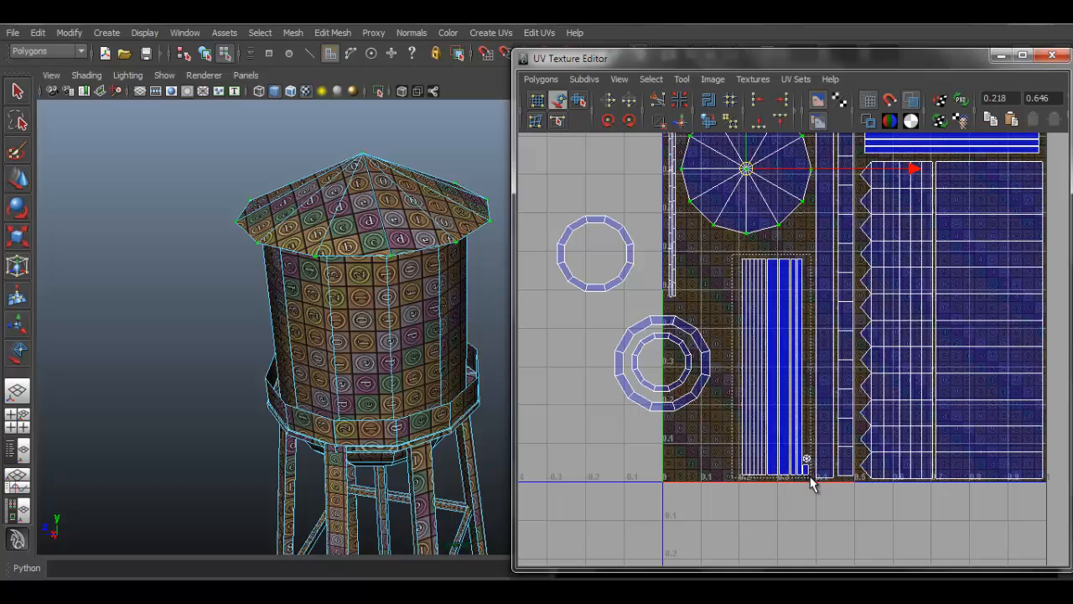
Step: Nudge the leg shells toward the upright strips and fit the nested rings, scaled down, into the square's lower-left corner
drag(776, 367, 780, 371)
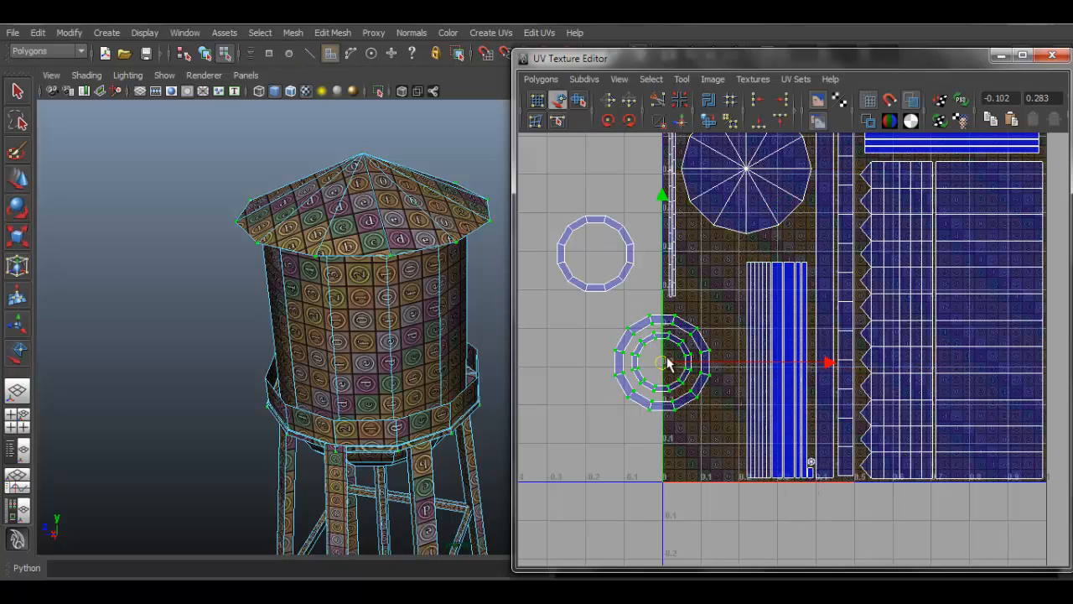
drag(667, 358, 704, 433)
key(ctrl+z)
key(r)
key(w)
key(r)
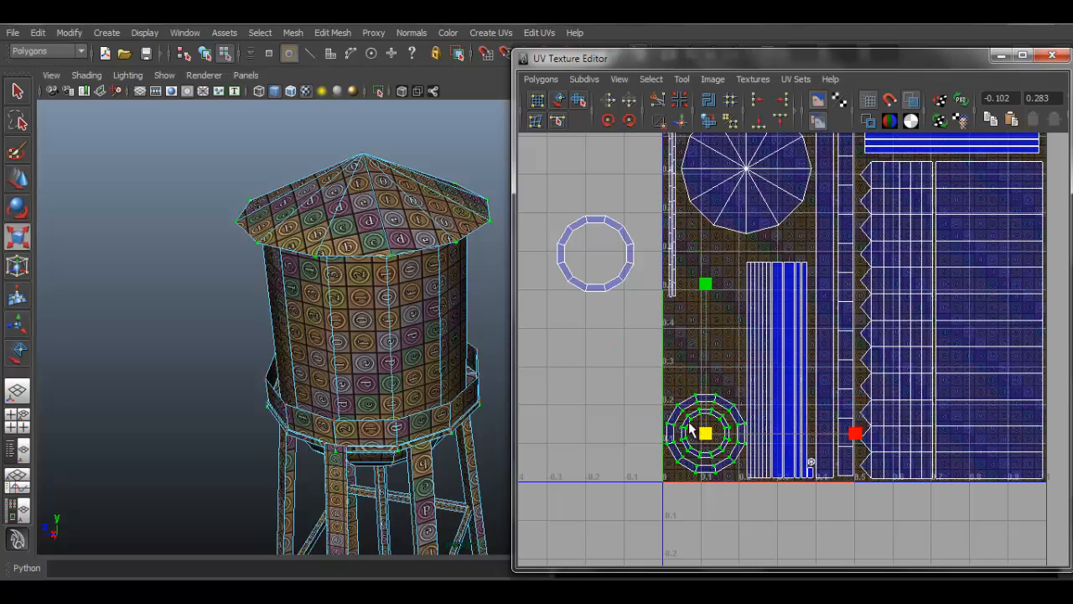
Step: Move the remaining ring shell into the texture square, directly above the nested rings
click(635, 253)
key(w)
drag(597, 253, 709, 346)
key(r)
key(w)
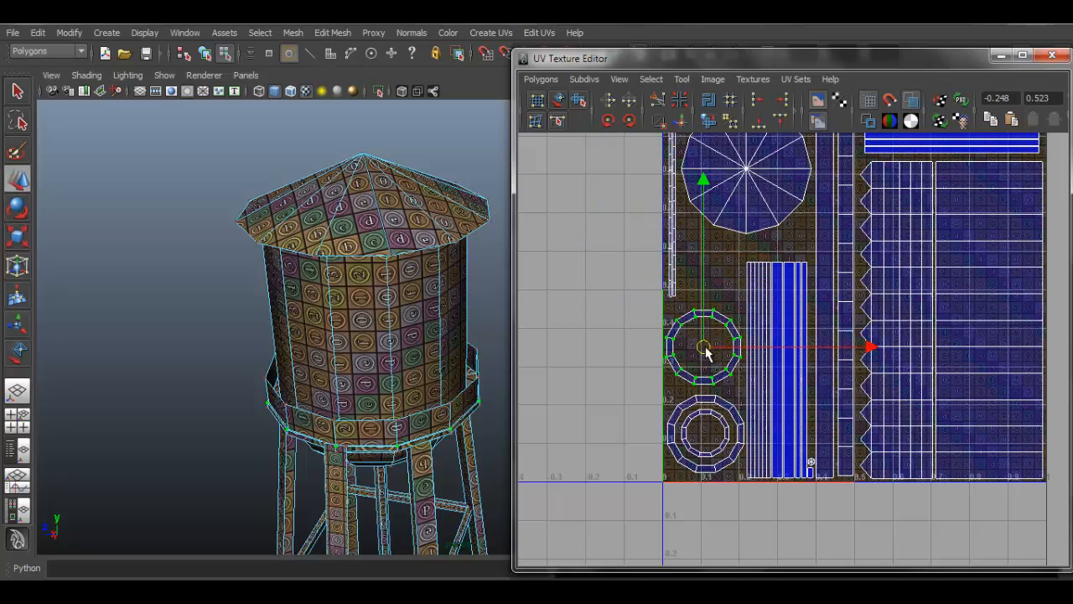
Step: Enlarge the horizontal brace strips and reposition them to fill the gap above the tank's wall shells
alt+middle_drag(819, 358, 768, 303)
scroll(780, 323, down, 4)
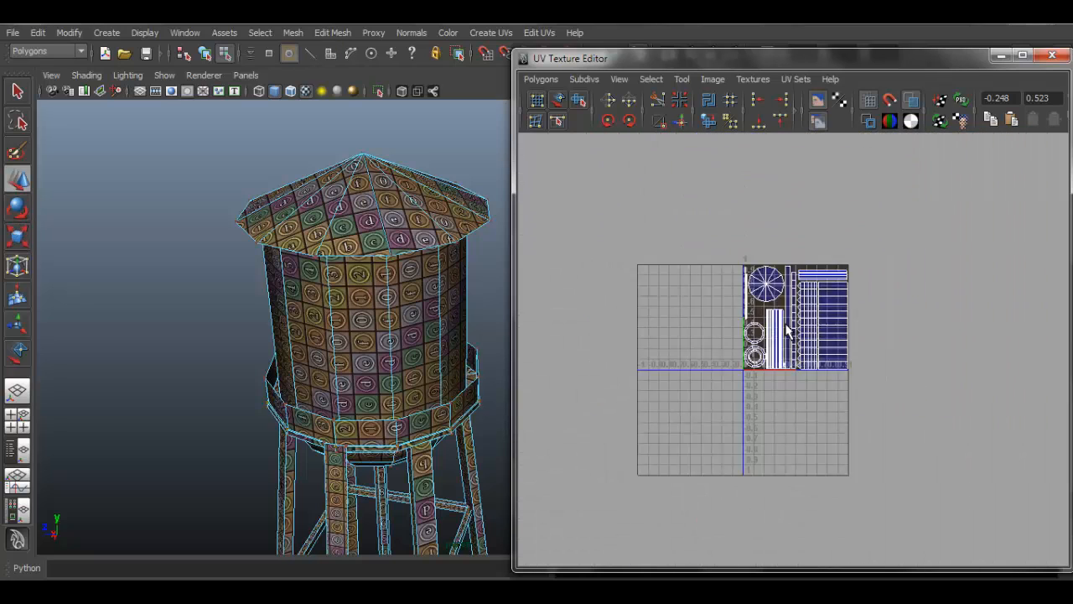
scroll(787, 331, up, 6)
alt+middle_drag(755, 354, 671, 528)
alt+middle_drag(939, 197, 831, 390)
alt+drag(831, 390, 816, 514)
click(559, 100)
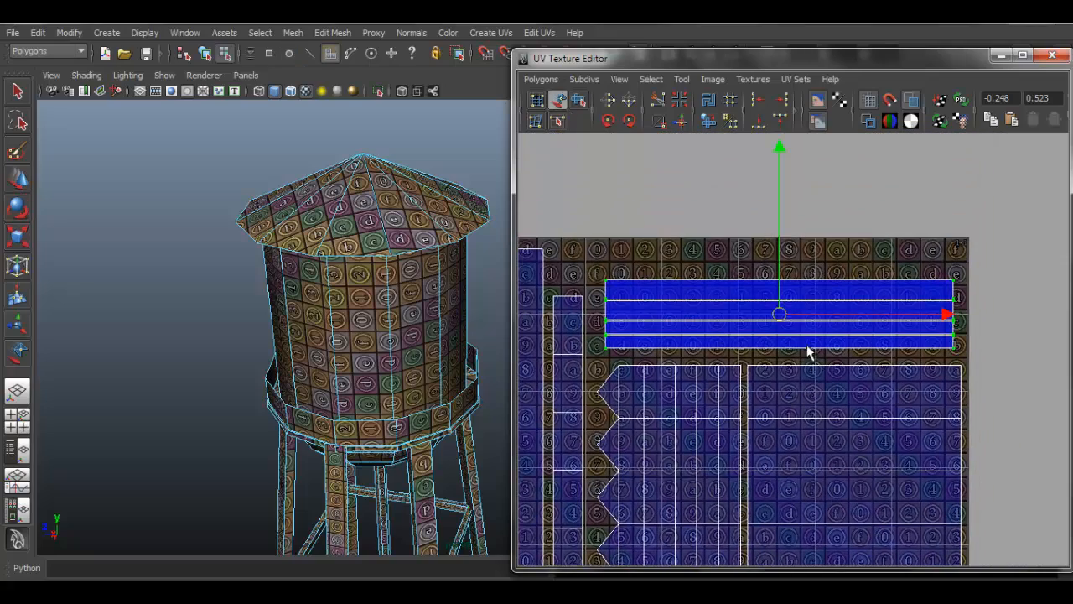
key(r)
mouse_move(780, 315)
mouse_down()
mouse_move(789, 319)
mouse_move(778, 306)
mouse_up()
key(w)
key(r)
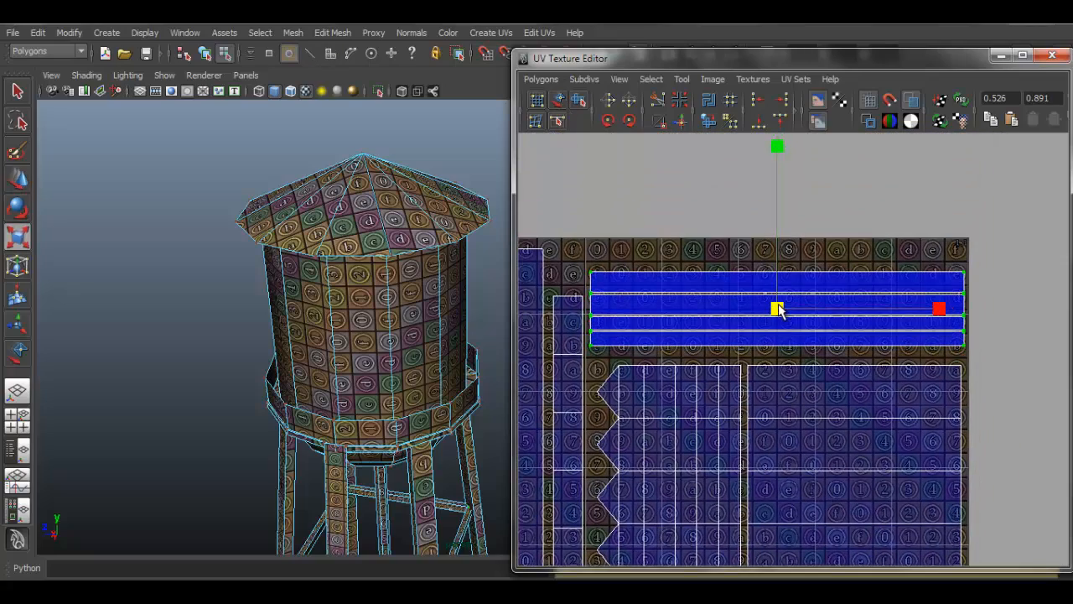
Step: Scale the roof's disc shell up slightly within the texture square's upper-left area
click(928, 207)
scroll(752, 408, down, 3)
alt+middle_drag(752, 409, 868, 242)
alt+middle_drag(811, 266, 801, 312)
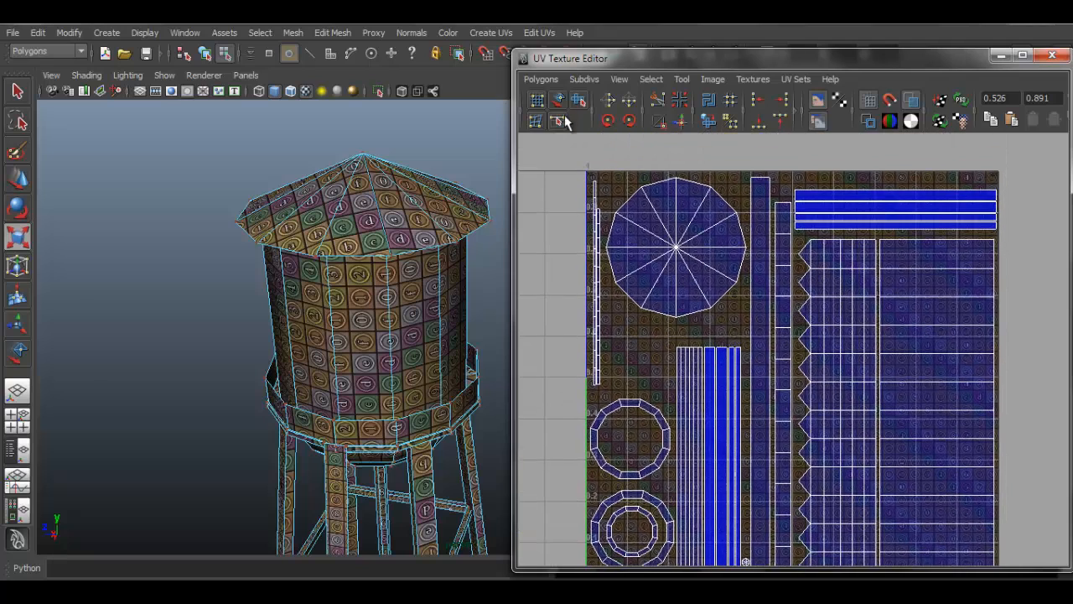
key(r)
drag(676, 248, 678, 249)
click(709, 163)
Step: Review the packed UV layout, return to object selection, and select every part of the water tower
scroll(819, 332, down, 4)
alt+middle_drag(813, 340, 783, 325)
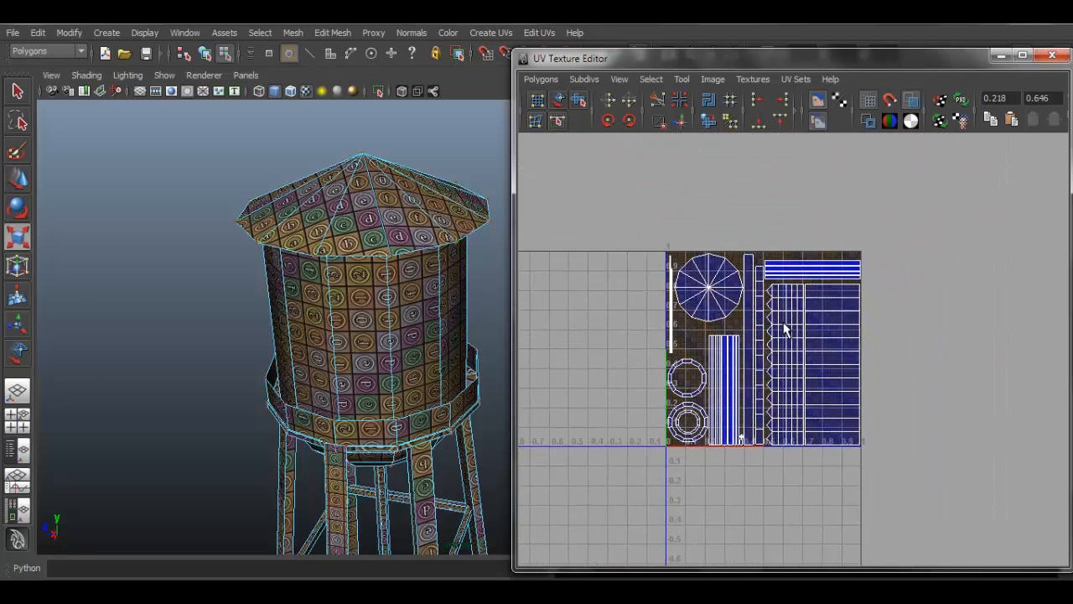
scroll(707, 375, up, 1)
scroll(707, 378, up, 3)
scroll(709, 385, down, 2)
right_drag(407, 311, 463, 294)
scroll(430, 324, down, 5)
alt+middle_drag(430, 325, 392, 282)
drag(282, 232, 482, 511)
alt+middle_drag(434, 368, 419, 386)
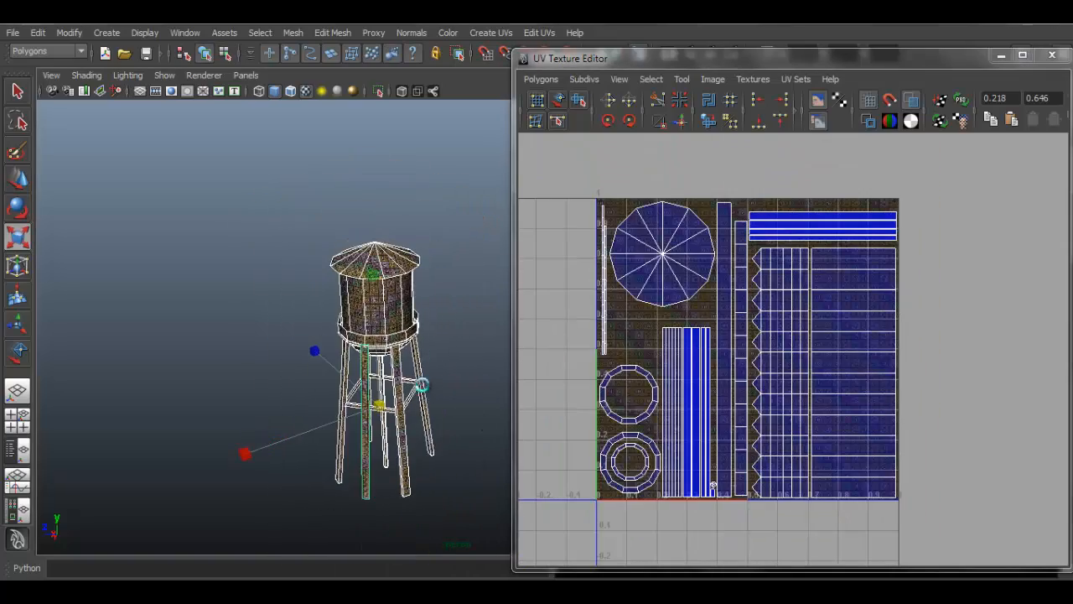
key(q)
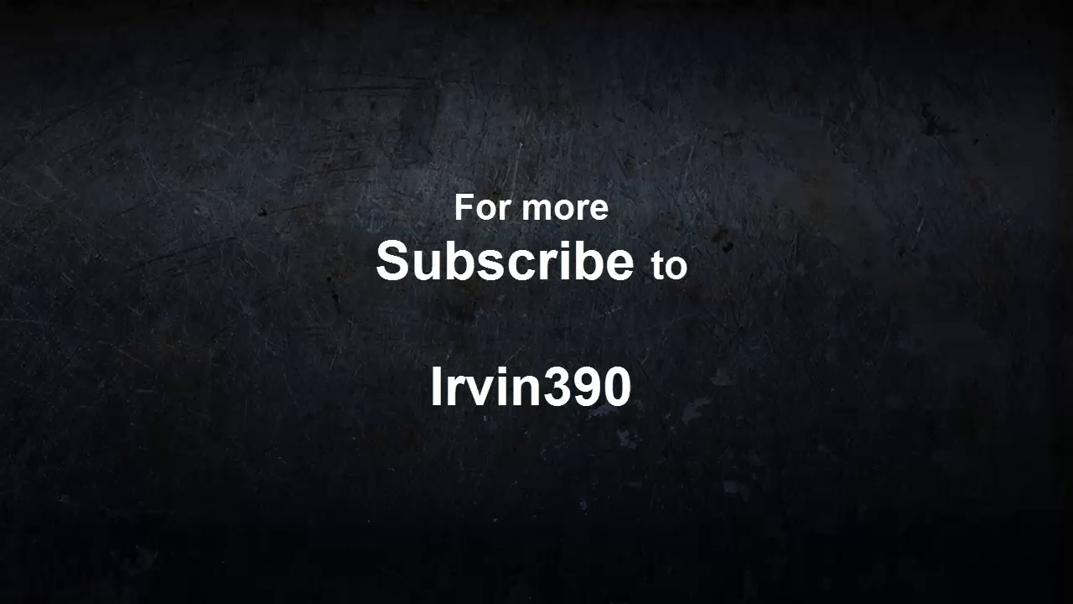